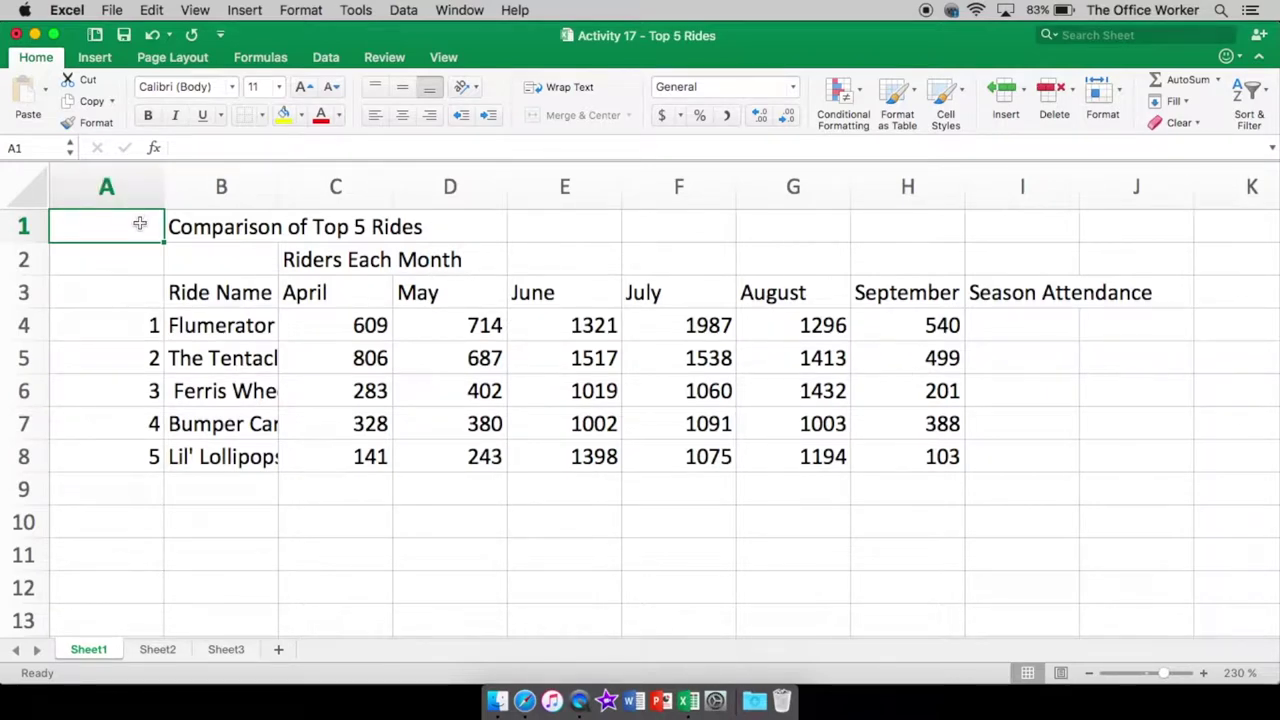
Merge and centre 'Comparison of Top 5 Rides' across cells A1 to I1
drag(140, 224, 1033, 232)
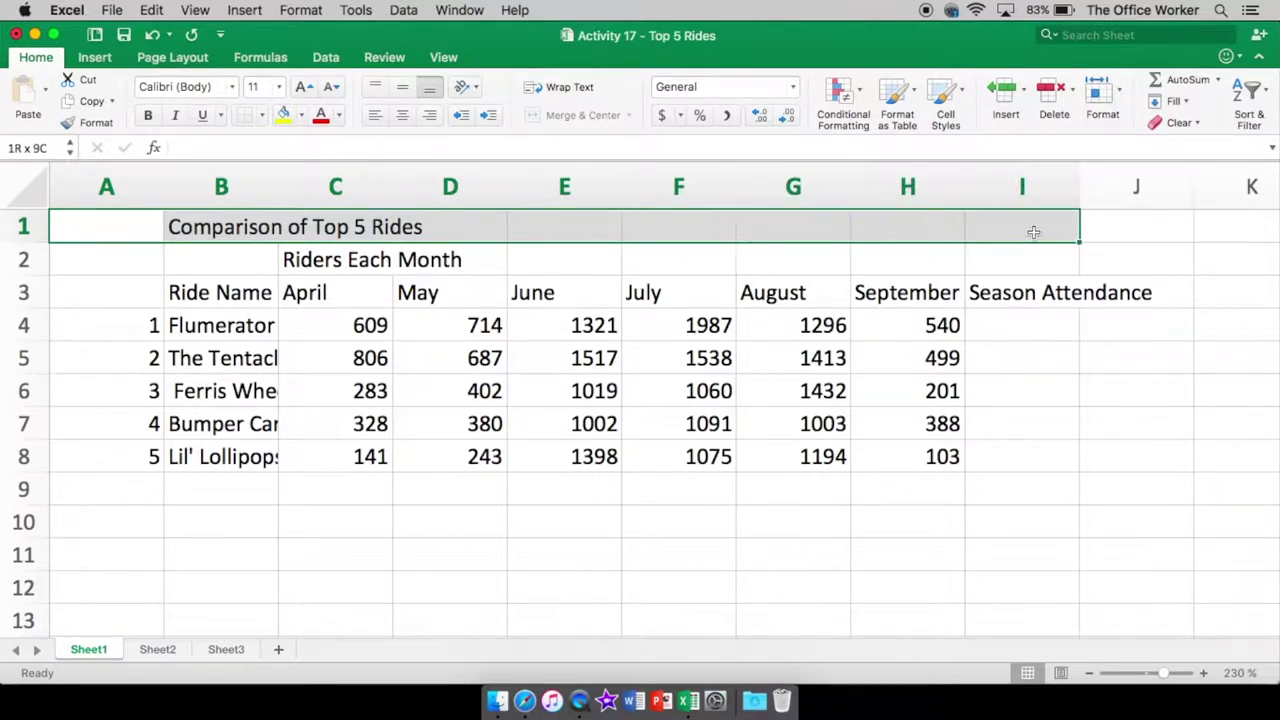
drag(1033, 232, 1033, 232)
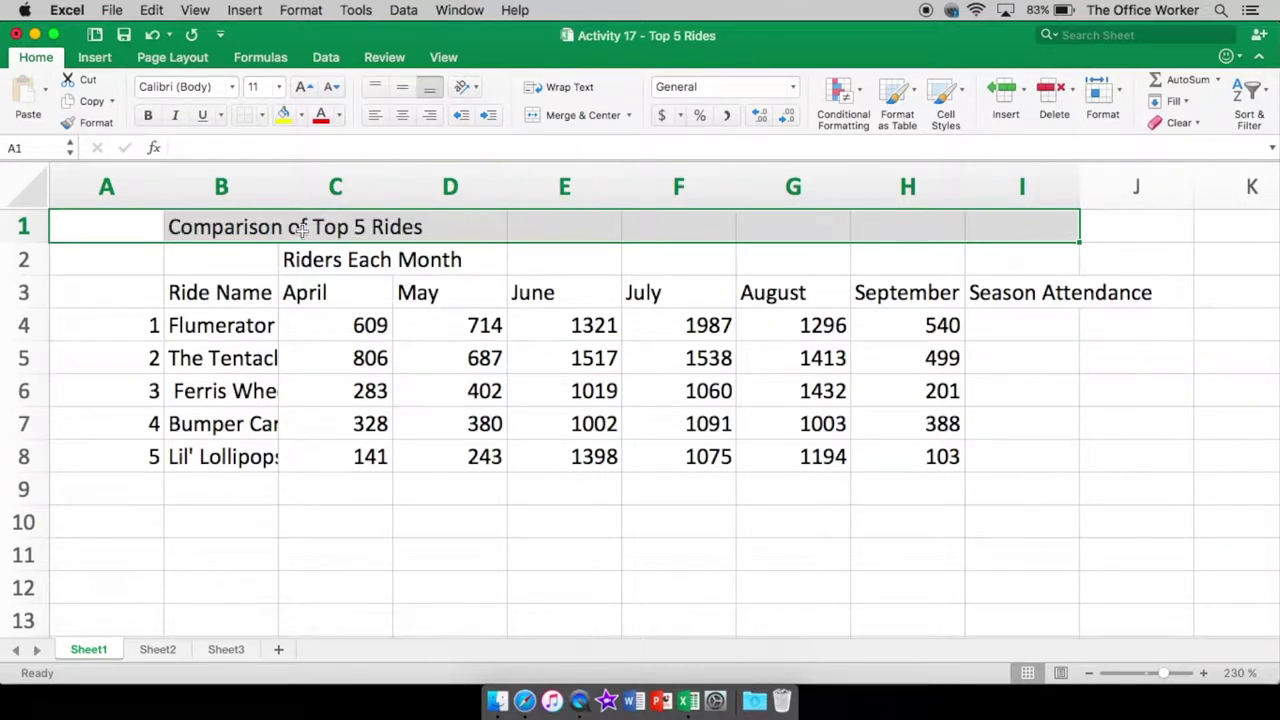
click(585, 117)
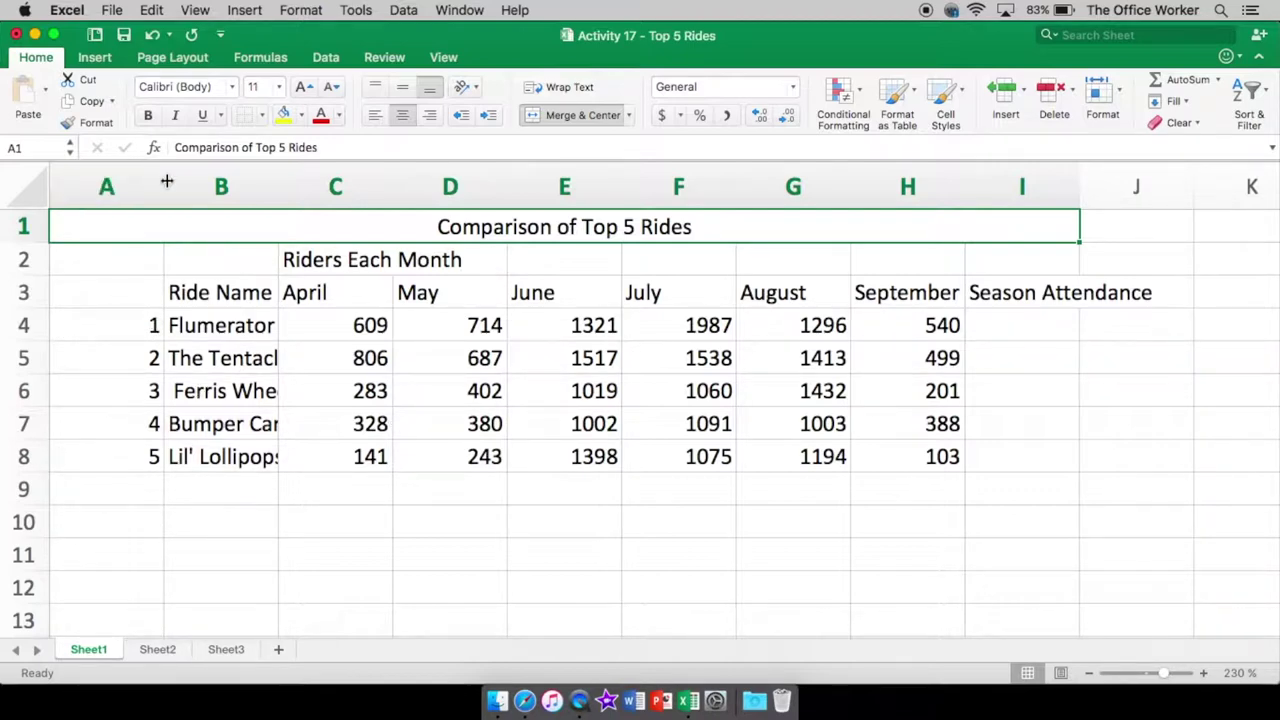
Narrow column A for rank numbers, widen column B for ride names, and adjust column C
drag(167, 181, 101, 181)
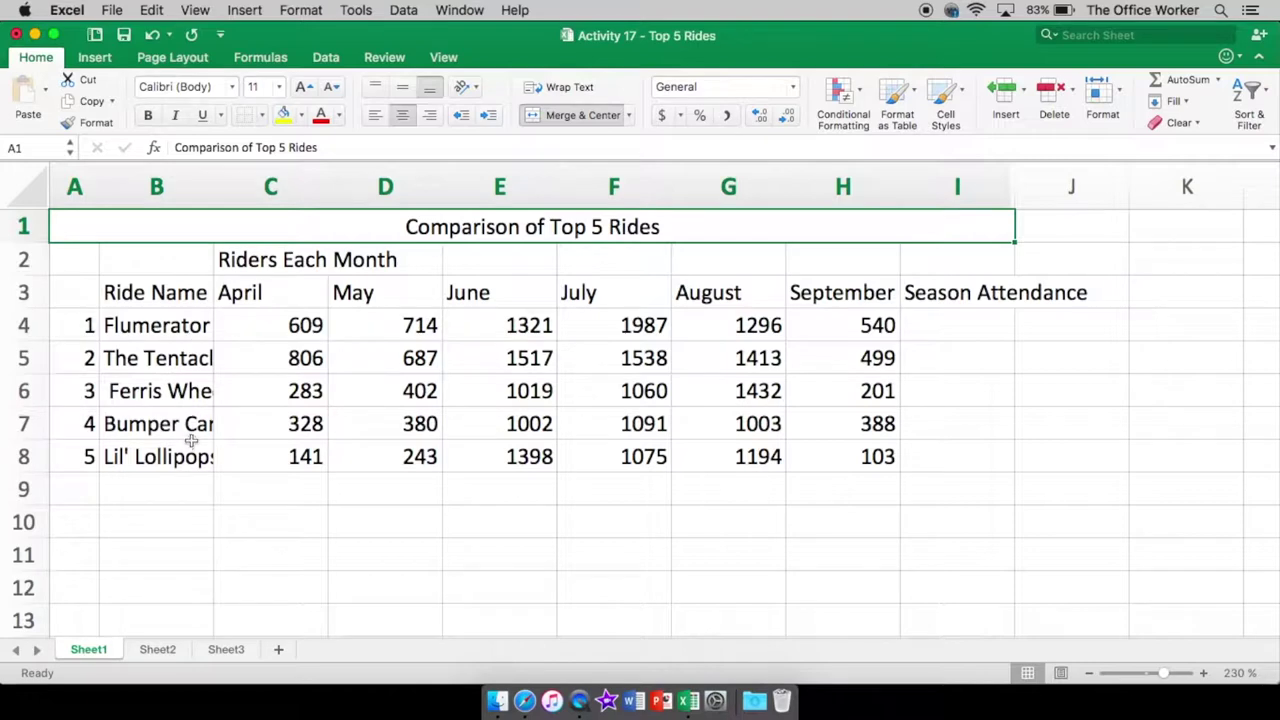
drag(213, 182, 242, 180)
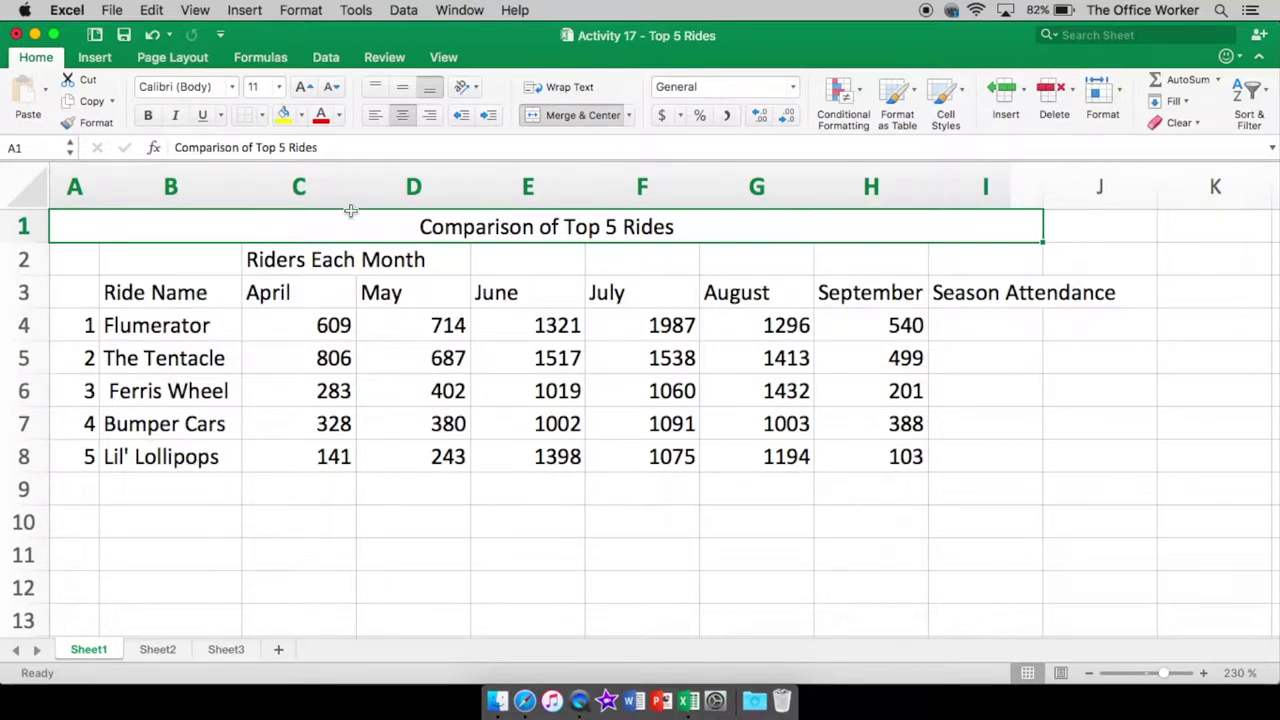
drag(358, 187, 313, 189)
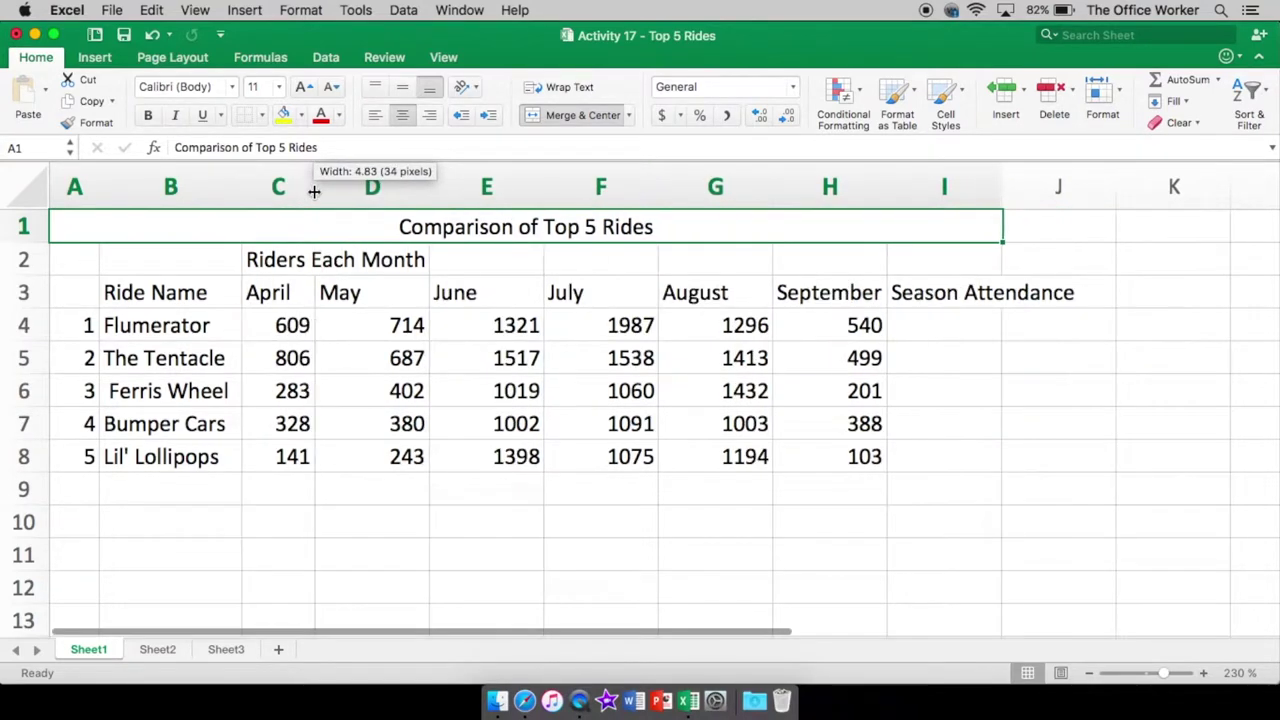
AutoFit columns D through H to their rider counts and month names
double_click(428, 185)
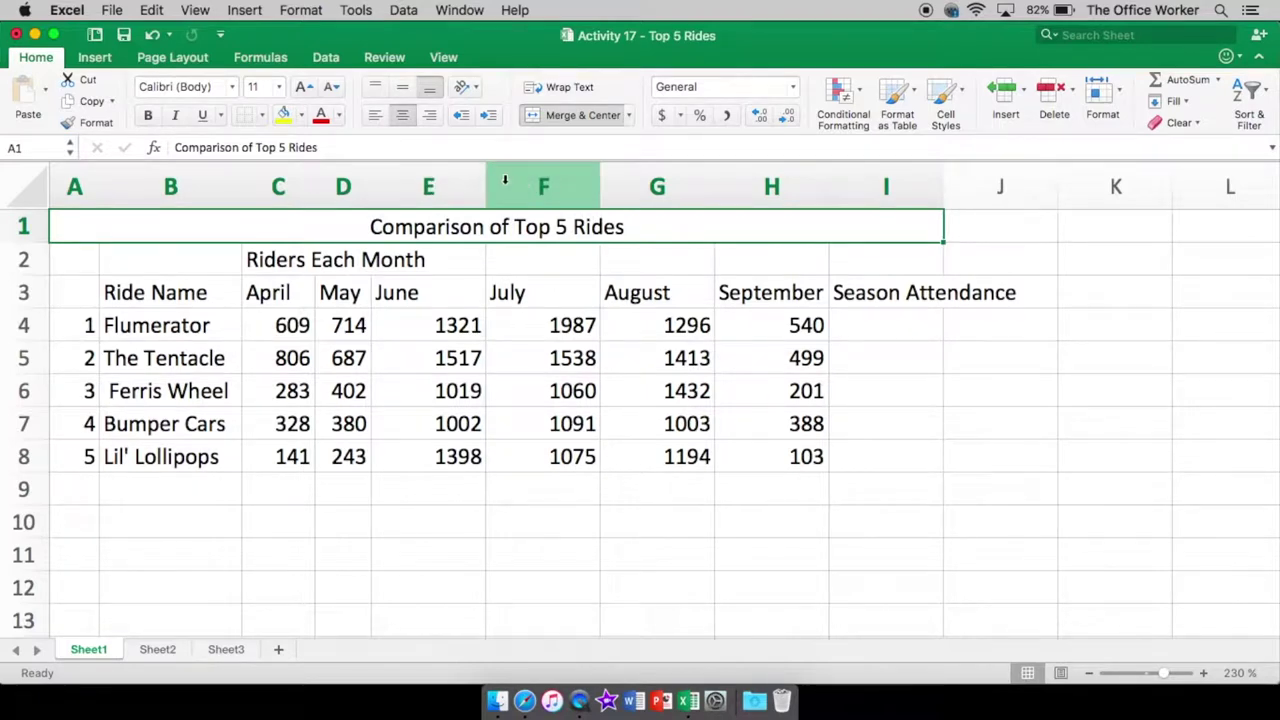
double_click(486, 183)
double_click(550, 181)
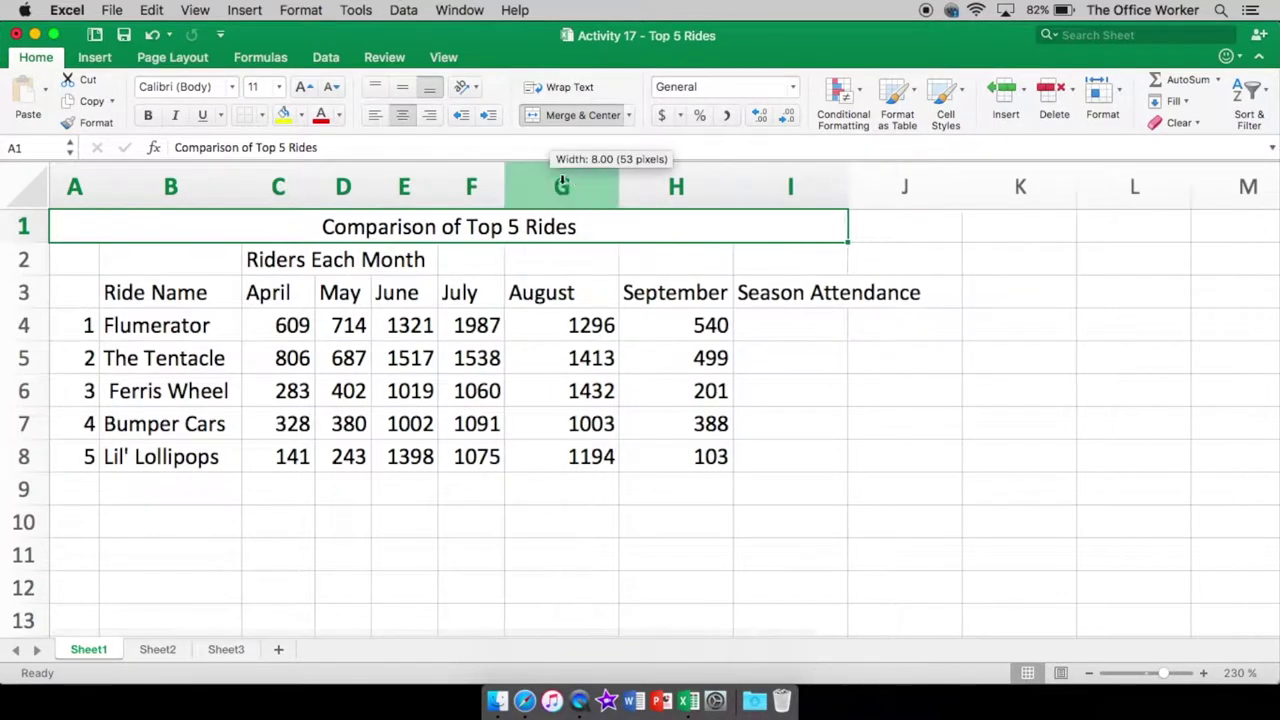
double_click(615, 181)
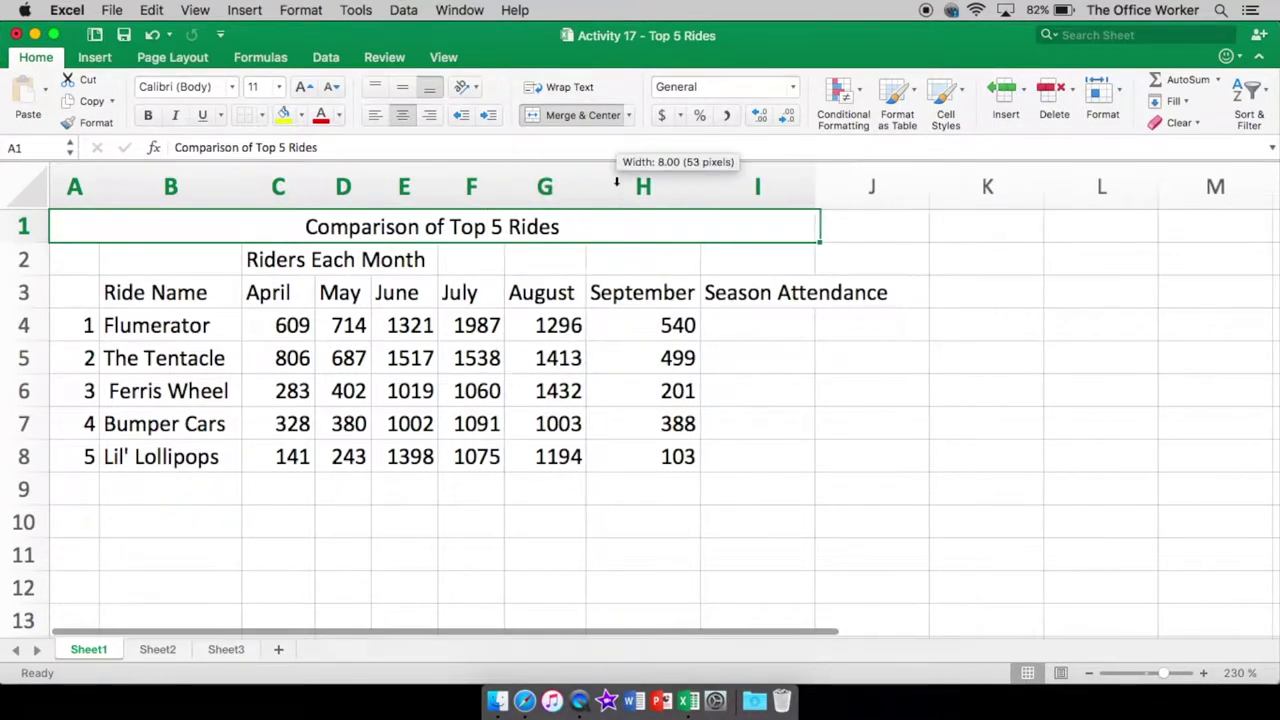
double_click(700, 181)
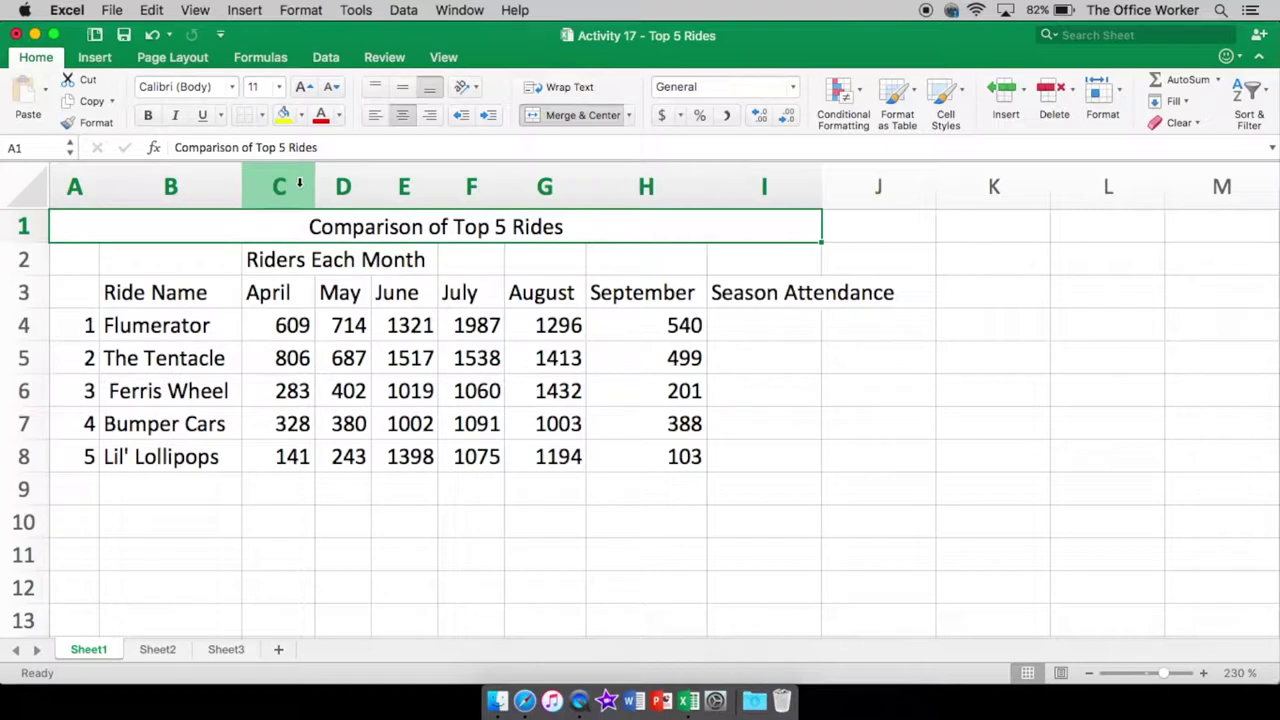
drag(298, 183, 492, 187)
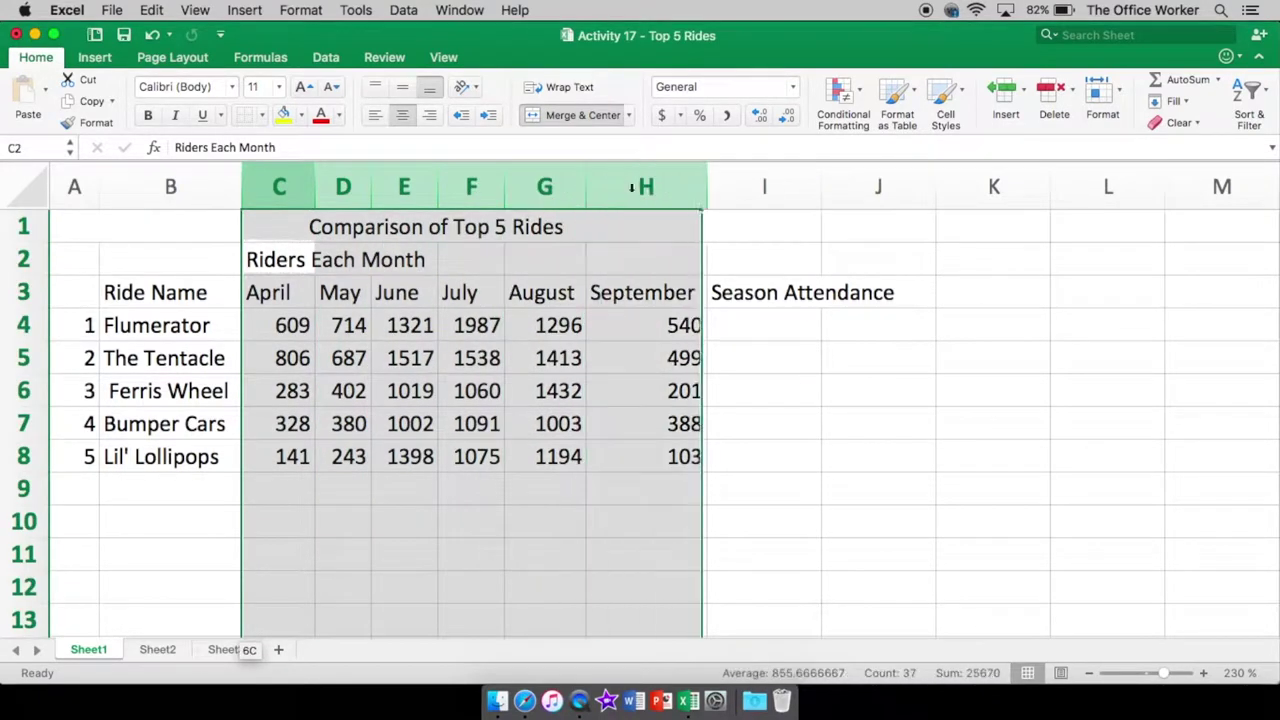
Give columns C through H one equal width and AutoFit column I to 'Season Attendance'
drag(631, 187, 710, 178)
click(708, 181)
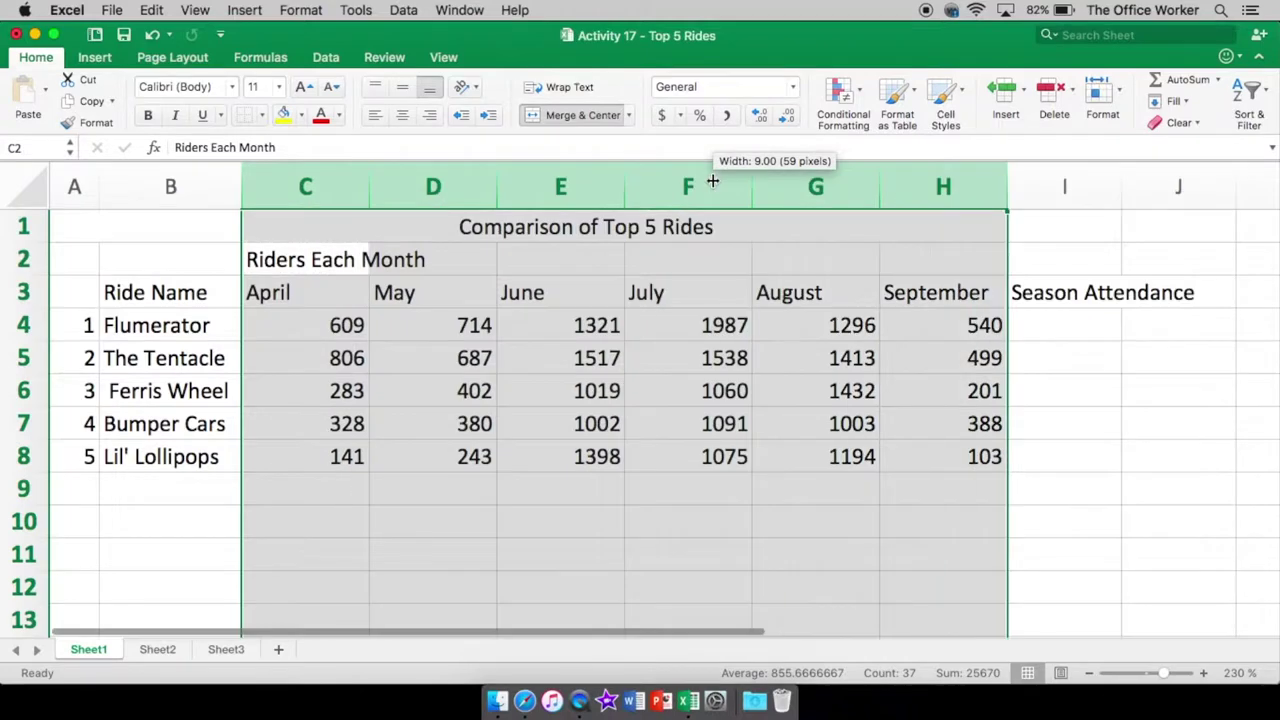
click(897, 332)
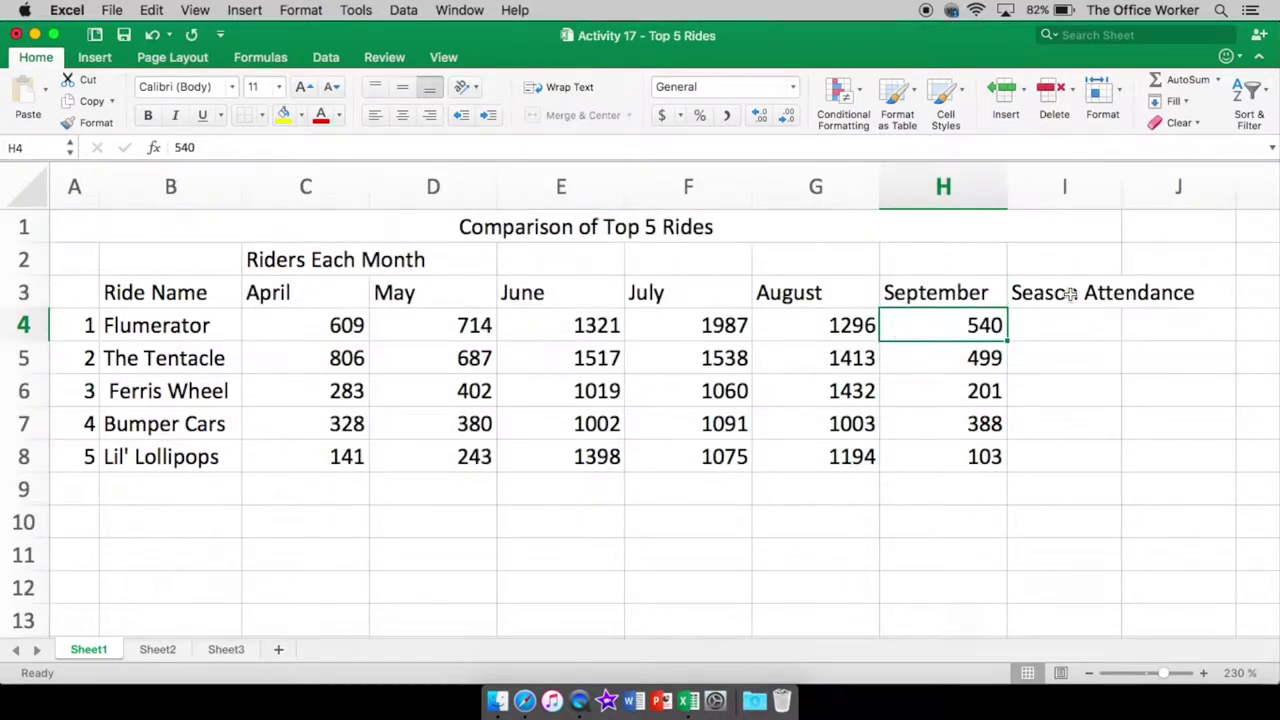
double_click(1122, 187)
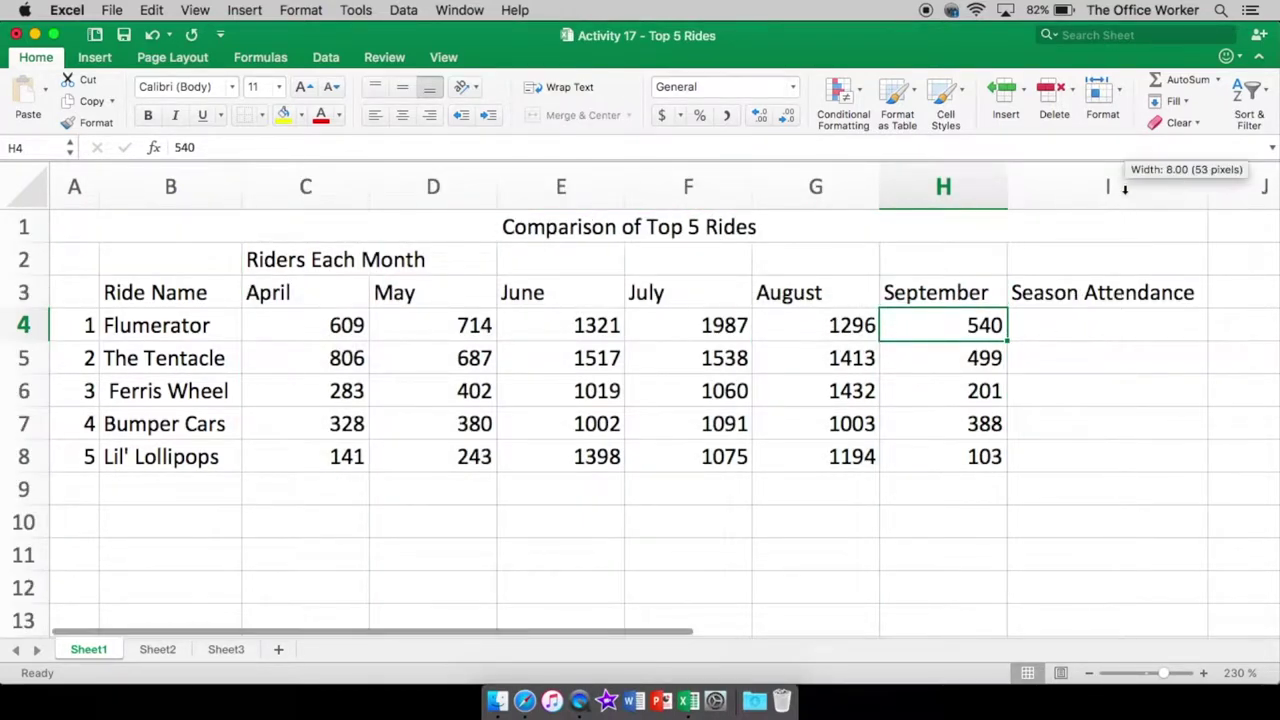
click(1099, 326)
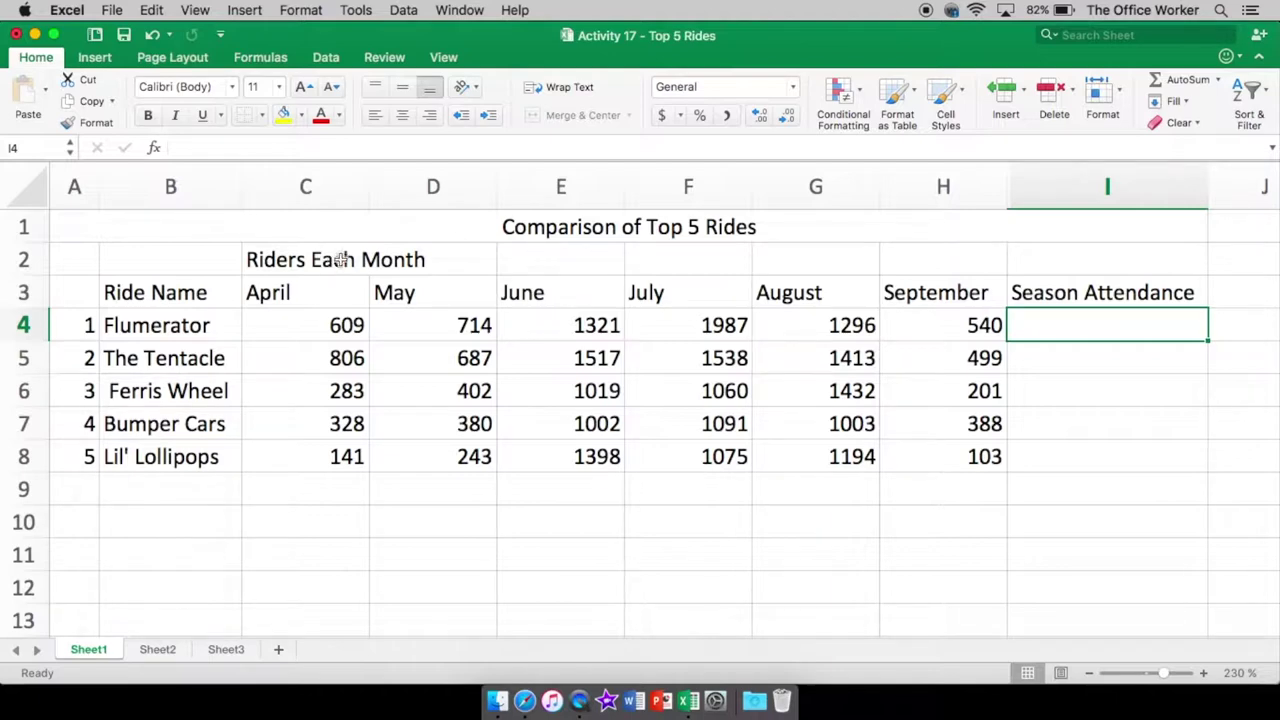
Merge 'Riders Each Month' across C2:H2 and set the main title to size 20
drag(341, 260, 919, 264)
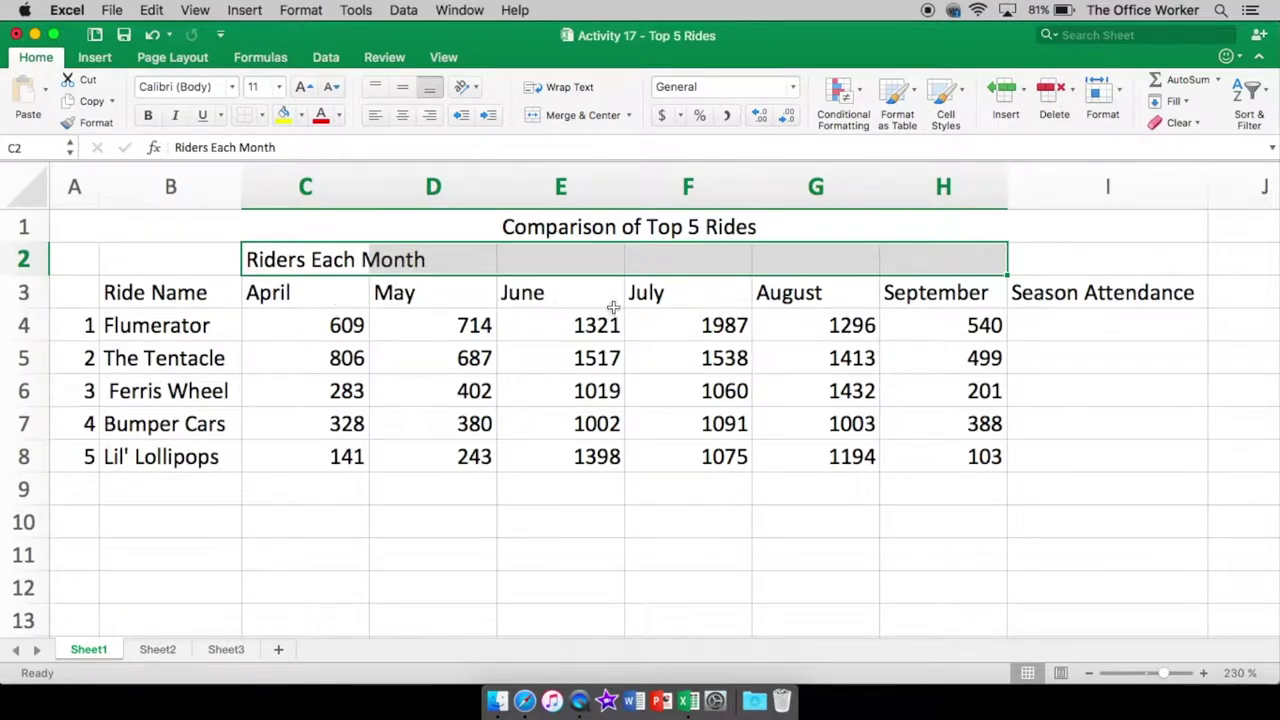
click(580, 115)
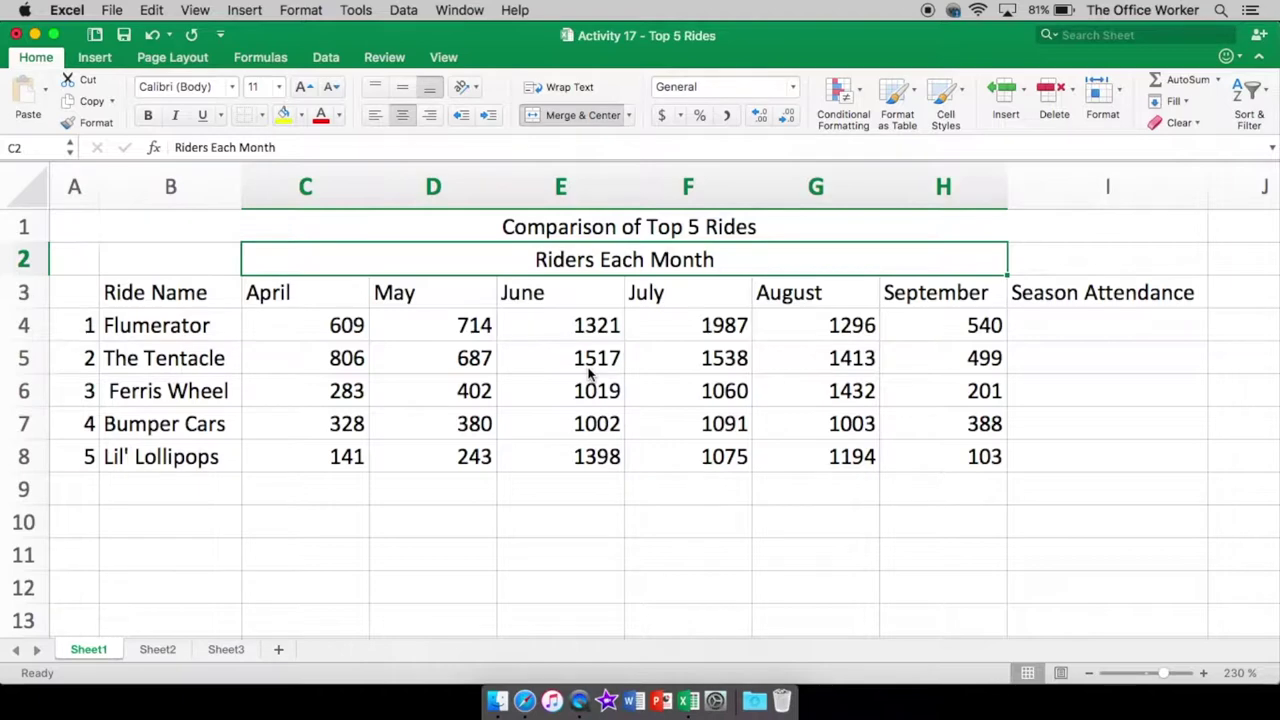
click(577, 226)
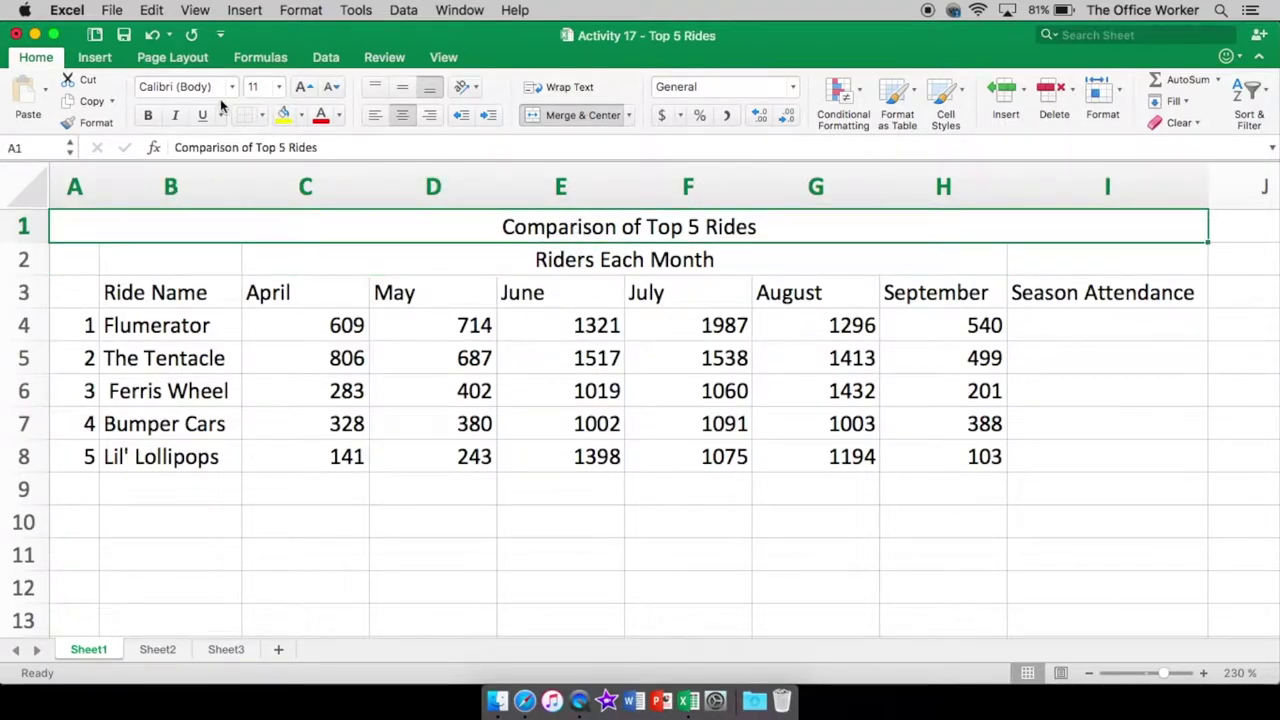
click(280, 88)
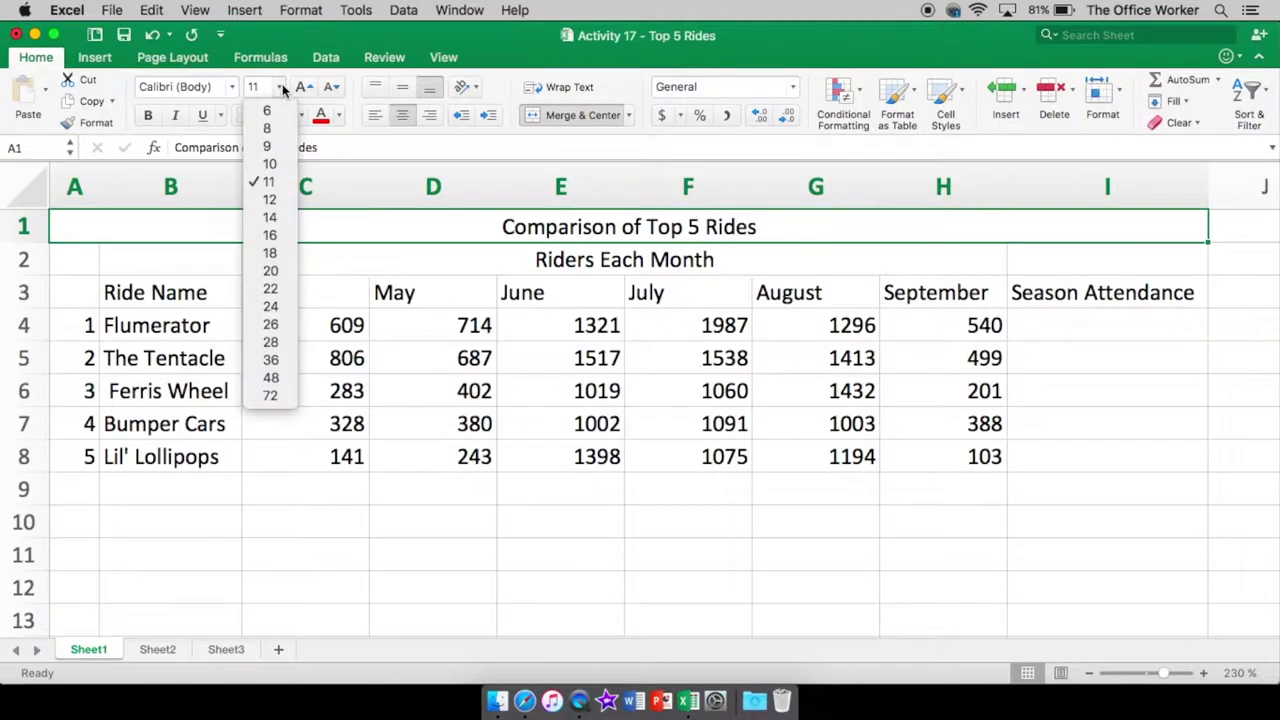
click(270, 271)
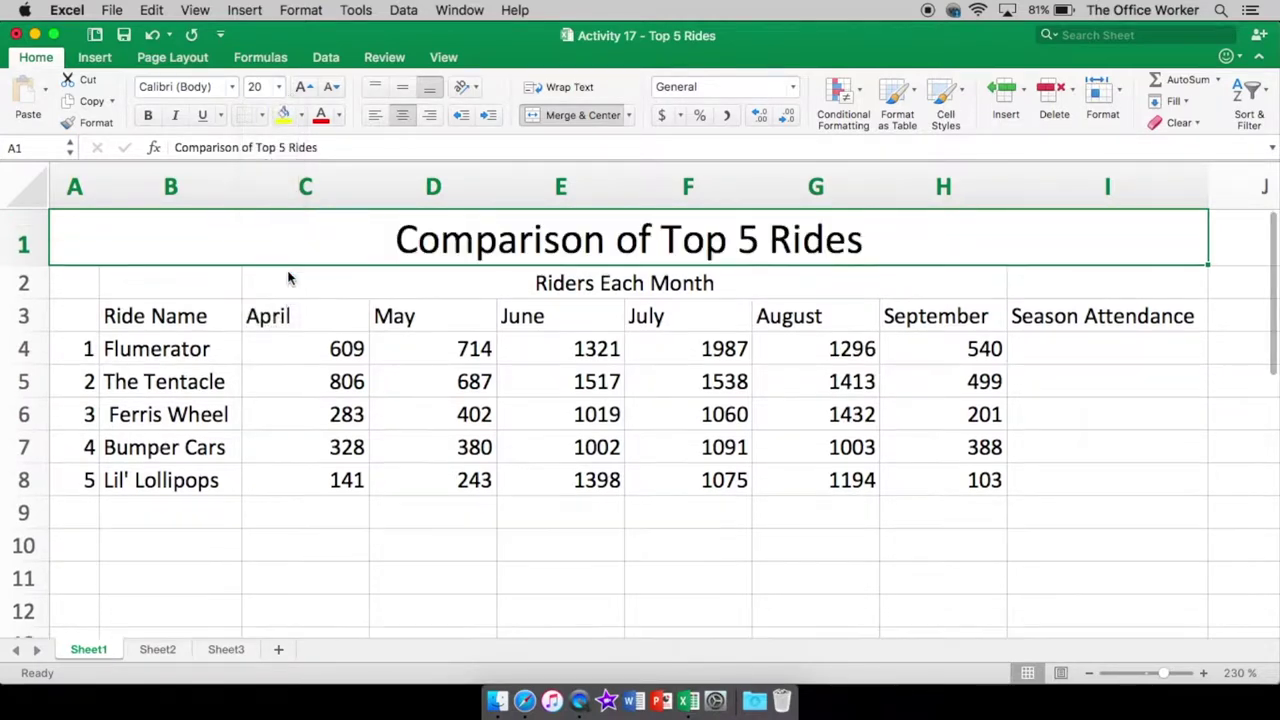
Italicise the 'Riders Each Month' heading
click(565, 287)
click(177, 117)
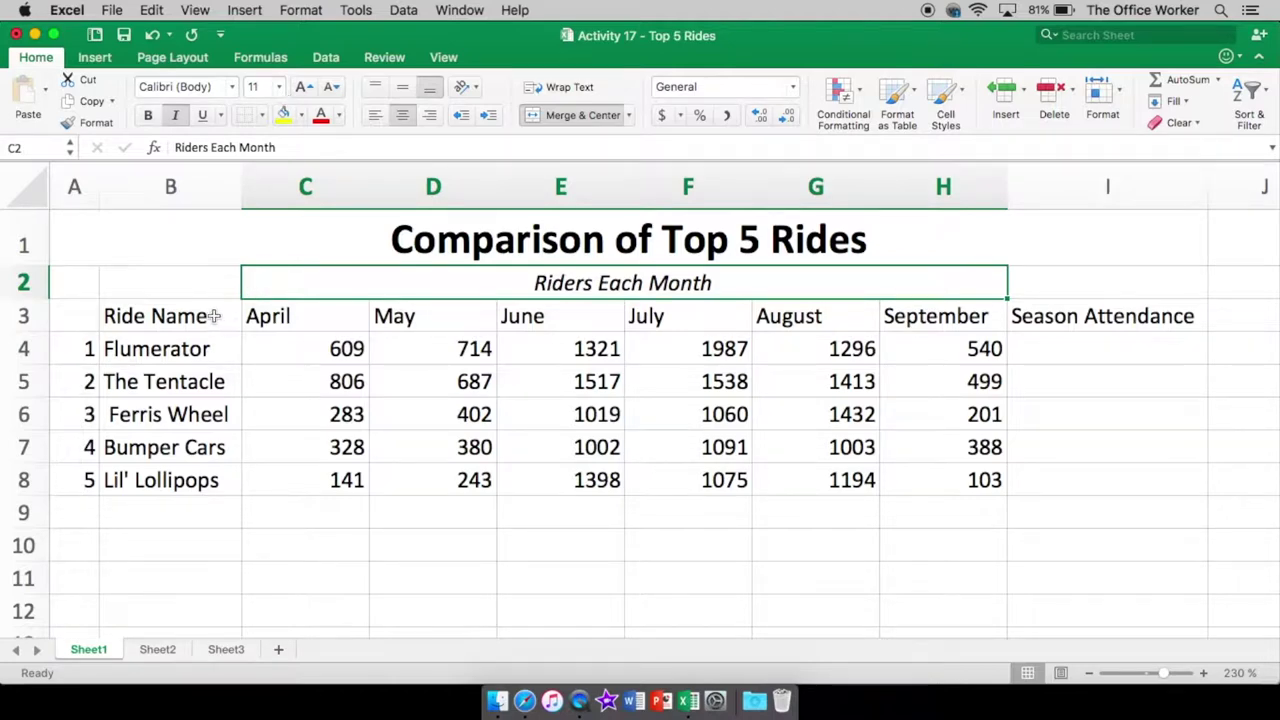
drag(209, 314, 1153, 303)
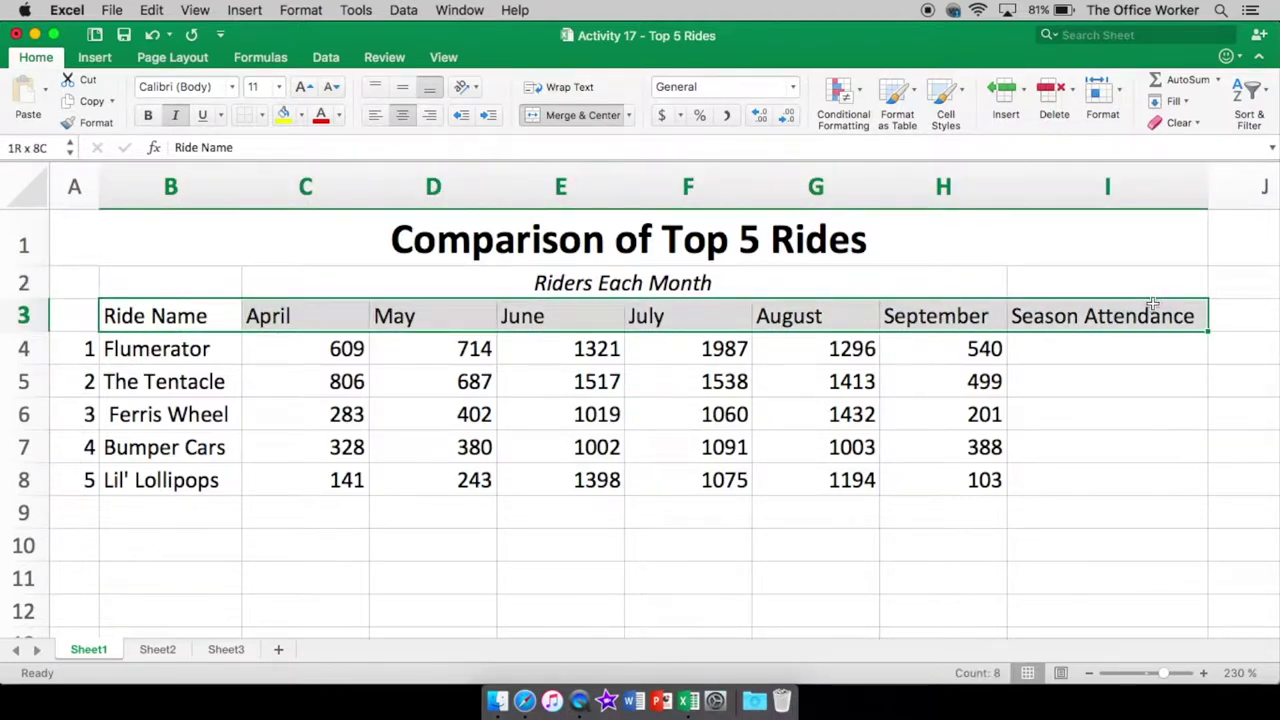
Bold the row 3 column headings and add a bottom border beneath them
click(148, 117)
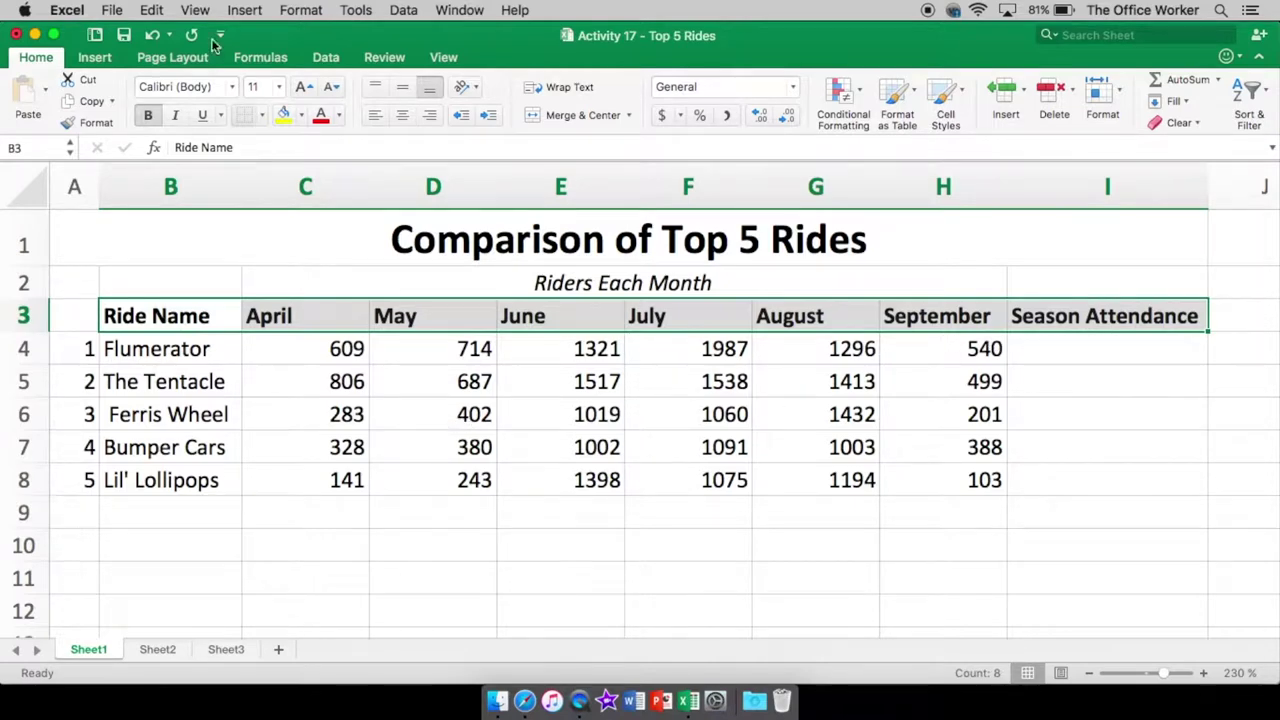
click(261, 117)
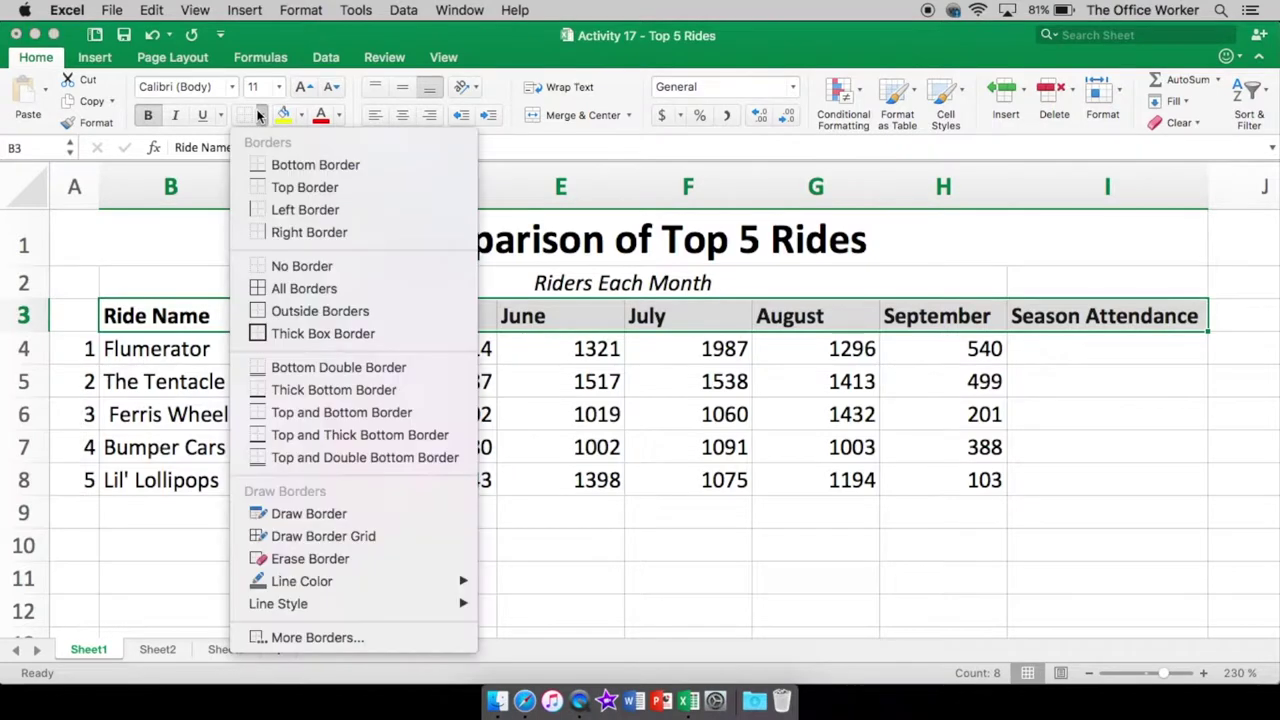
click(287, 166)
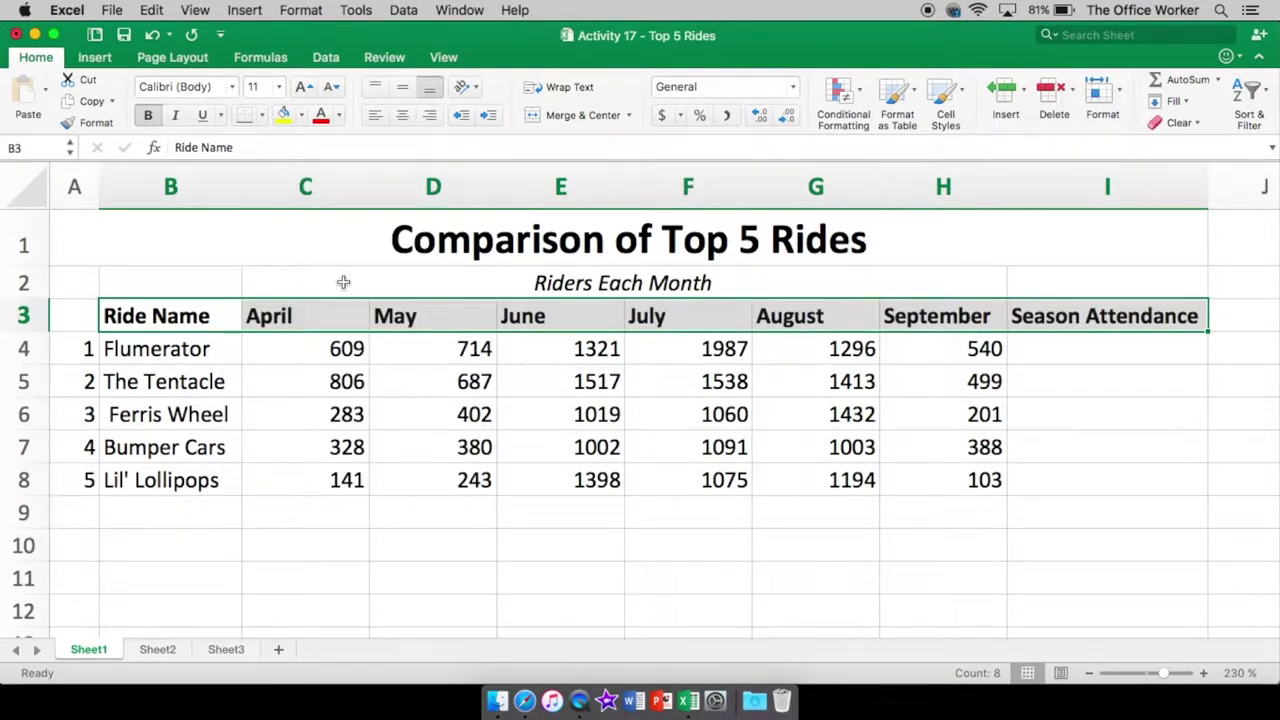
click(336, 504)
Change the row 3 heading border to a thick bottom border
drag(1074, 318, 107, 300)
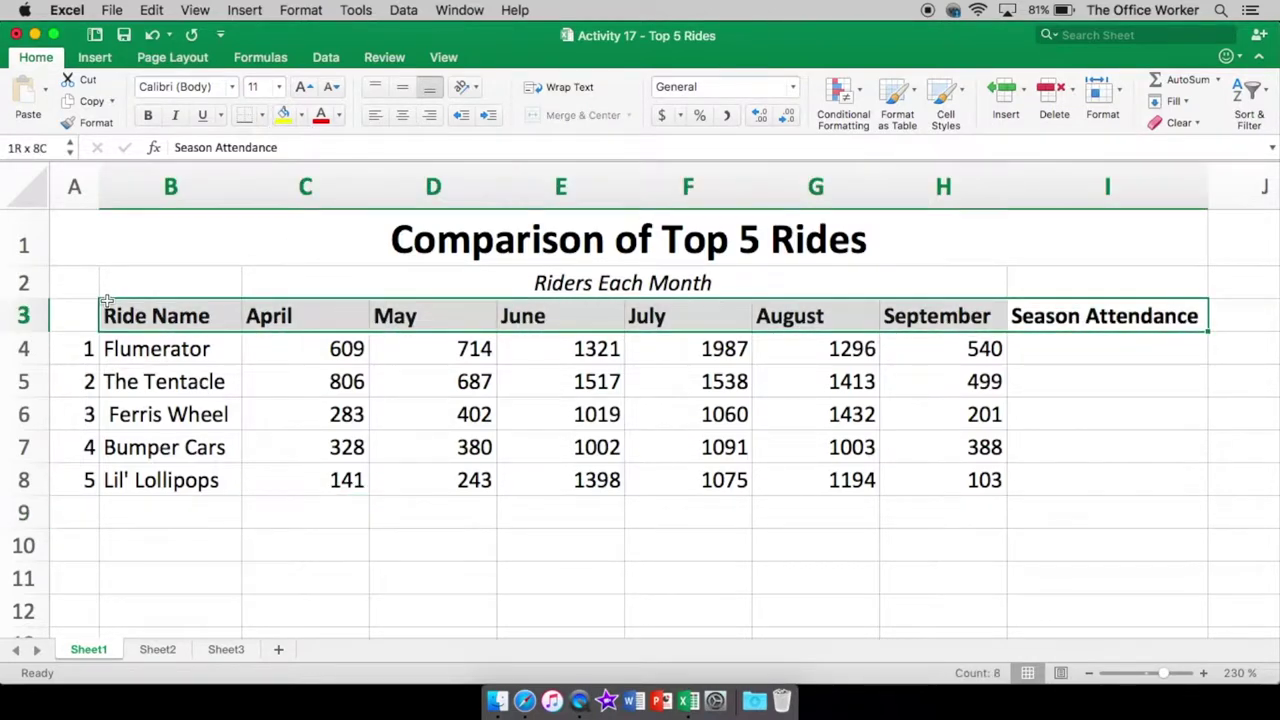
click(264, 116)
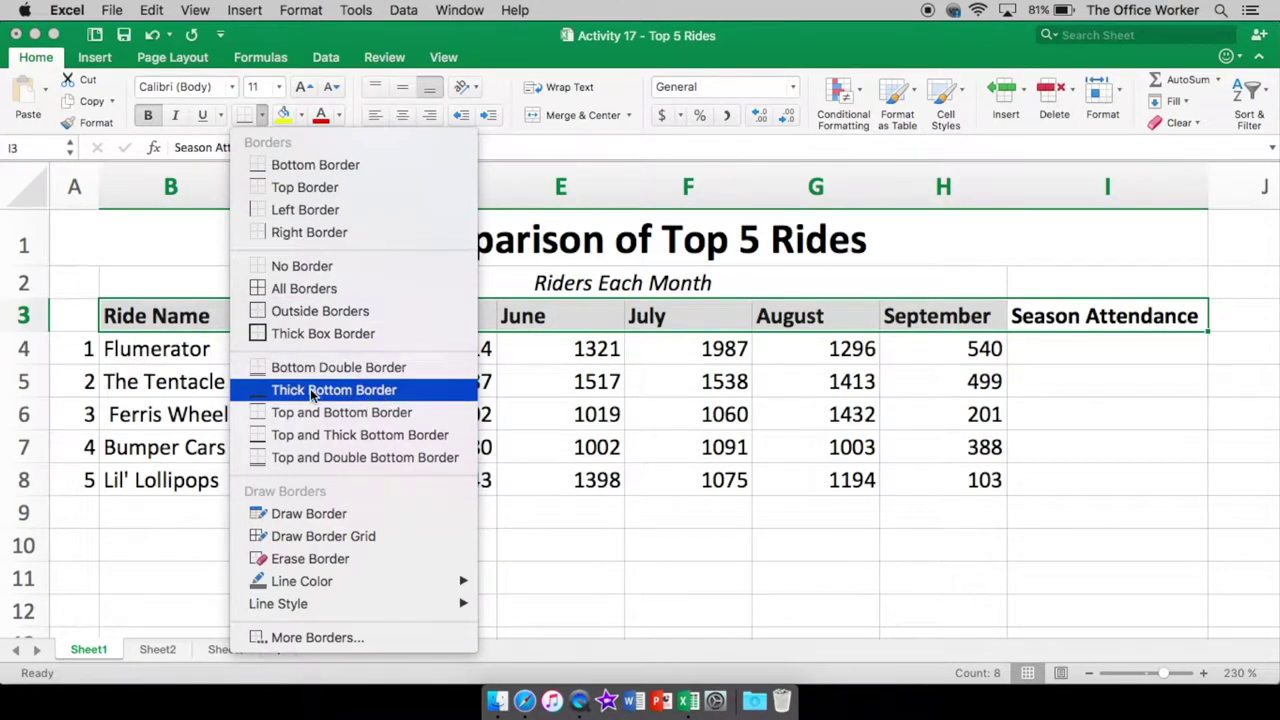
click(357, 394)
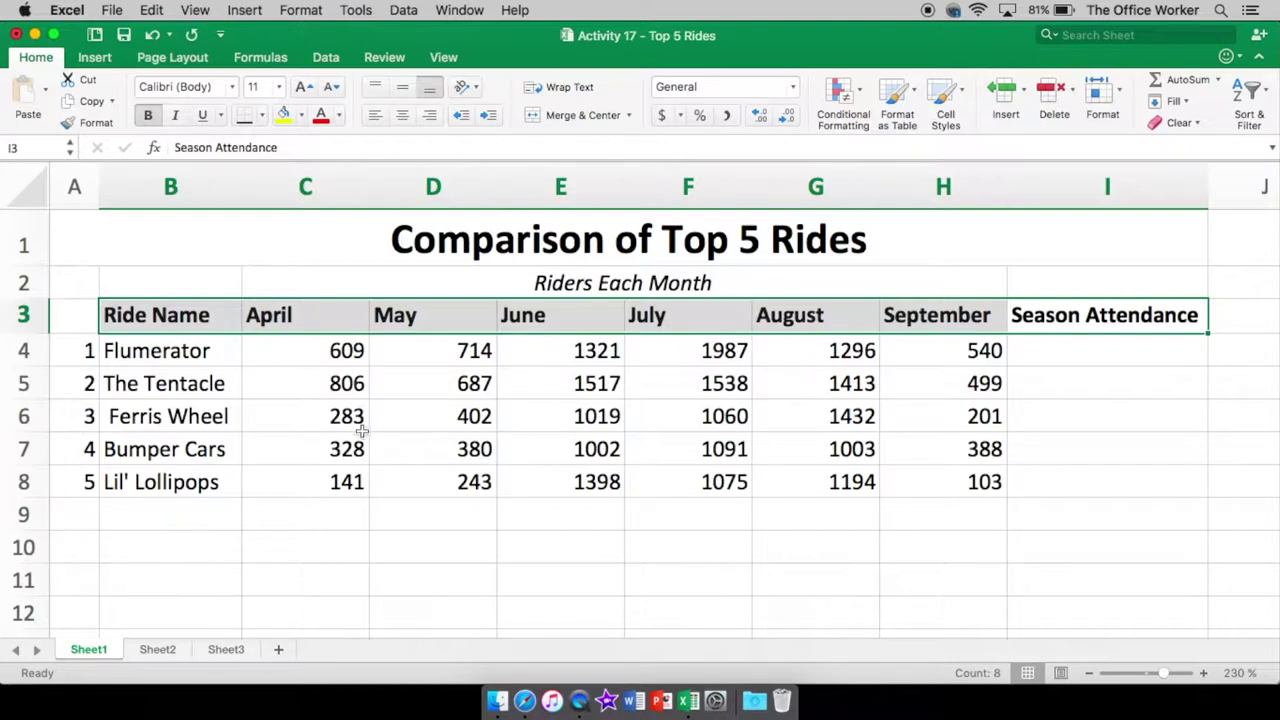
click(364, 437)
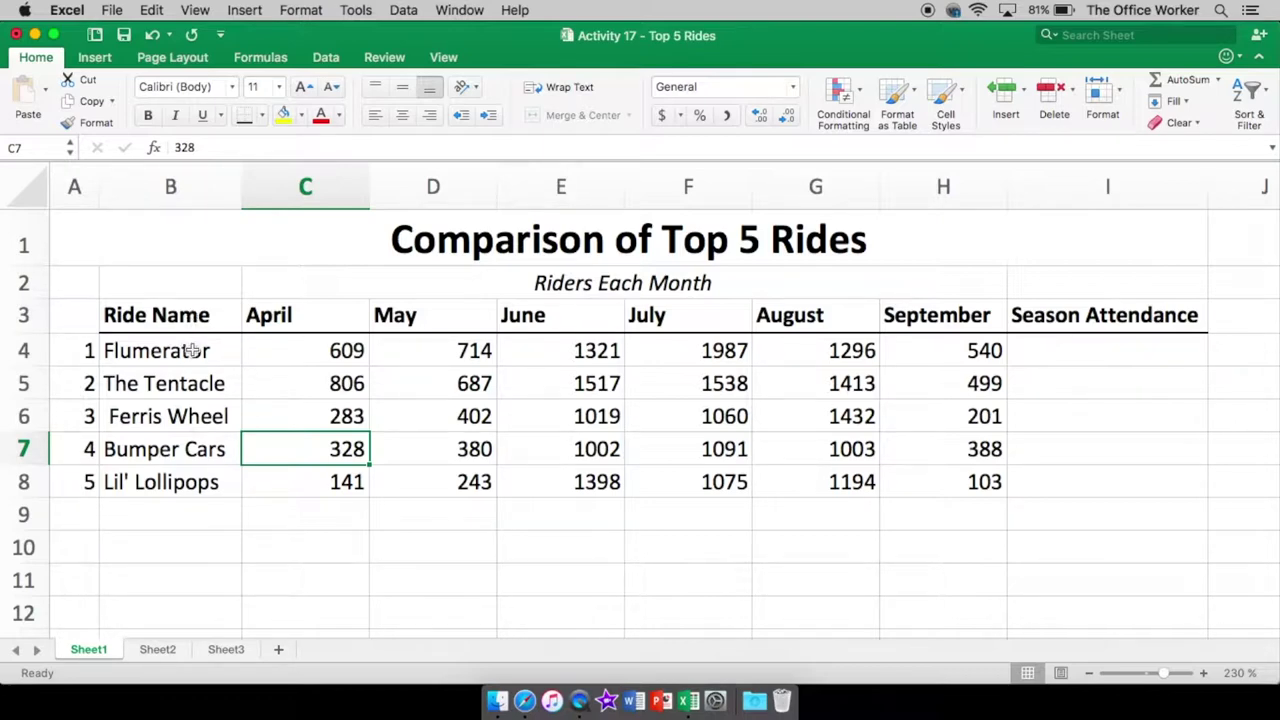
drag(125, 350, 932, 366)
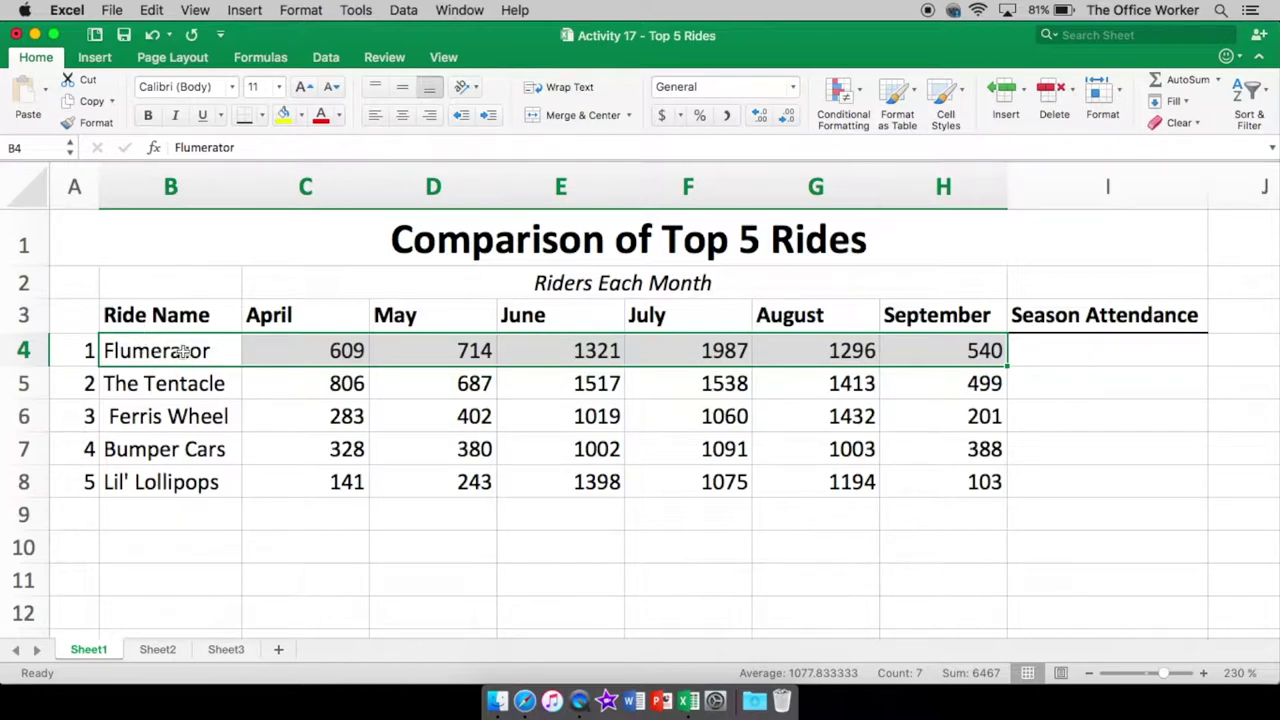
Select Flumerator's monthly rider figures in B4:H4 and show the Insert ribbon
click(258, 380)
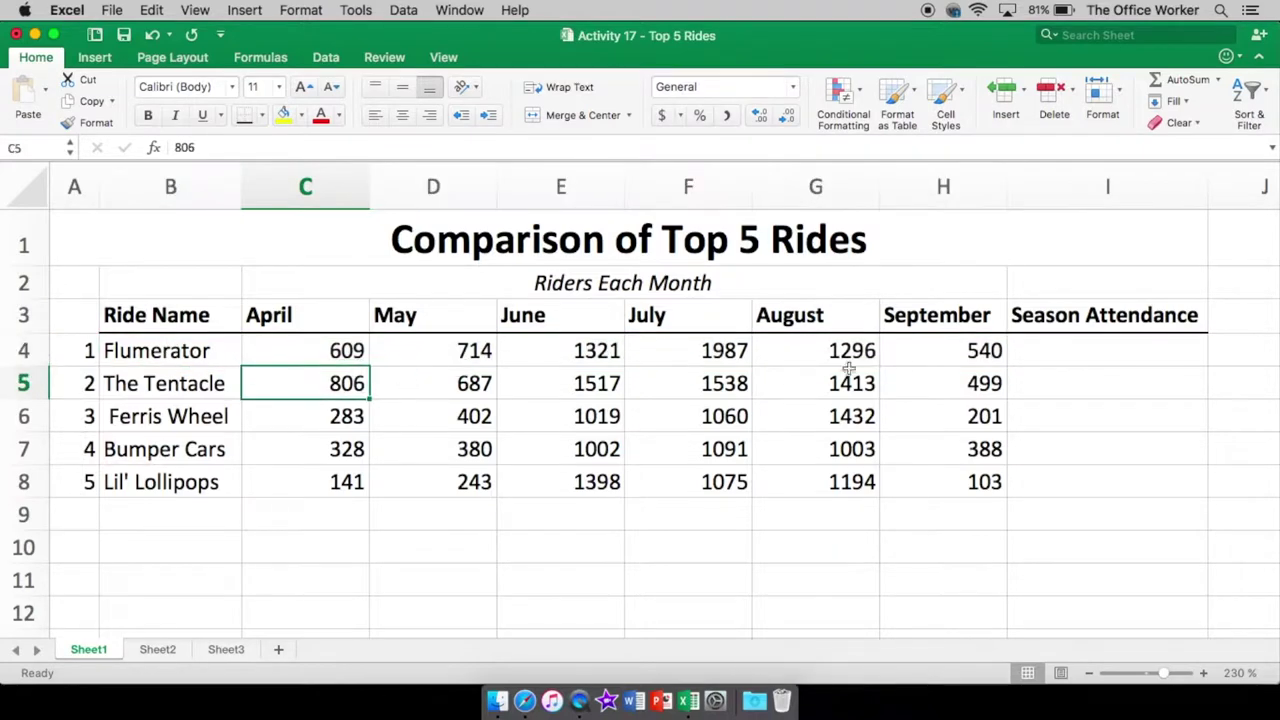
click(911, 350)
drag(911, 350, 140, 350)
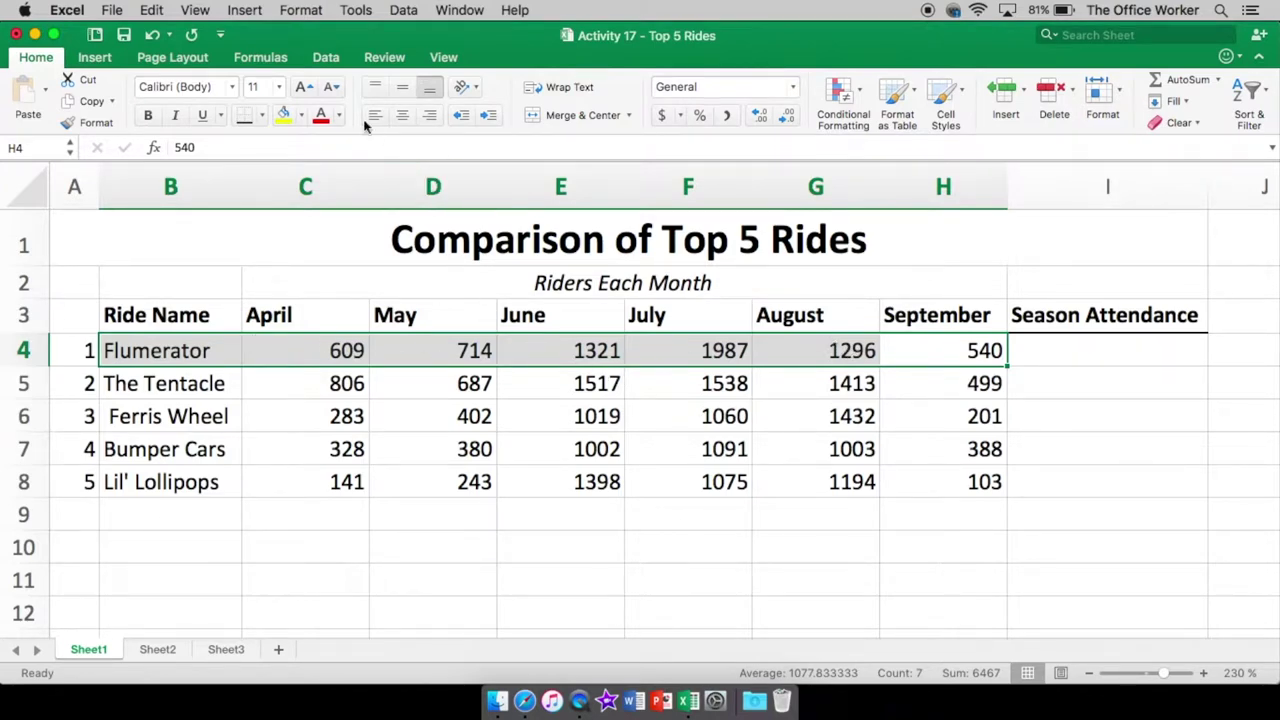
click(90, 59)
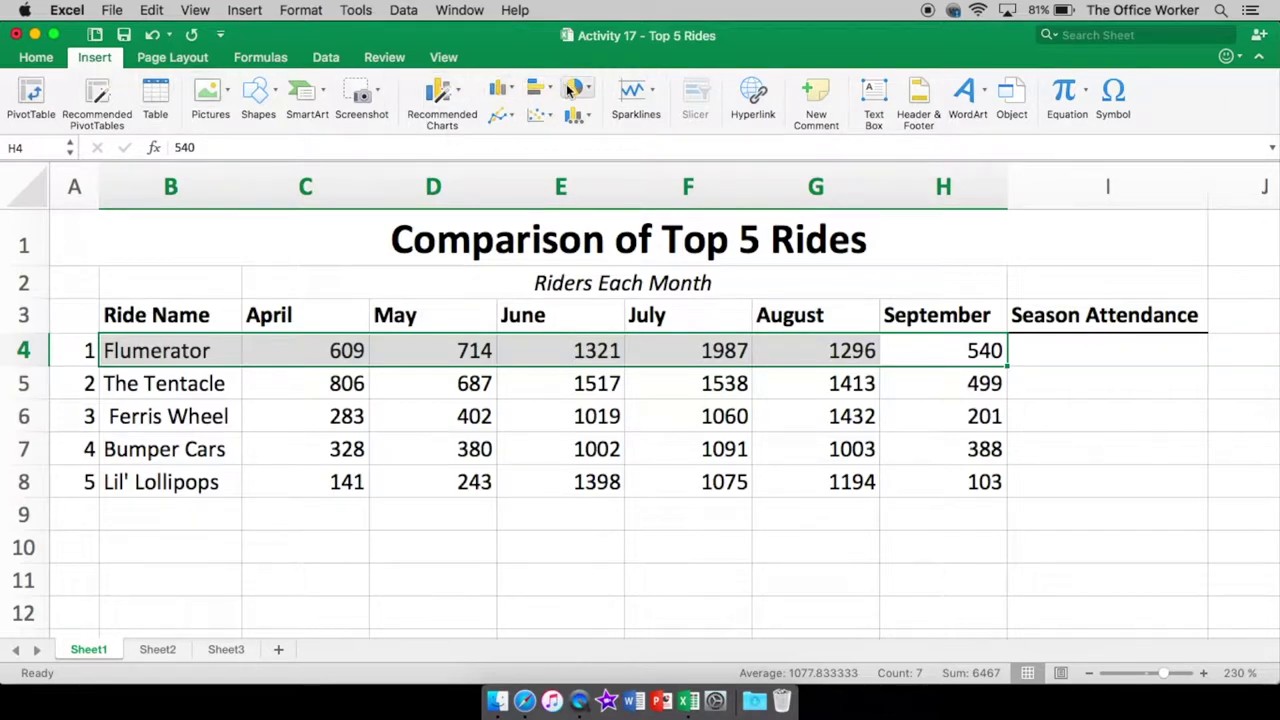
Browse the Recommended Charts previews for the Flumerator row, then close without choosing
click(459, 92)
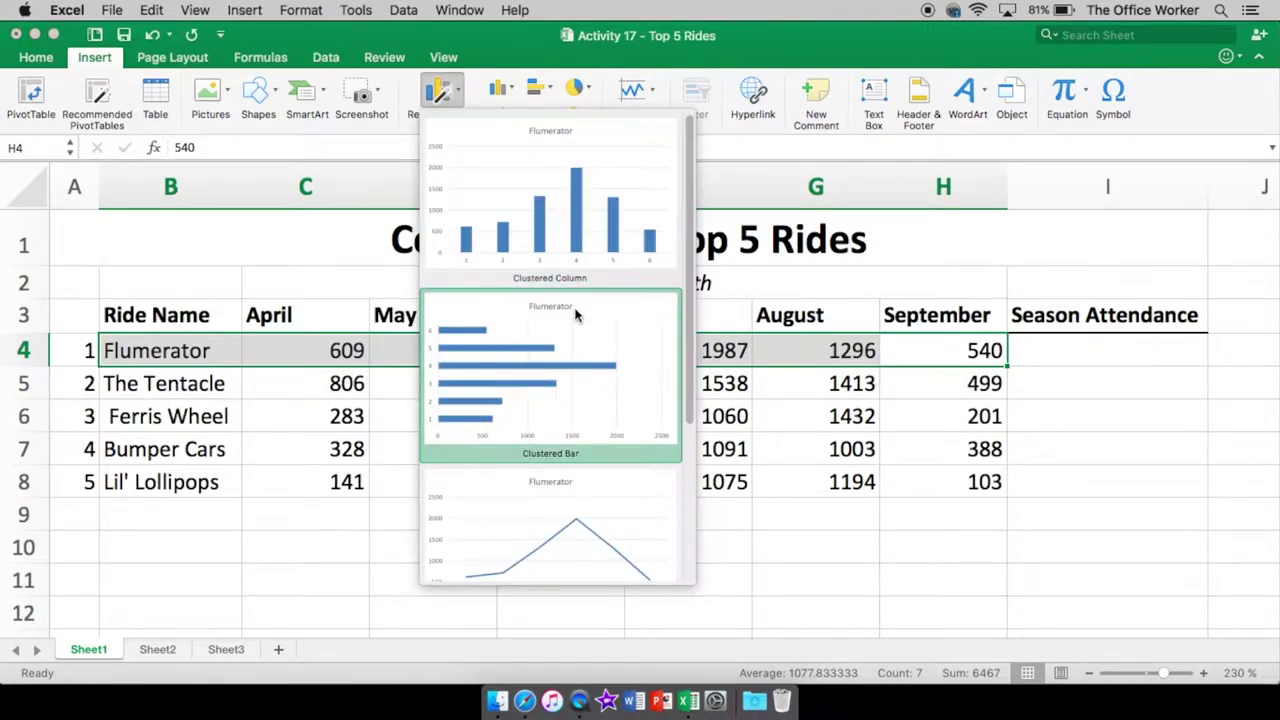
scroll(570, 364, down, 5)
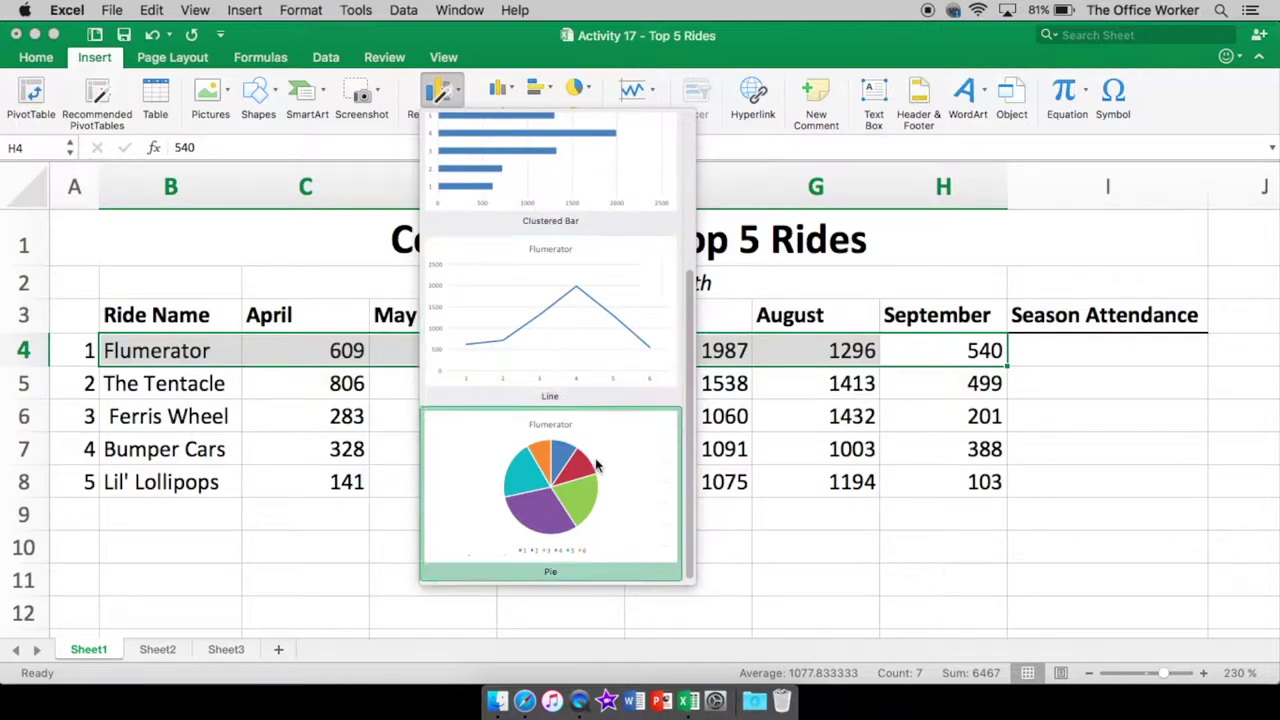
scroll(596, 461, up, 5)
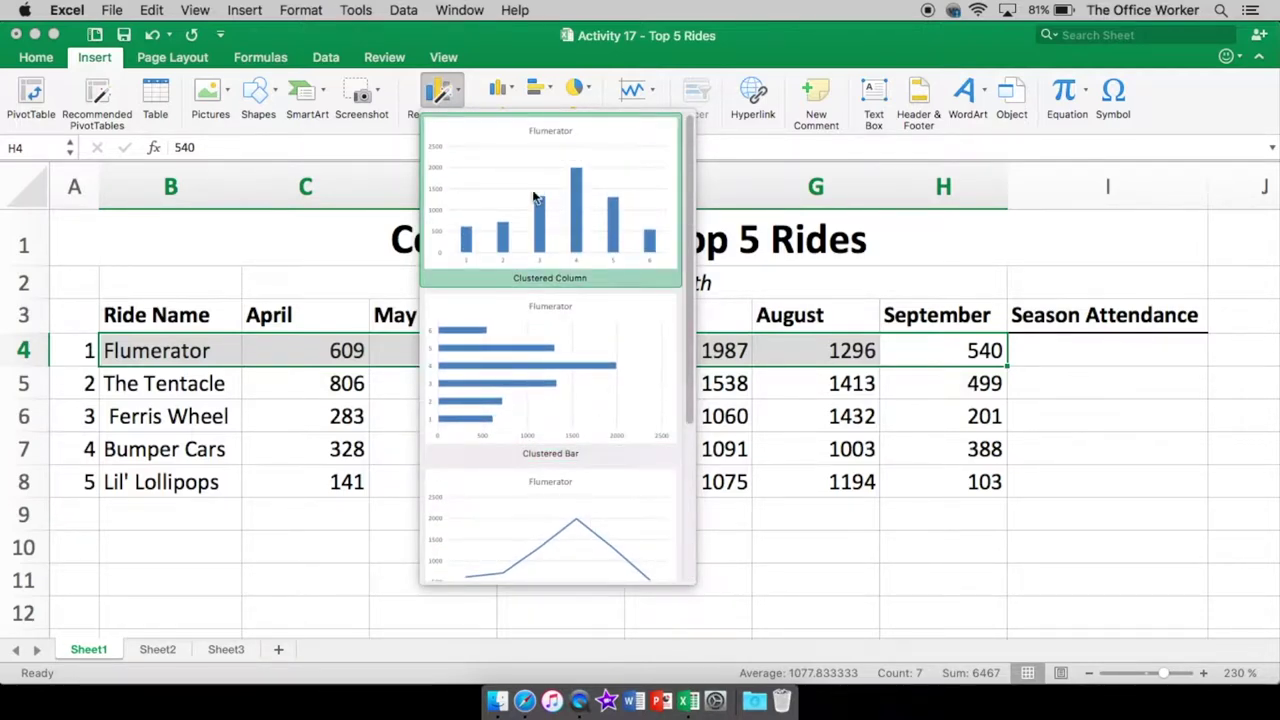
scroll(577, 397, down, 3)
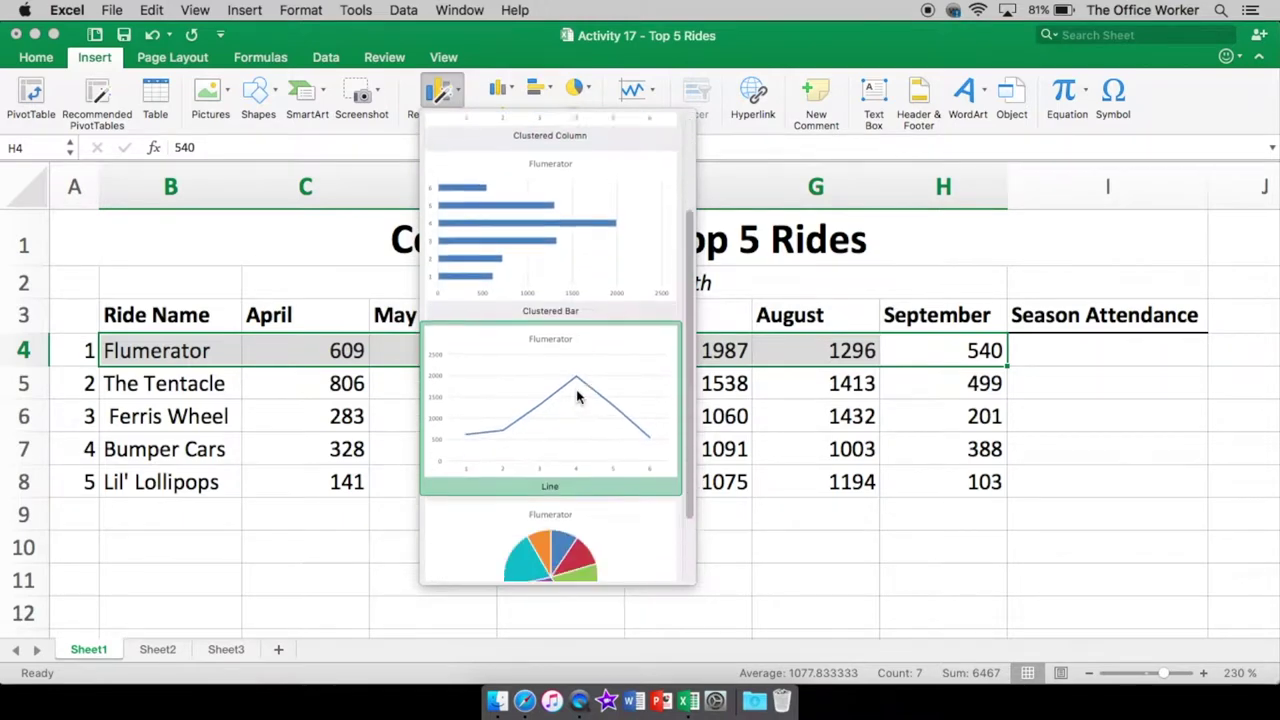
scroll(577, 397, down, 2)
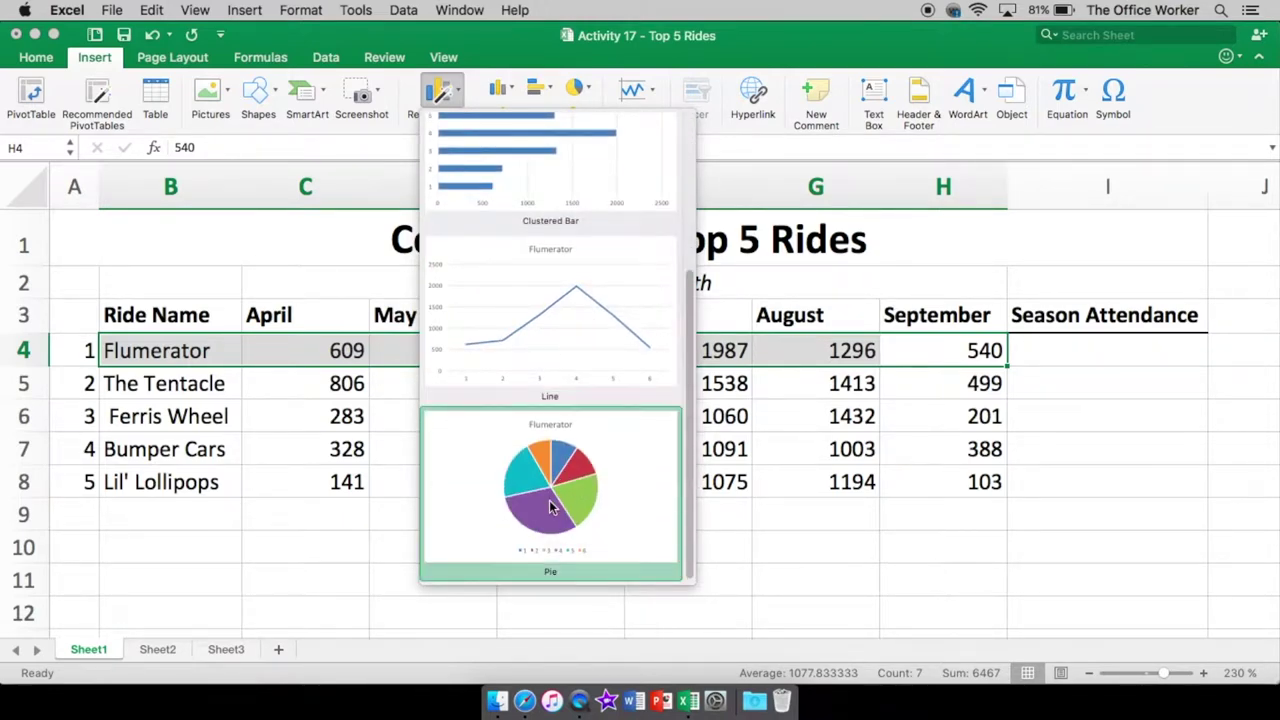
scroll(549, 503, up, 3)
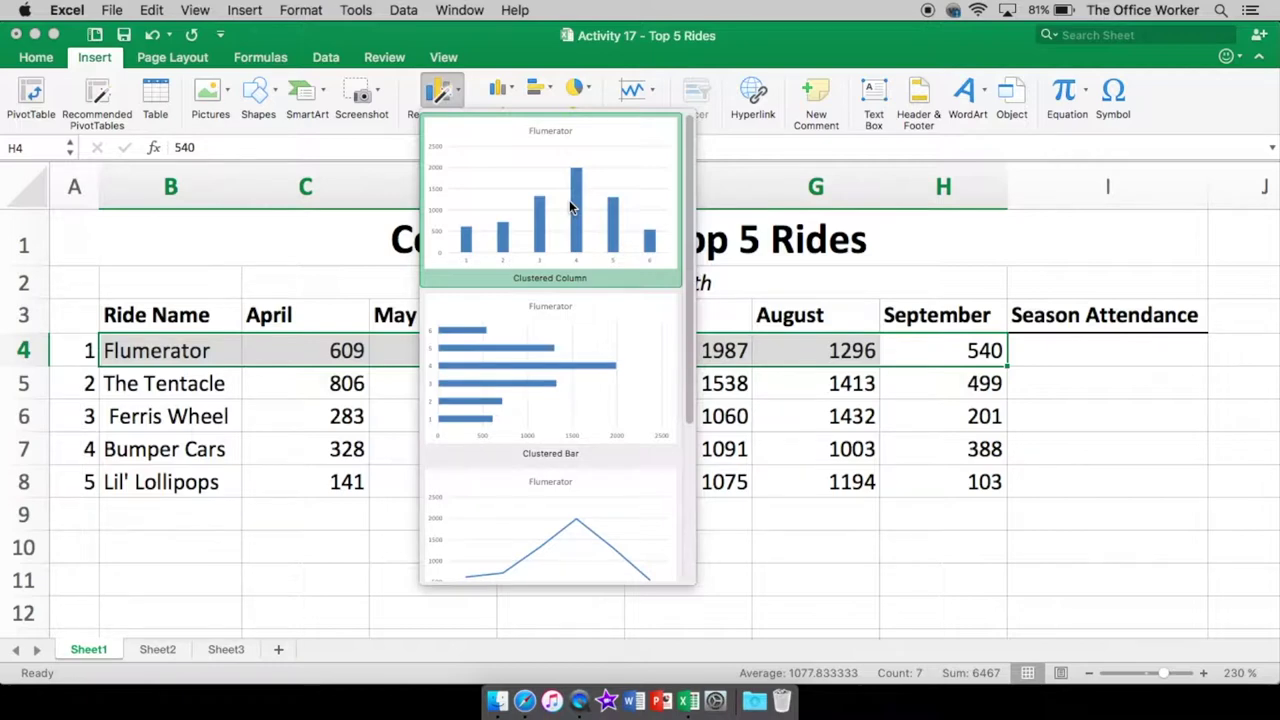
scroll(572, 213, down, 2)
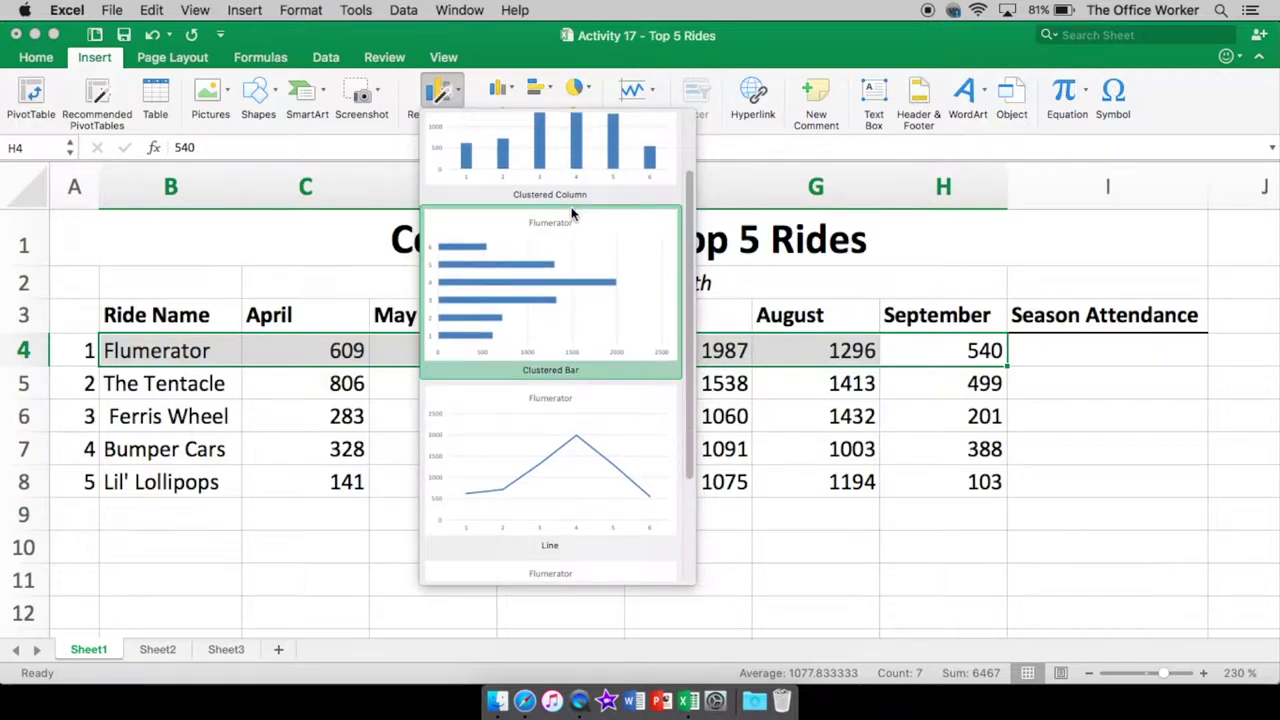
scroll(572, 213, down, 3)
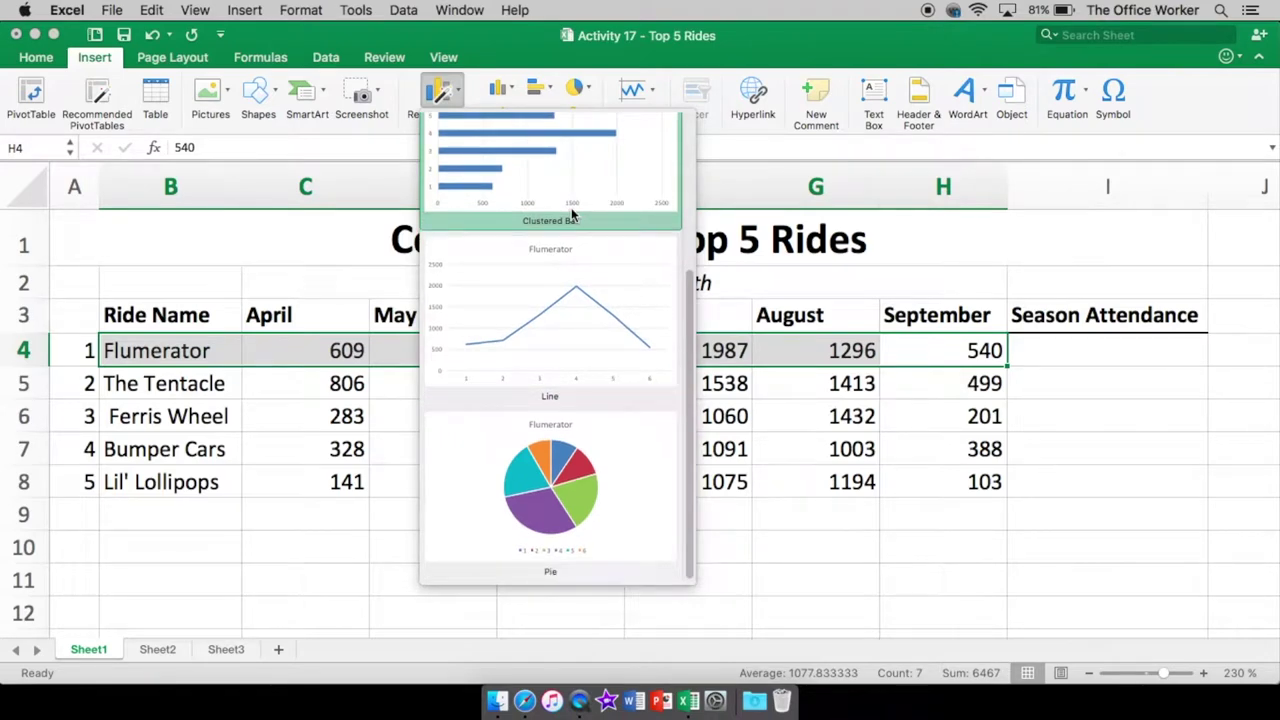
scroll(572, 213, up, 5)
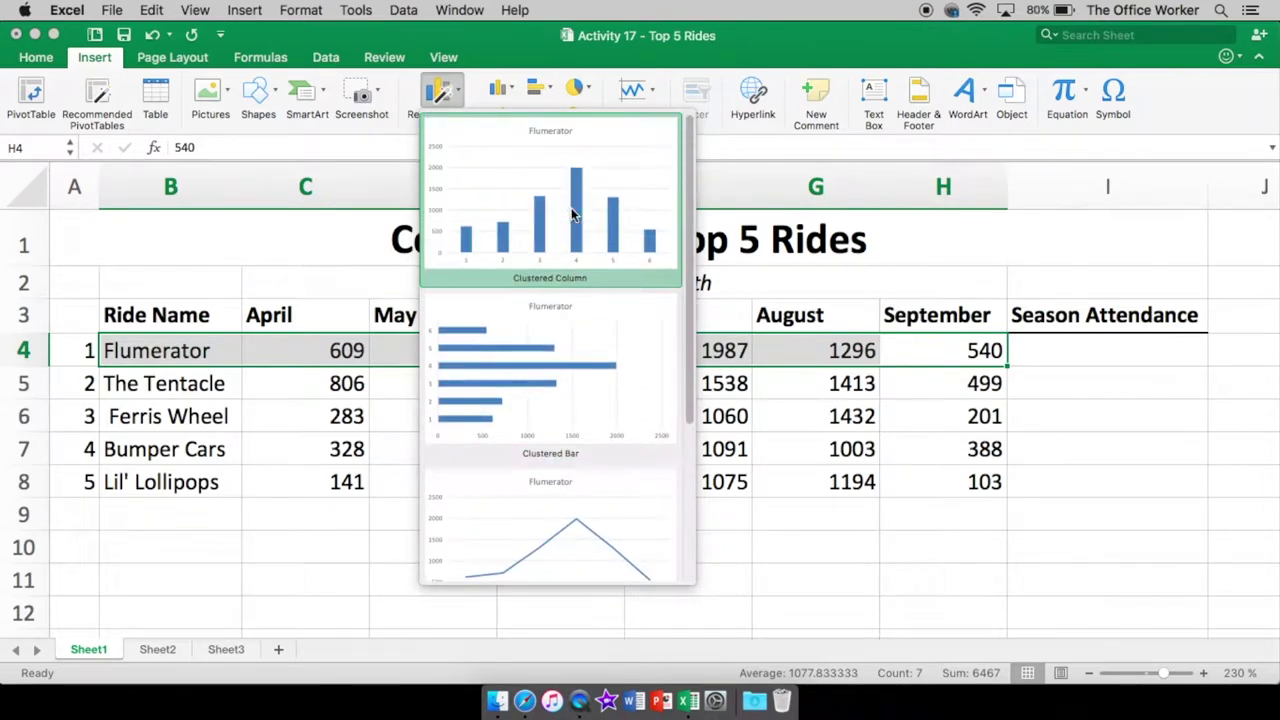
click(355, 314)
Select B3:H4 with the month headers and insert a Clustered Column chart
drag(217, 312, 978, 350)
click(460, 90)
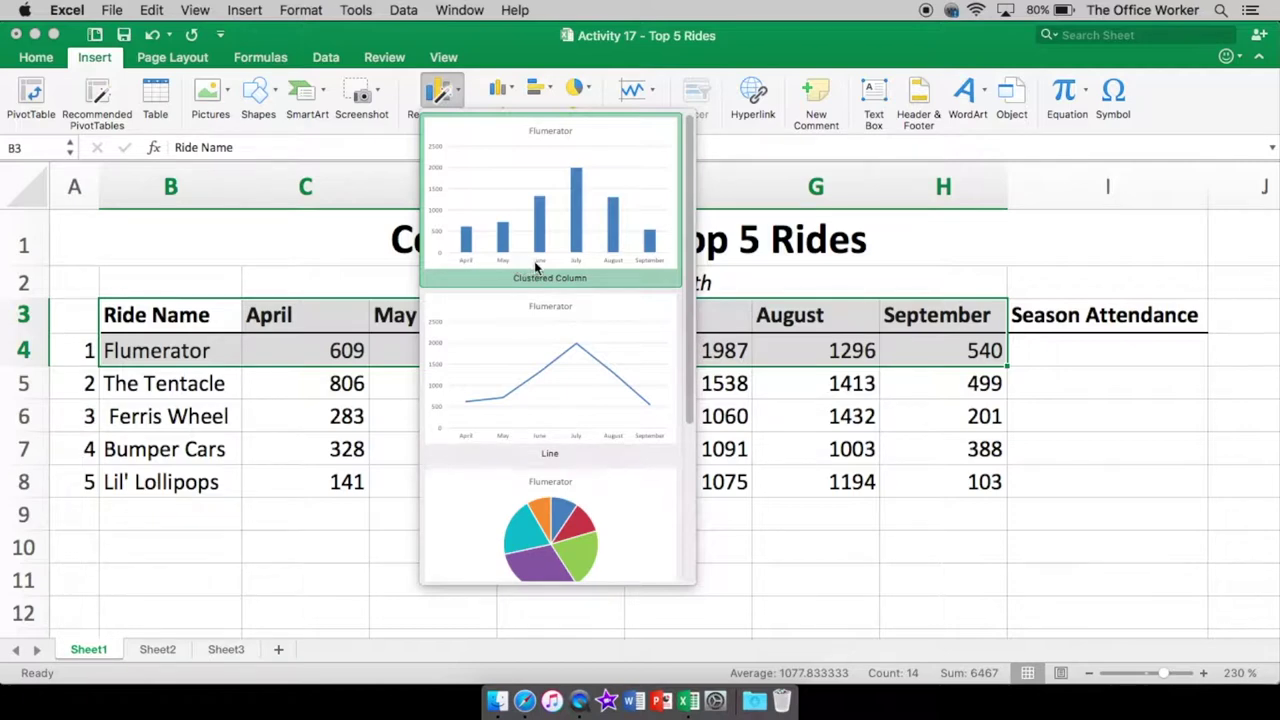
scroll(570, 300, down, 5)
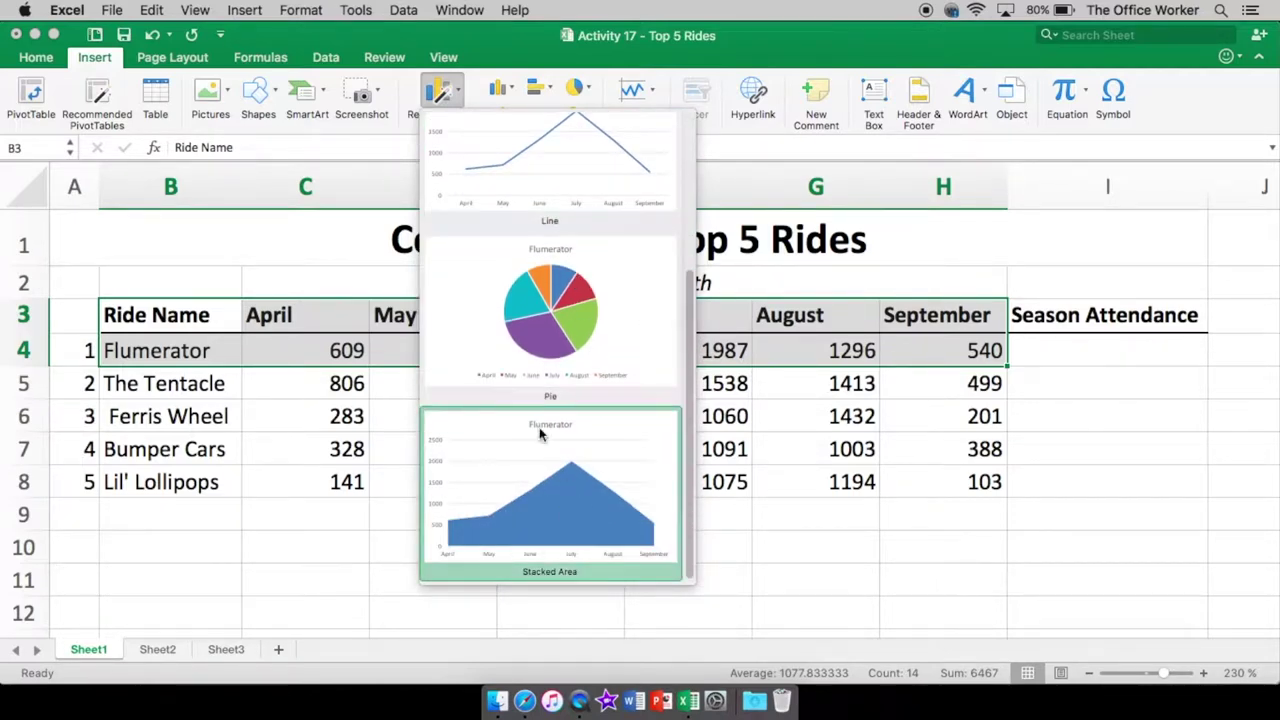
scroll(545, 420, up, 5)
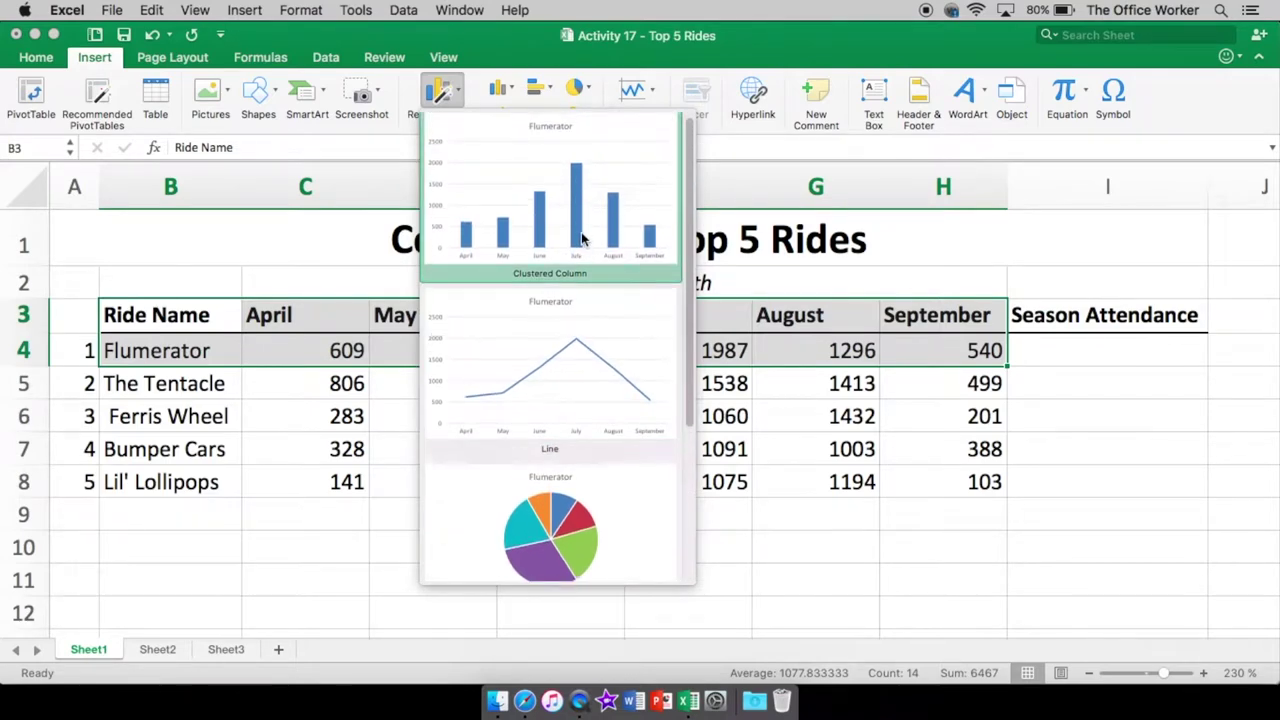
click(567, 214)
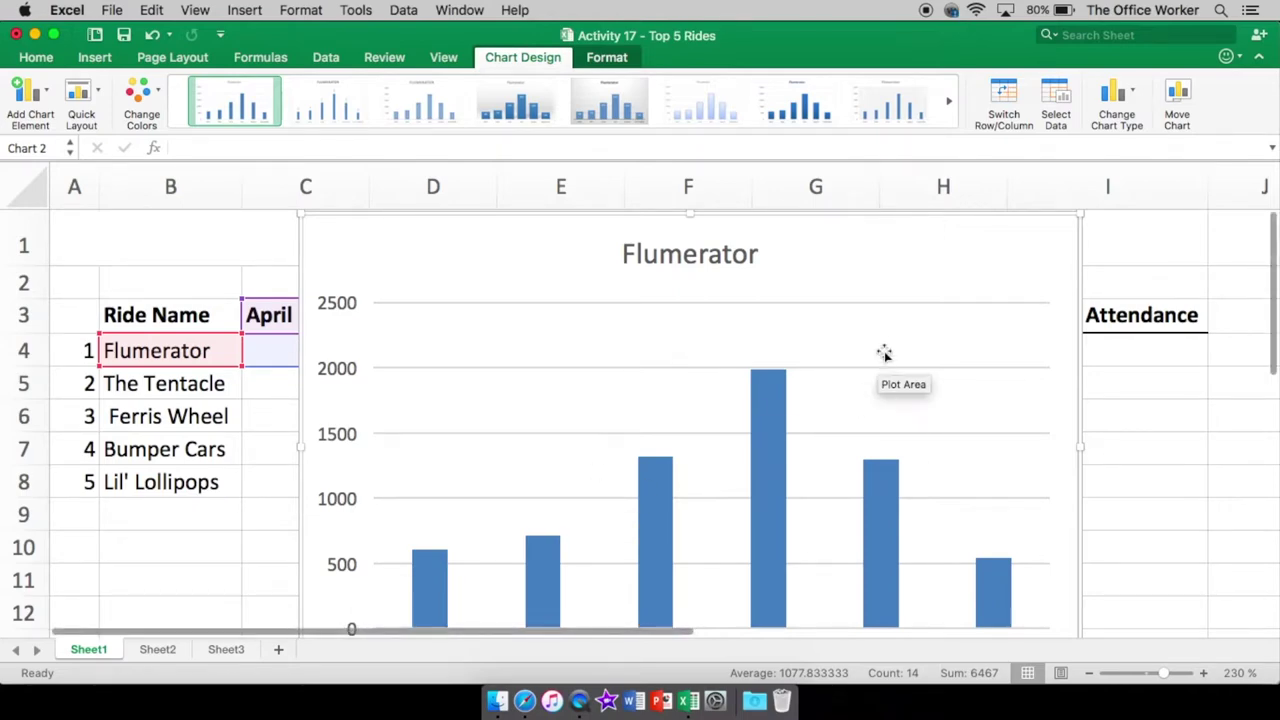
Right-click the Flumerator chart area to show its shortcut menu
right_click(919, 257)
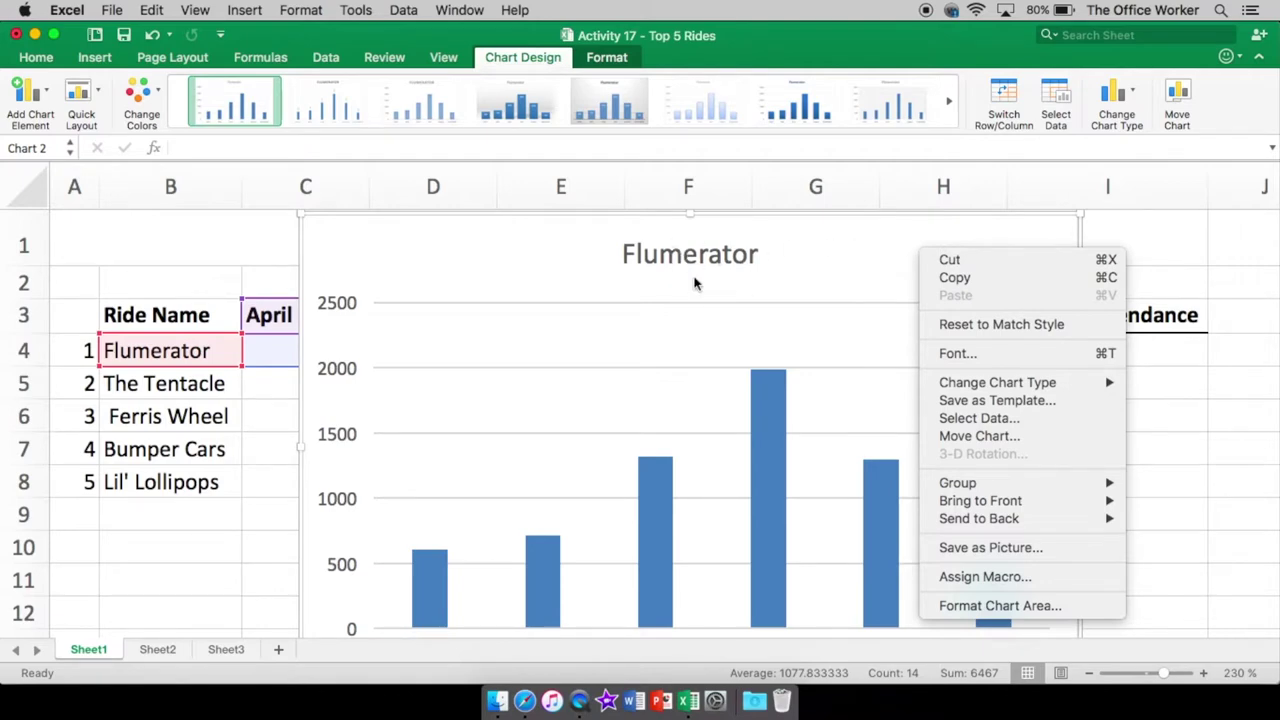
Move the Flumerator chart onto a new sheet named 'Flumerator Chart'
click(978, 437)
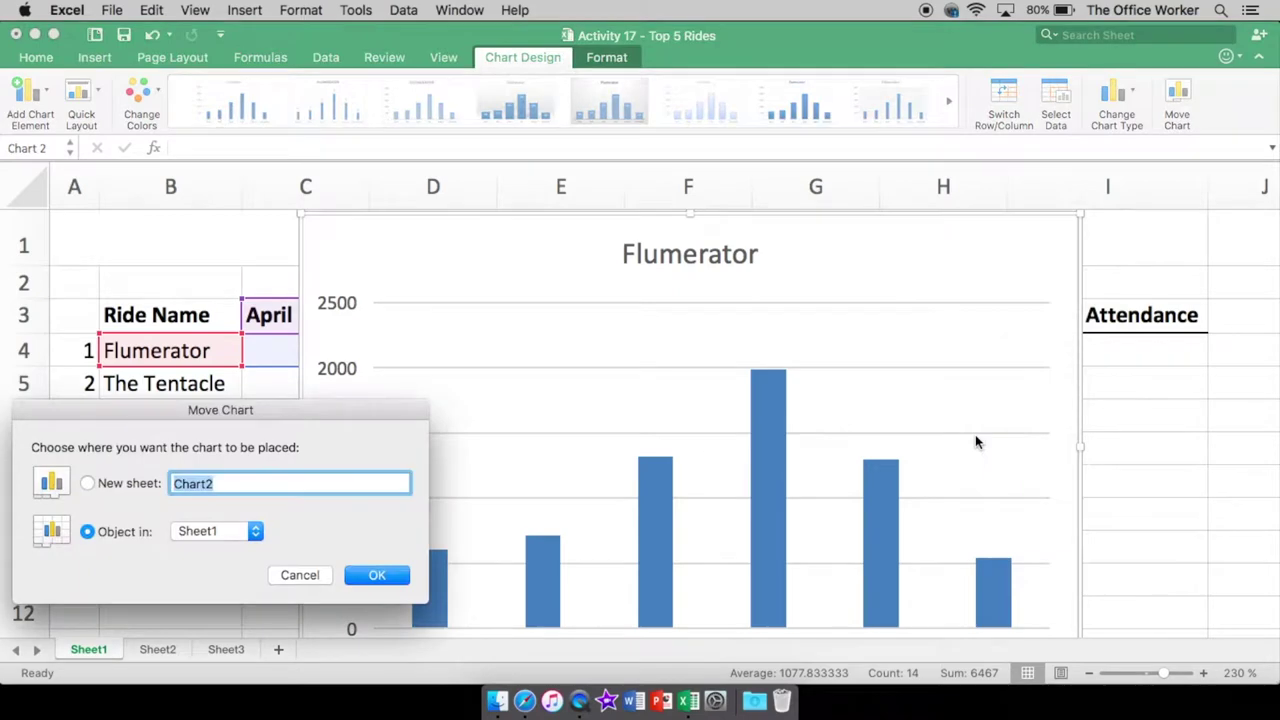
drag(281, 415, 339, 221)
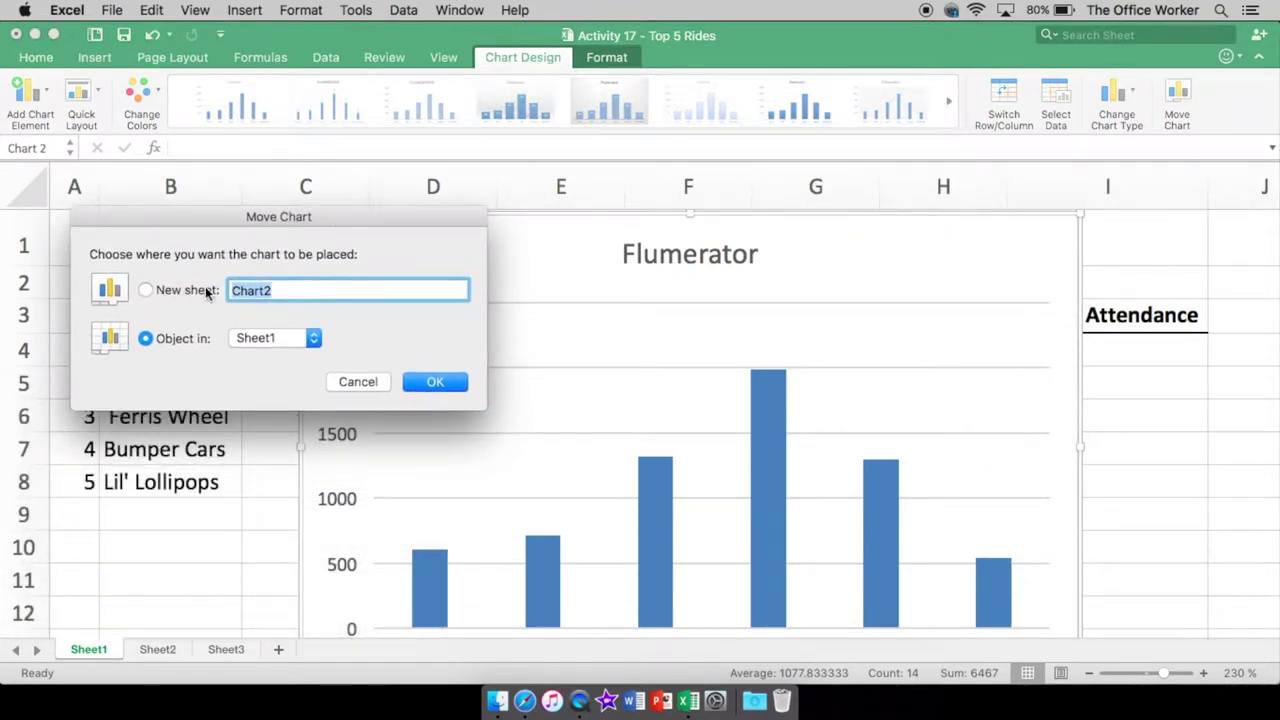
click(314, 340)
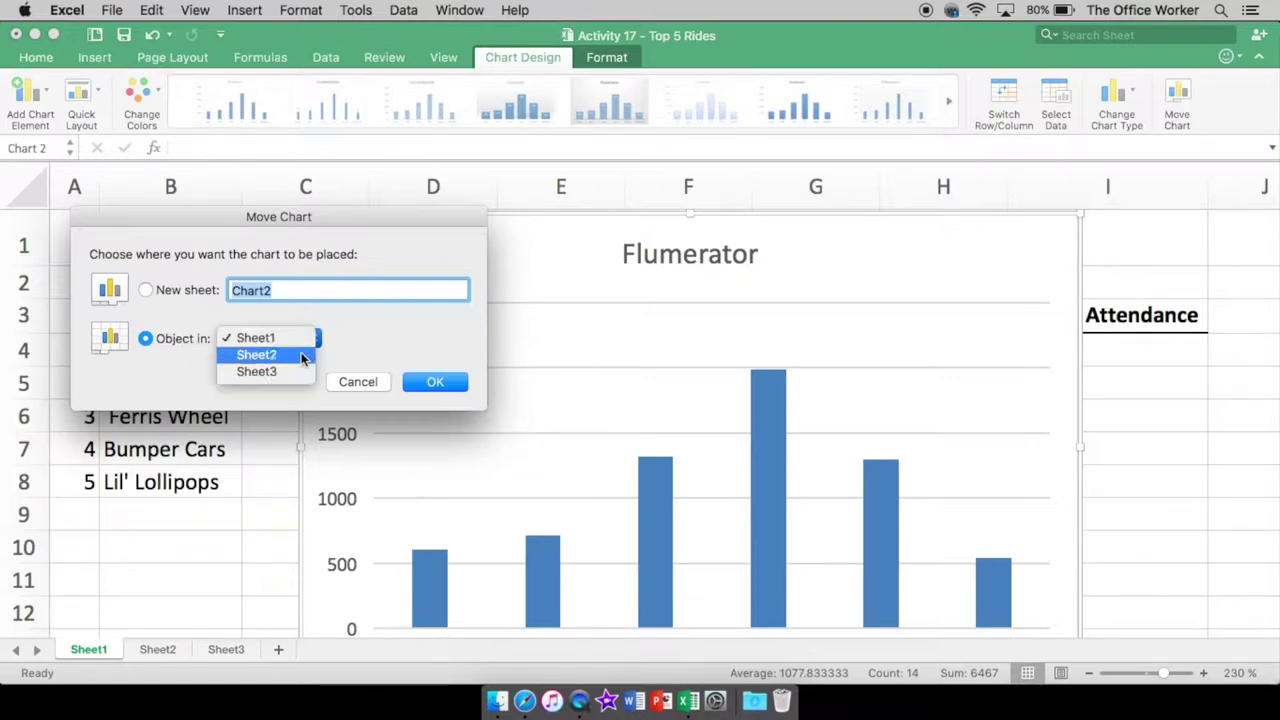
click(310, 343)
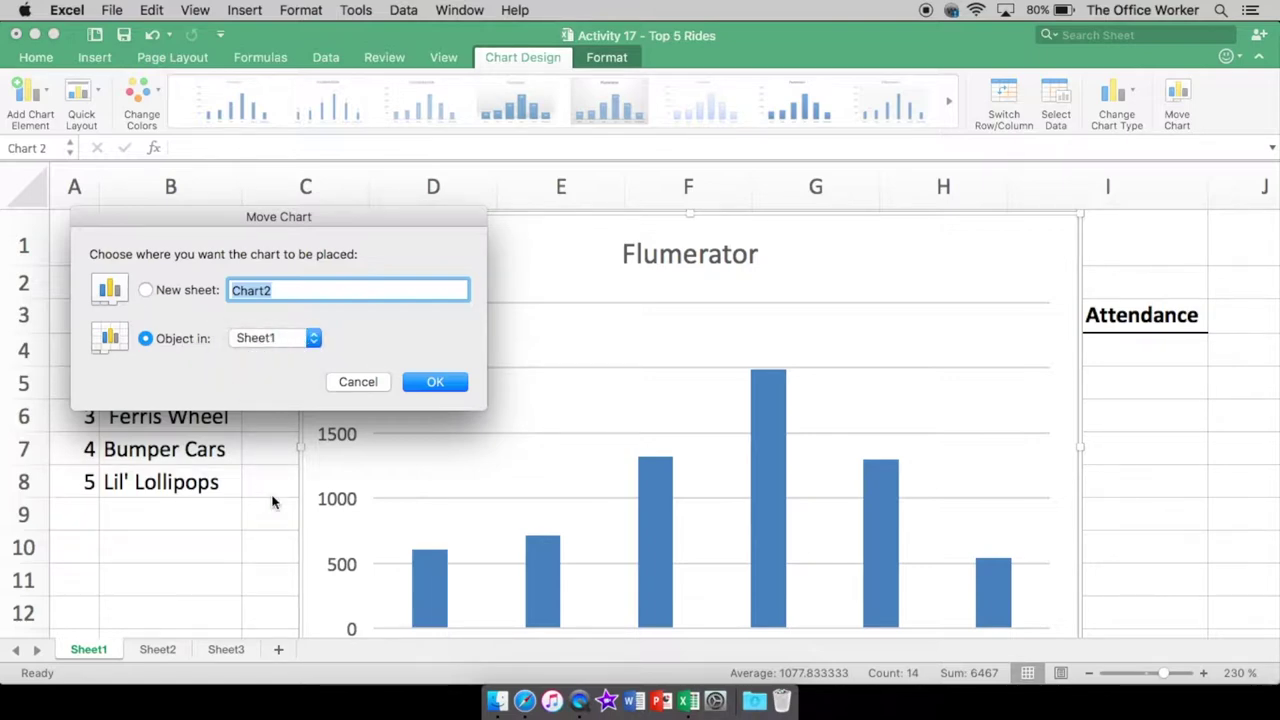
click(171, 289)
text(Flumerator)
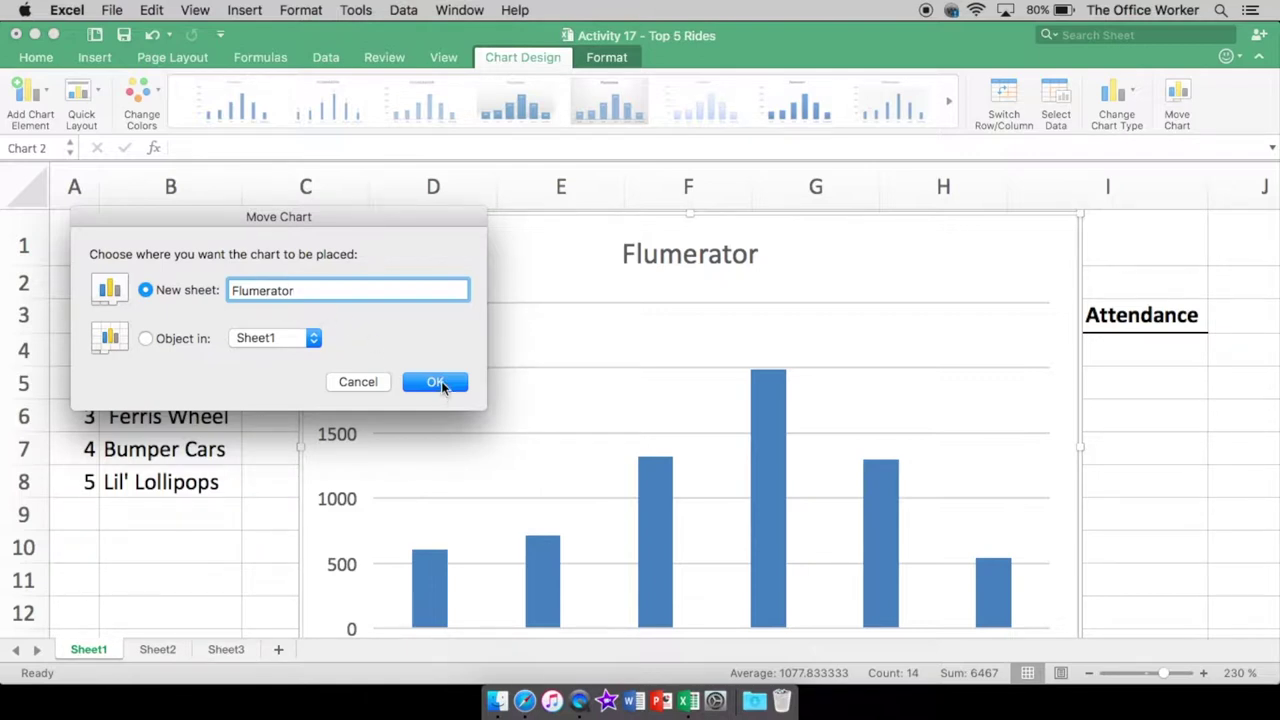
text( Chart)
click(434, 384)
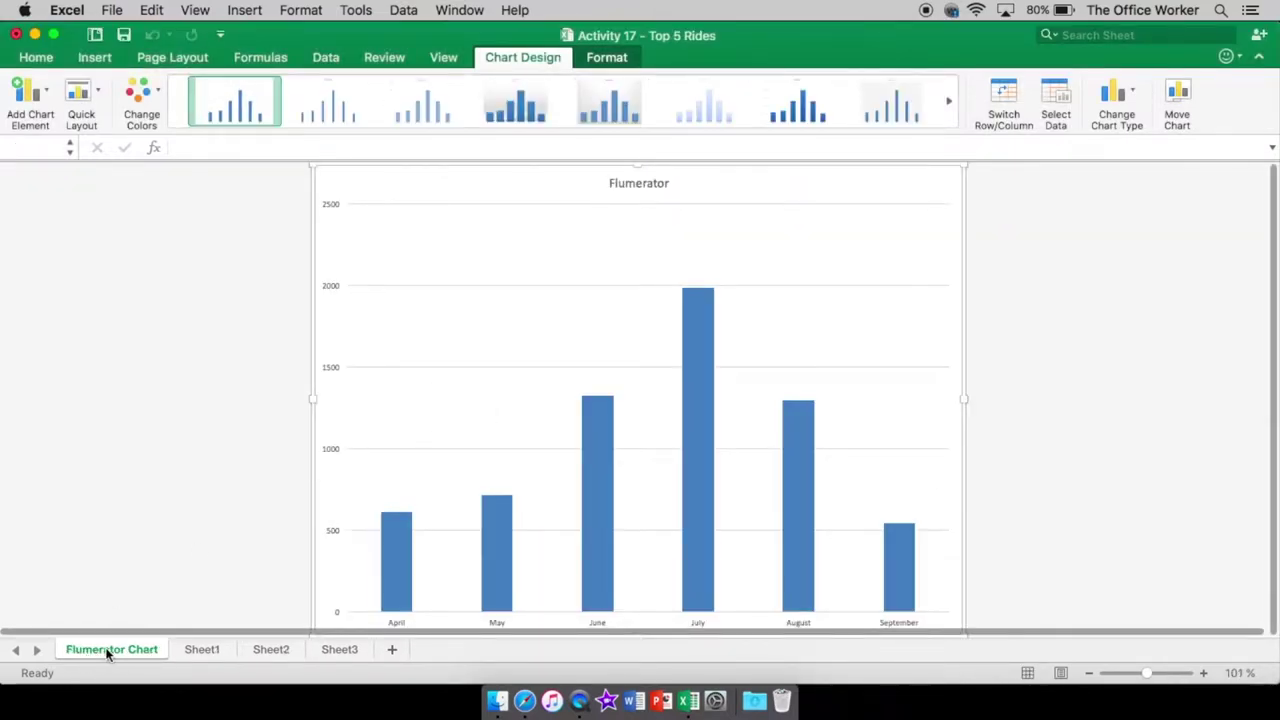
click(200, 650)
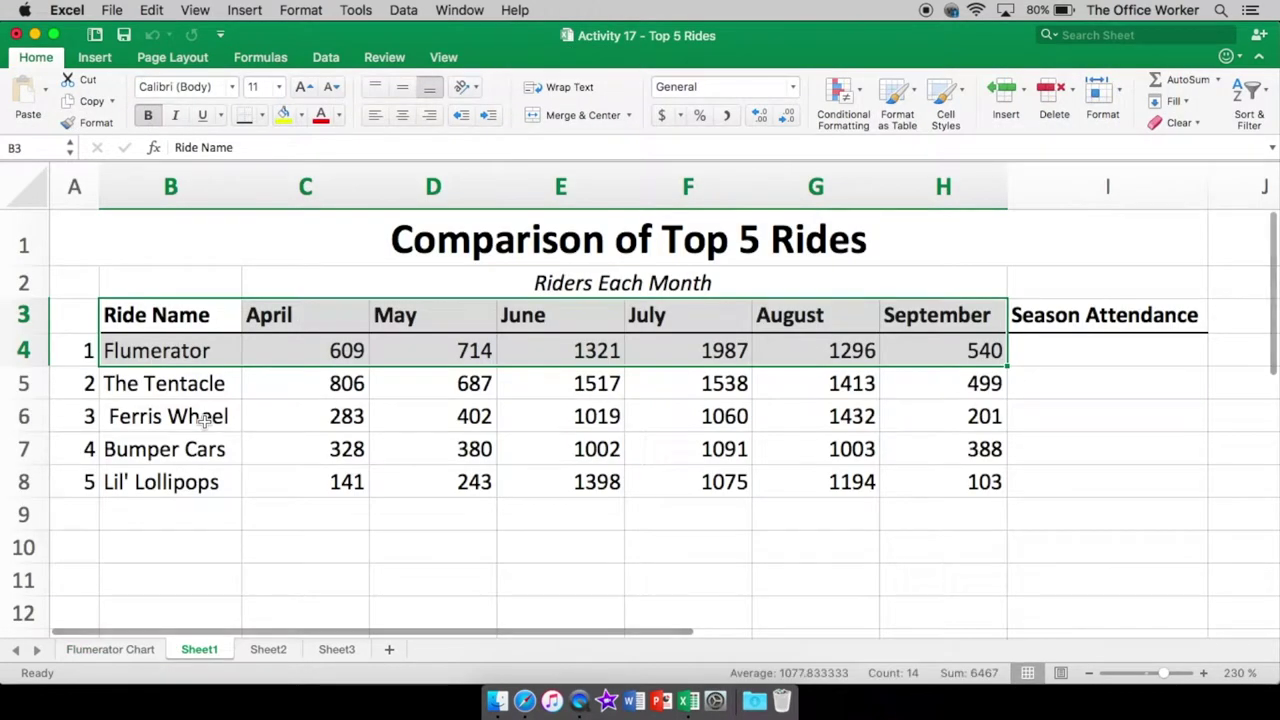
click(132, 650)
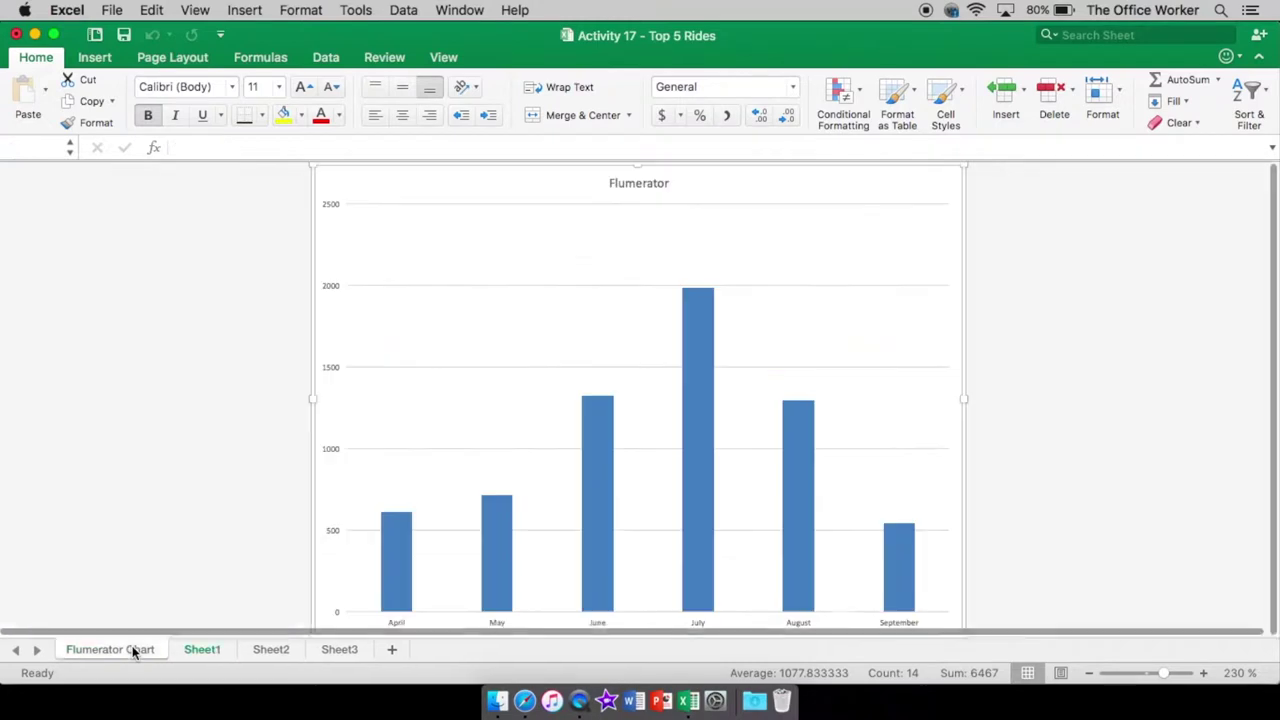
mouse_move(591, 510)
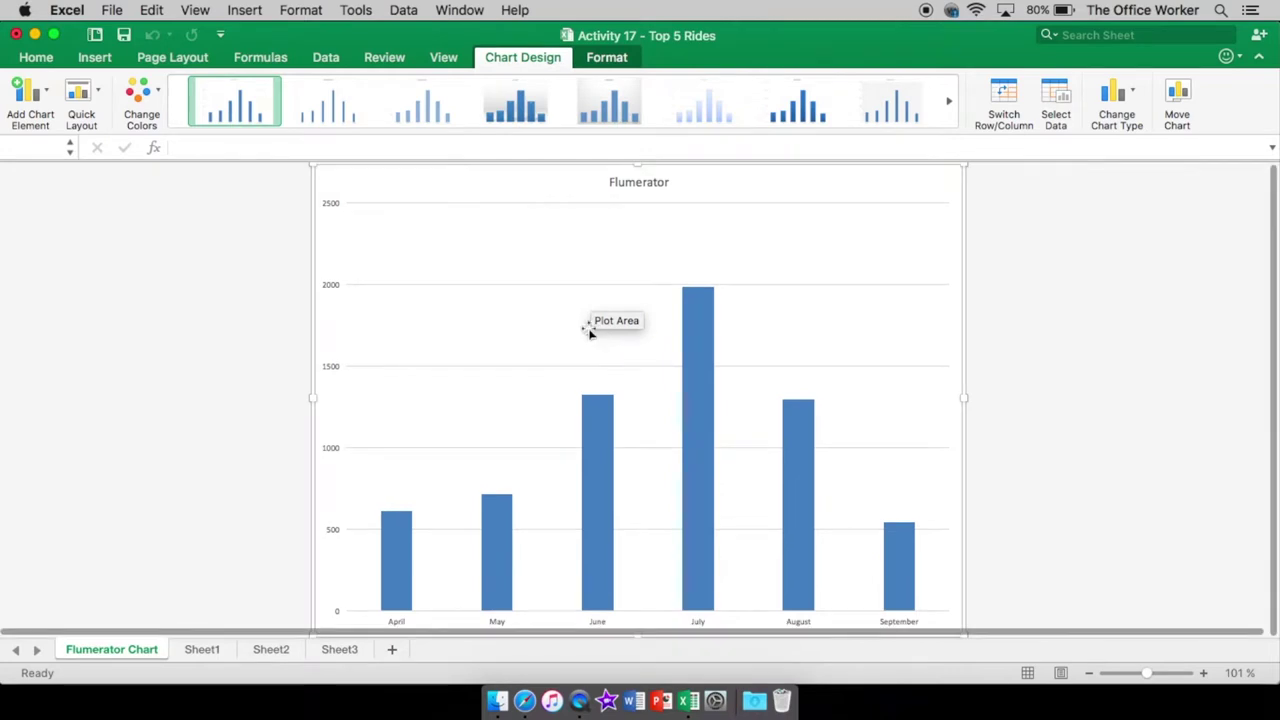
Add a primary horizontal axis title reading 'Months' to the Flumerator chart
click(48, 91)
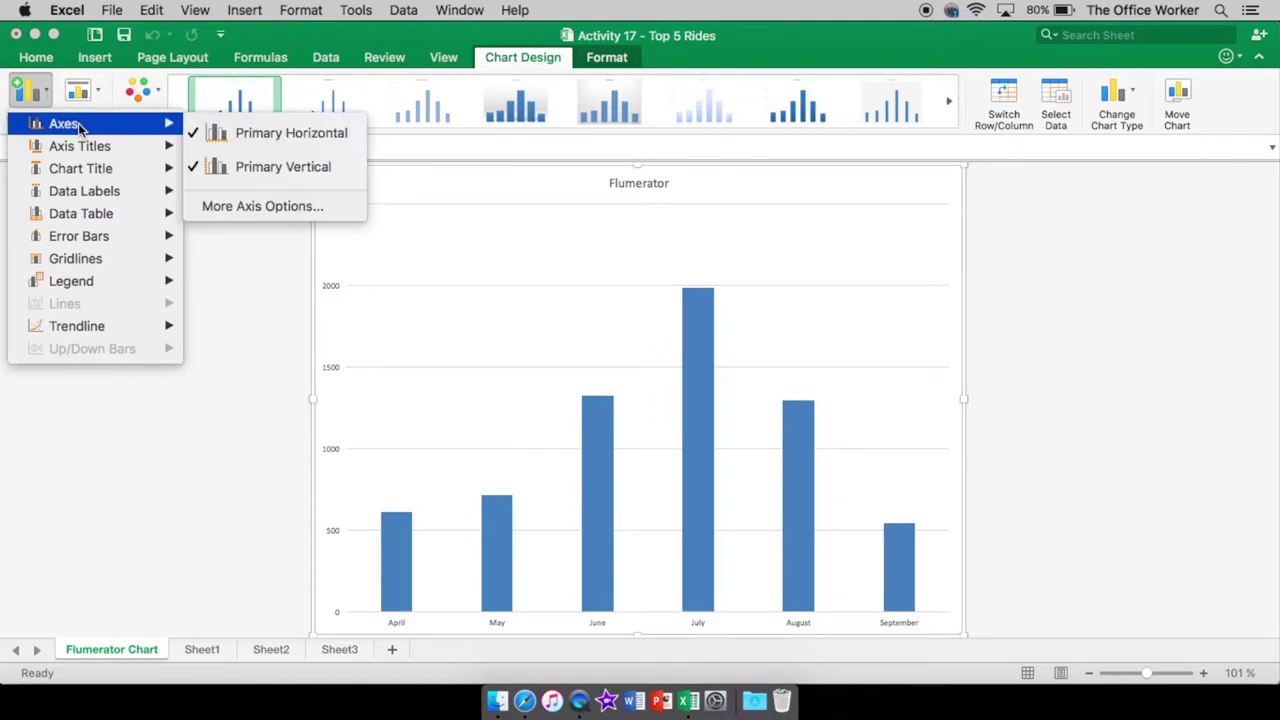
mouse_move(117, 150)
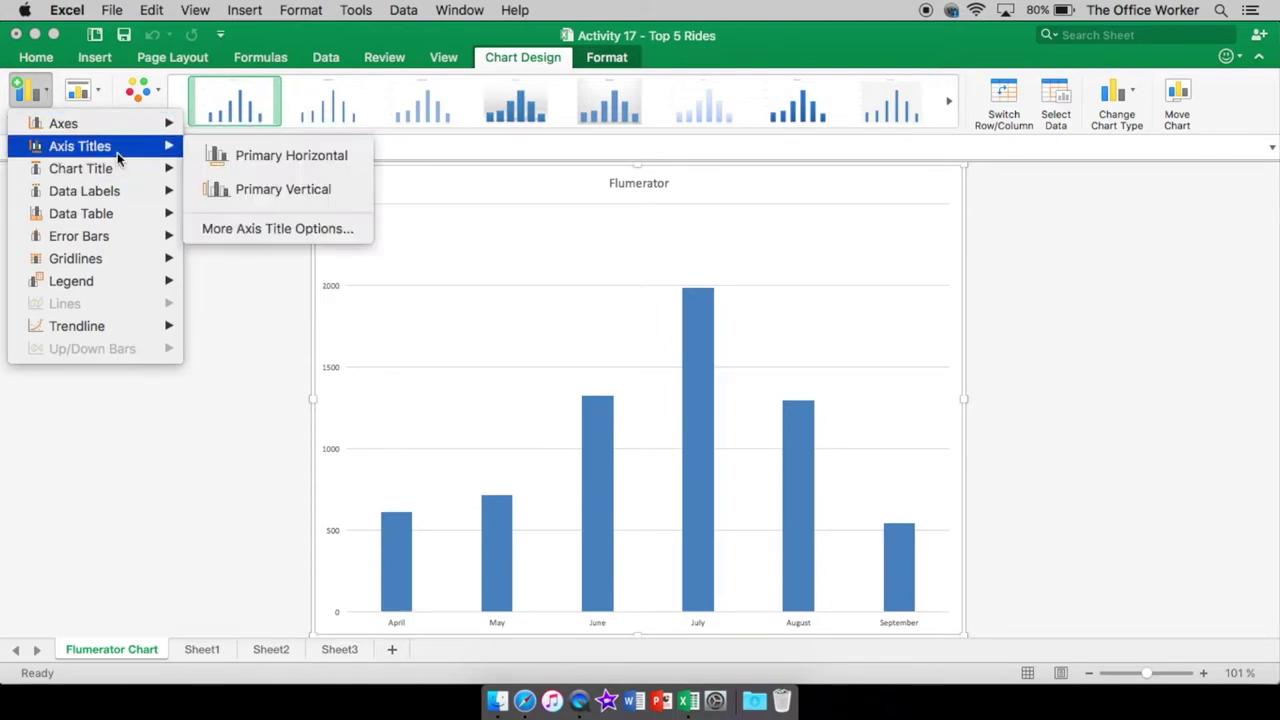
click(272, 157)
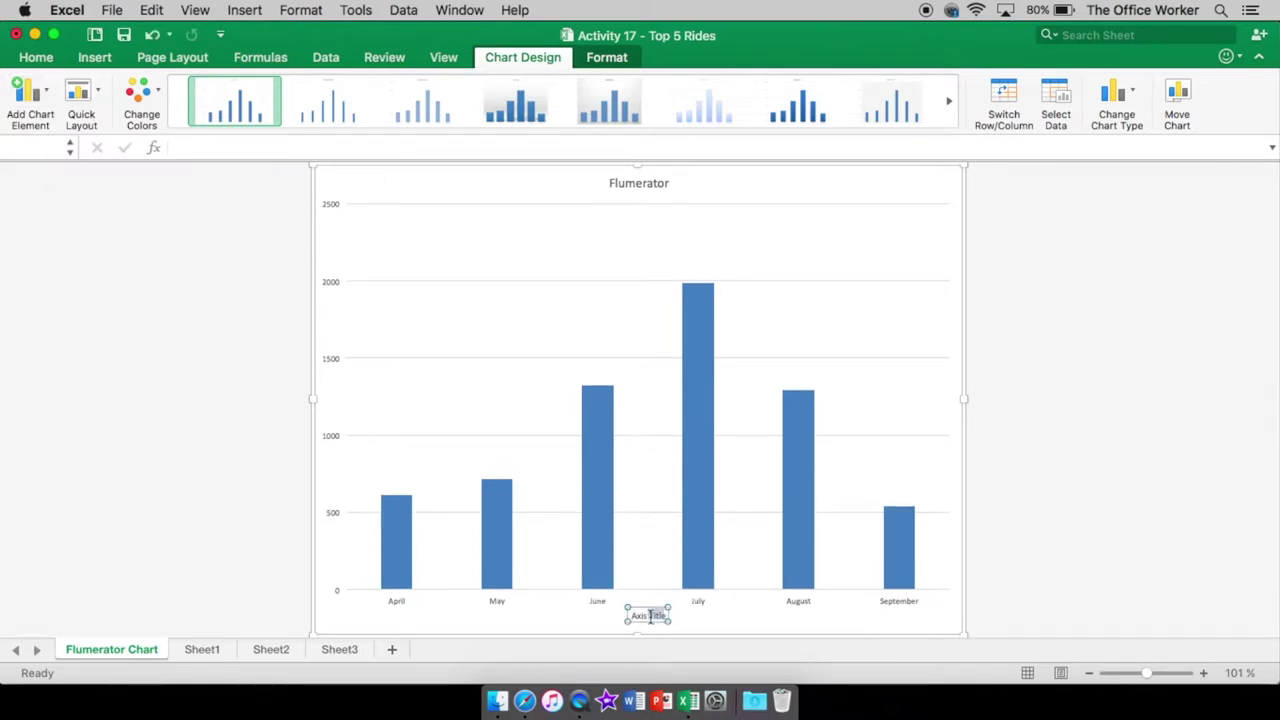
triple_click(650, 616)
text(Months)
click(199, 649)
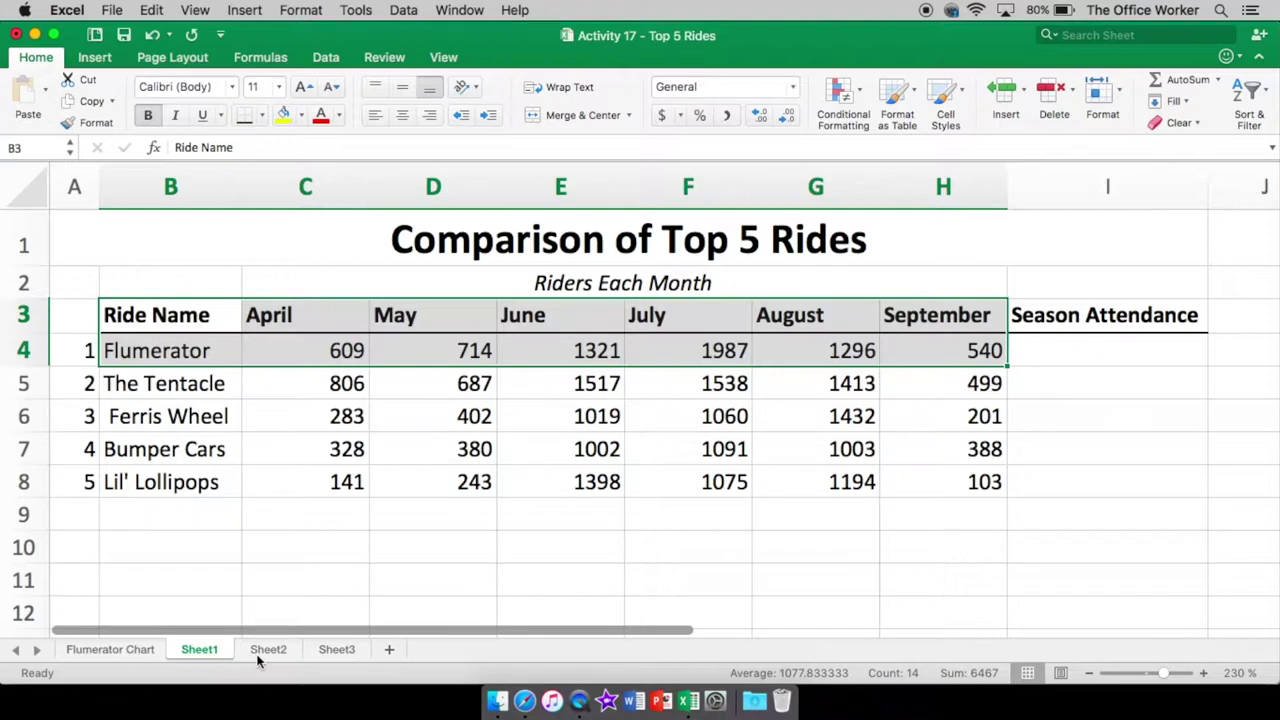
click(142, 648)
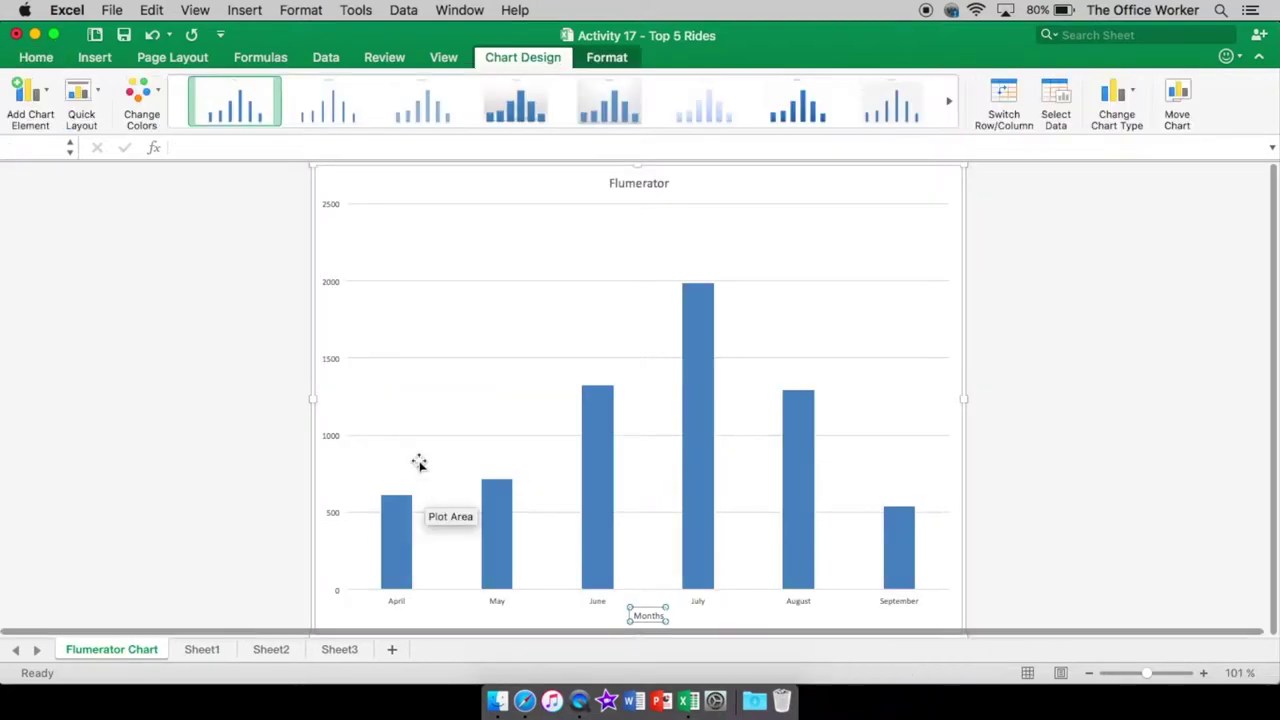
Add a vertical axis title reading 'Number of Riders', then reselect the chart
click(48, 92)
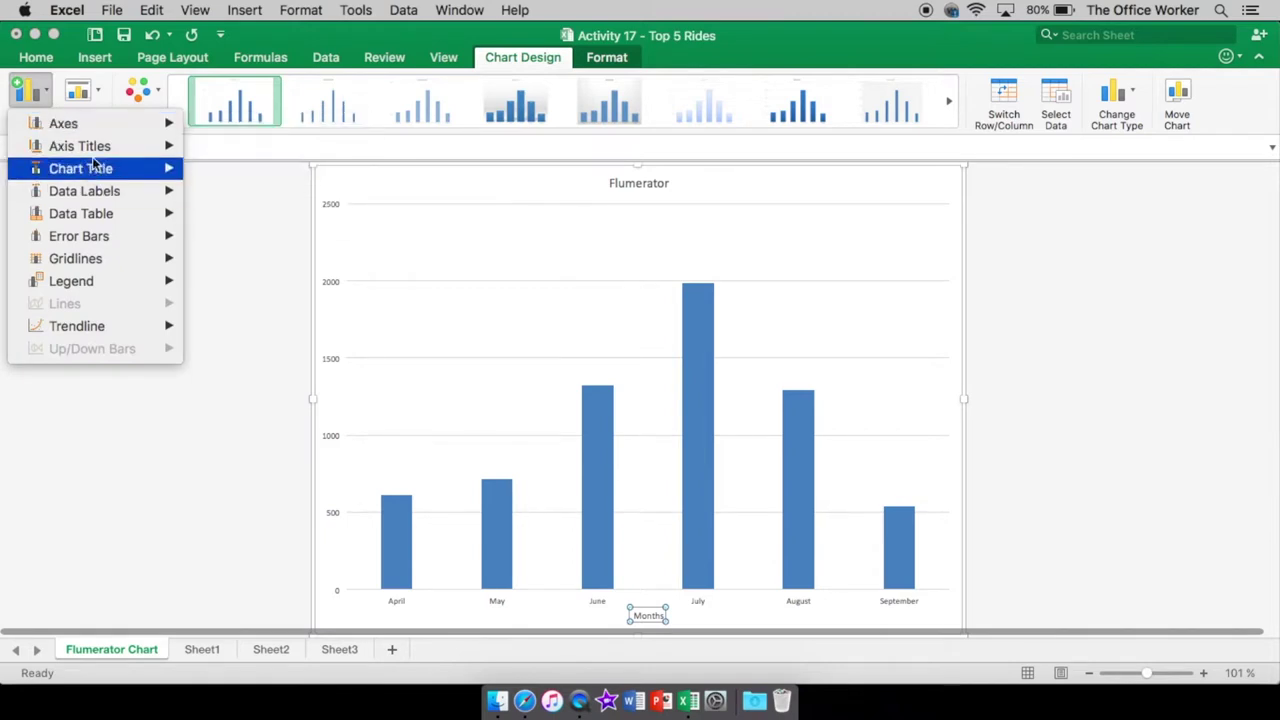
mouse_move(105, 148)
click(240, 192)
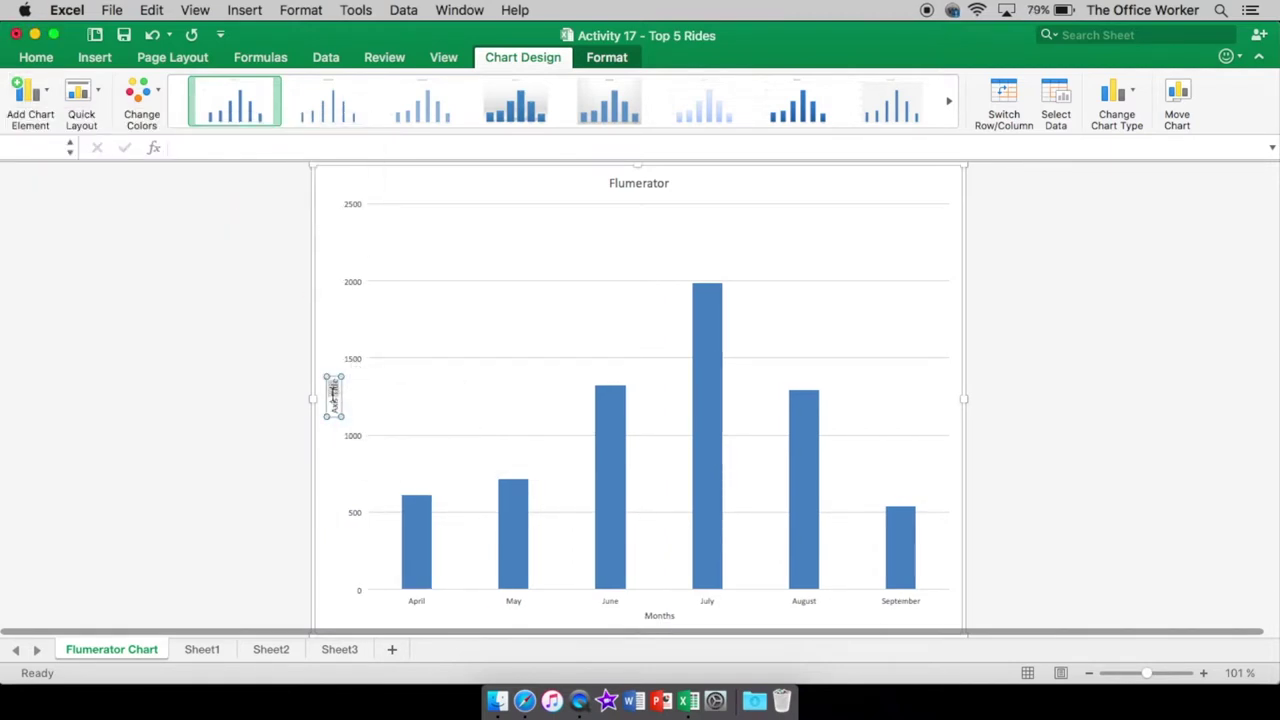
triple_click(334, 395)
text(Riders)
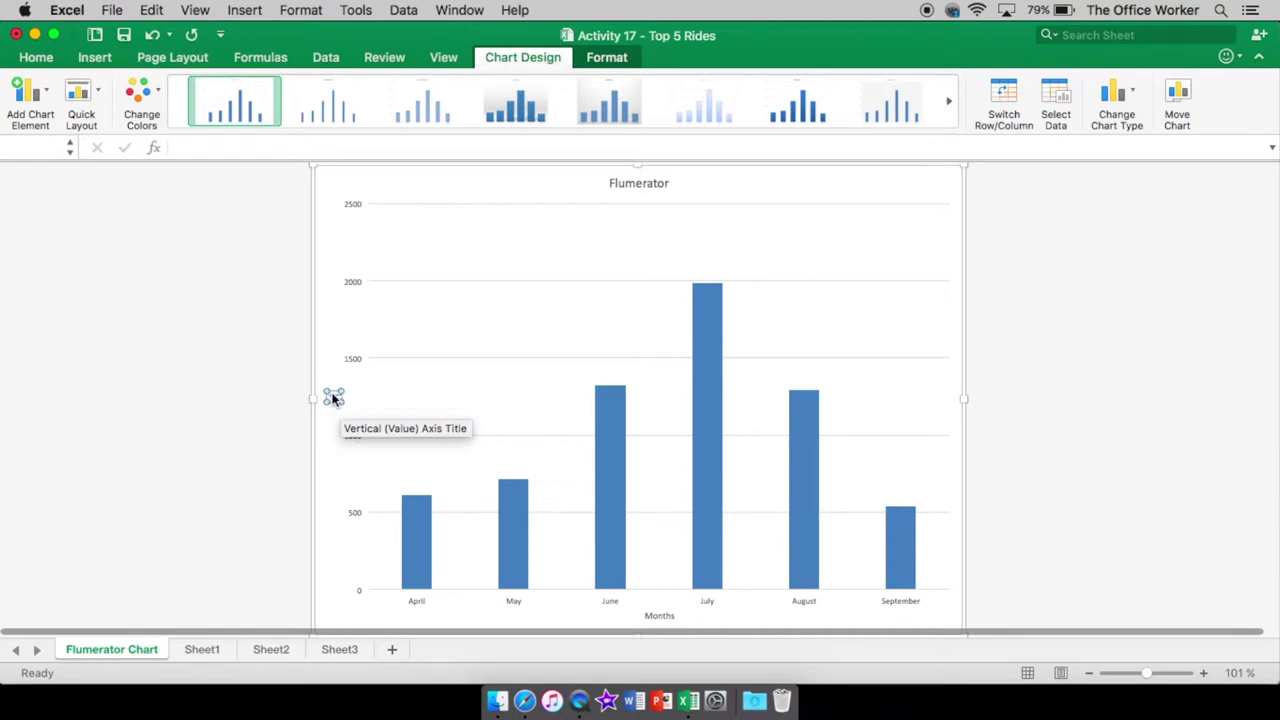
text( of Riders)
click(1051, 587)
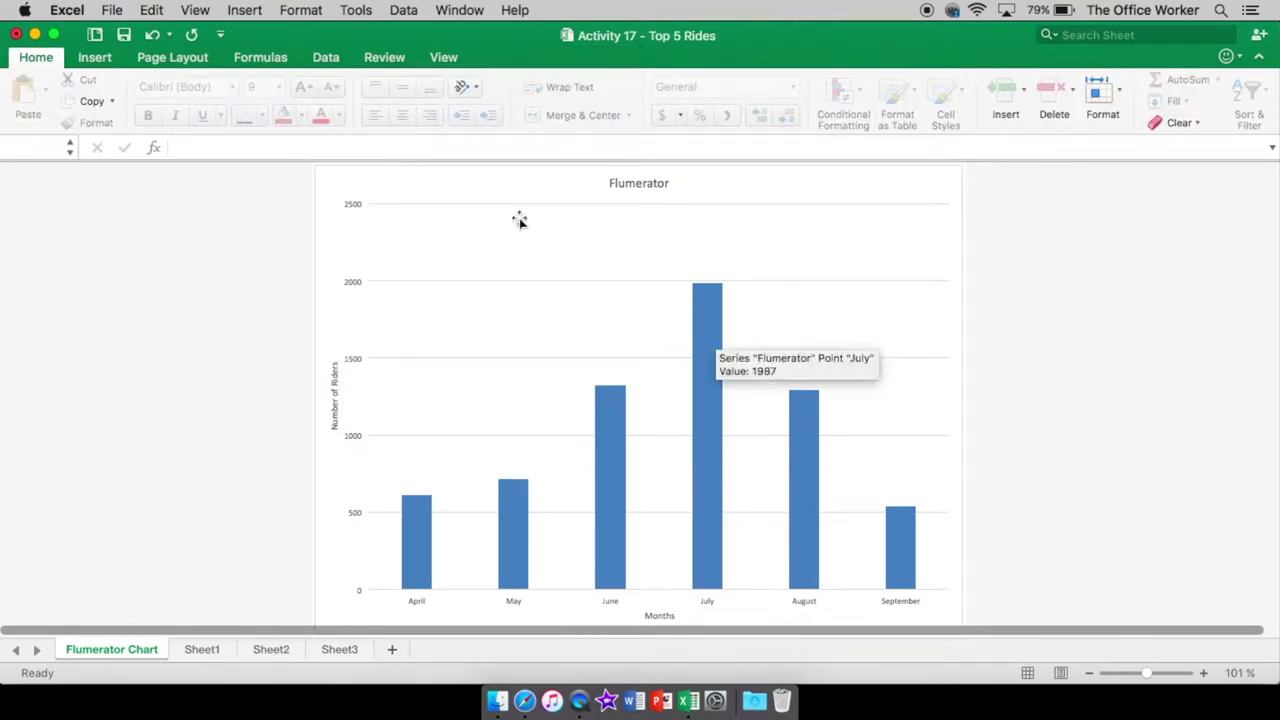
click(426, 176)
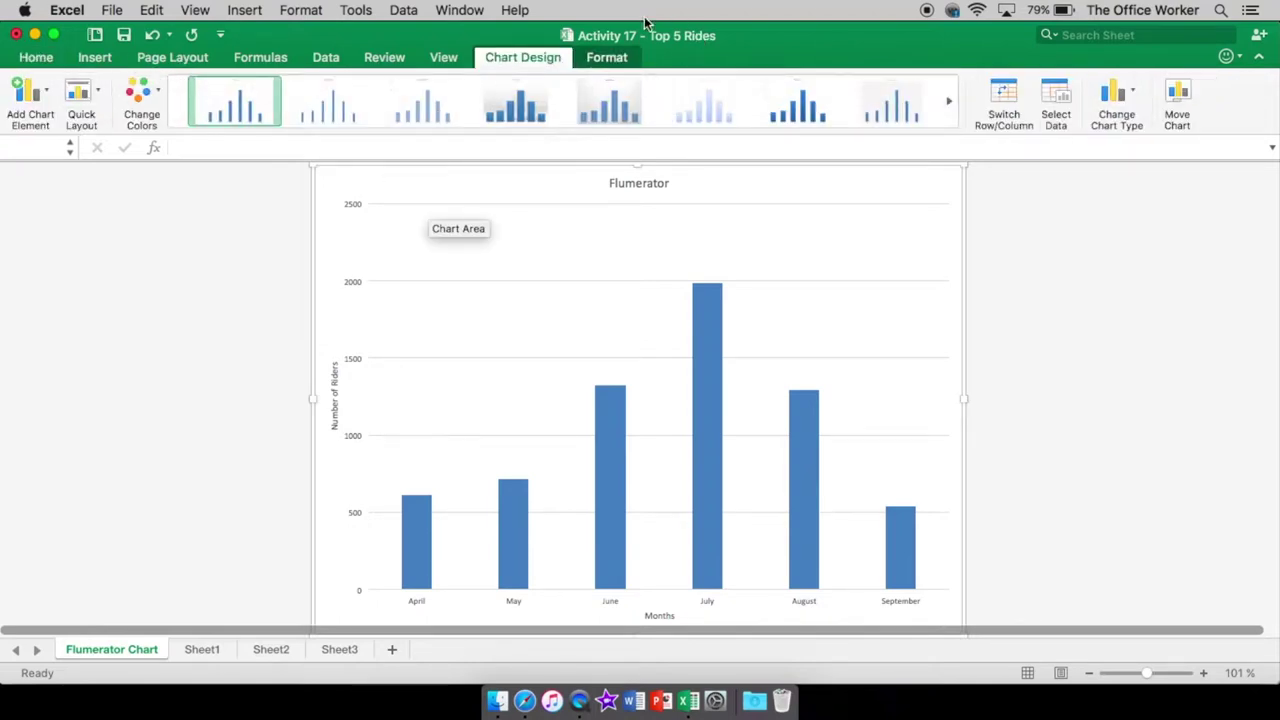
Switch to the Format tab and select the whole Flumerator bar series
click(178, 58)
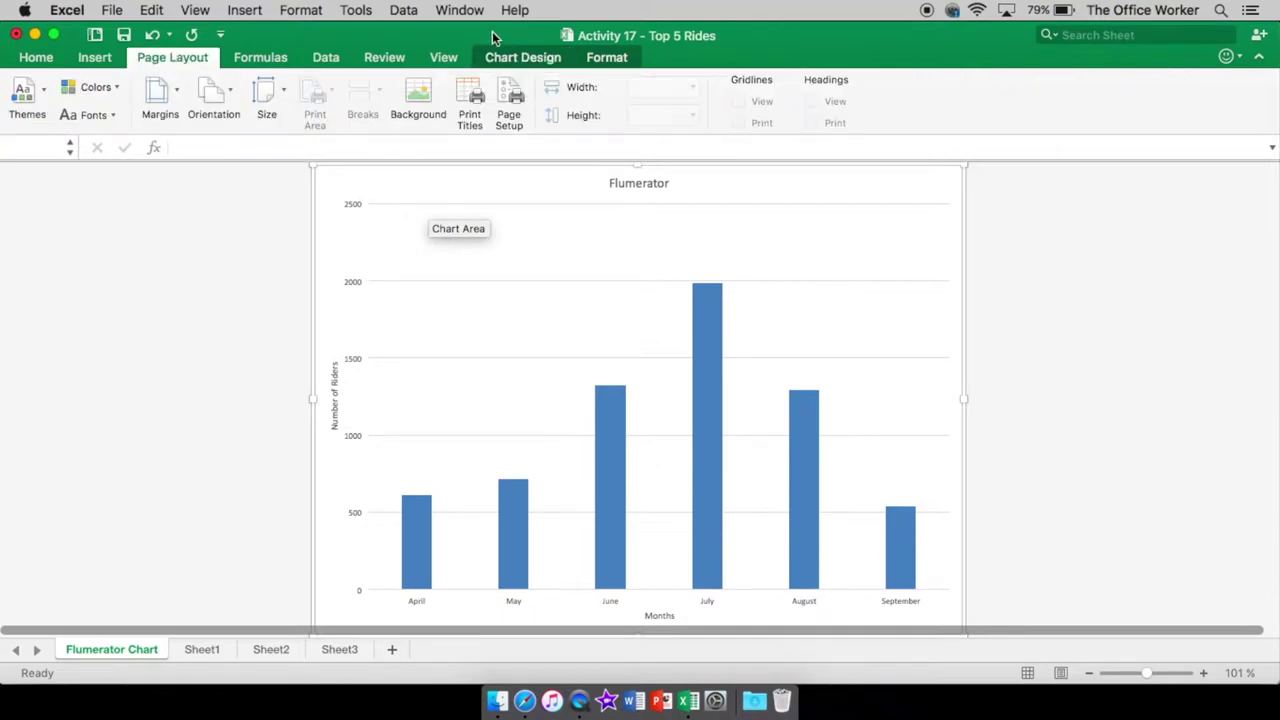
click(528, 56)
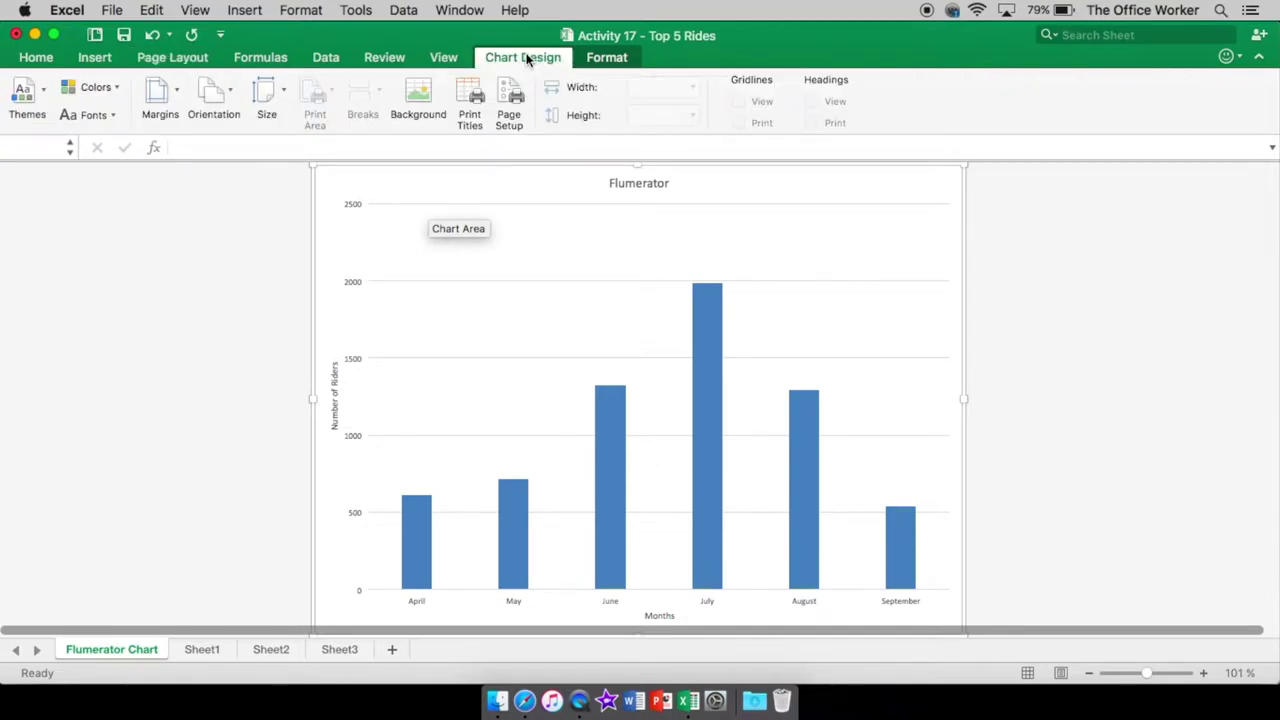
click(615, 57)
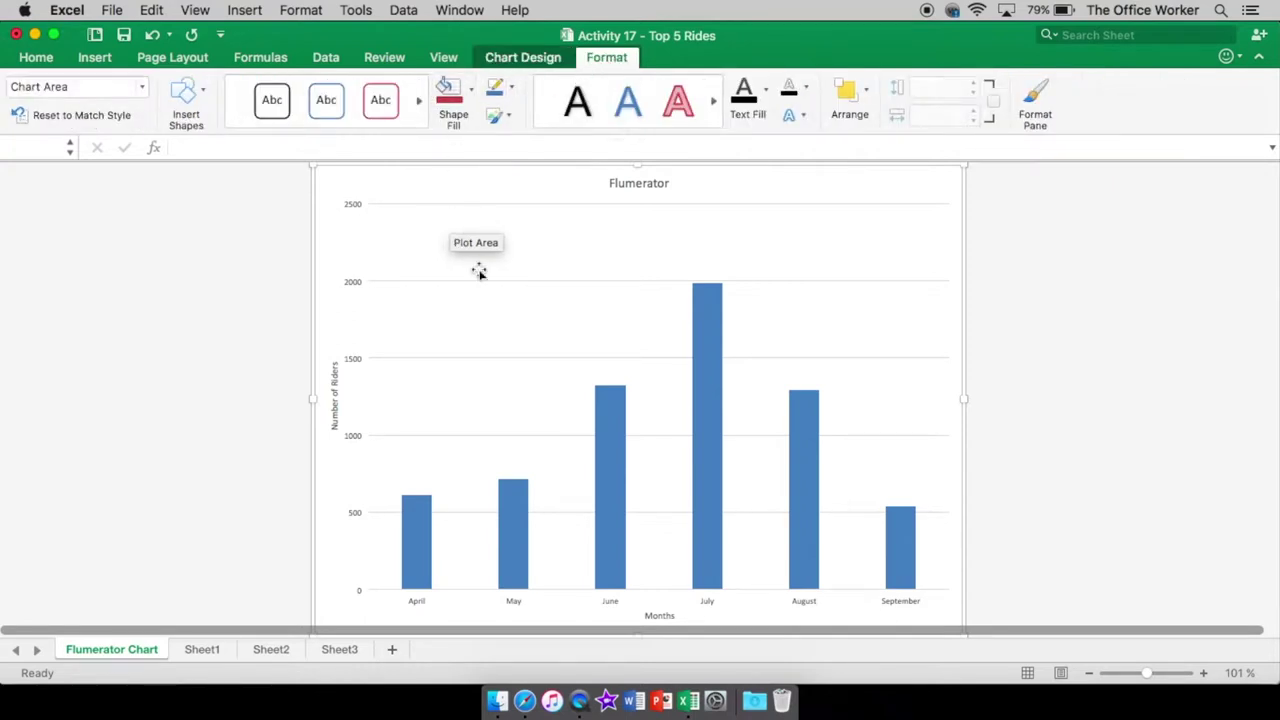
click(609, 410)
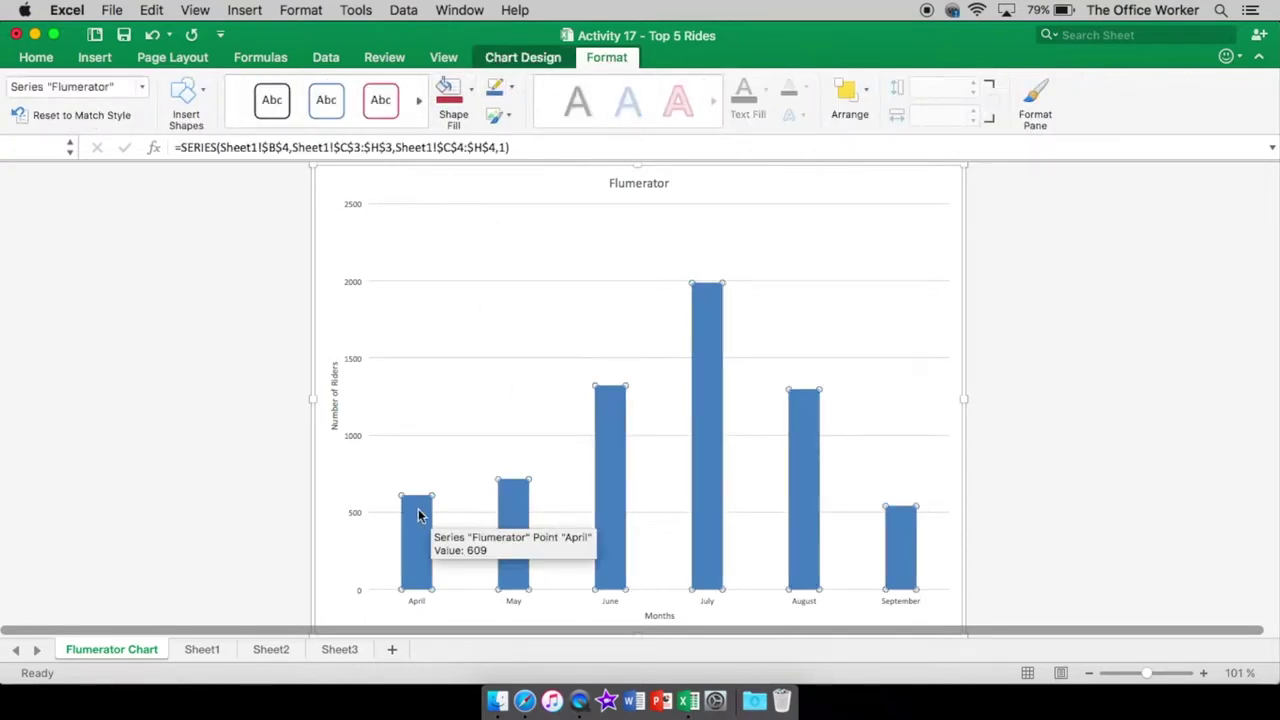
mouse_move(629, 432)
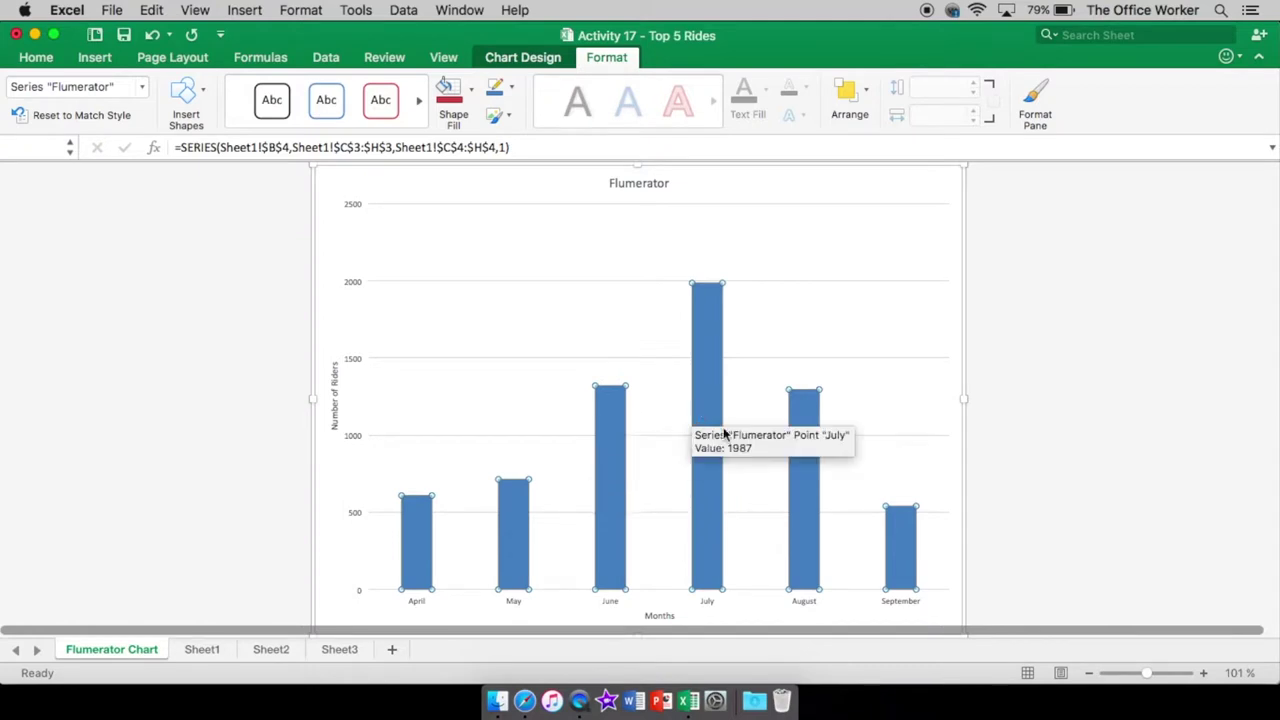
mouse_move(897, 545)
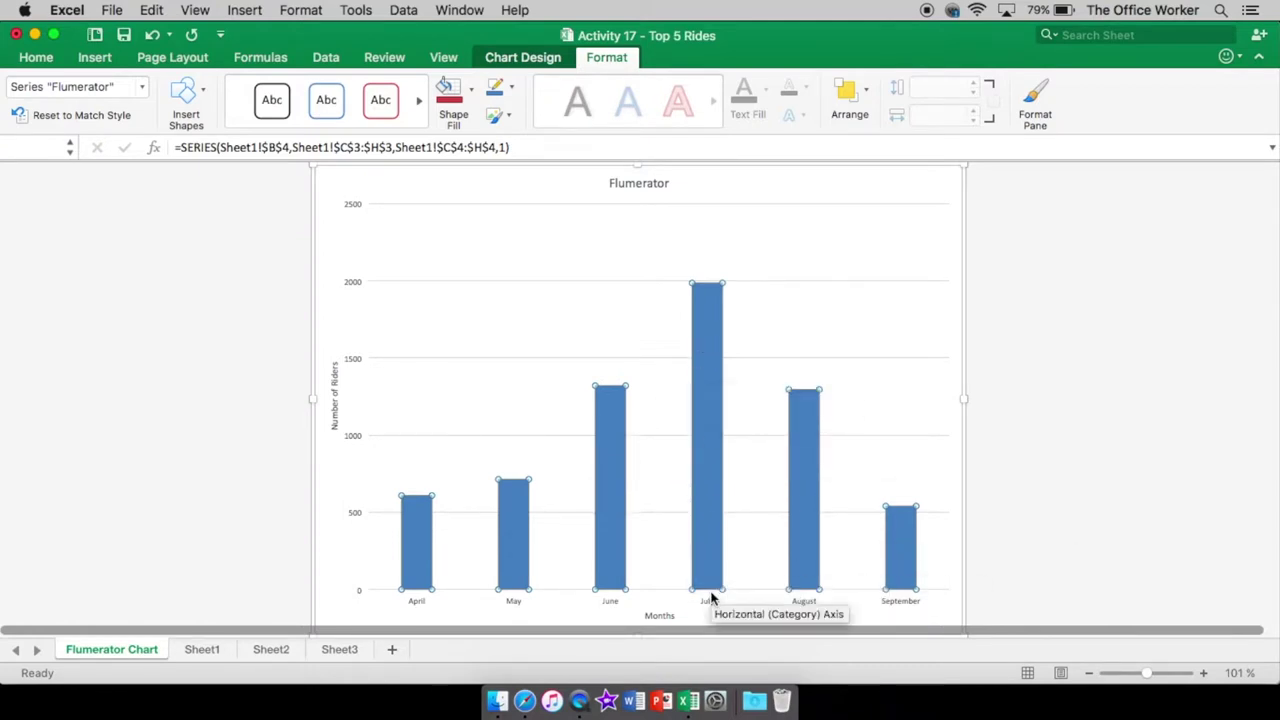
mouse_move(705, 591)
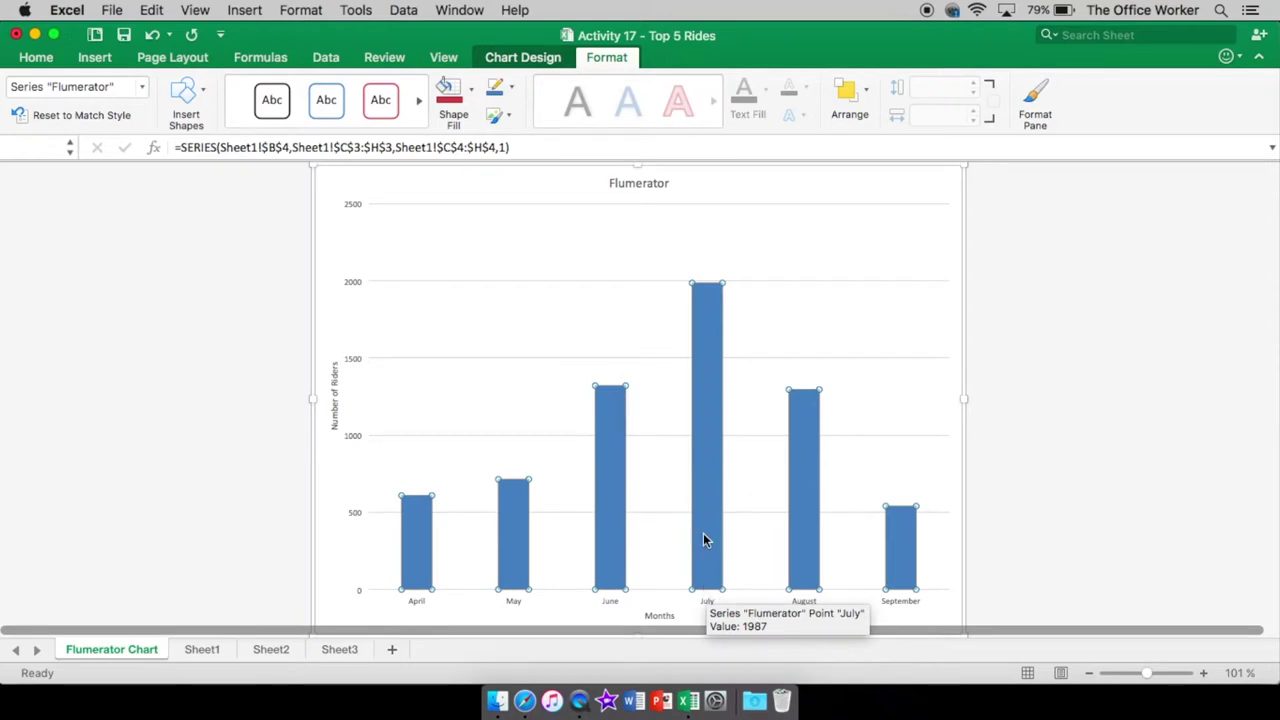
mouse_move(513, 487)
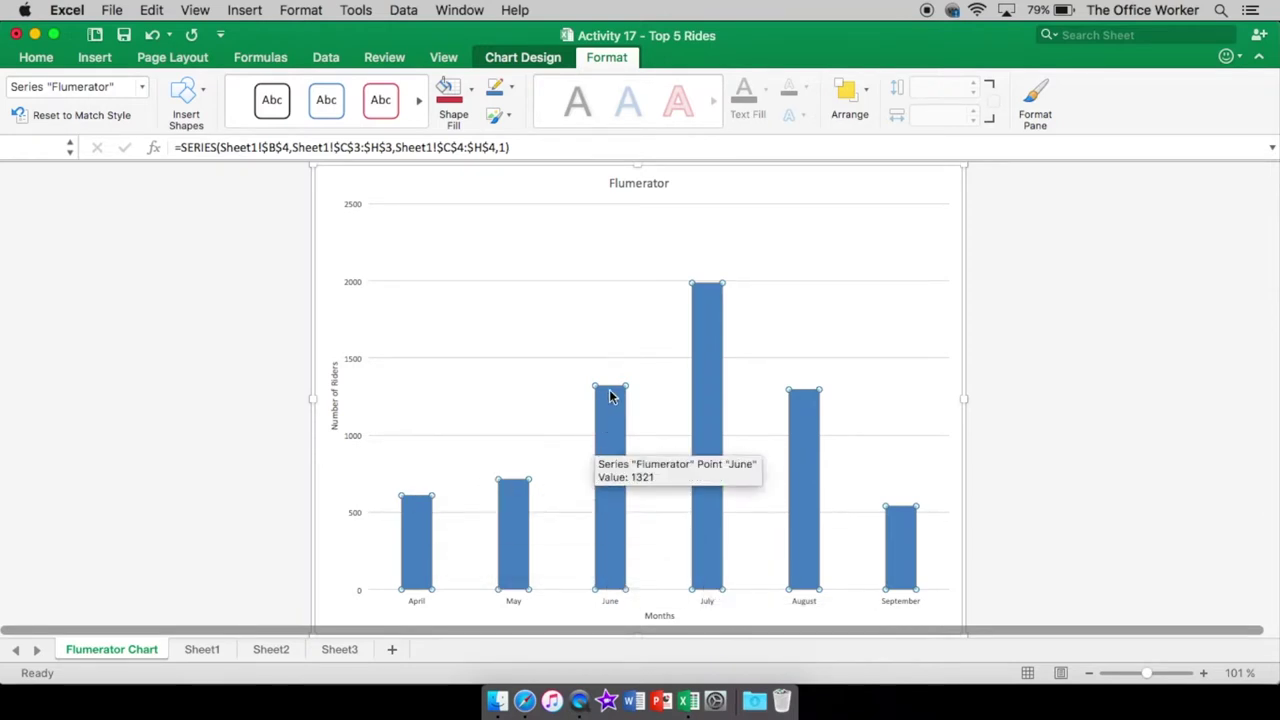
Fill all Flumerator bars with a green theme colour, then select just the April bar
click(473, 89)
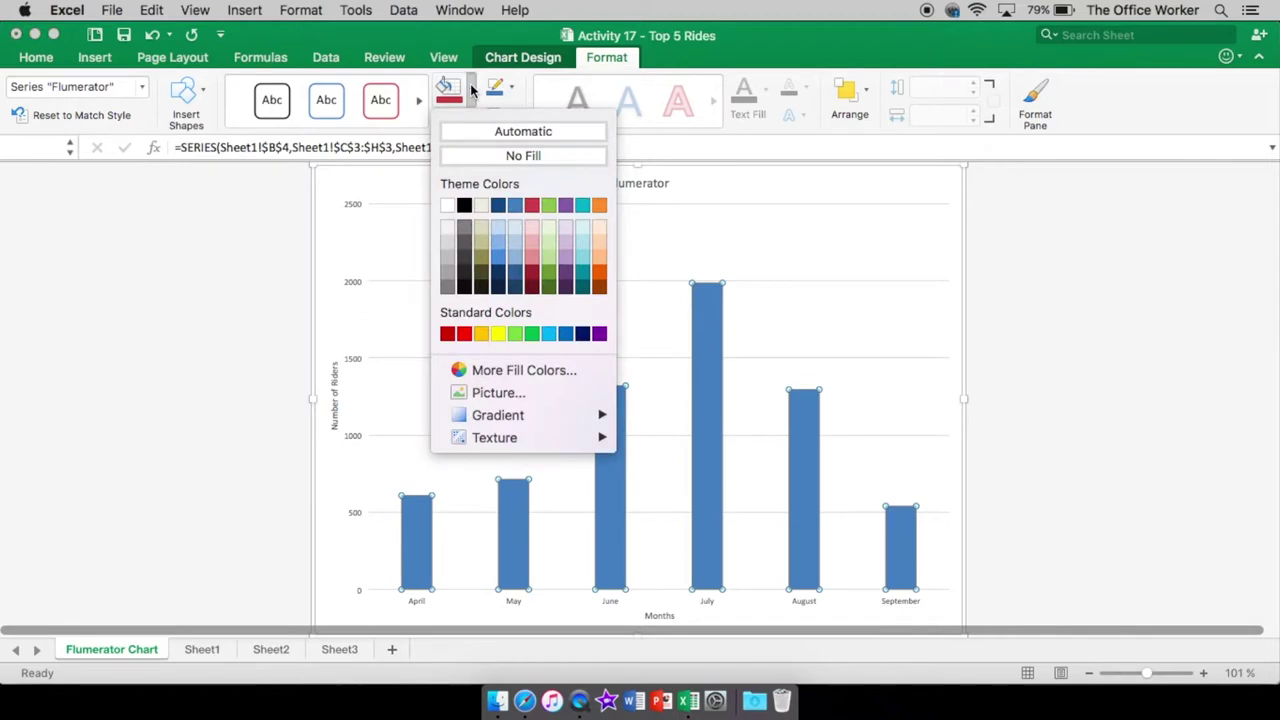
click(547, 270)
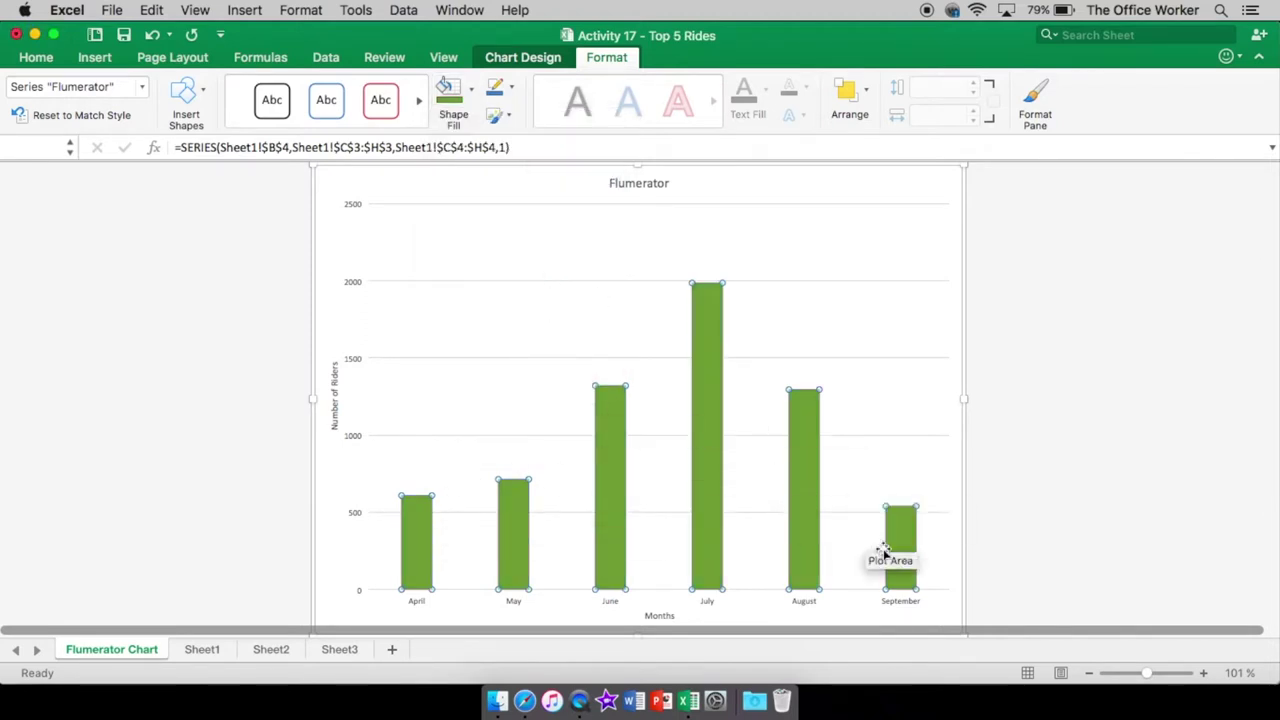
mouse_move(886, 507)
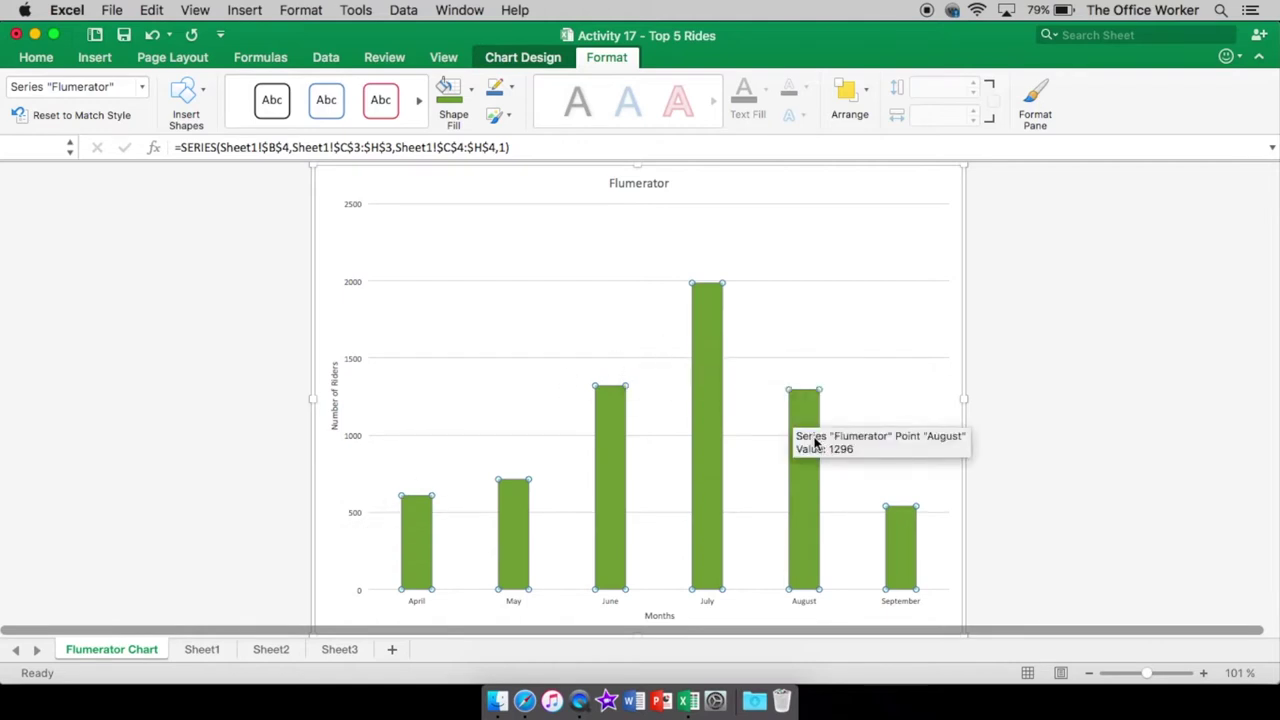
mouse_move(697, 360)
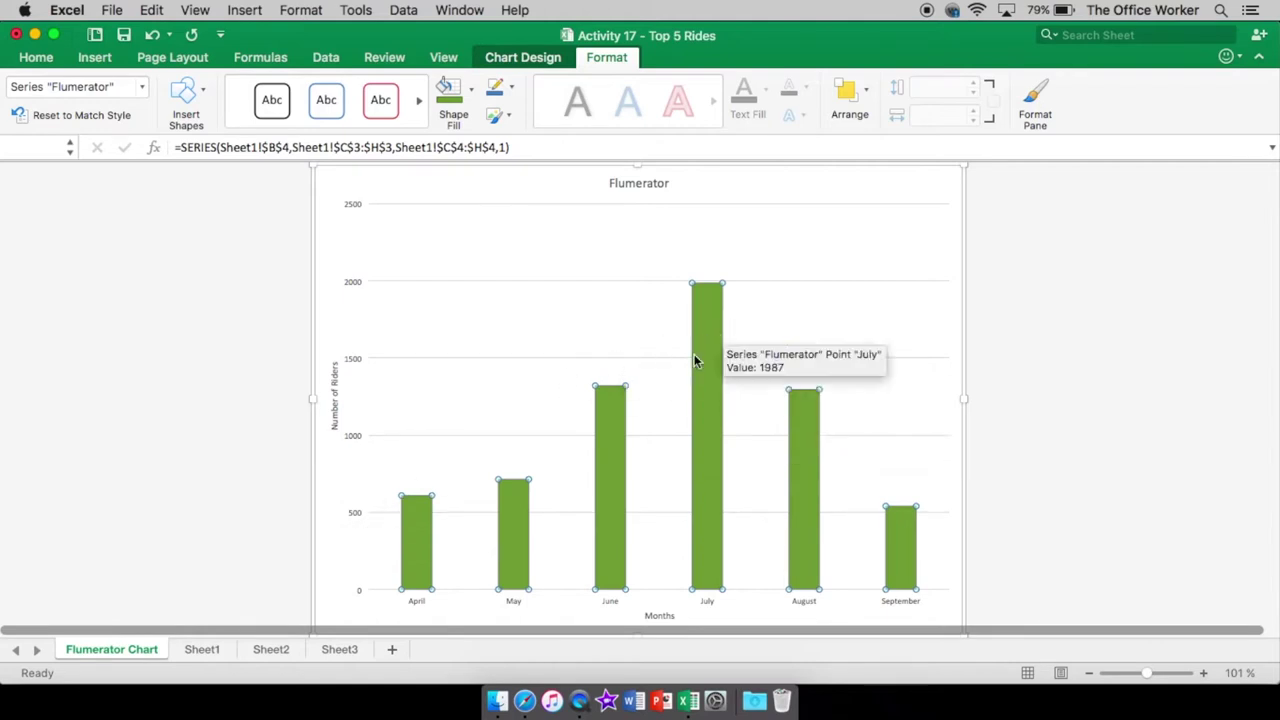
click(424, 529)
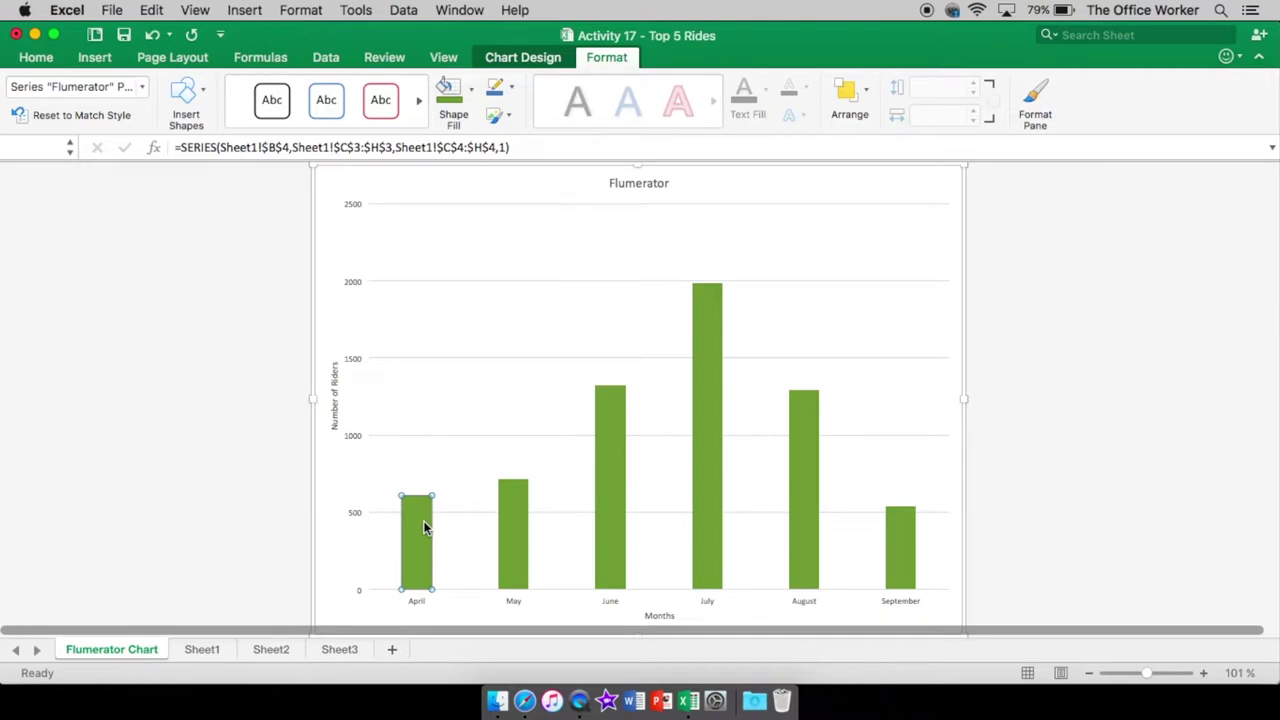
mouse_move(423, 520)
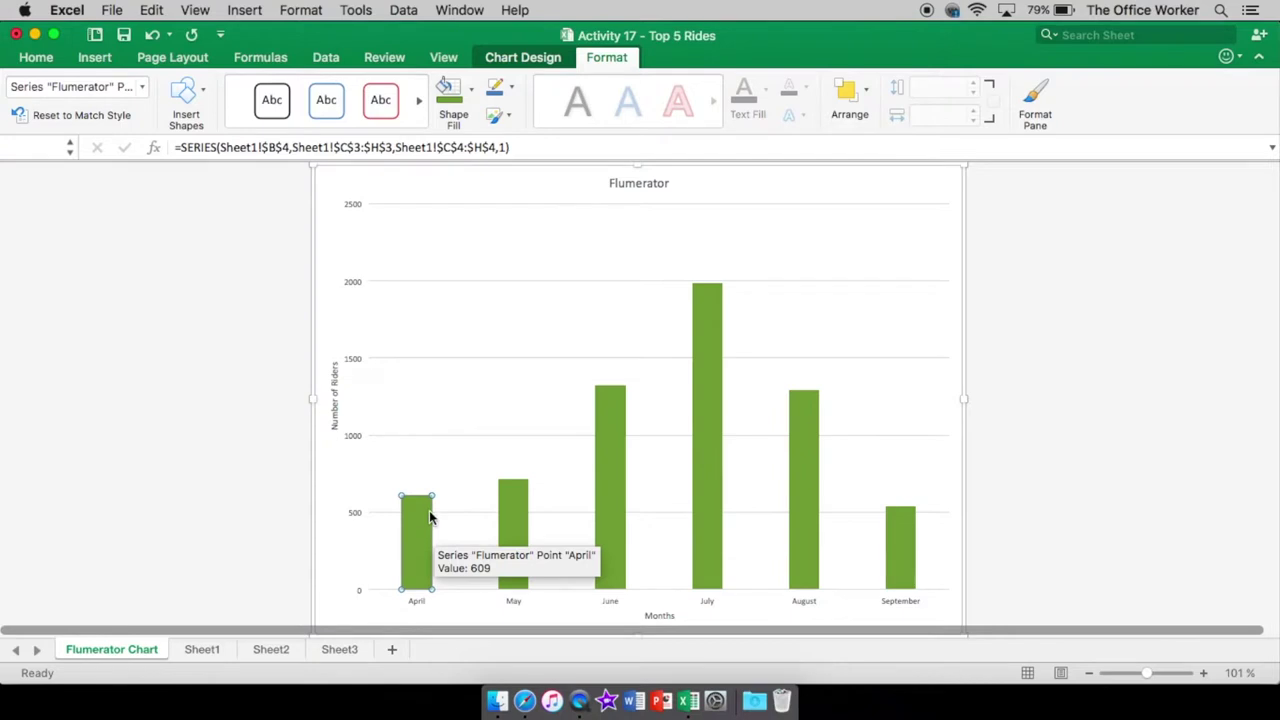
Colour the April bar purple and the May bar orange with Shape Fill
click(470, 95)
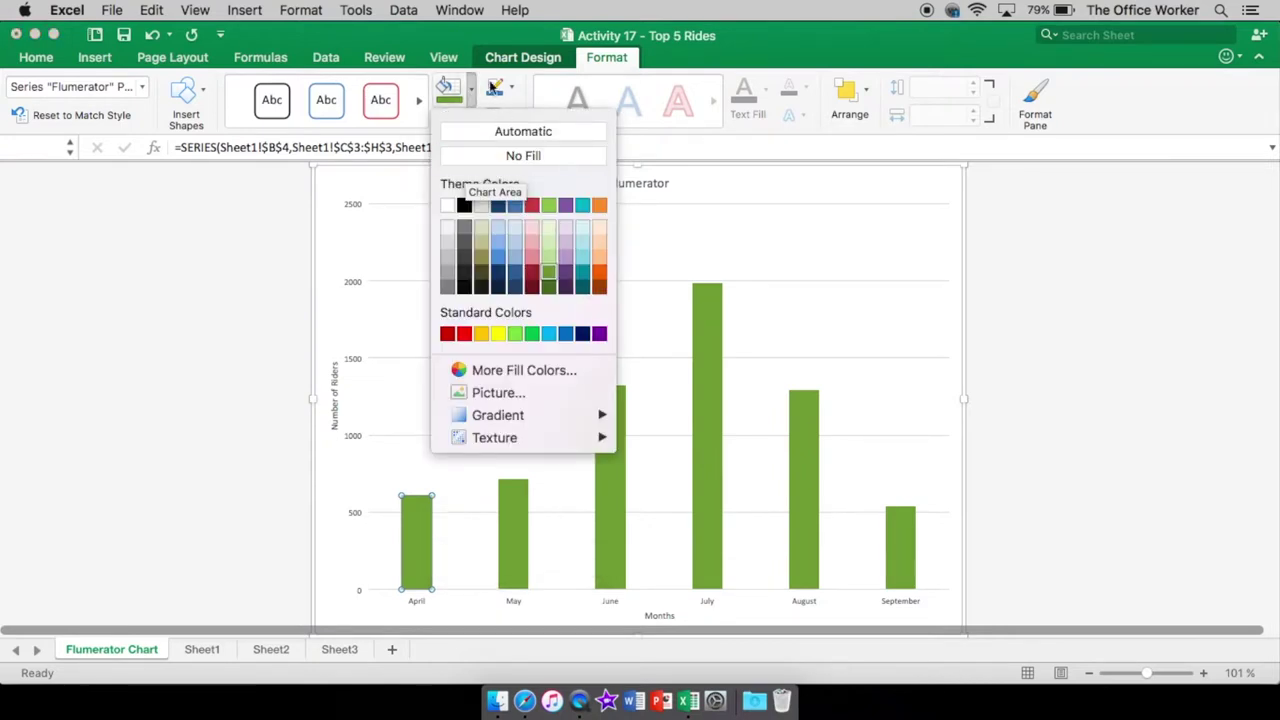
click(474, 89)
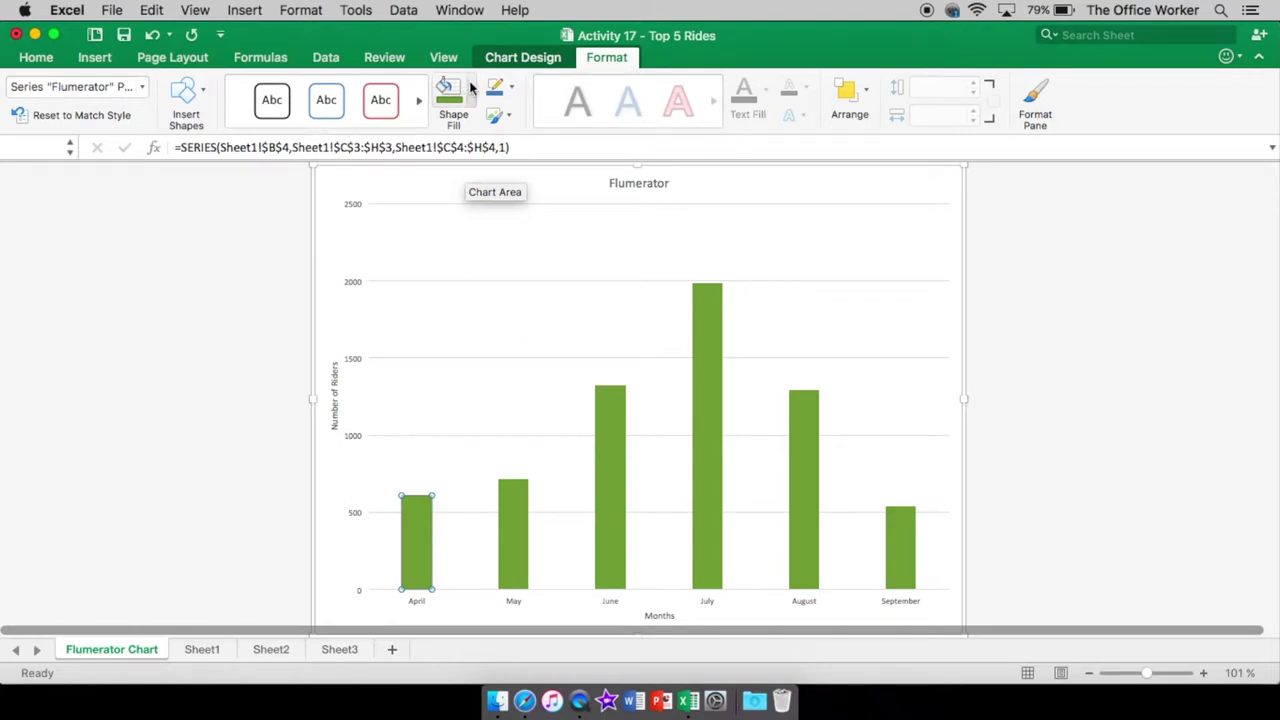
click(471, 90)
click(597, 333)
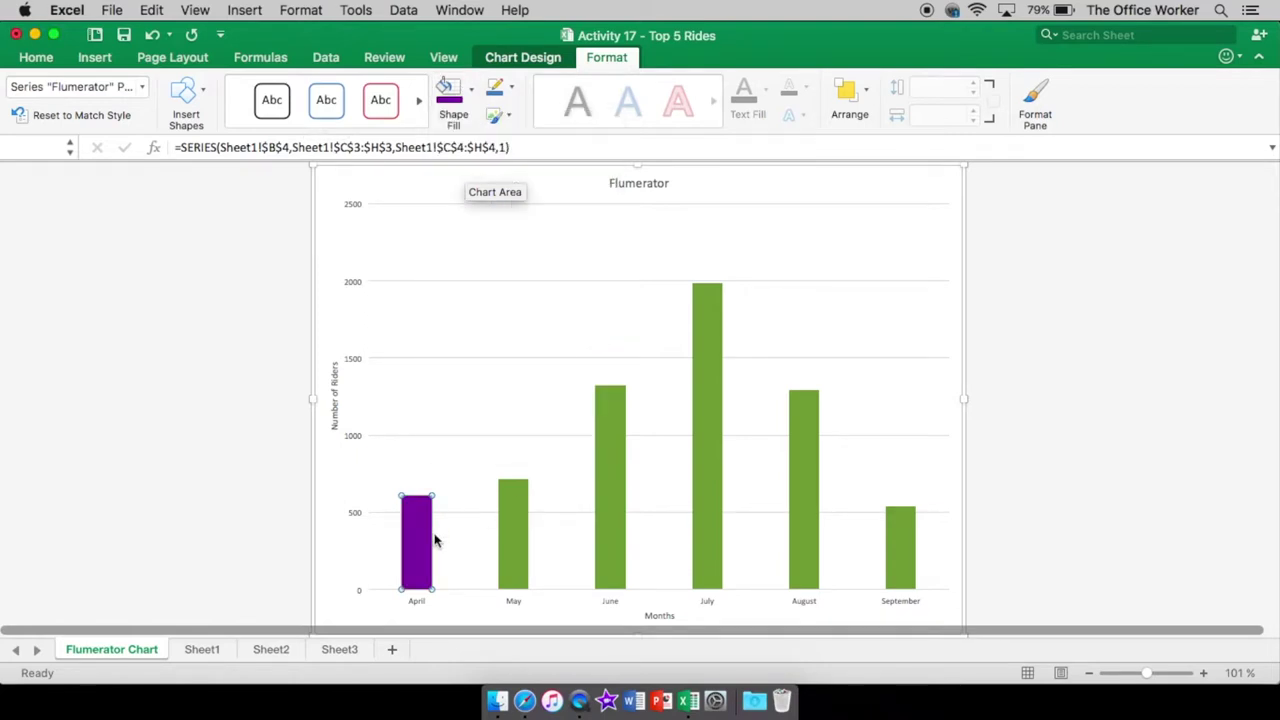
click(512, 508)
click(474, 89)
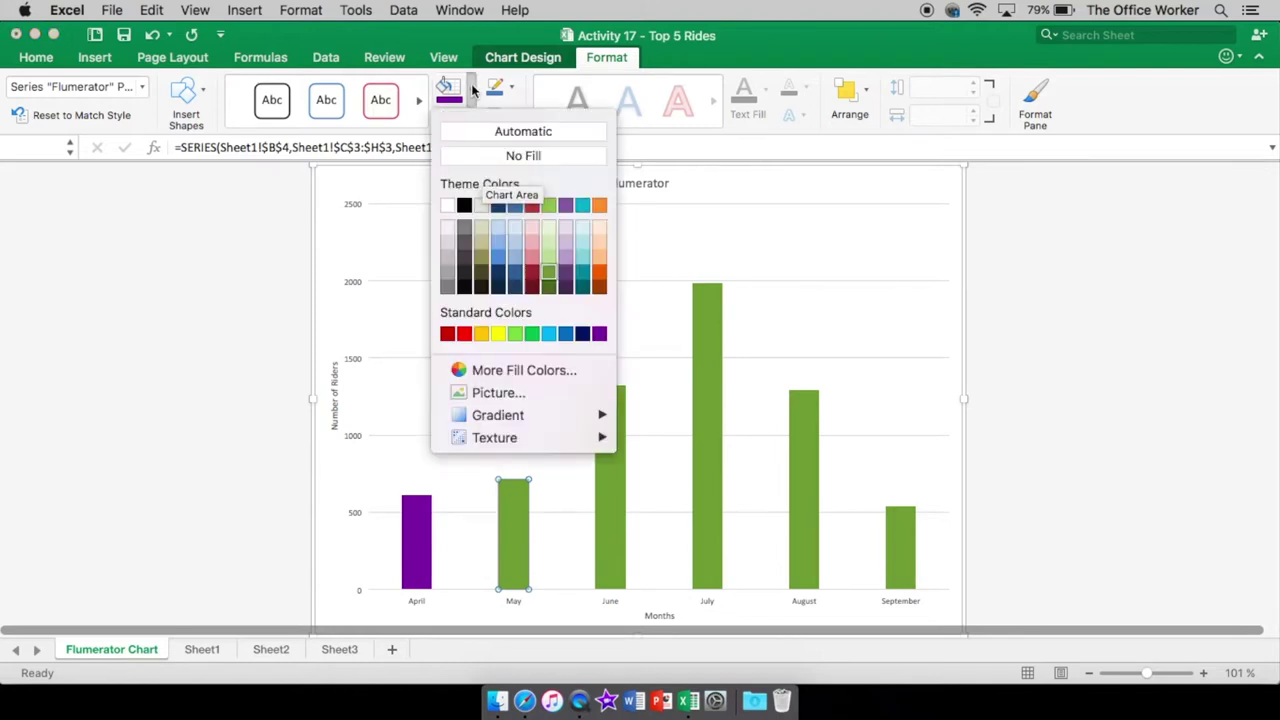
click(601, 283)
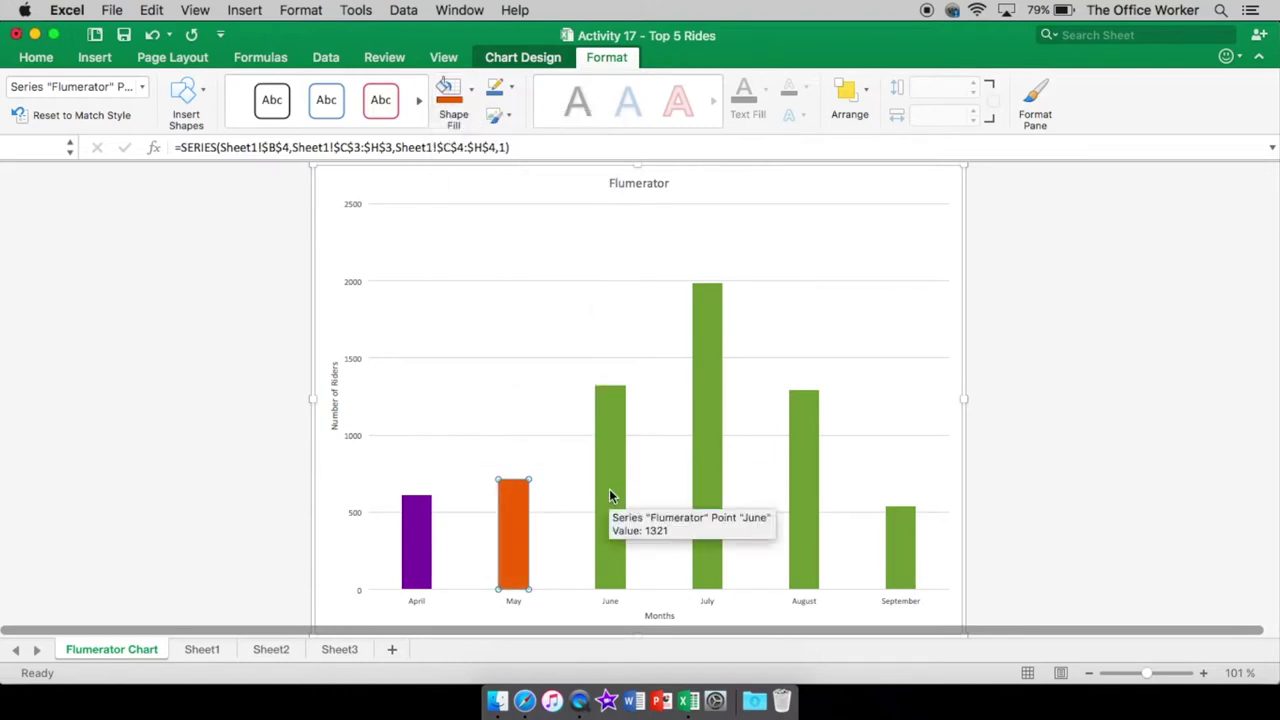
Colour the July bar blue and the August bar olive
click(609, 489)
click(708, 381)
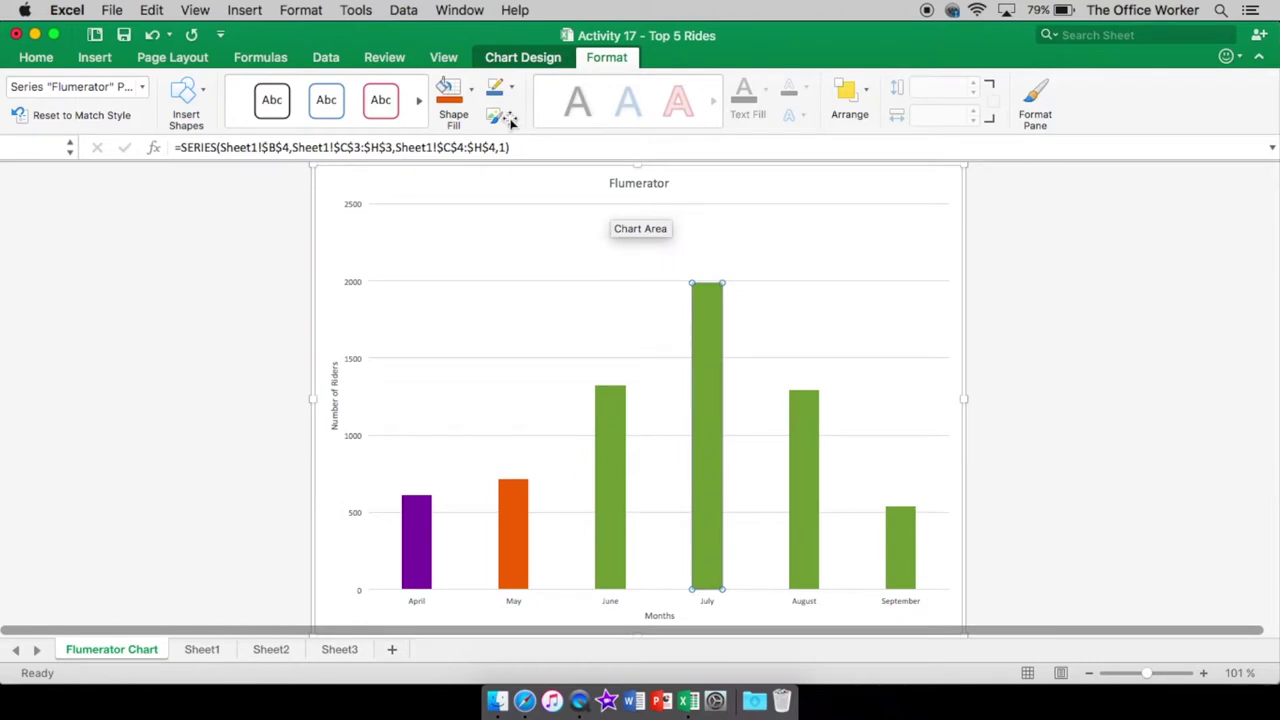
click(474, 89)
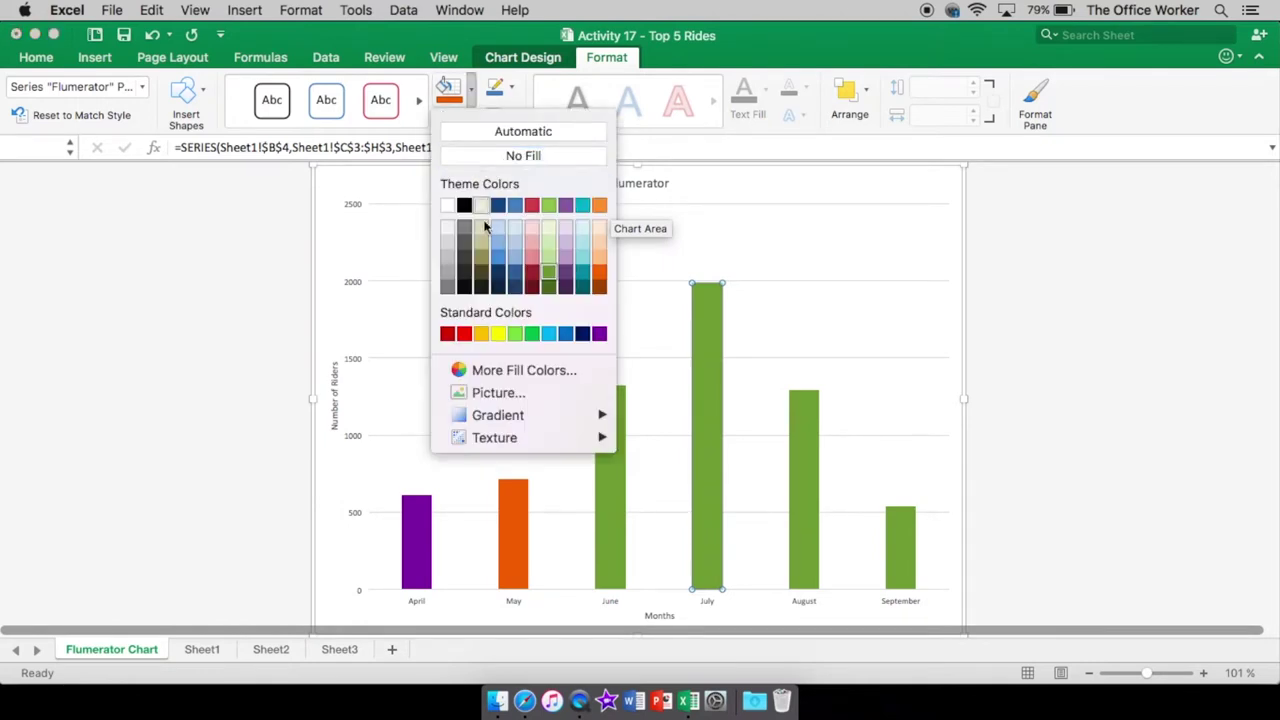
click(500, 259)
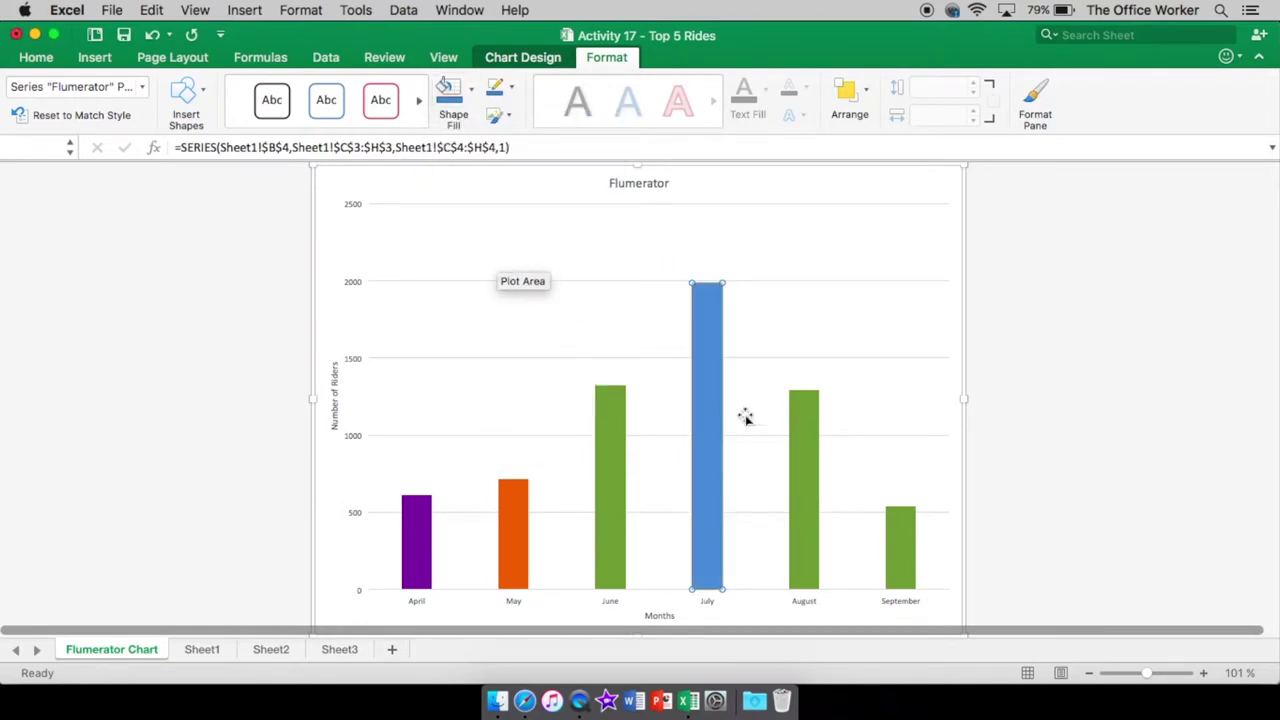
click(799, 439)
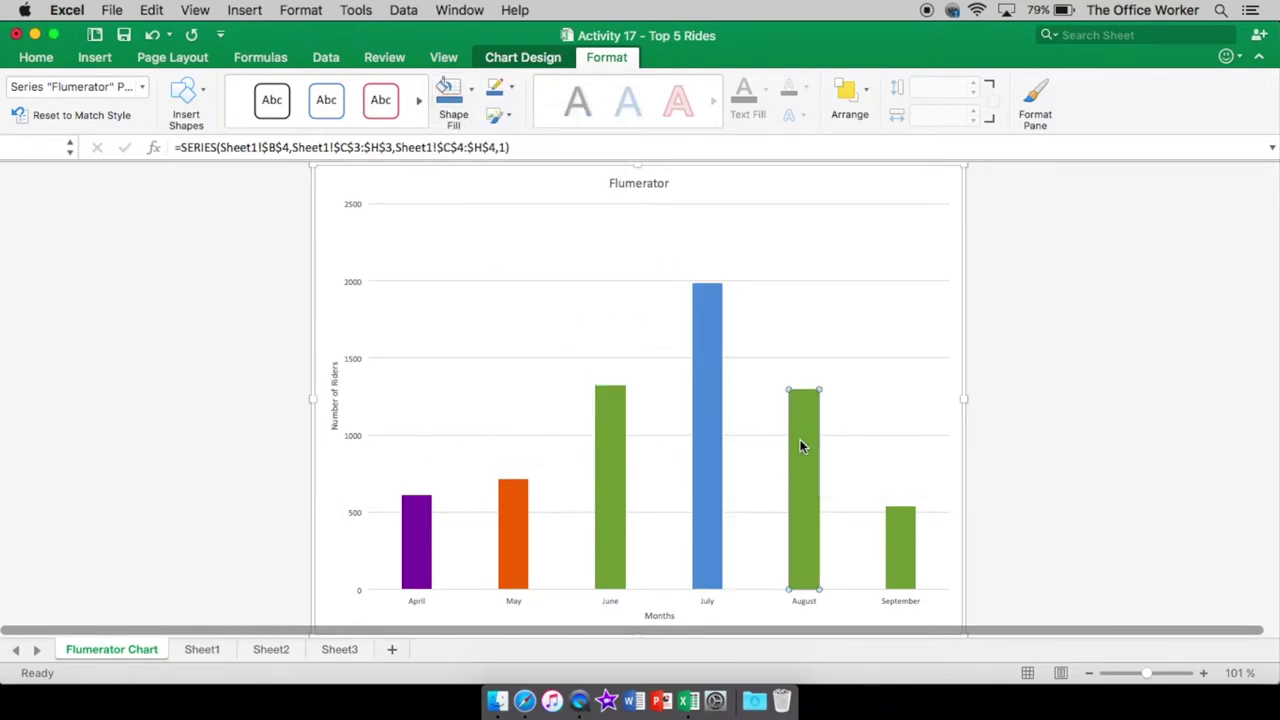
click(471, 89)
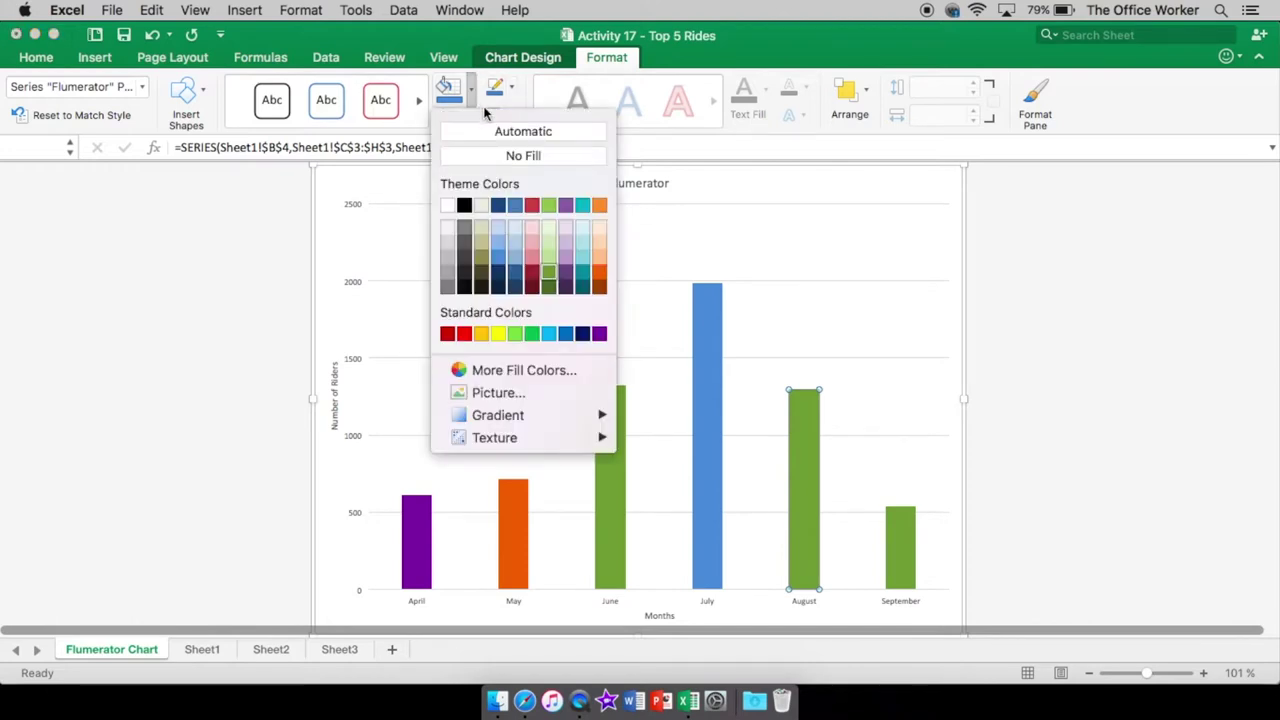
click(481, 257)
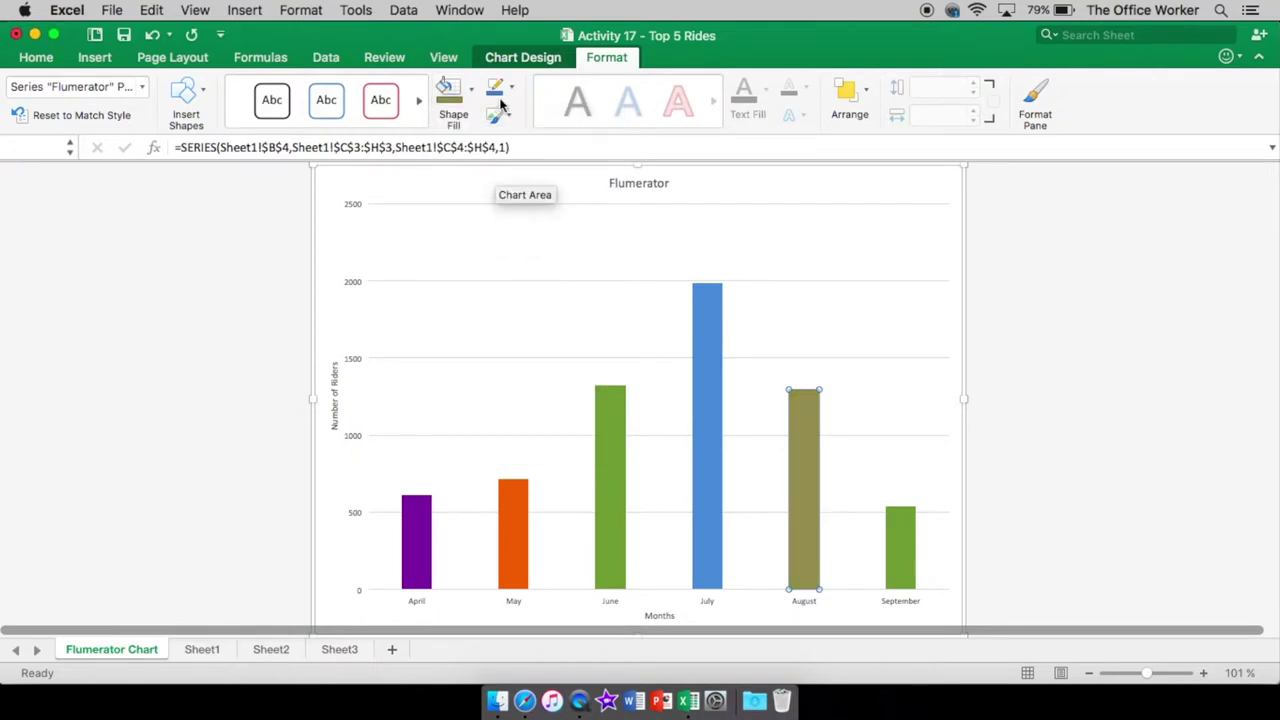
Colour the September bar yellow
click(898, 537)
click(471, 89)
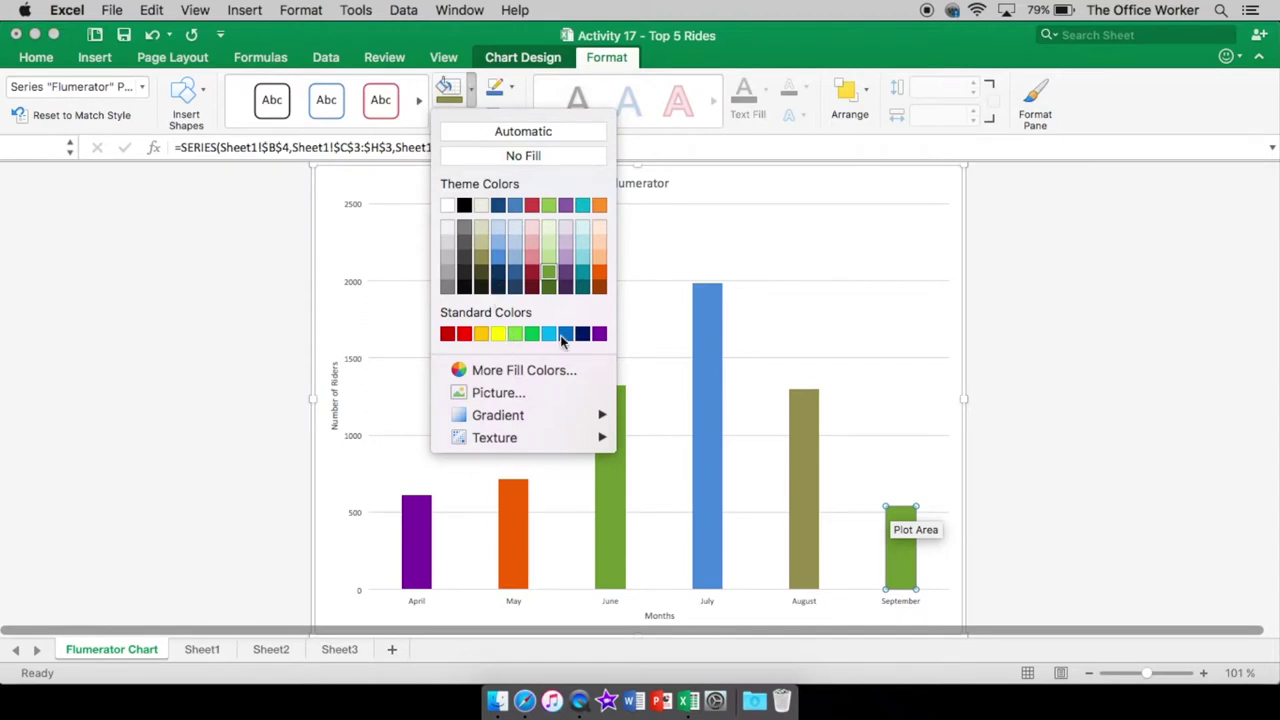
click(500, 336)
click(473, 89)
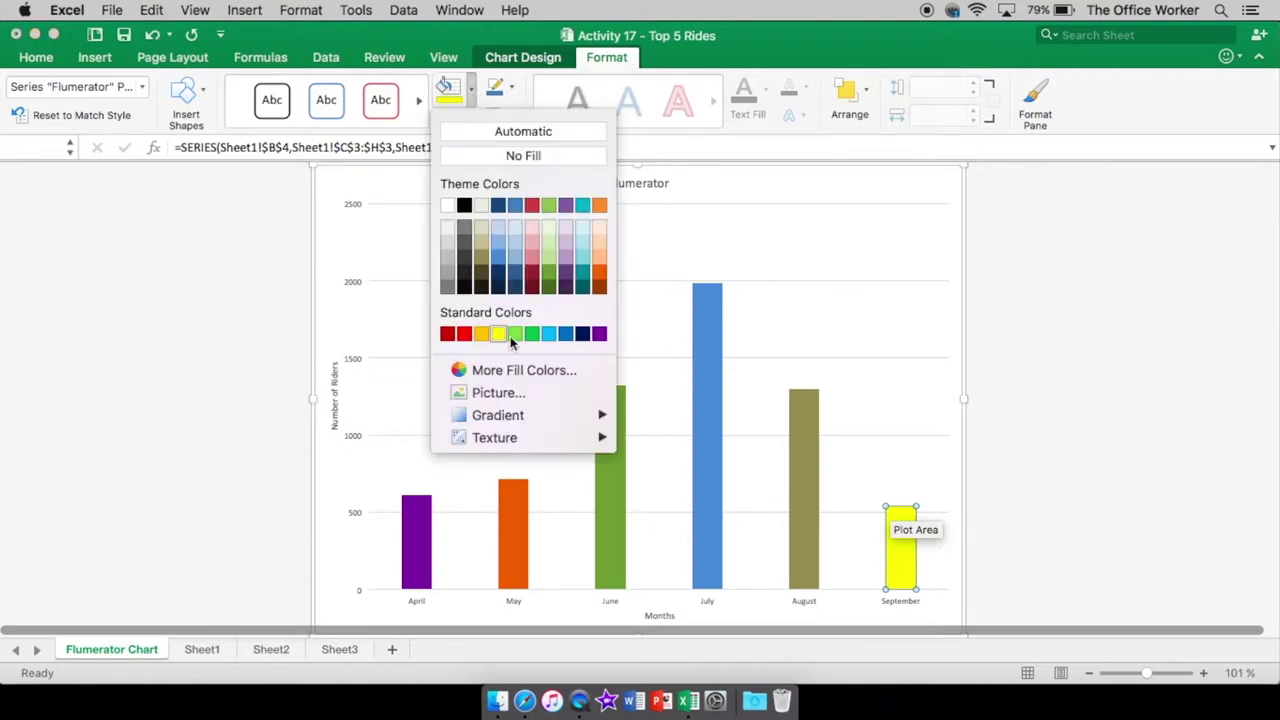
Give the September bar the Lemon colour from the Pencils palette in More Colors
click(525, 371)
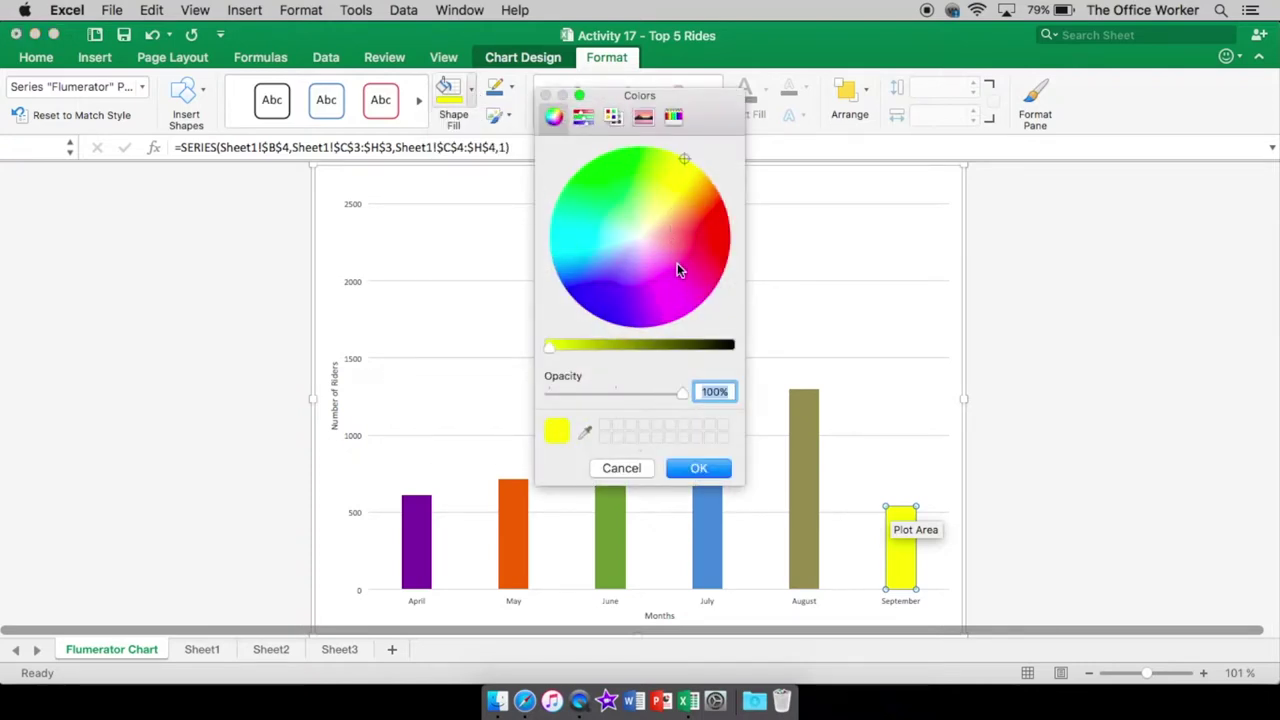
click(585, 118)
click(615, 118)
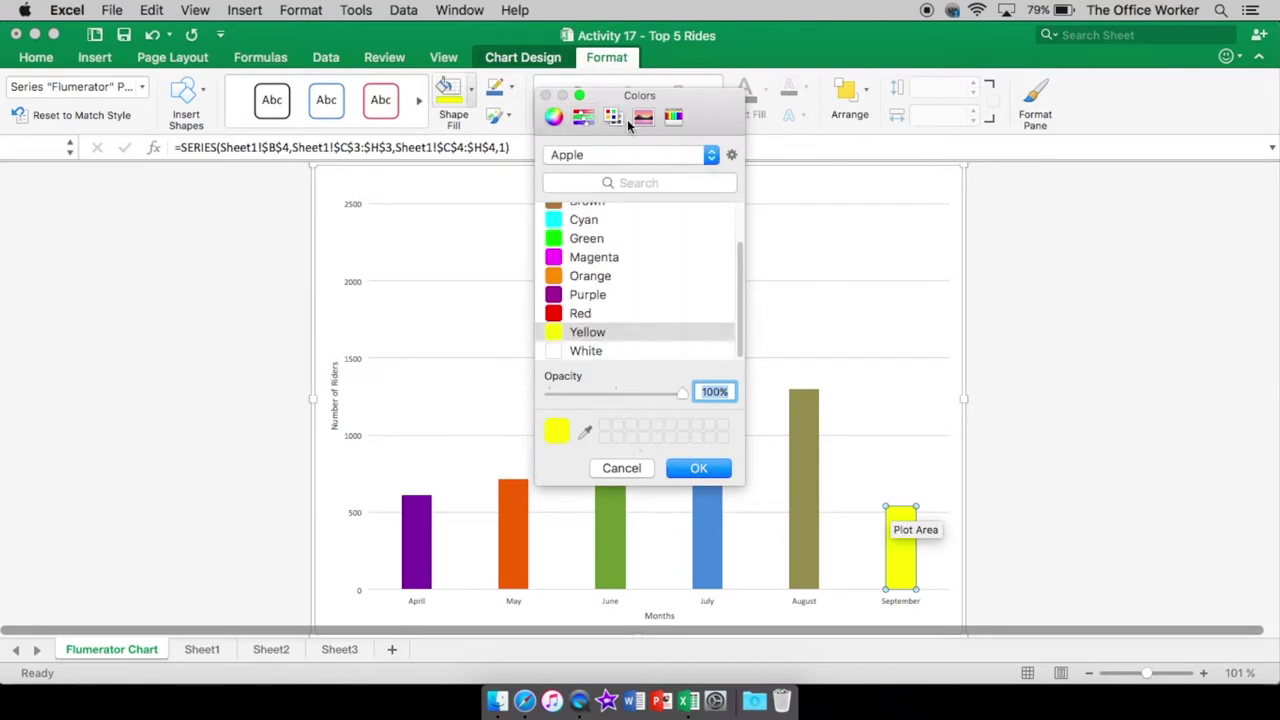
scroll(625, 288, up, 3)
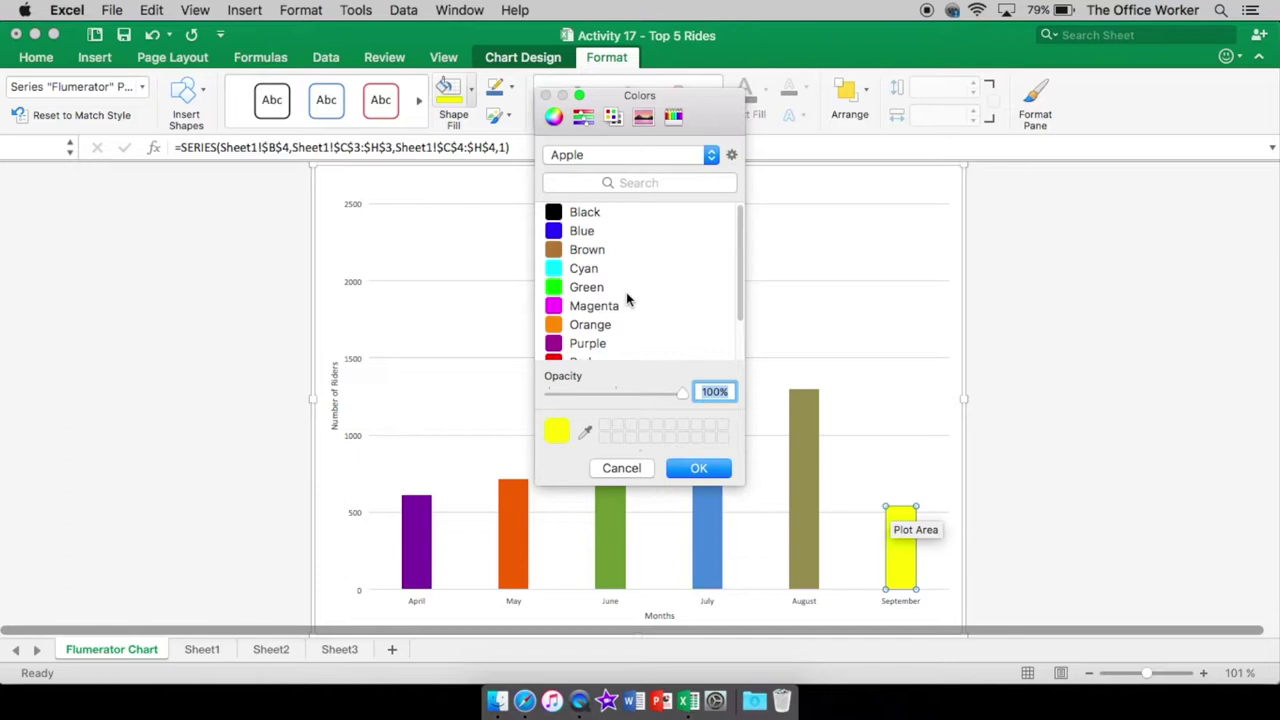
click(670, 116)
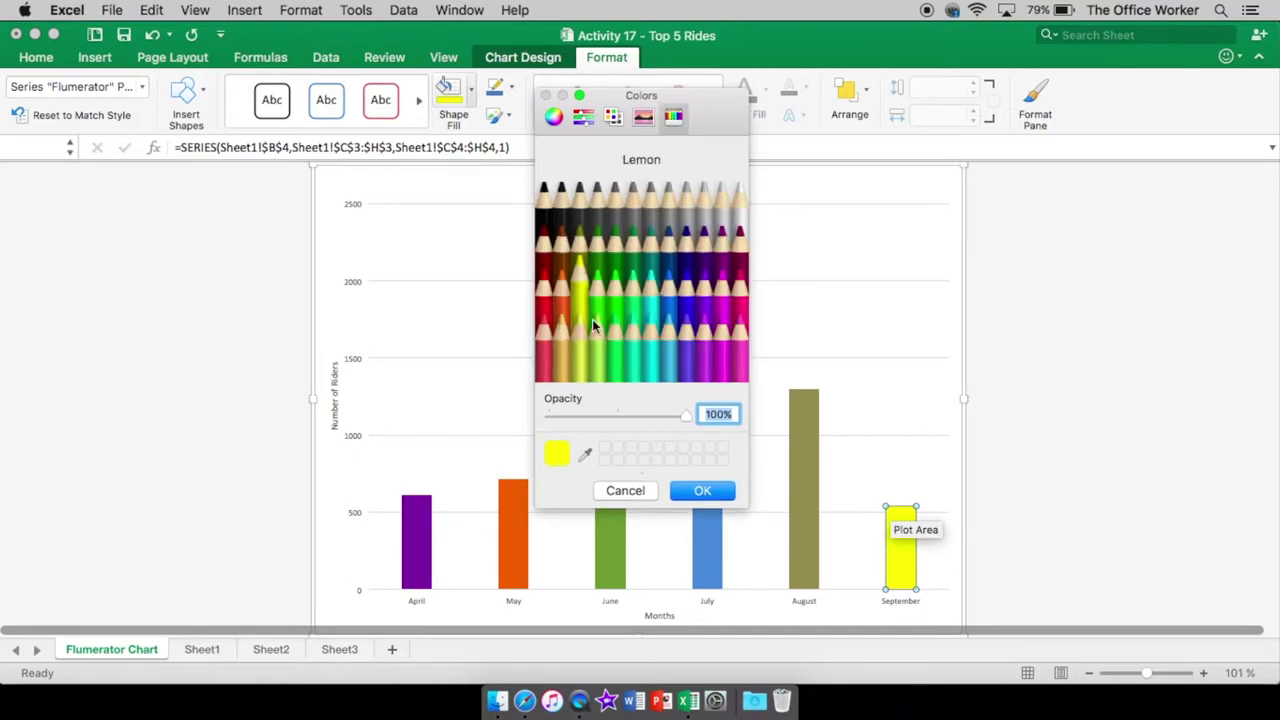
click(630, 496)
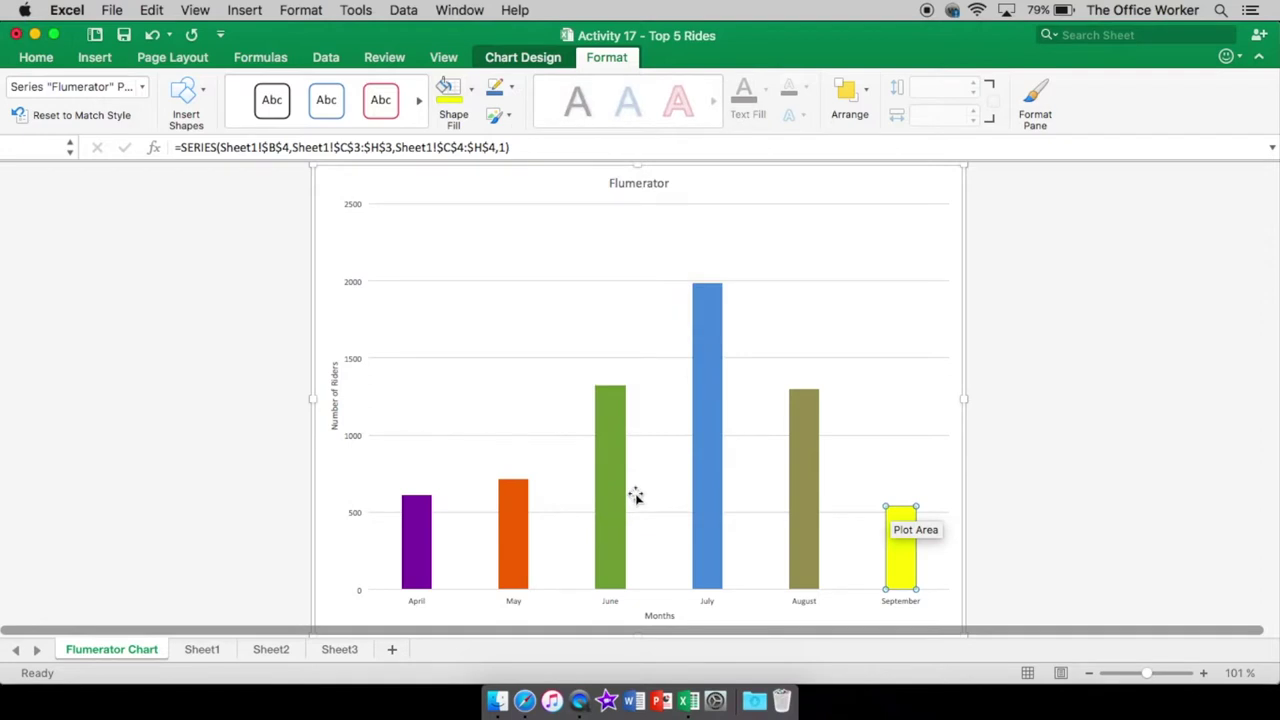
click(915, 306)
Set the Number of Riders axis title font size to 12
click(929, 190)
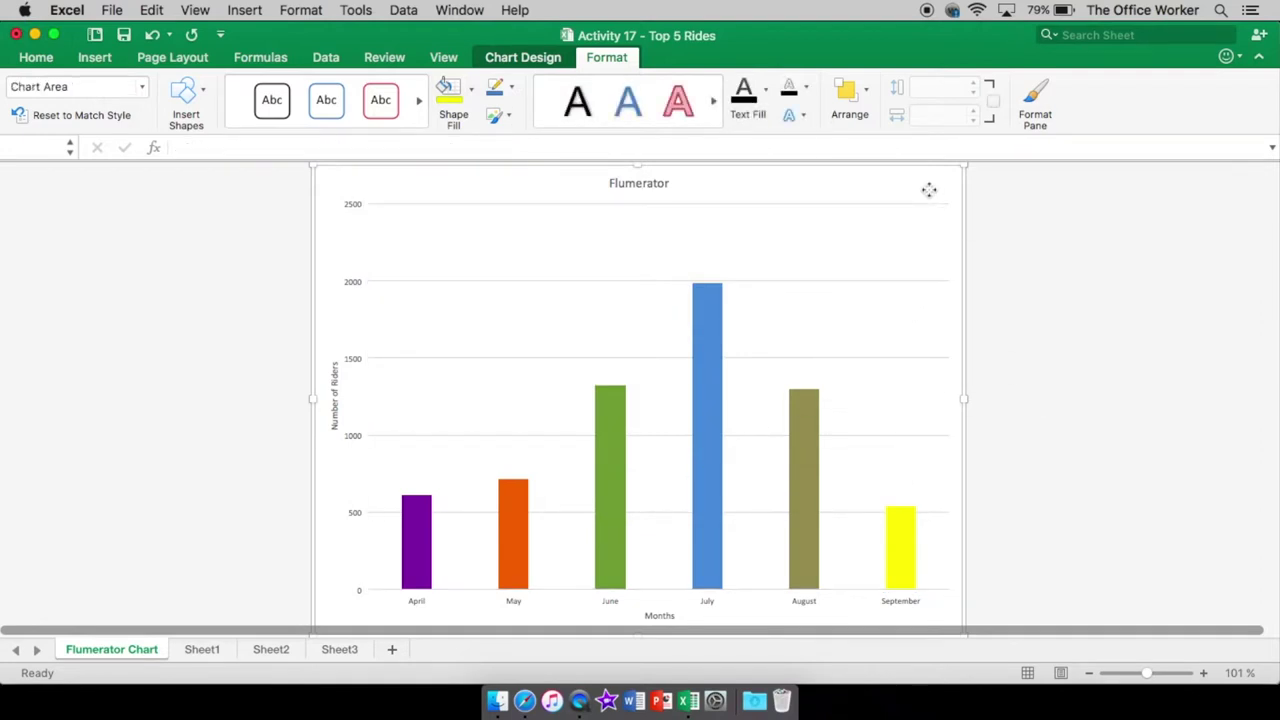
click(336, 390)
double_click(336, 385)
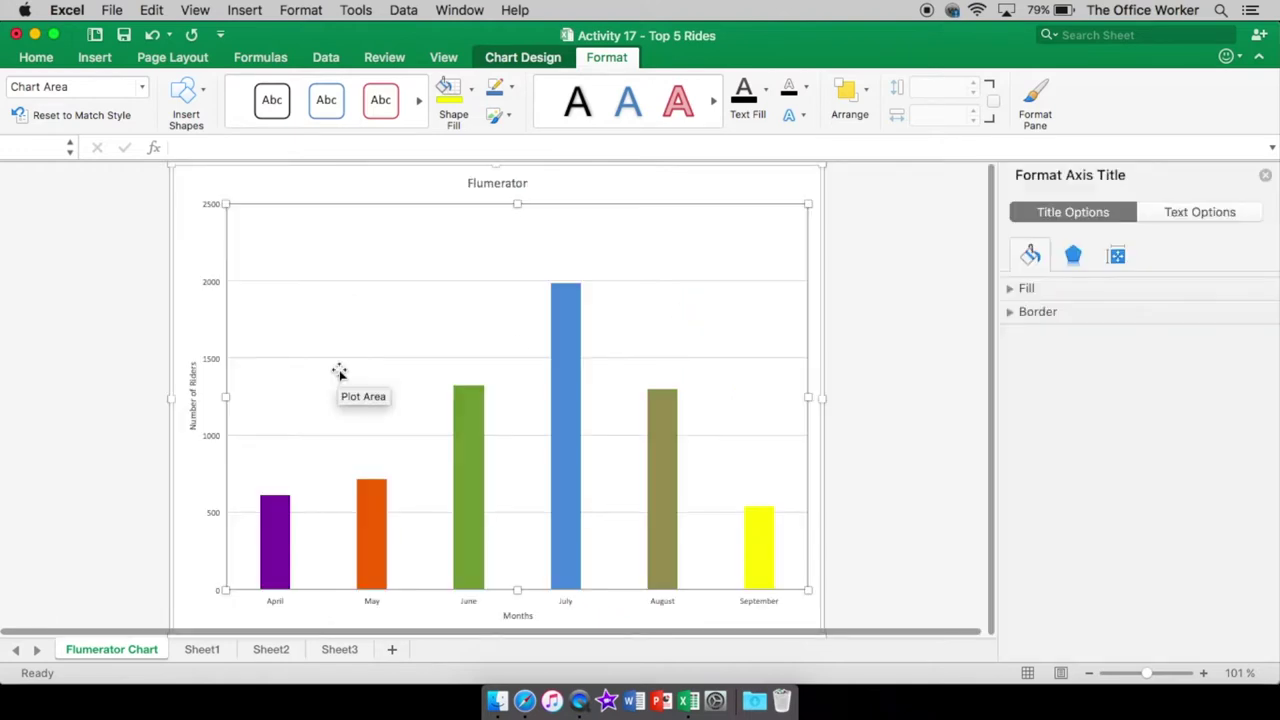
click(240, 337)
click(192, 385)
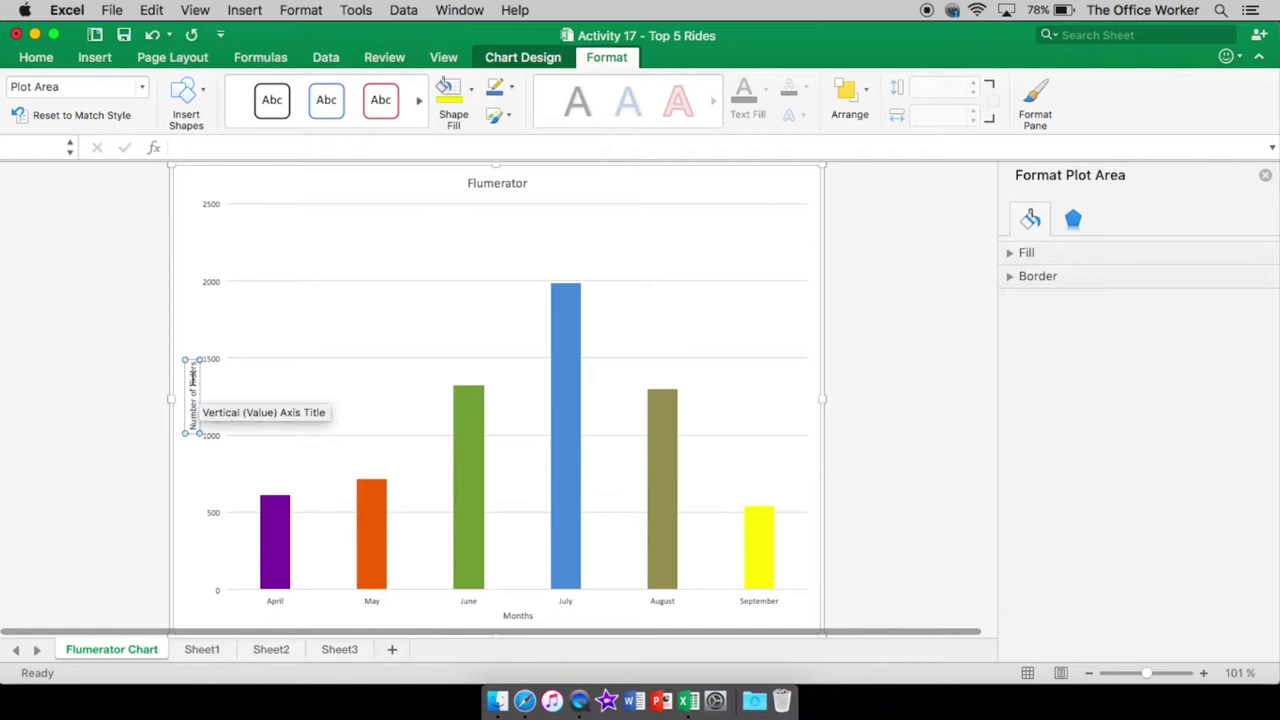
click(192, 385)
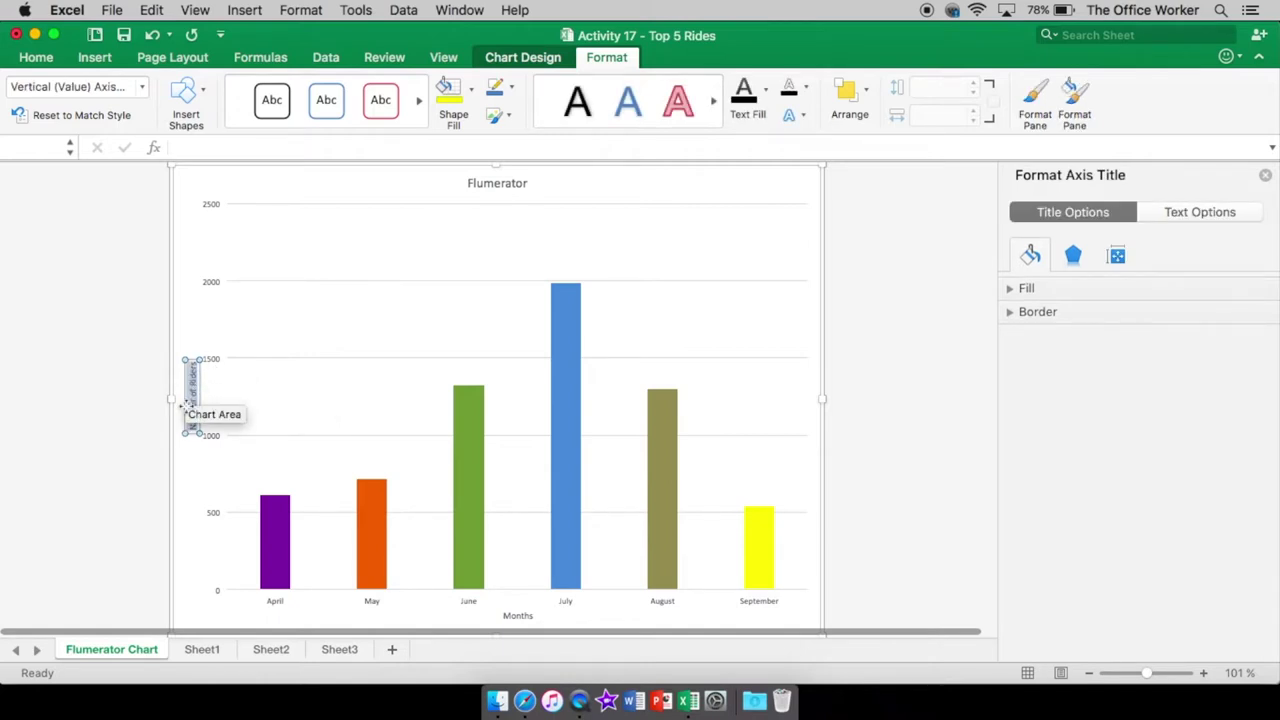
click(38, 58)
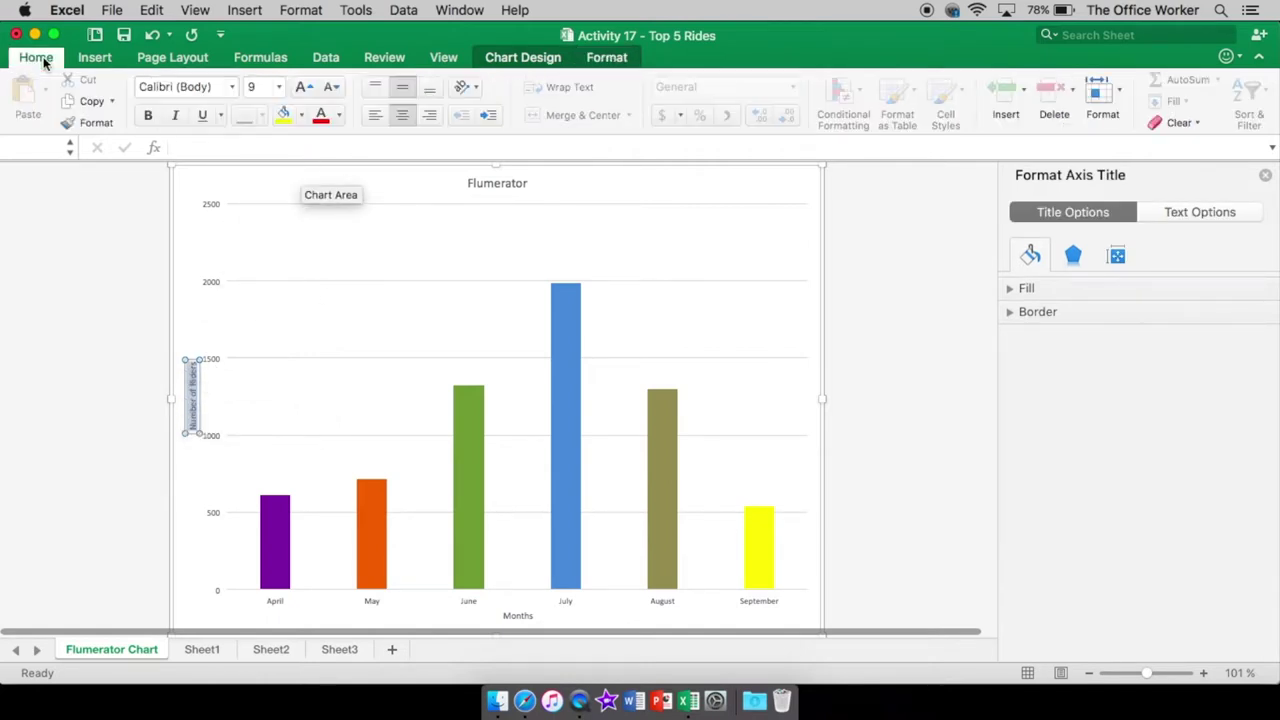
click(233, 88)
click(235, 87)
click(280, 88)
click(270, 199)
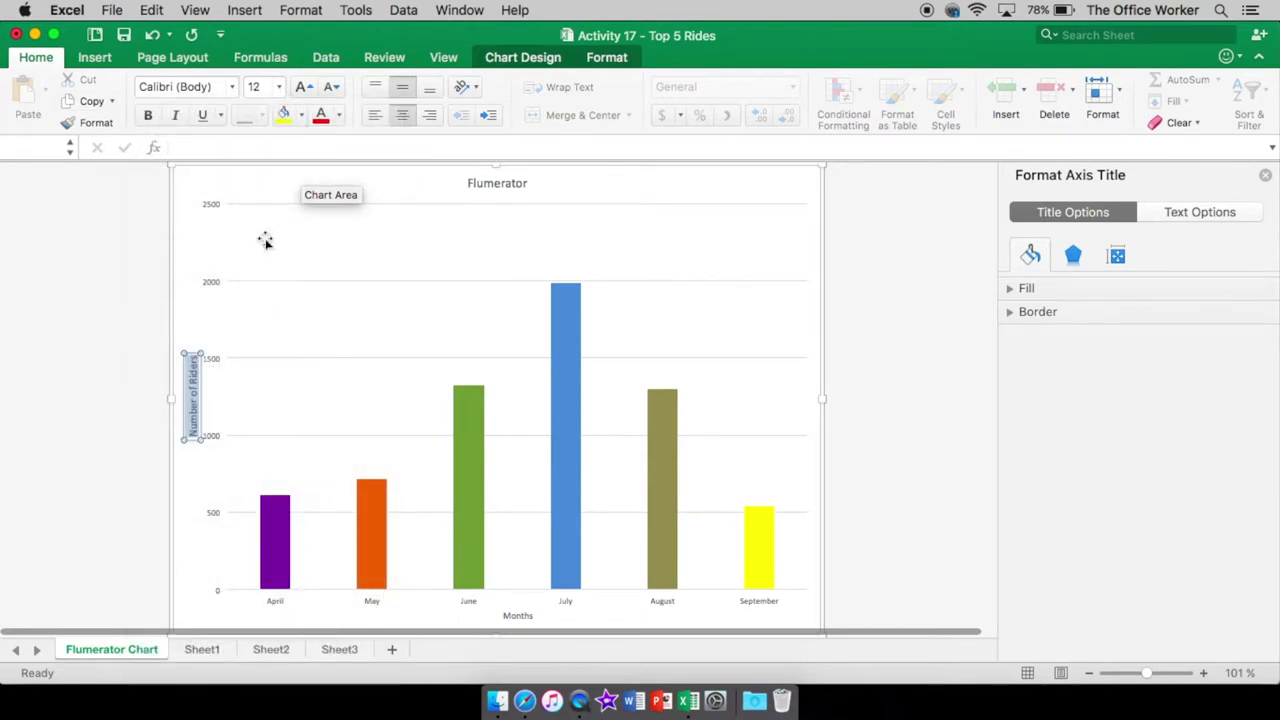
Make the Flumerator chart title 28 pt, bold and red, then close the Format pane
click(493, 183)
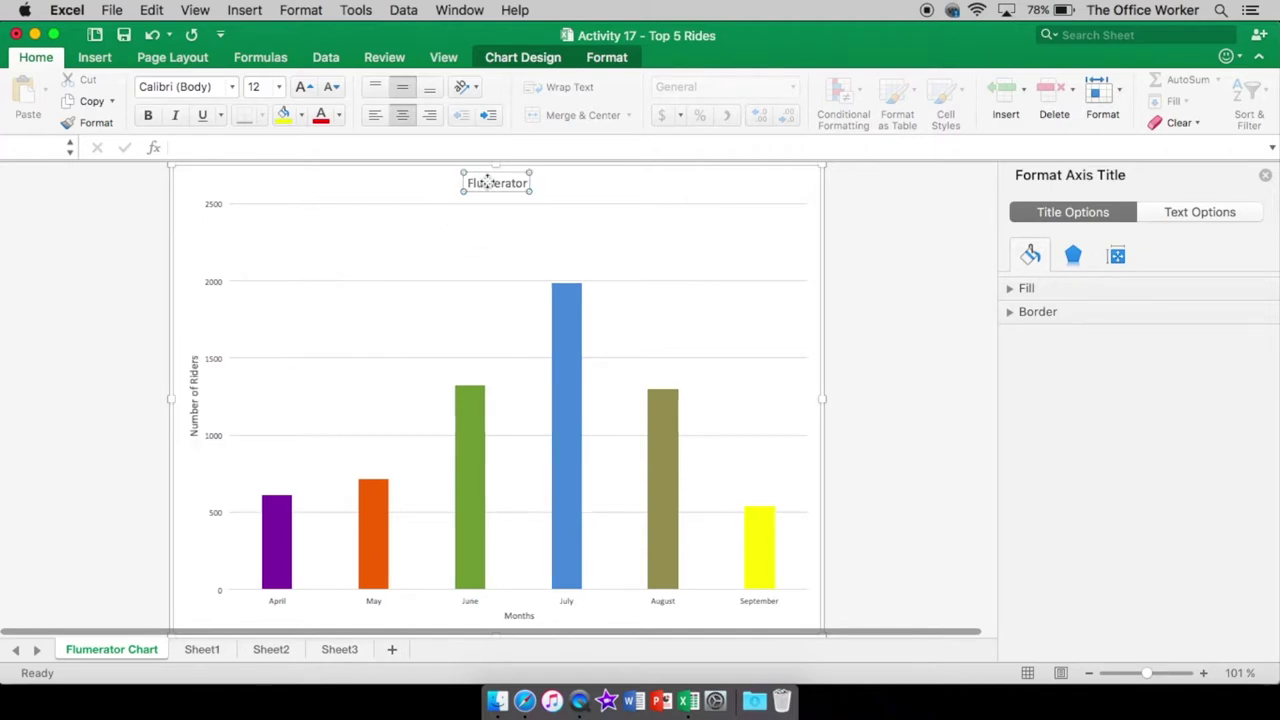
double_click(493, 183)
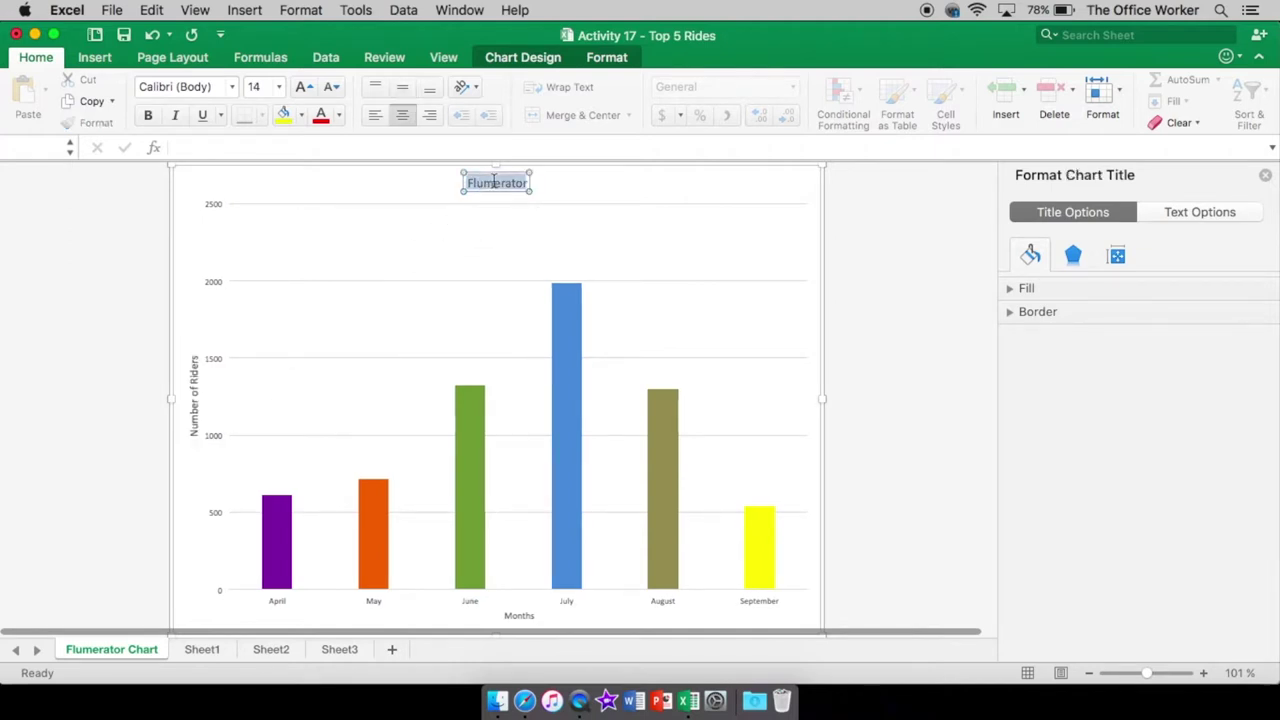
click(280, 88)
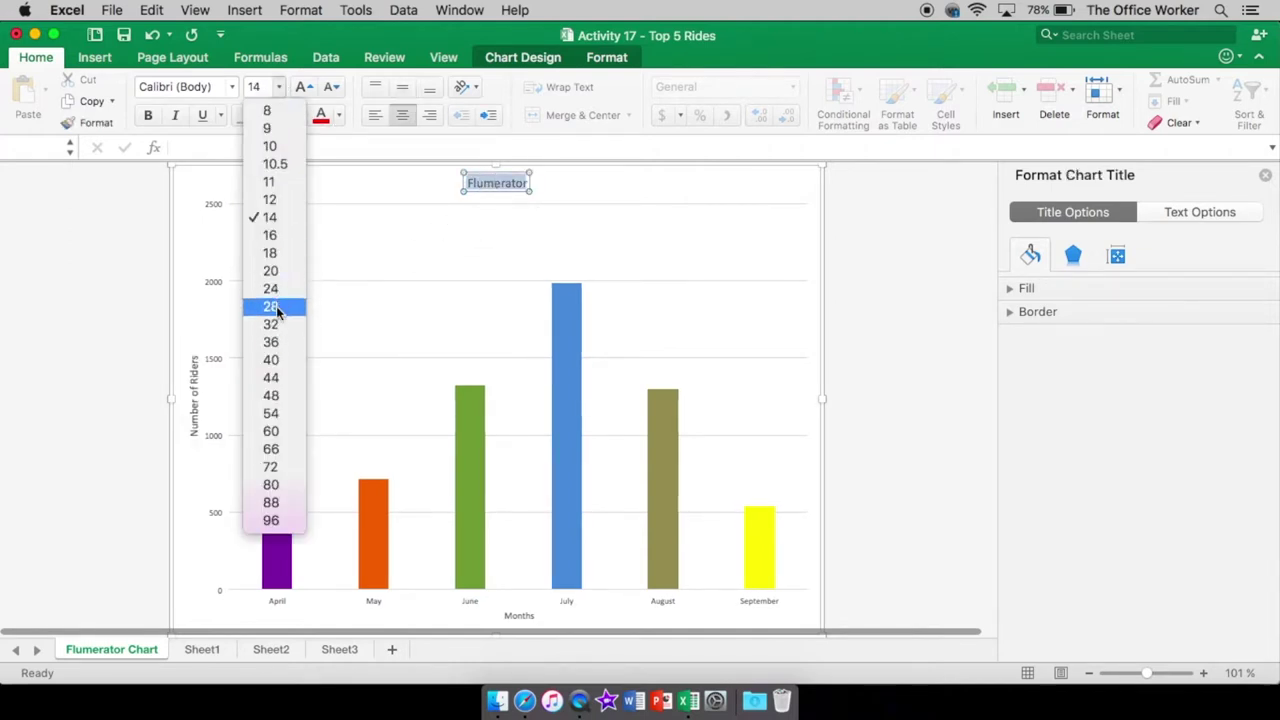
click(277, 309)
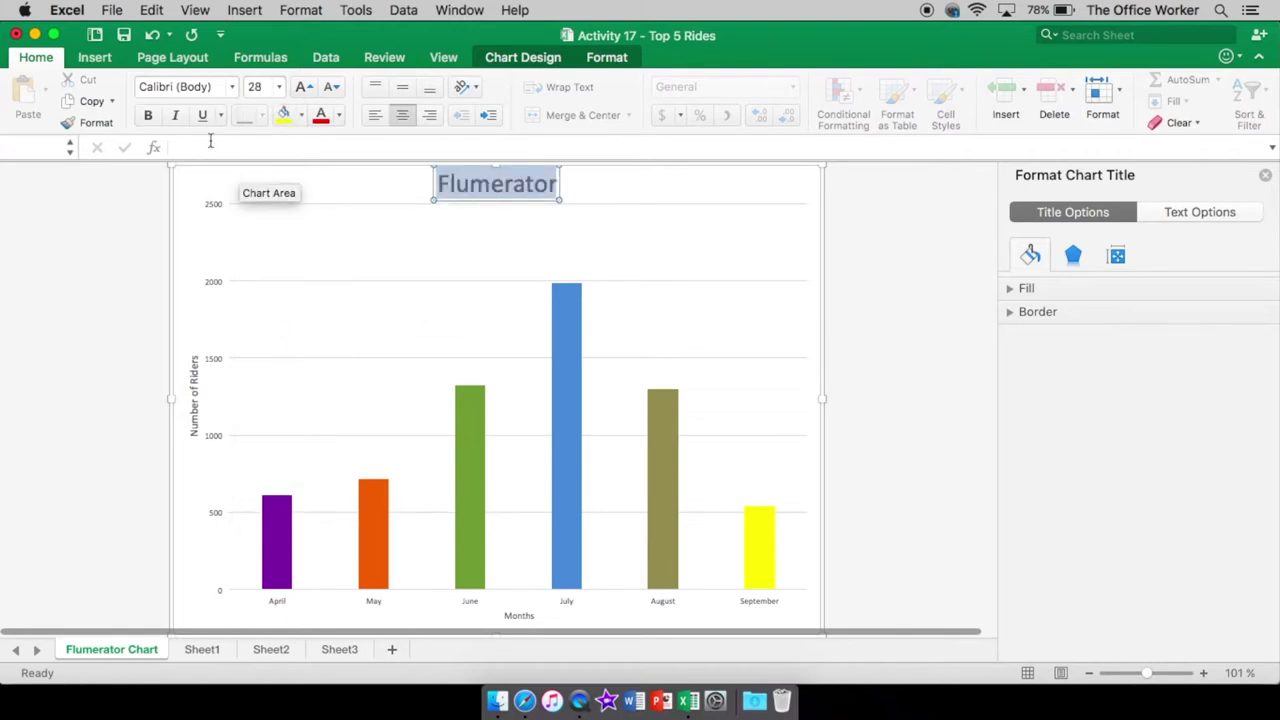
click(148, 115)
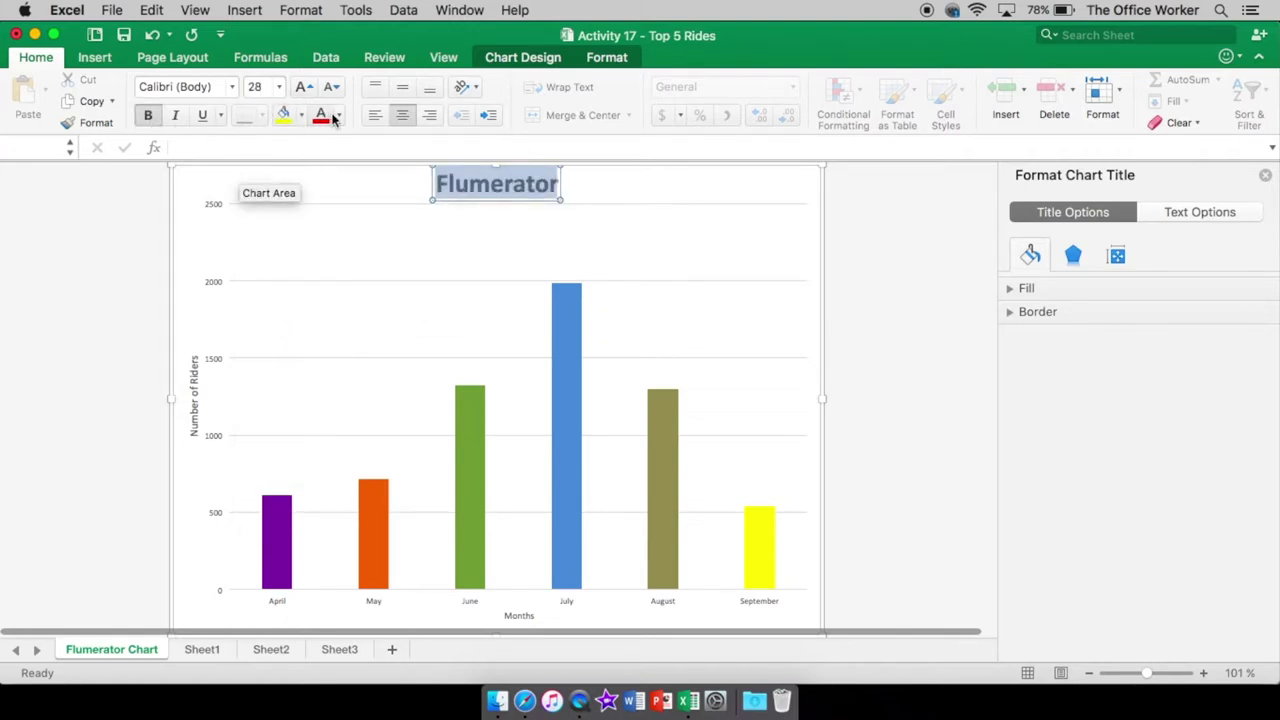
click(324, 115)
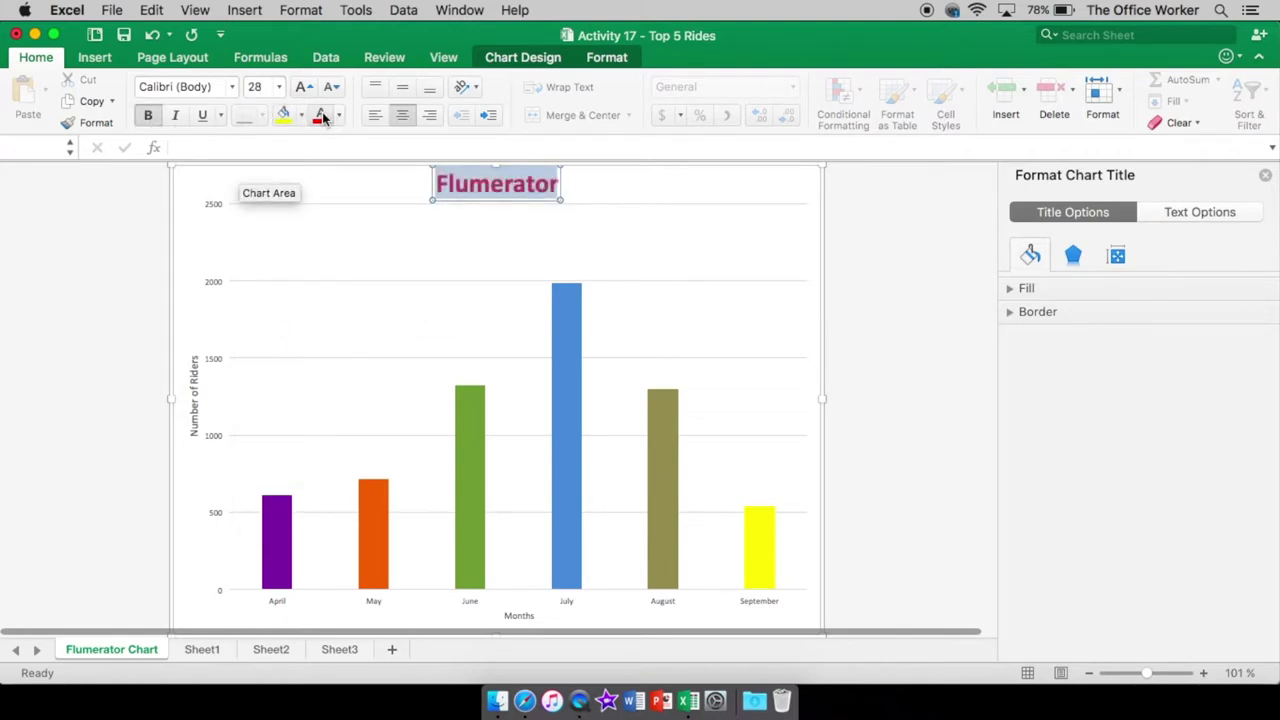
click(410, 330)
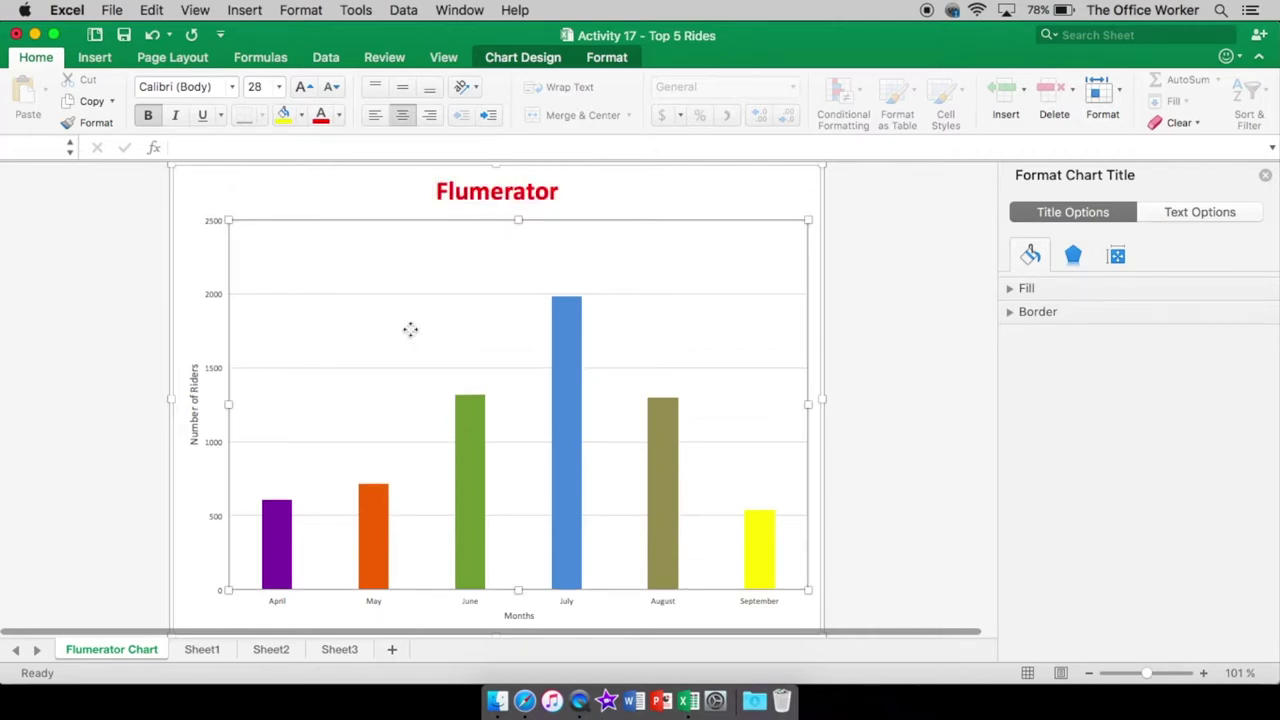
click(252, 192)
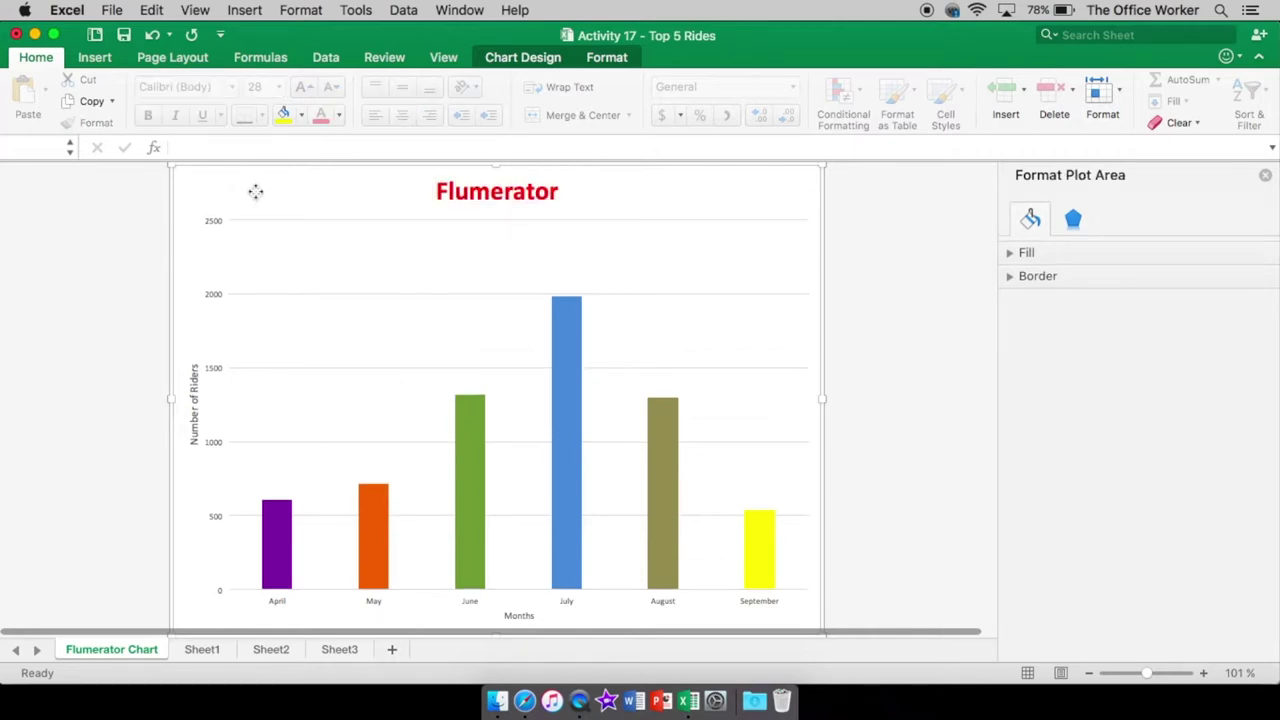
click(1266, 176)
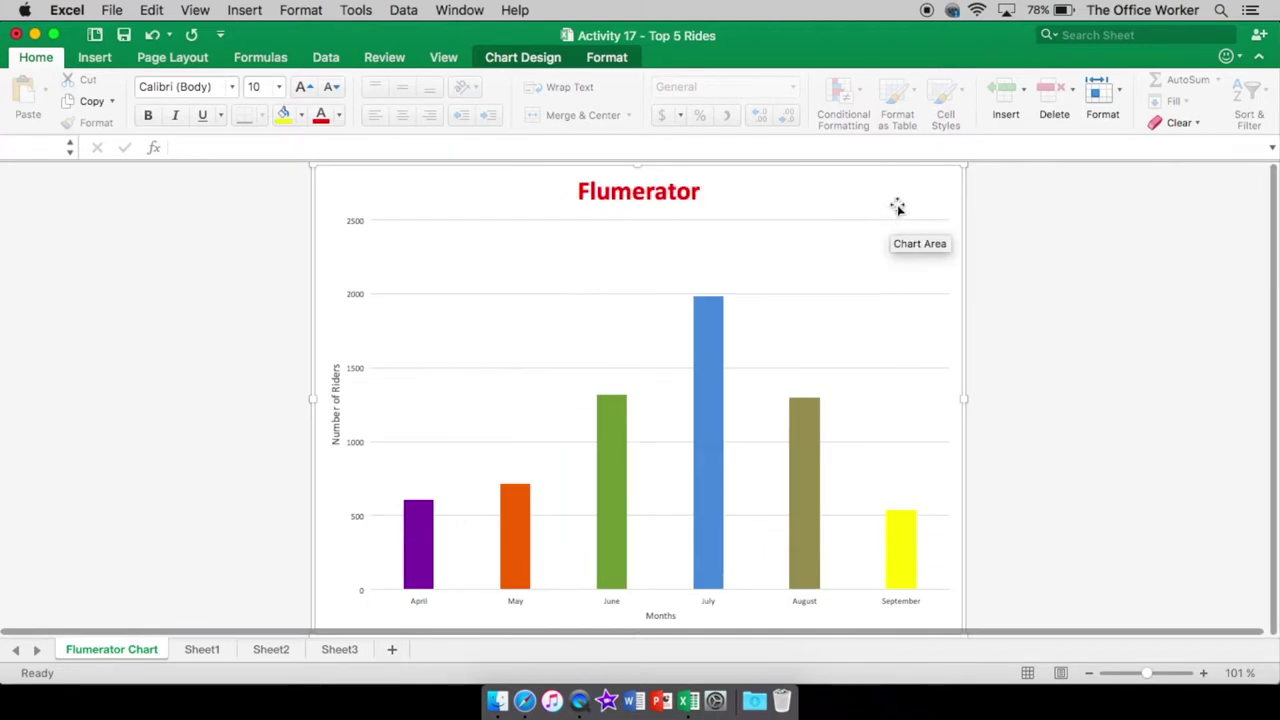
Set the Months axis title font size to 14 and close the formatting pane
click(658, 615)
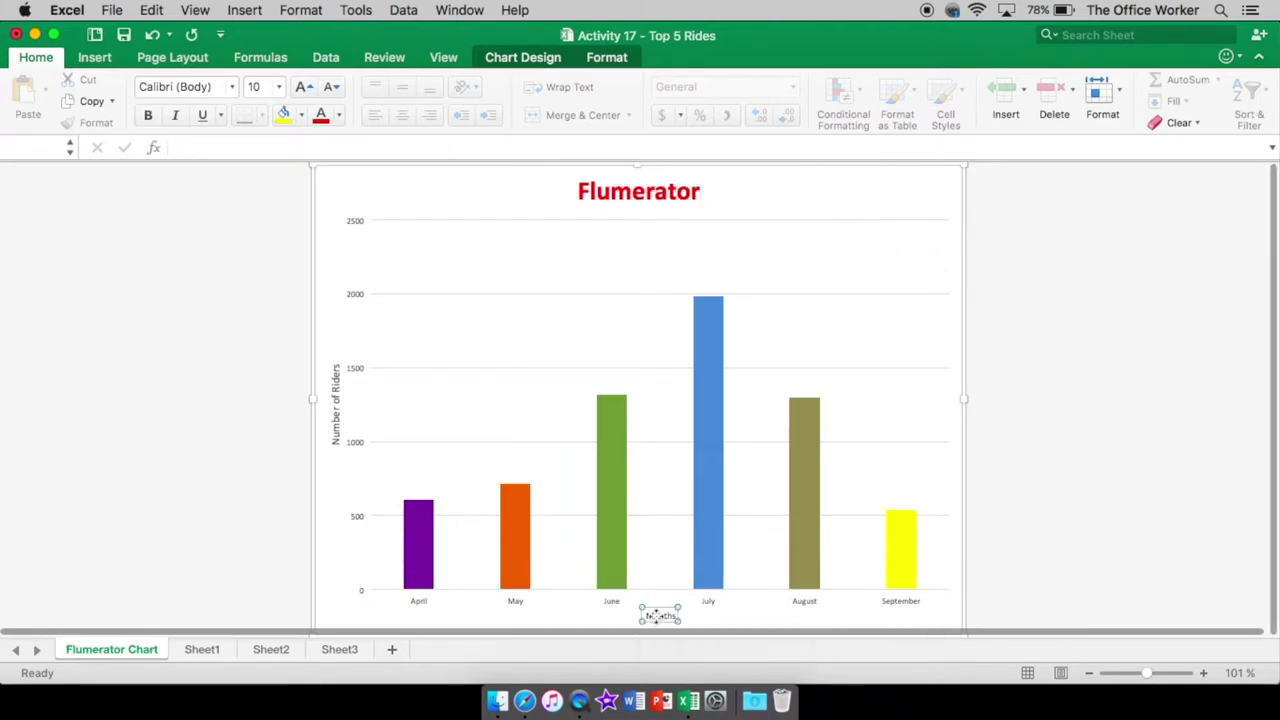
double_click(659, 615)
click(549, 617)
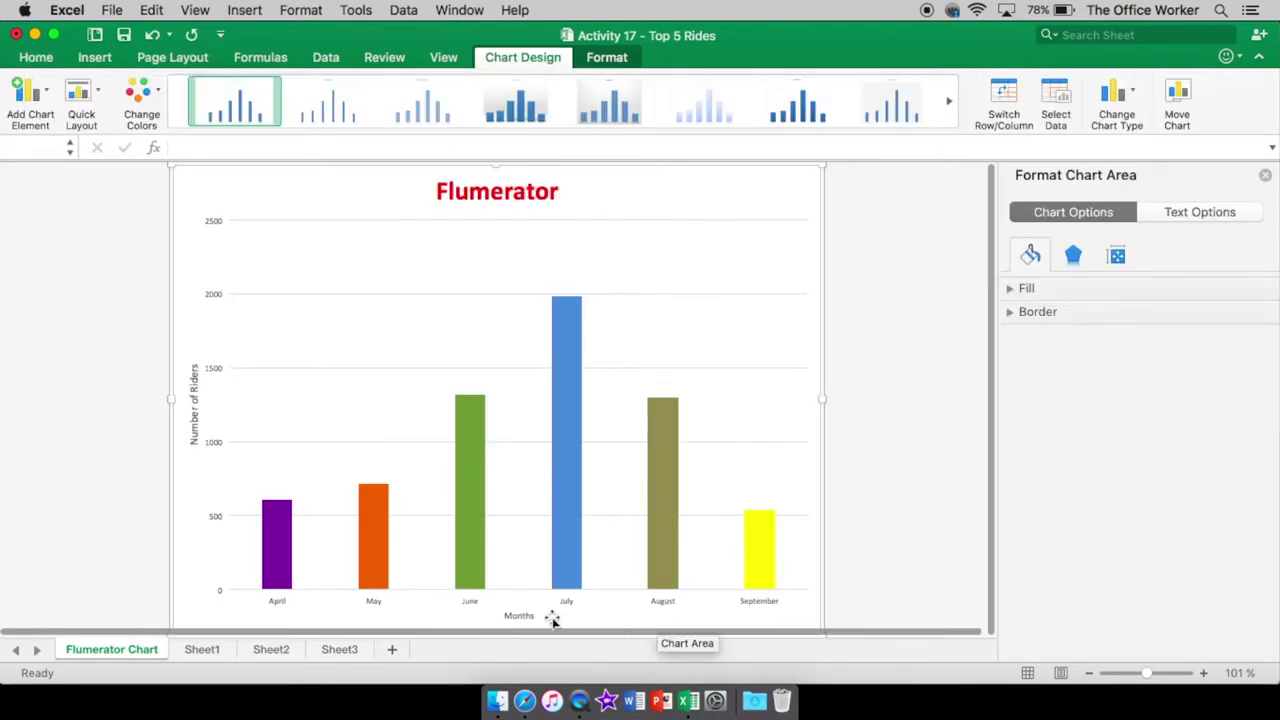
double_click(517, 615)
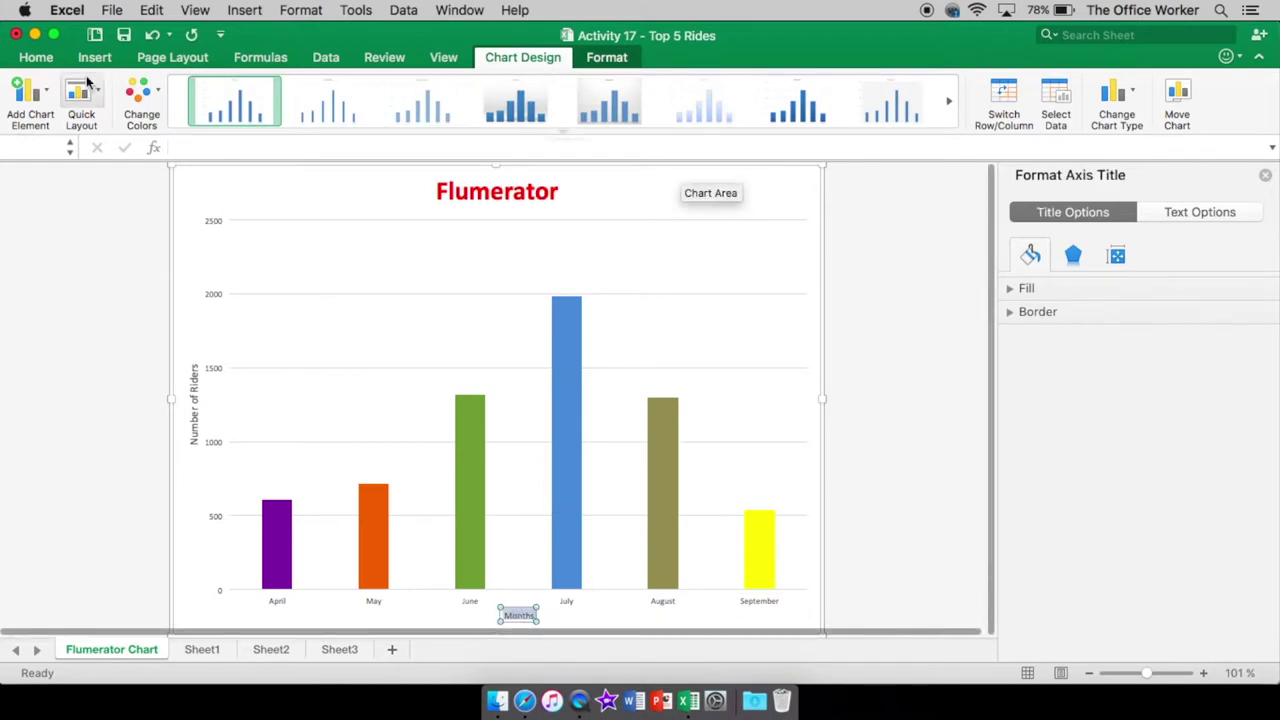
click(607, 60)
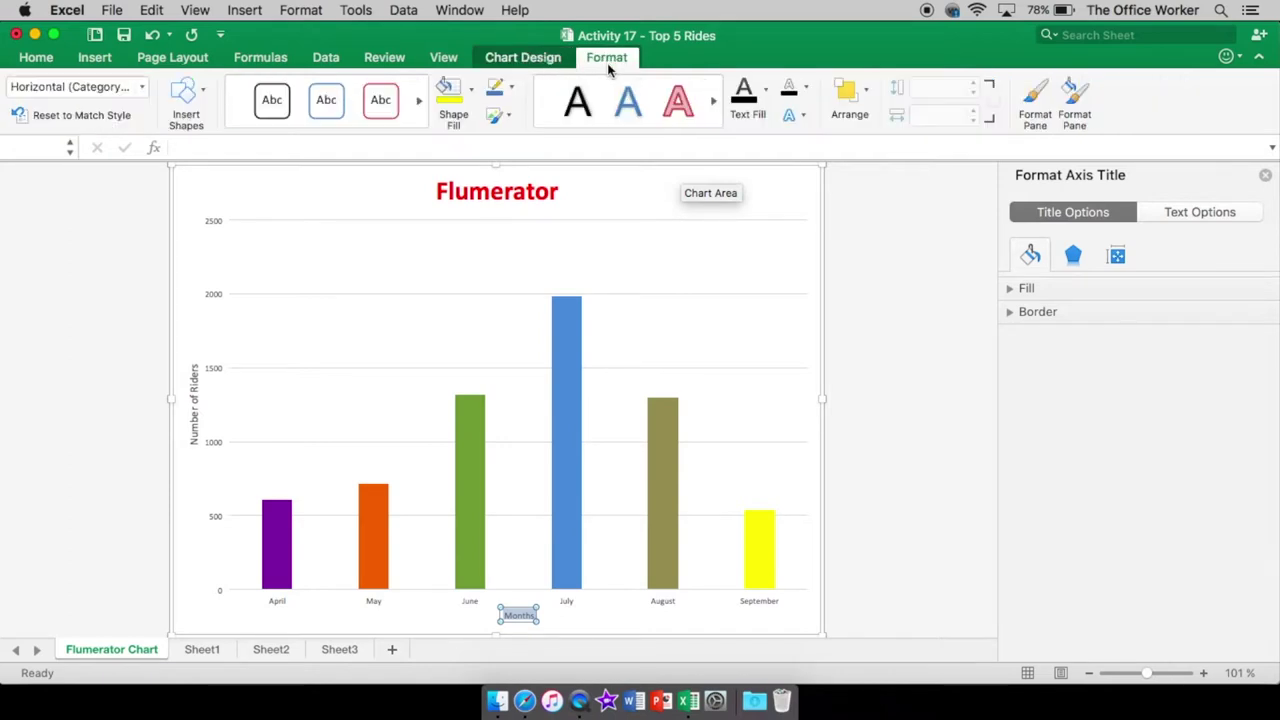
click(36, 58)
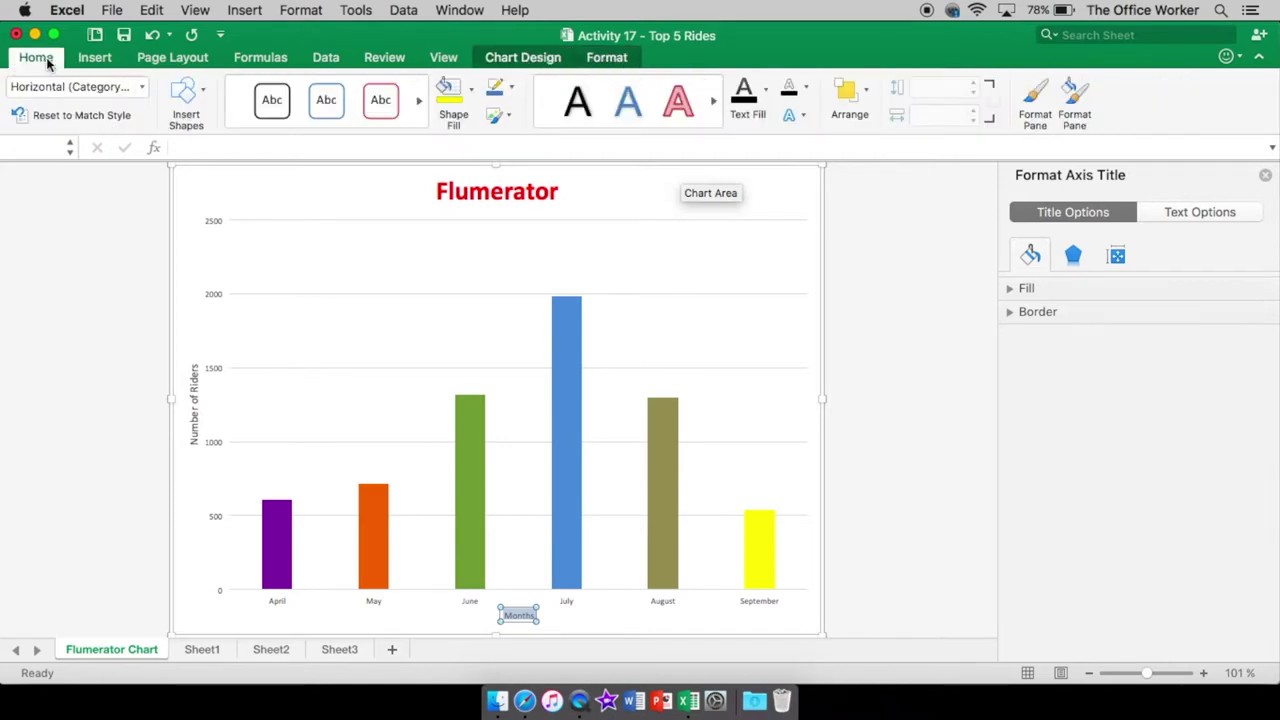
click(280, 90)
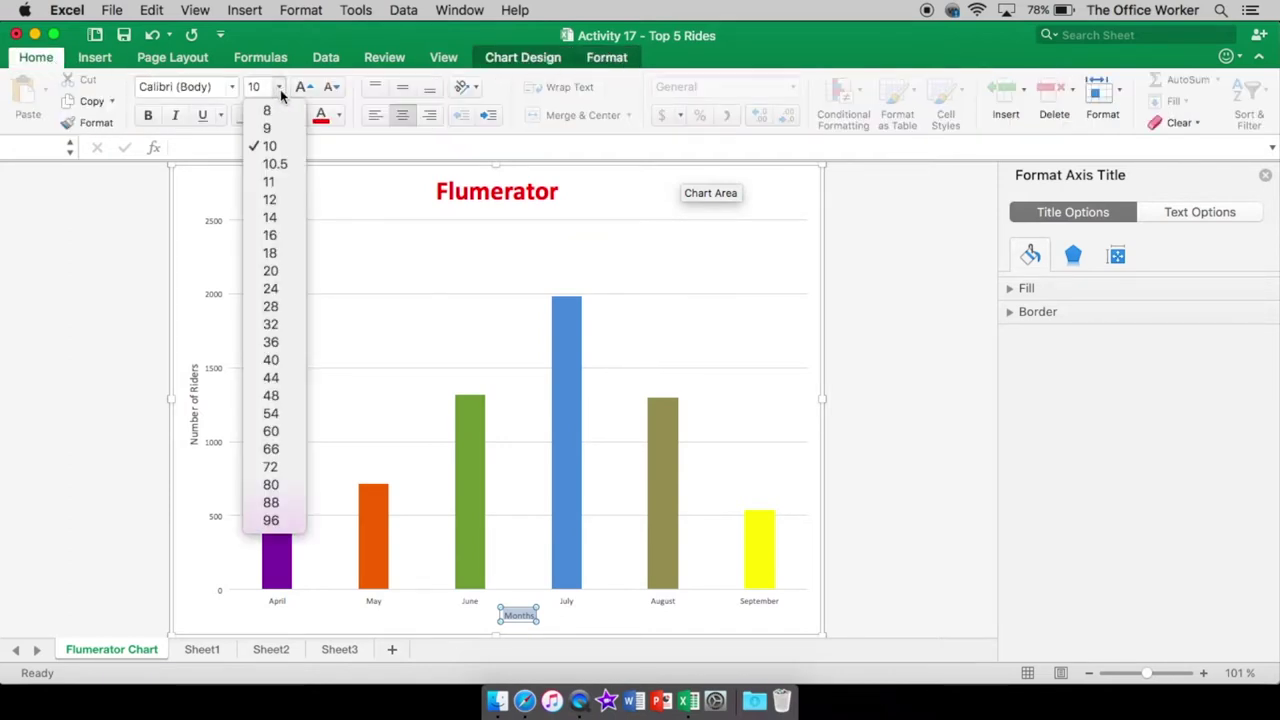
click(282, 217)
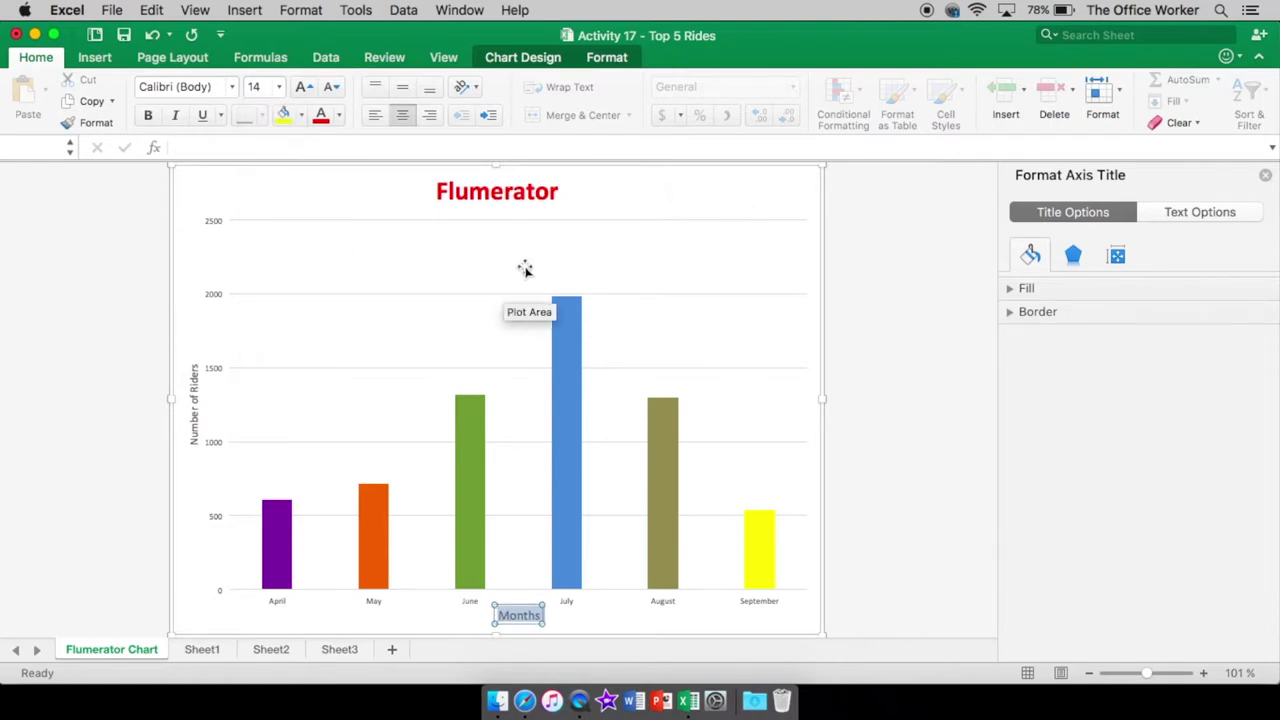
click(1265, 175)
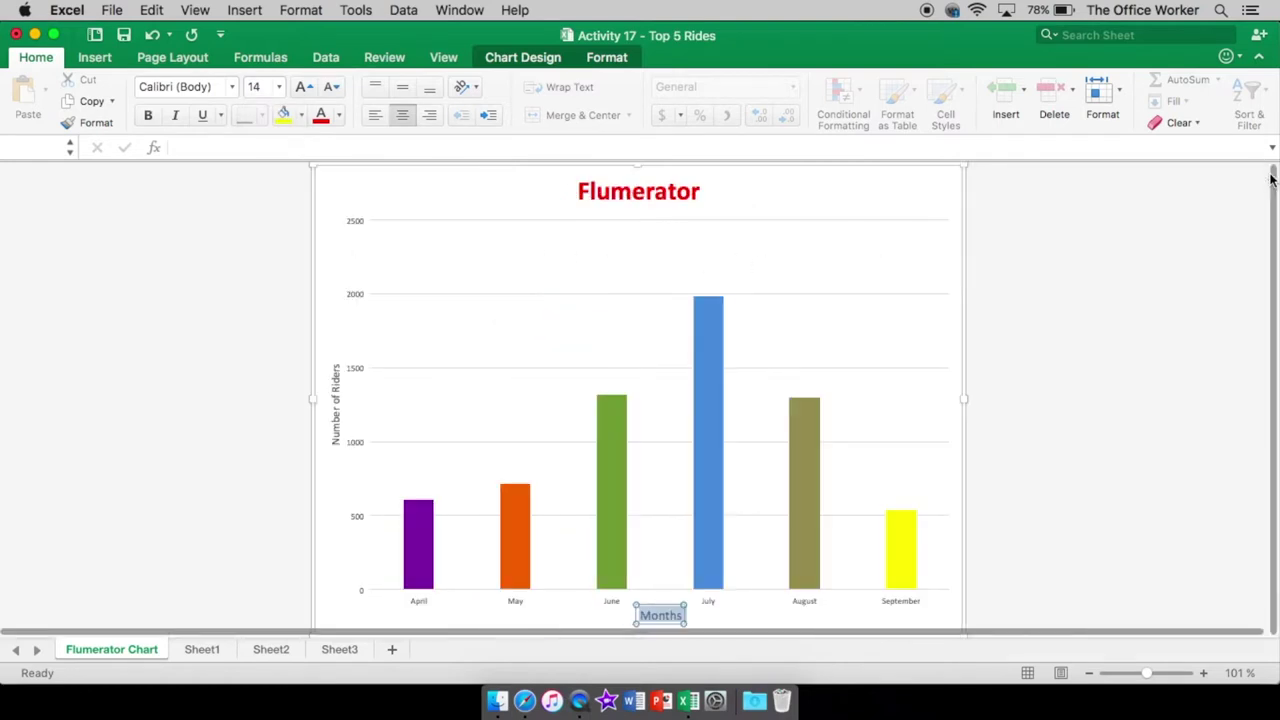
click(937, 175)
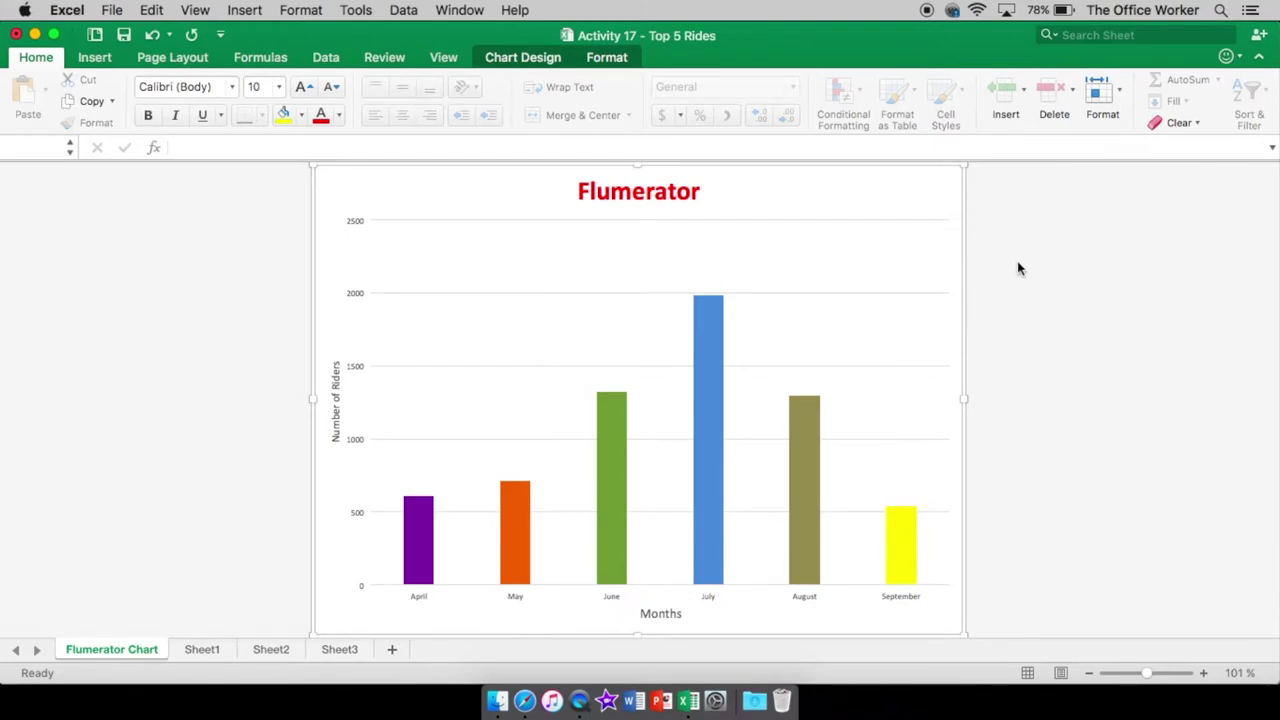
click(215, 650)
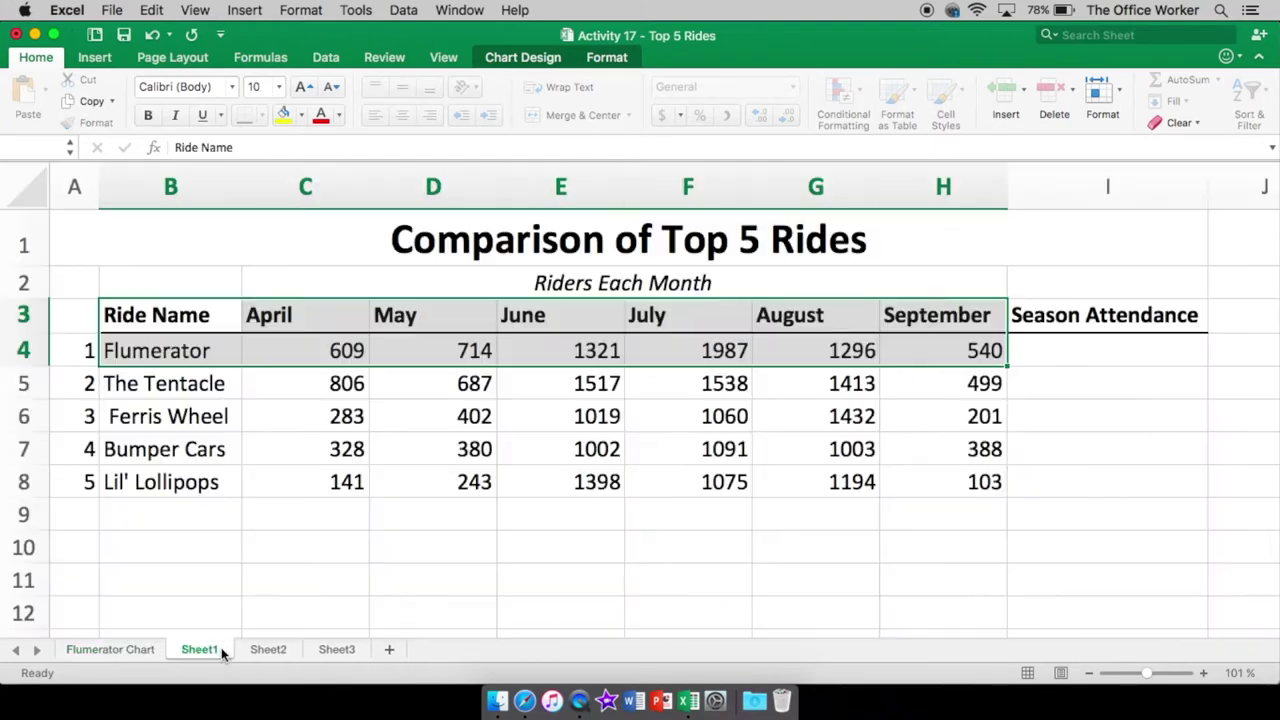
click(176, 315)
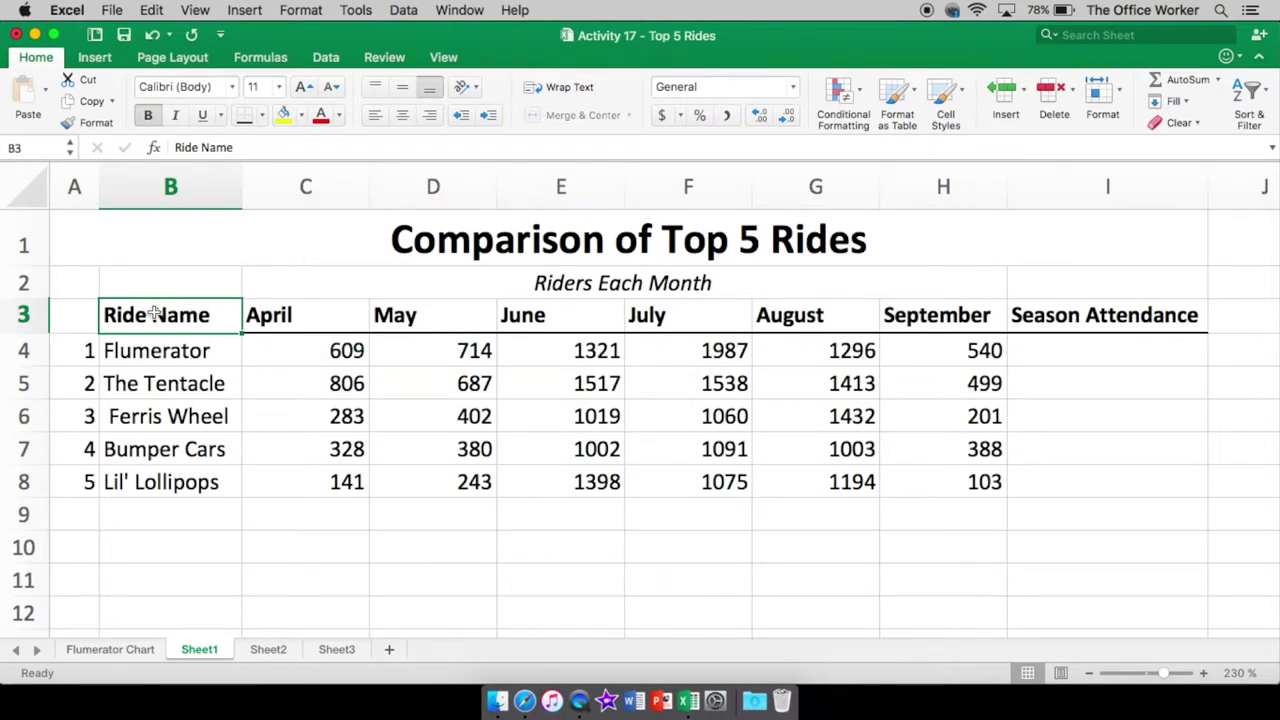
drag(155, 315, 970, 473)
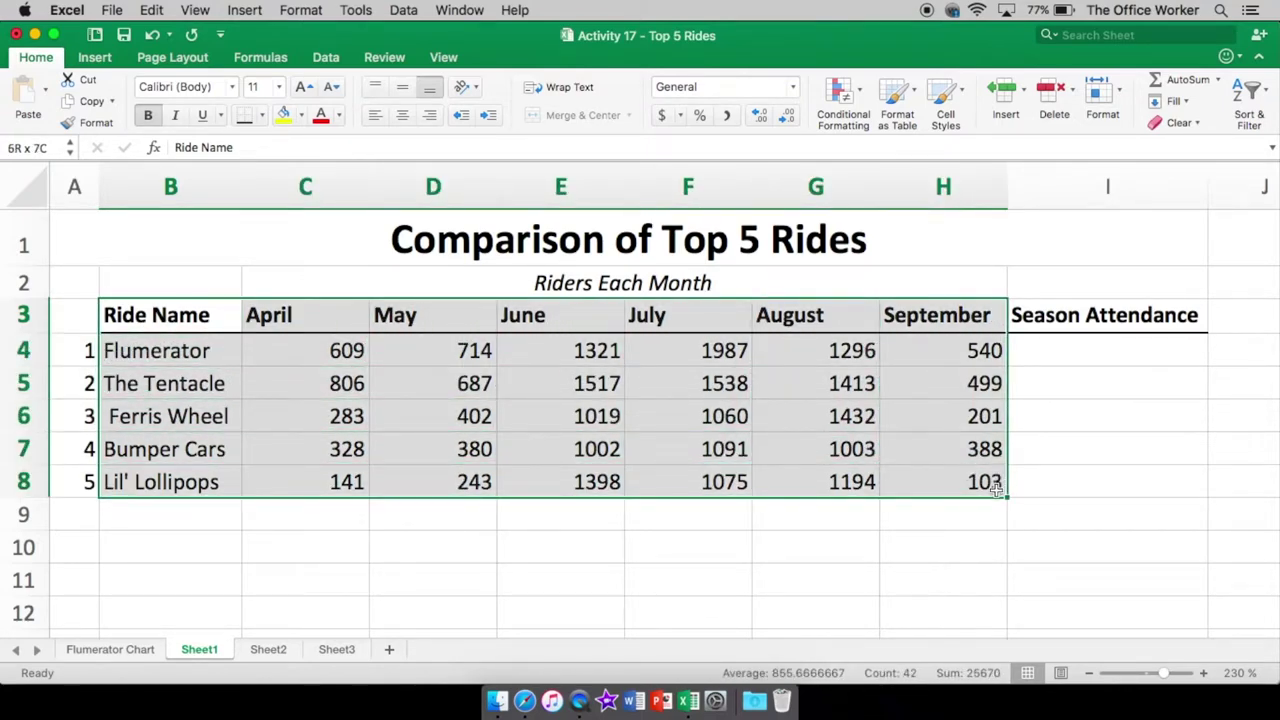
drag(997, 487, 305, 481)
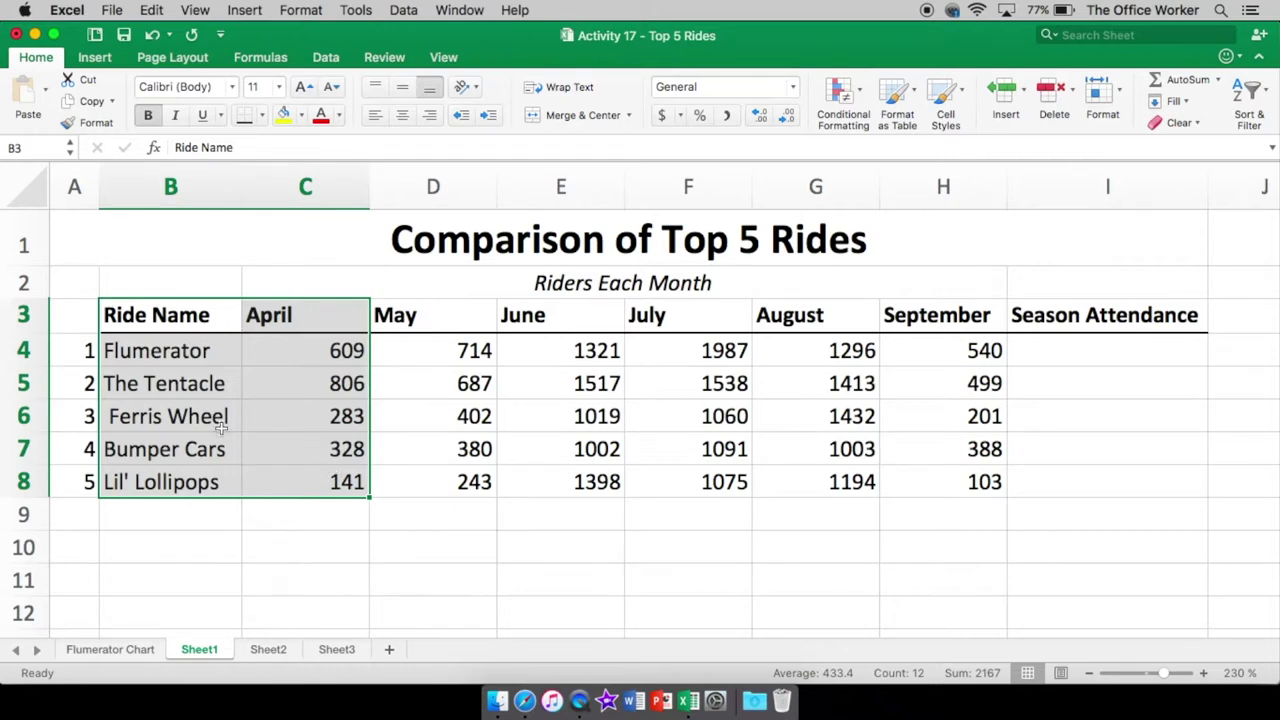
click(95, 57)
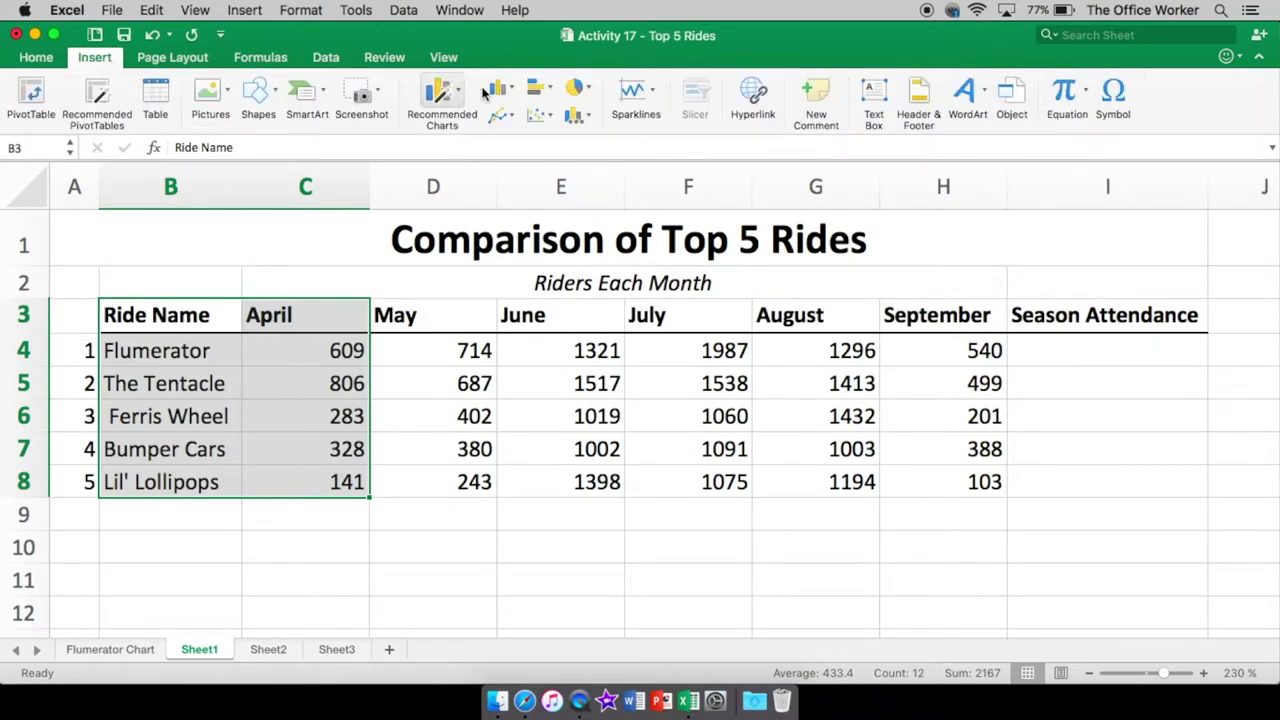
click(540, 89)
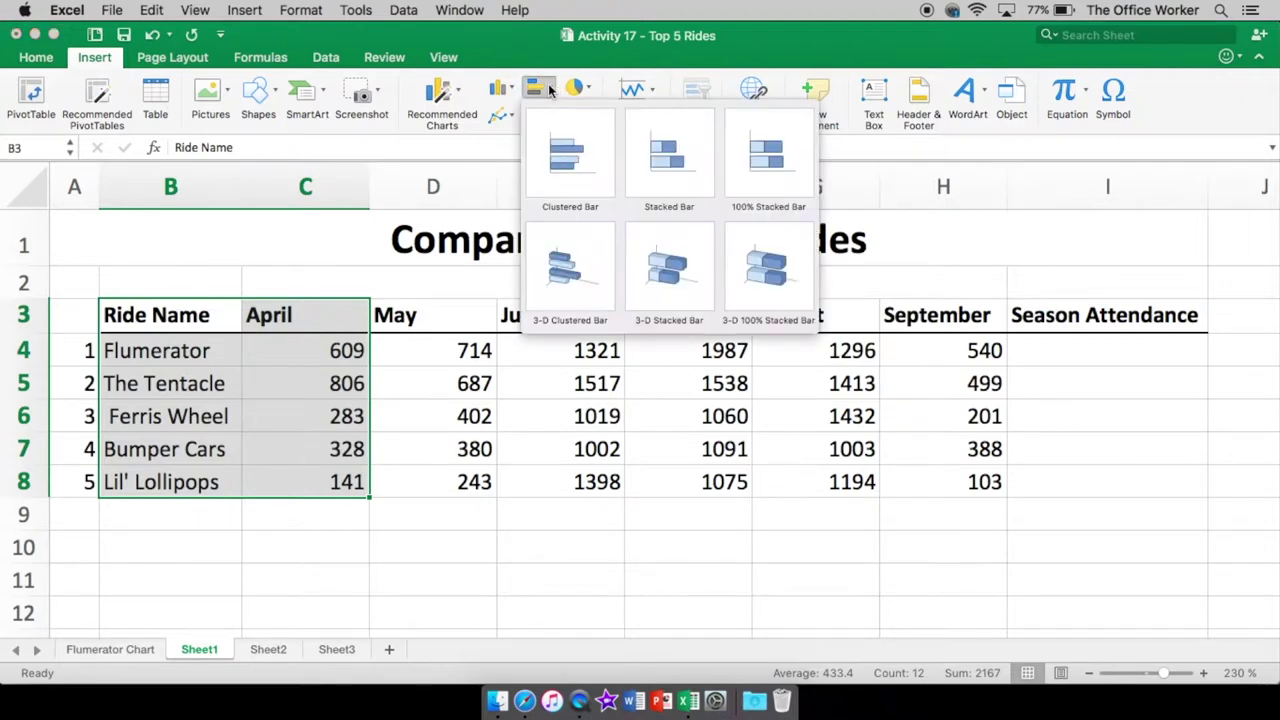
click(573, 154)
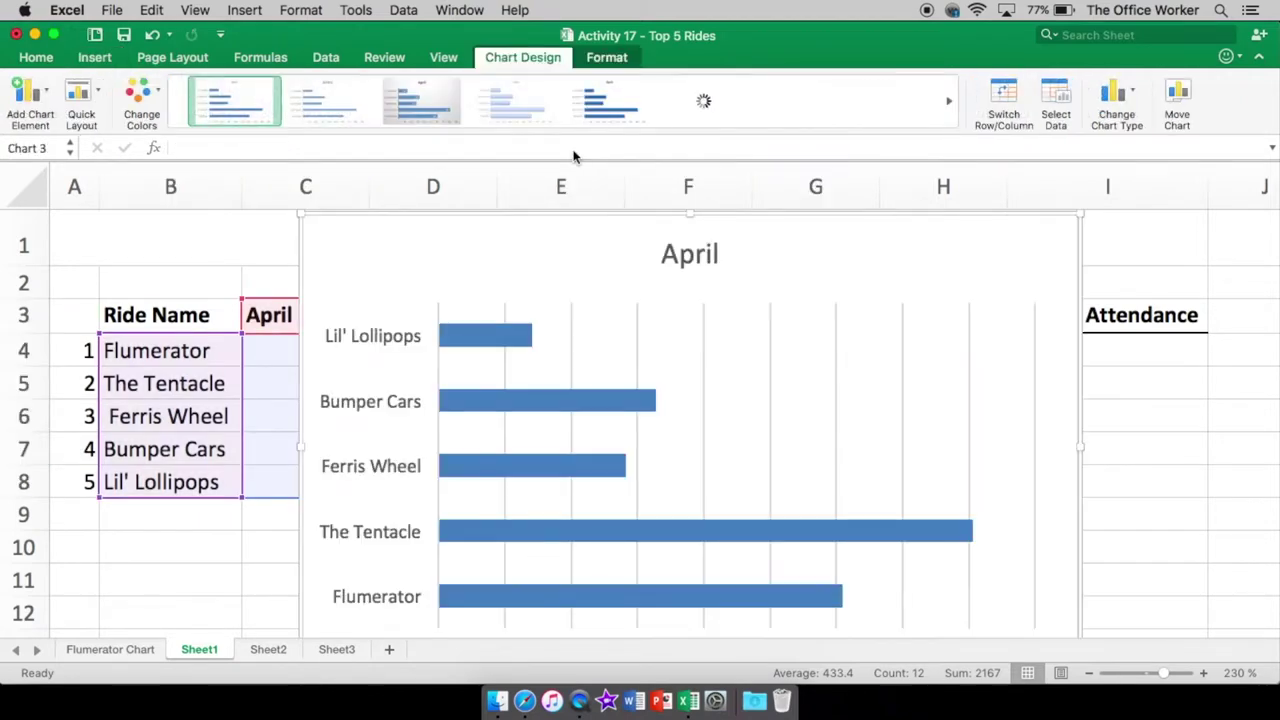
scroll(531, 515, down, 3)
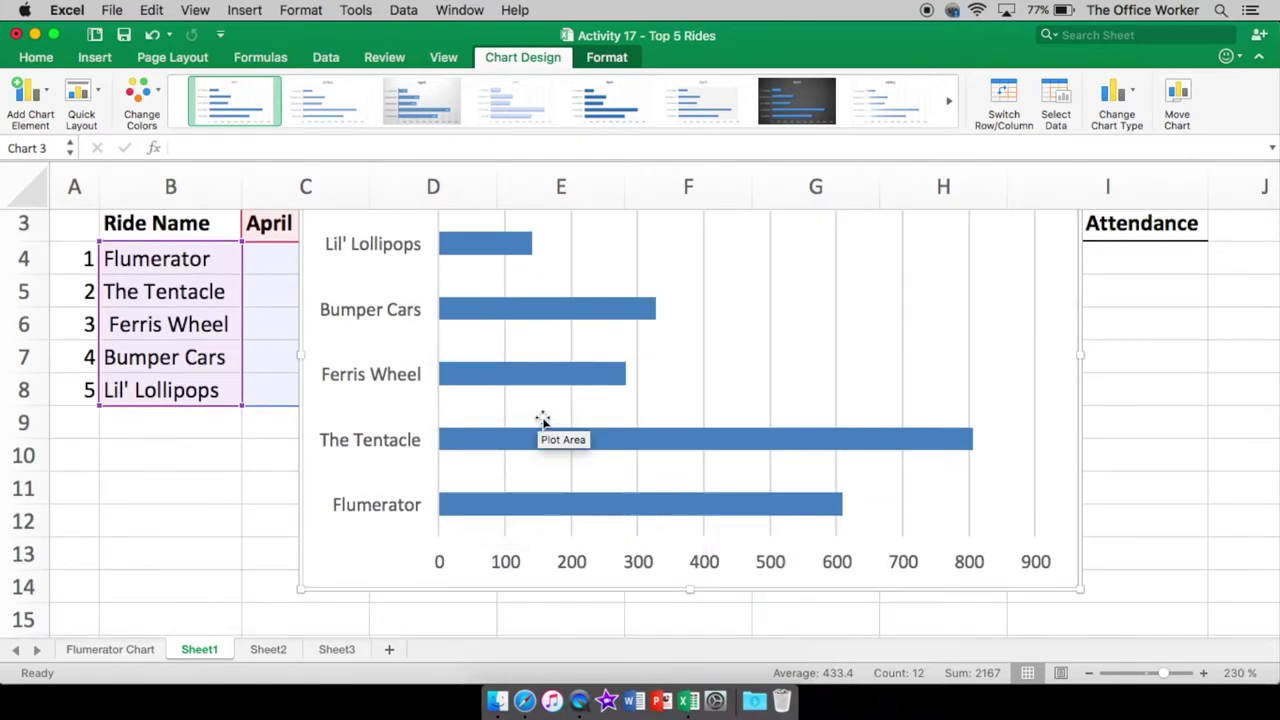
scroll(544, 420, up, 3)
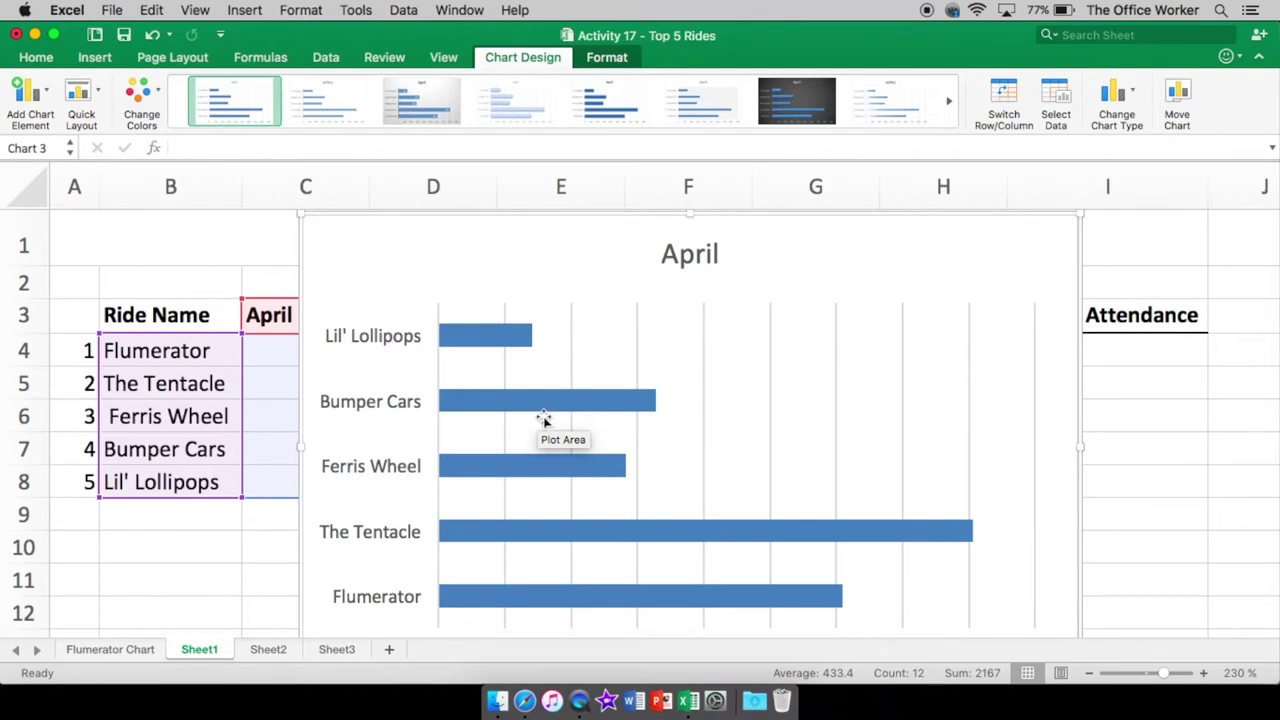
key(Escape)
key(Delete)
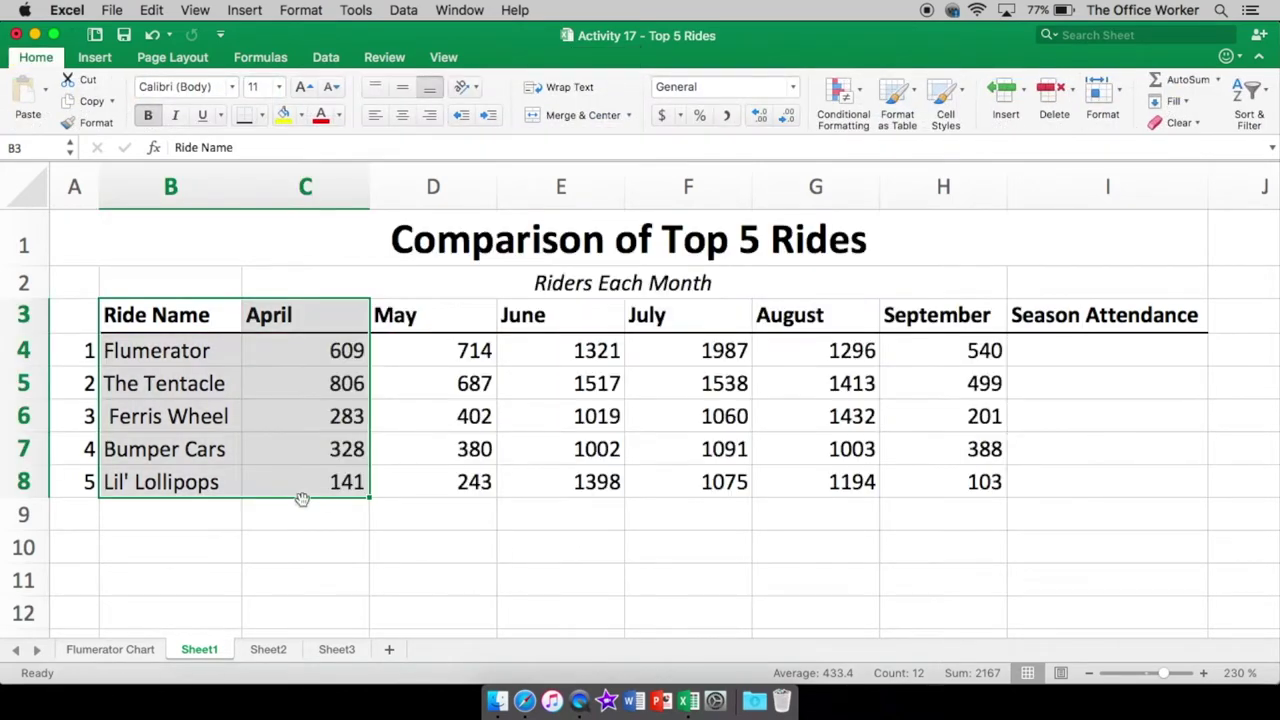
Select the ride table B3:H8 and open Recommended Charts
click(298, 540)
drag(163, 314, 943, 481)
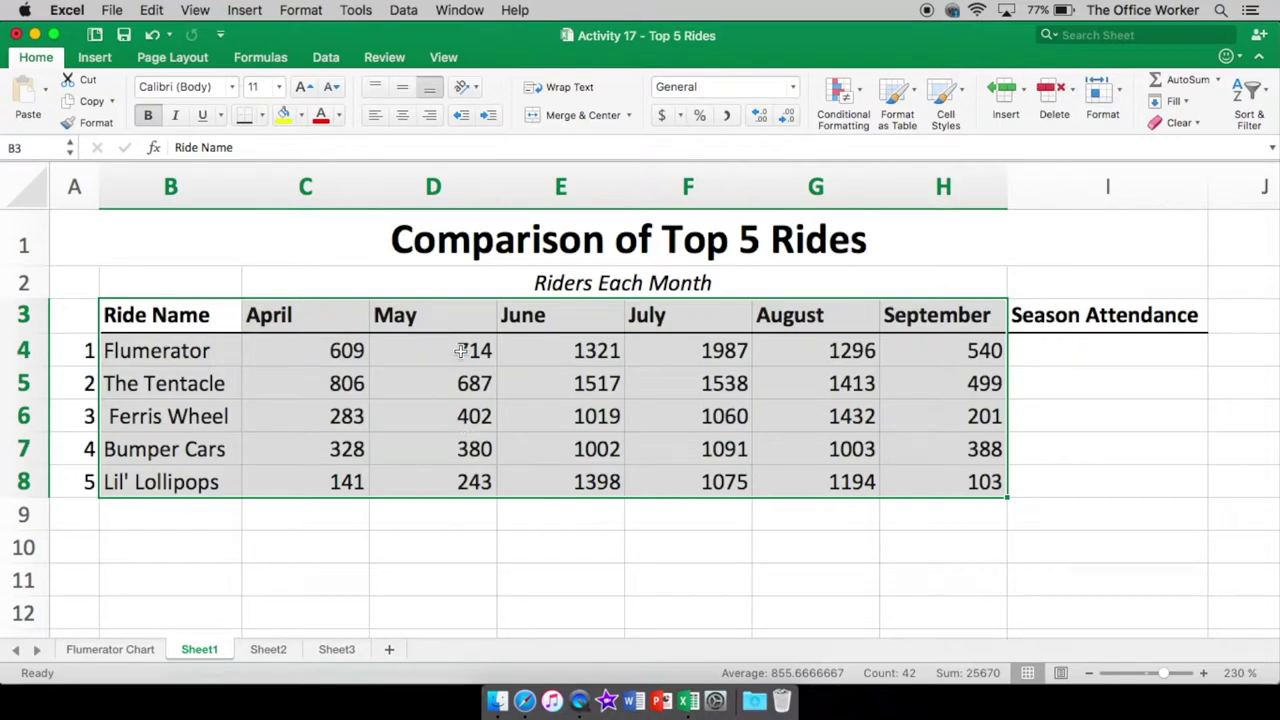
click(100, 58)
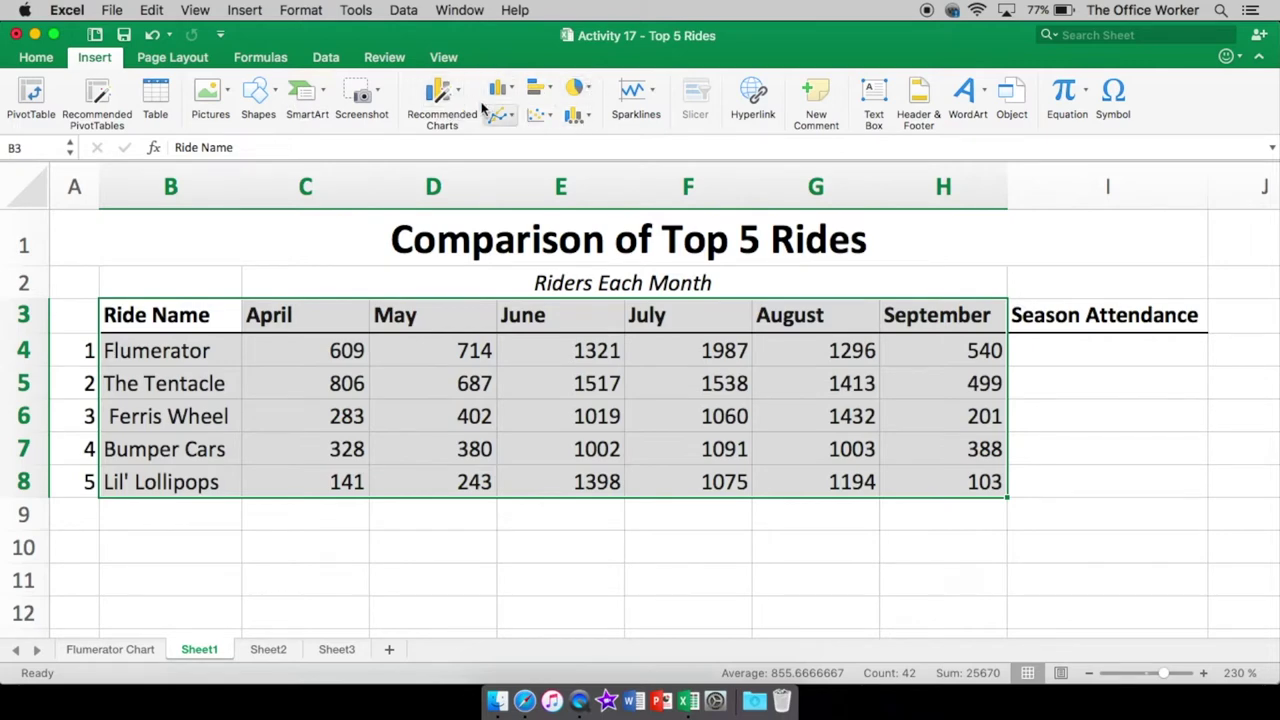
click(458, 92)
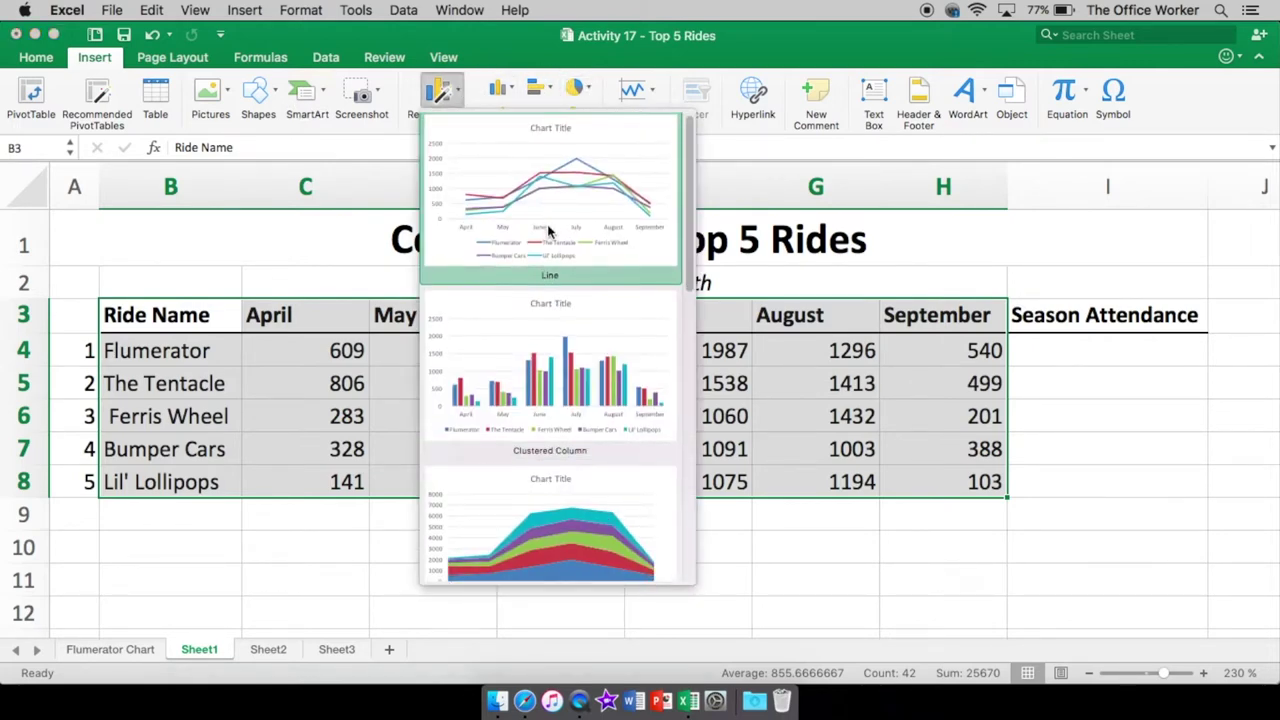
Browse the chart previews and insert the clustered column chart grouped by ride
scroll(556, 270, down, 1)
scroll(562, 316, down, 5)
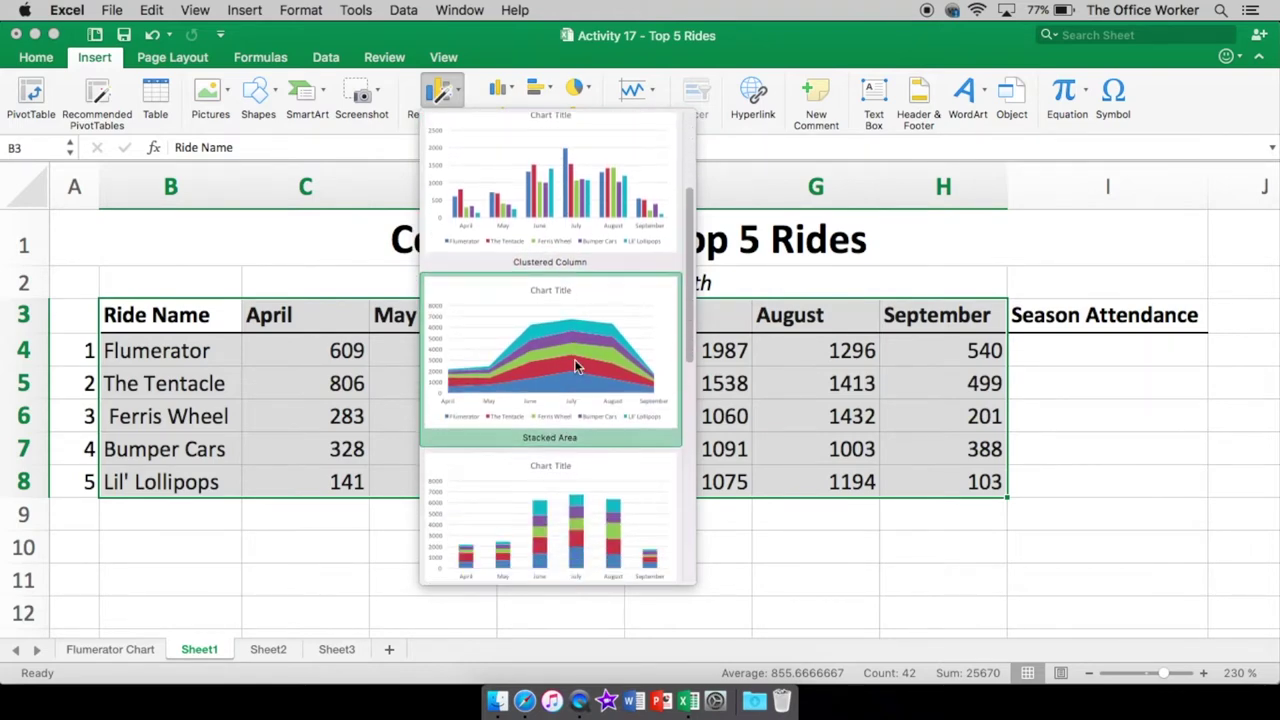
scroll(555, 330, down, 3)
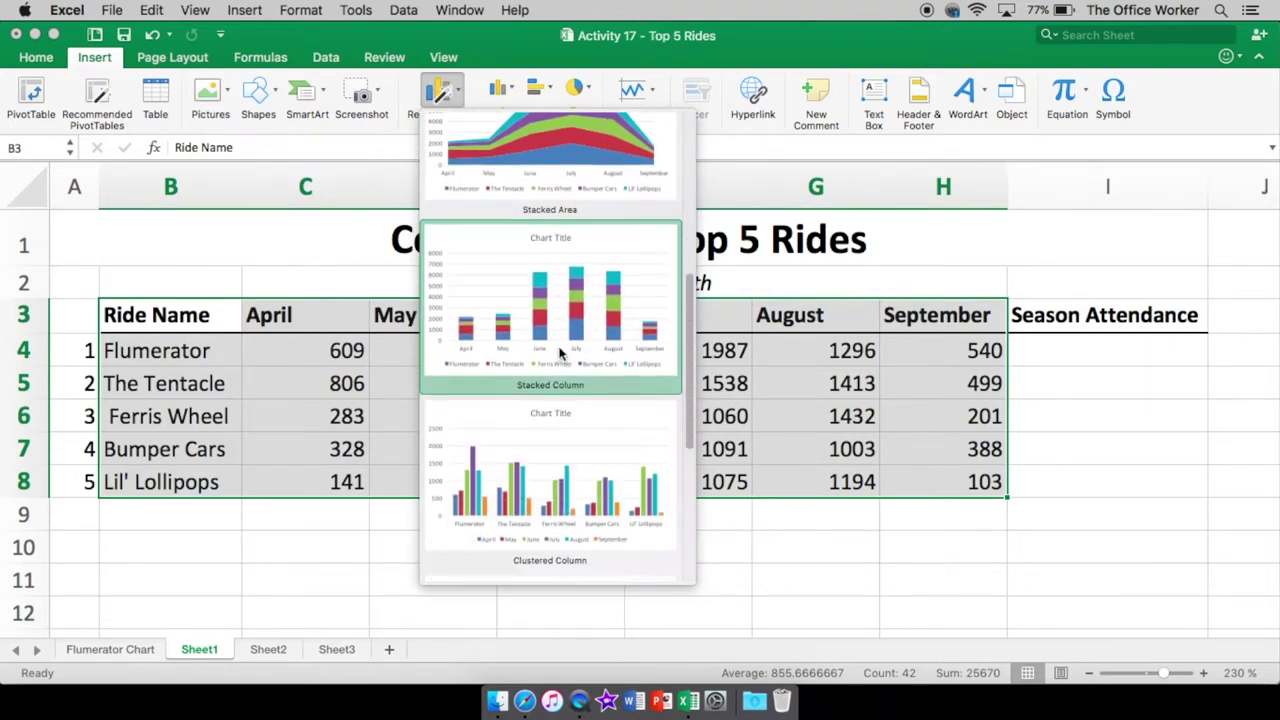
scroll(558, 348, down, 3)
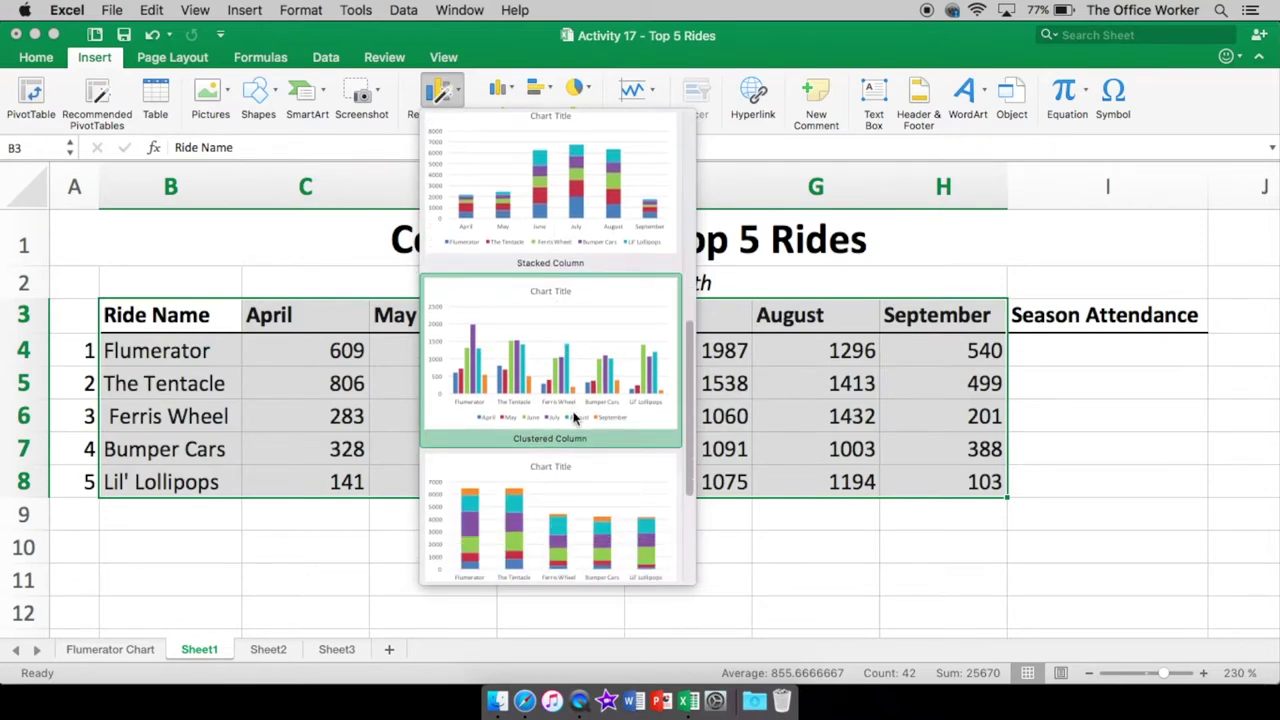
scroll(575, 420, down, 5)
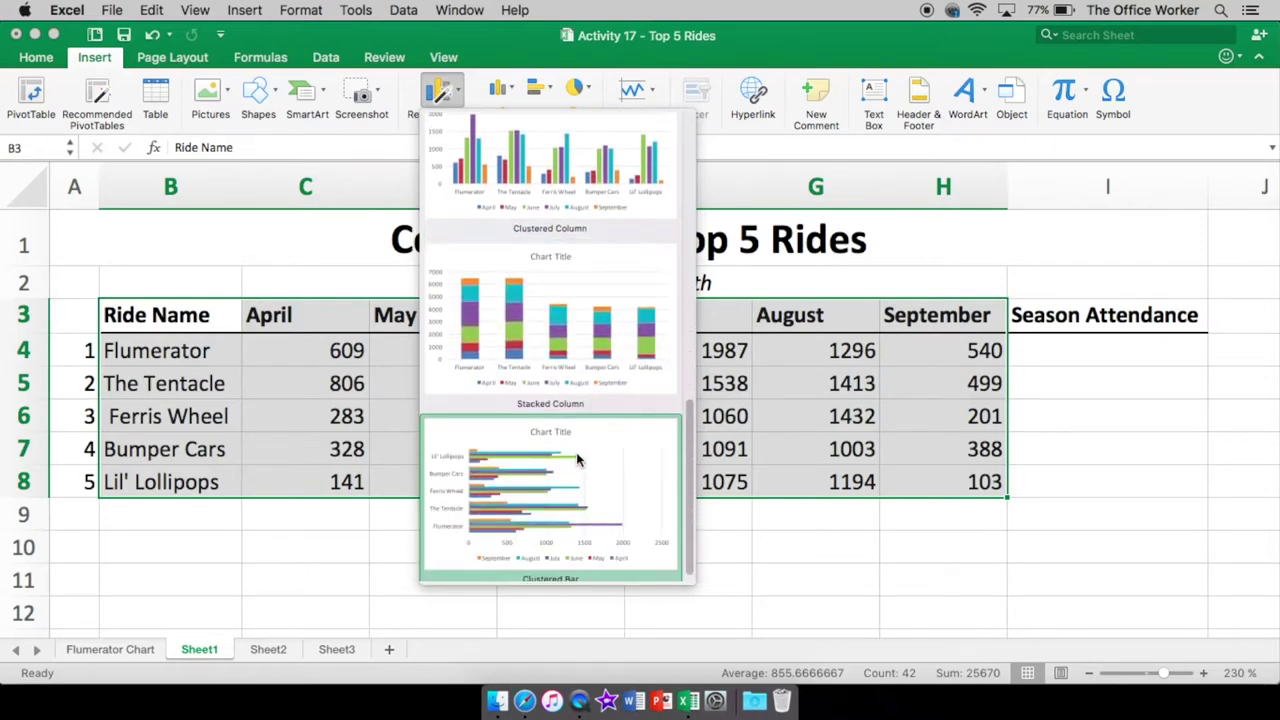
scroll(605, 465, down, 1)
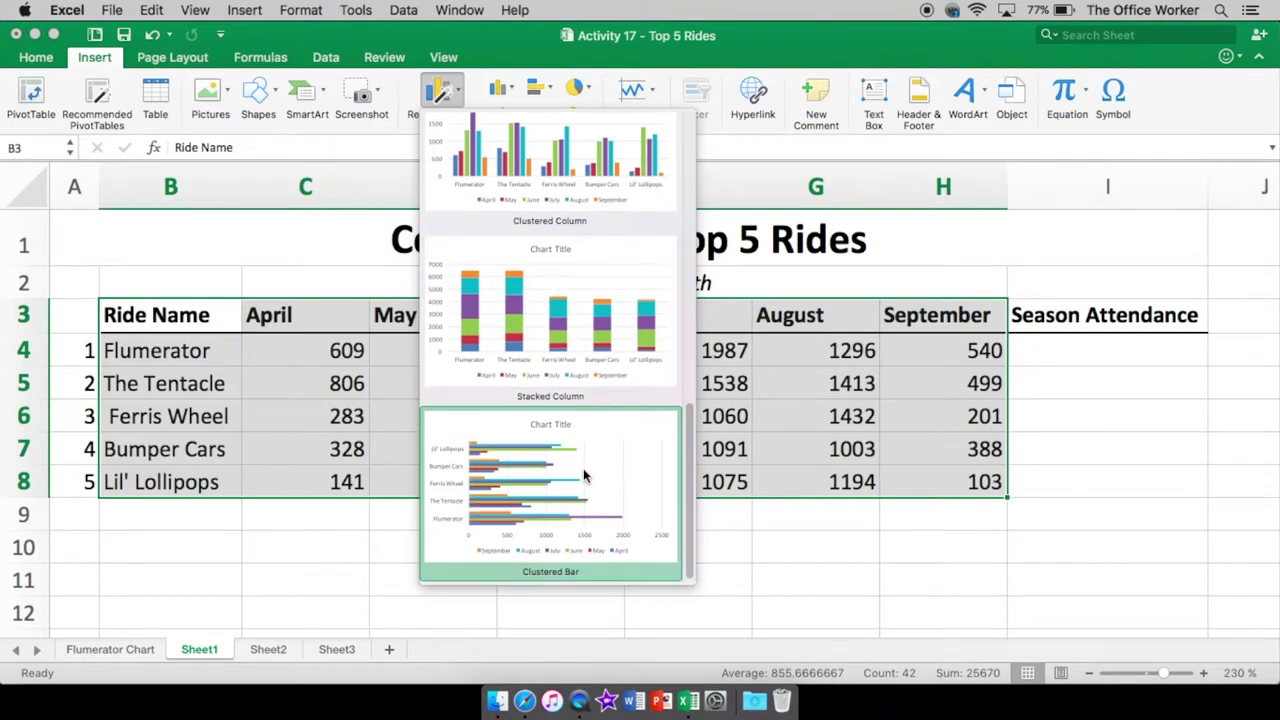
scroll(592, 480, up, 6)
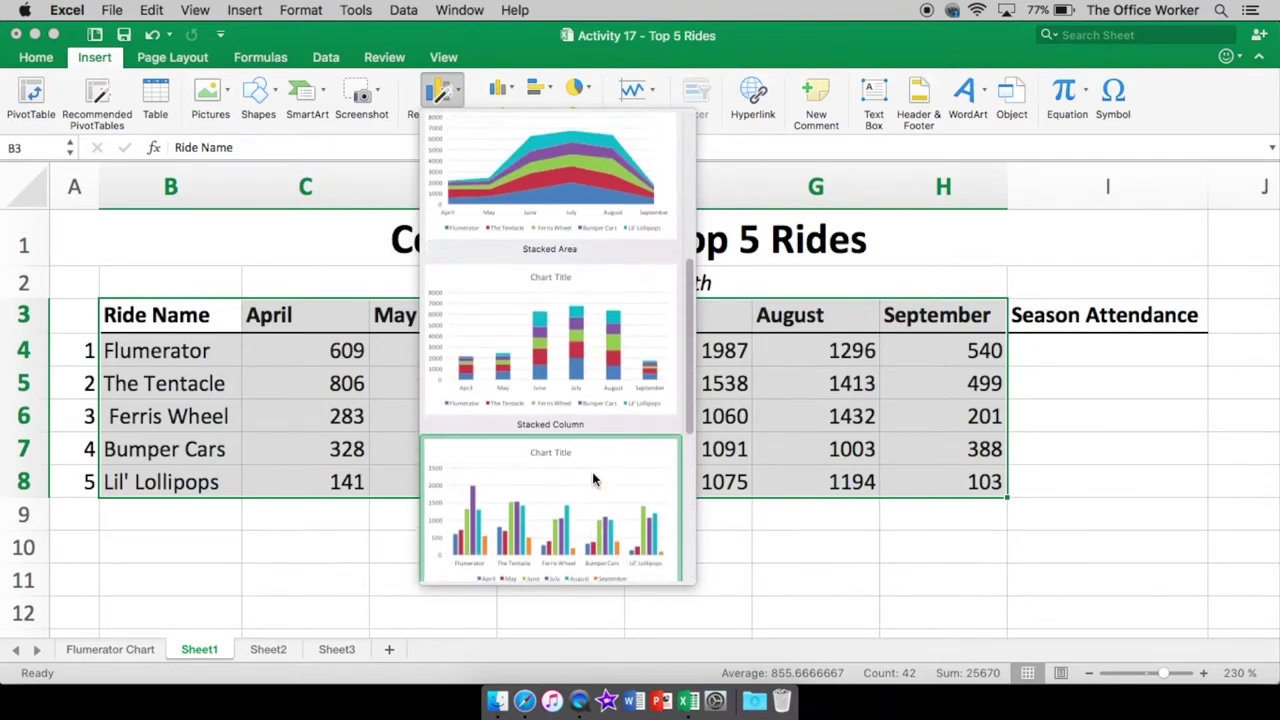
scroll(592, 479, down, 2)
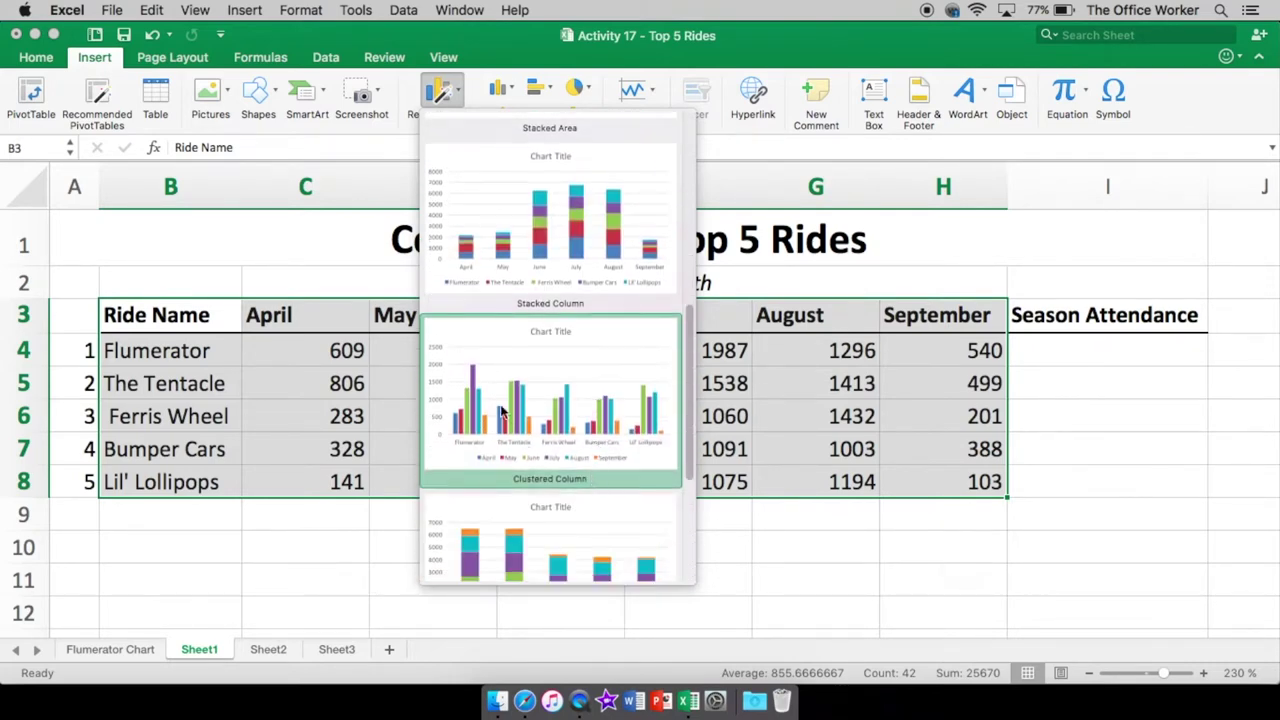
scroll(580, 421, up, 4)
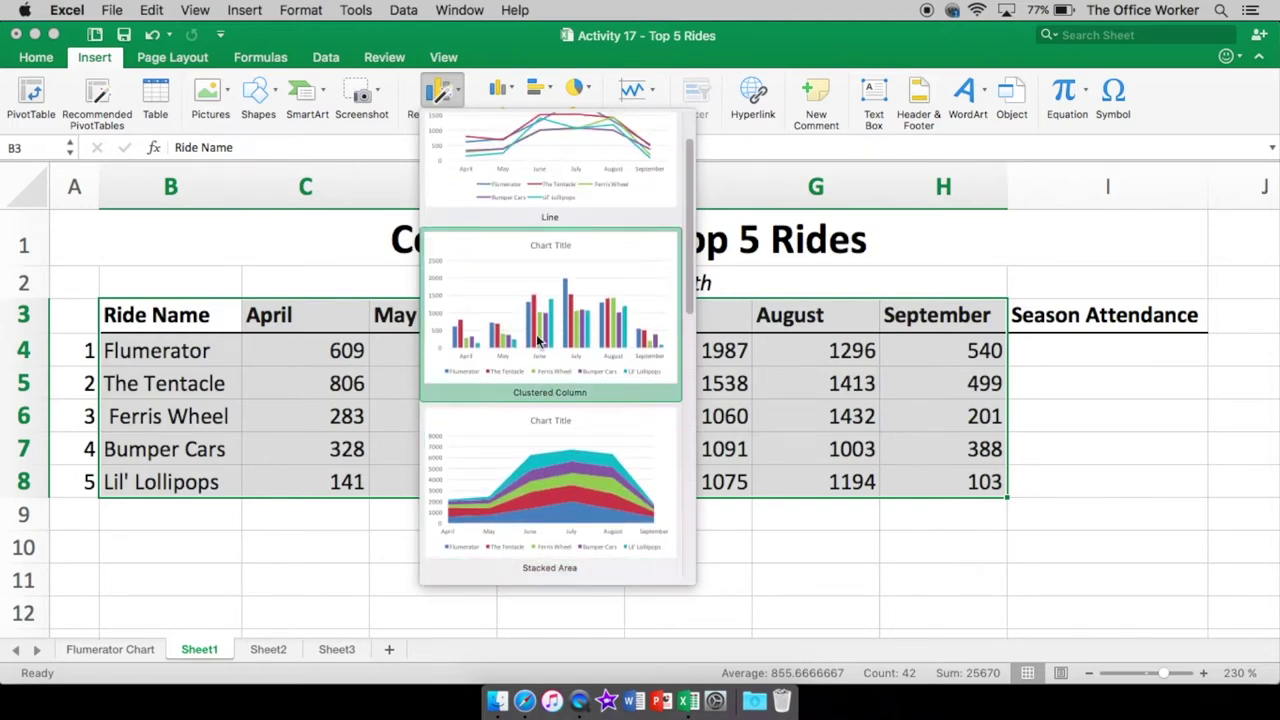
scroll(537, 340, up, 1)
scroll(537, 340, down, 2)
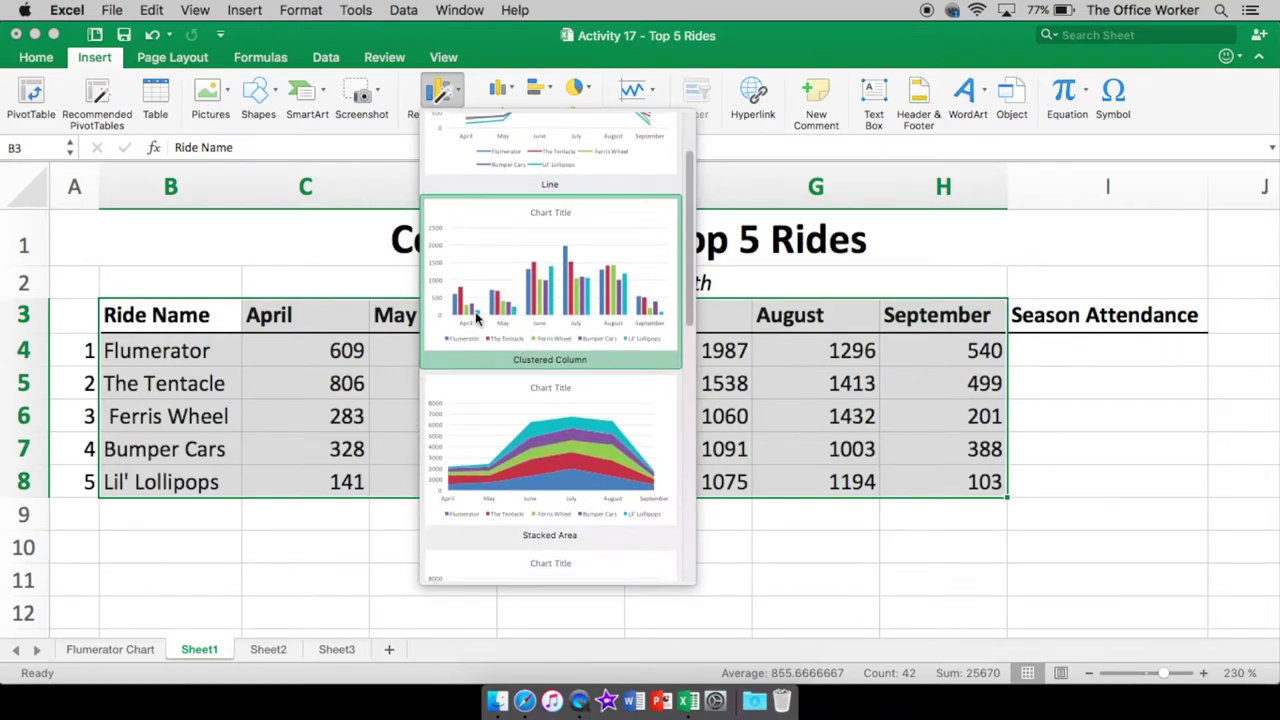
scroll(573, 392, down, 5)
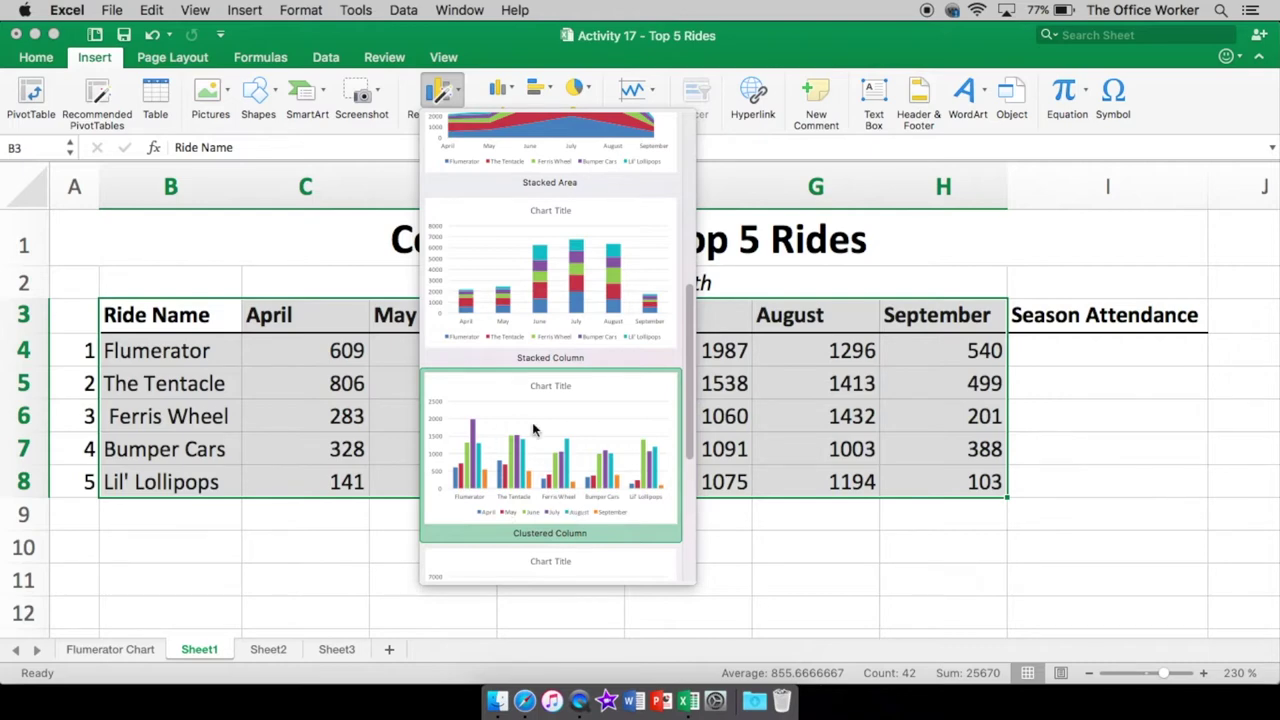
click(516, 458)
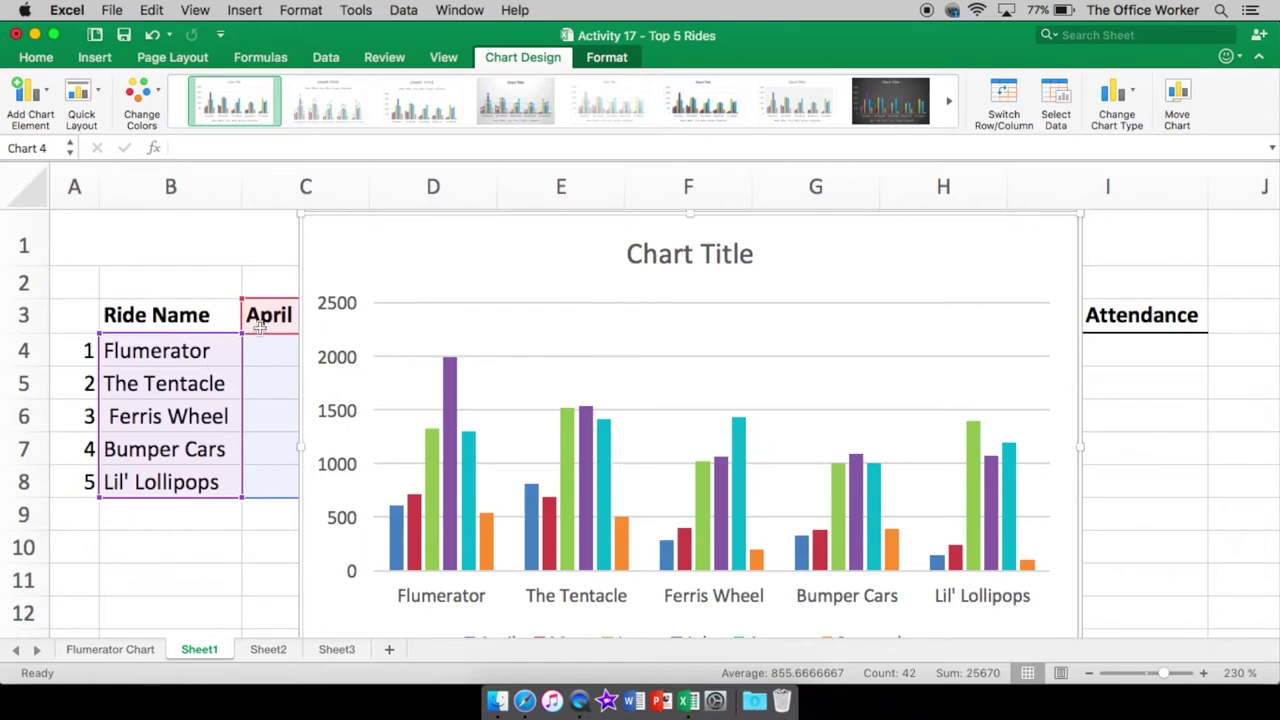
Move the chart to a new sheet named 'Riders on each Ride'
right_click(1026, 242)
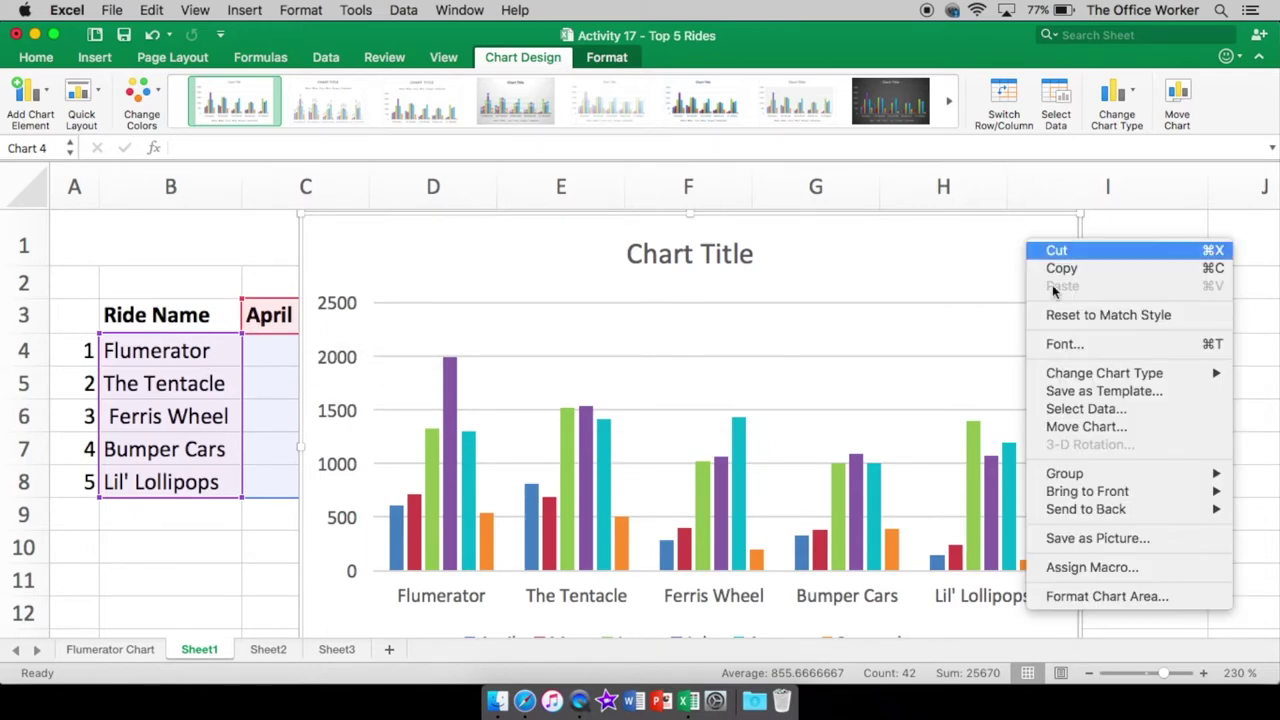
click(1081, 427)
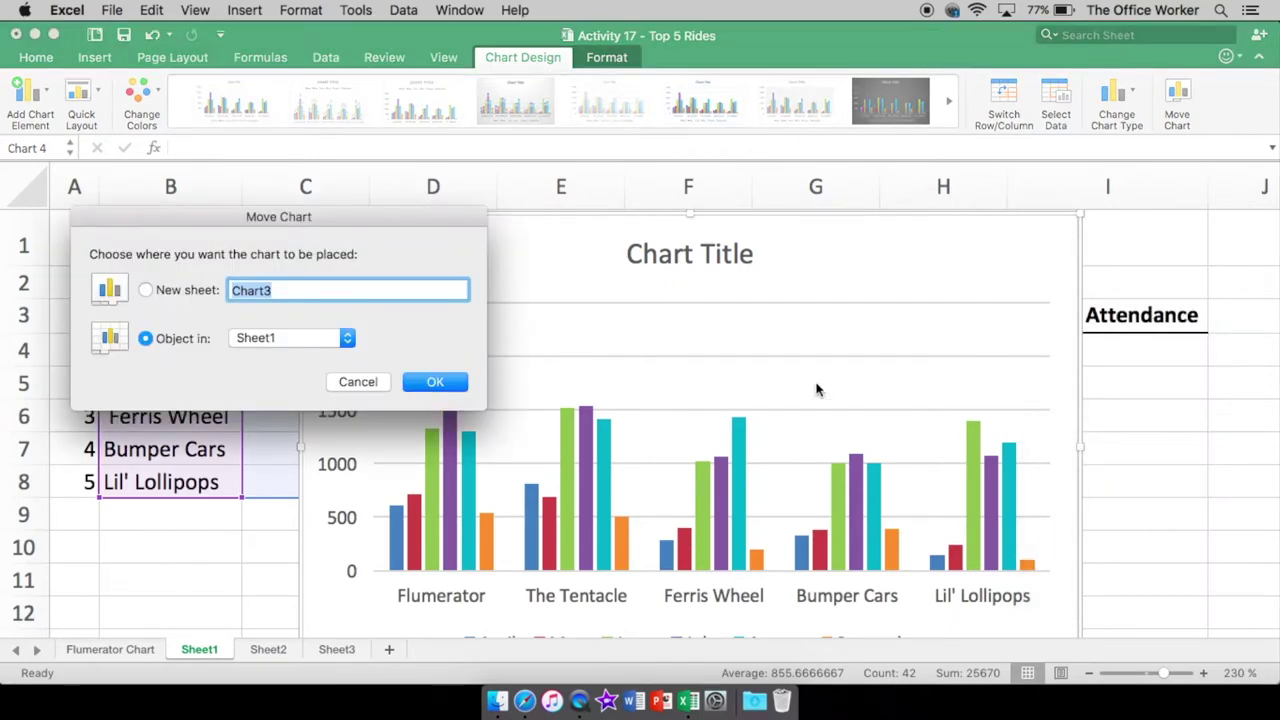
click(212, 290)
drag(310, 214, 687, 292)
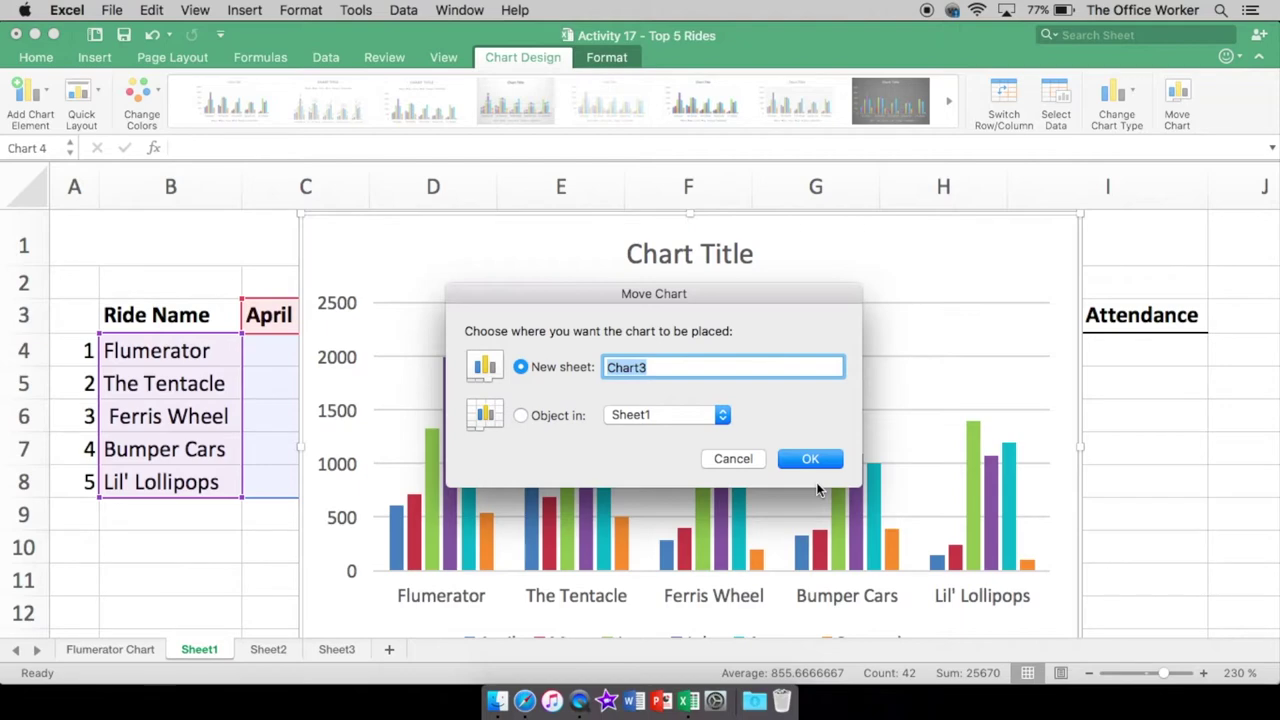
text(Riders on each Ride)
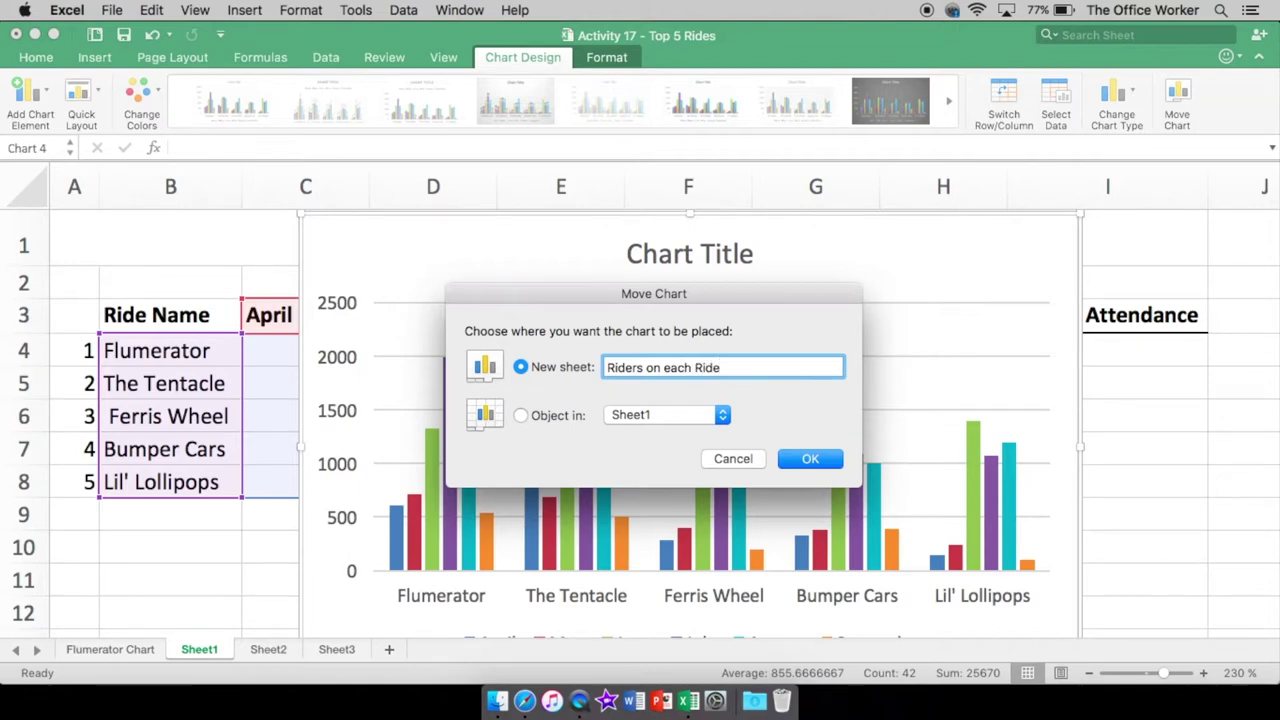
click(815, 460)
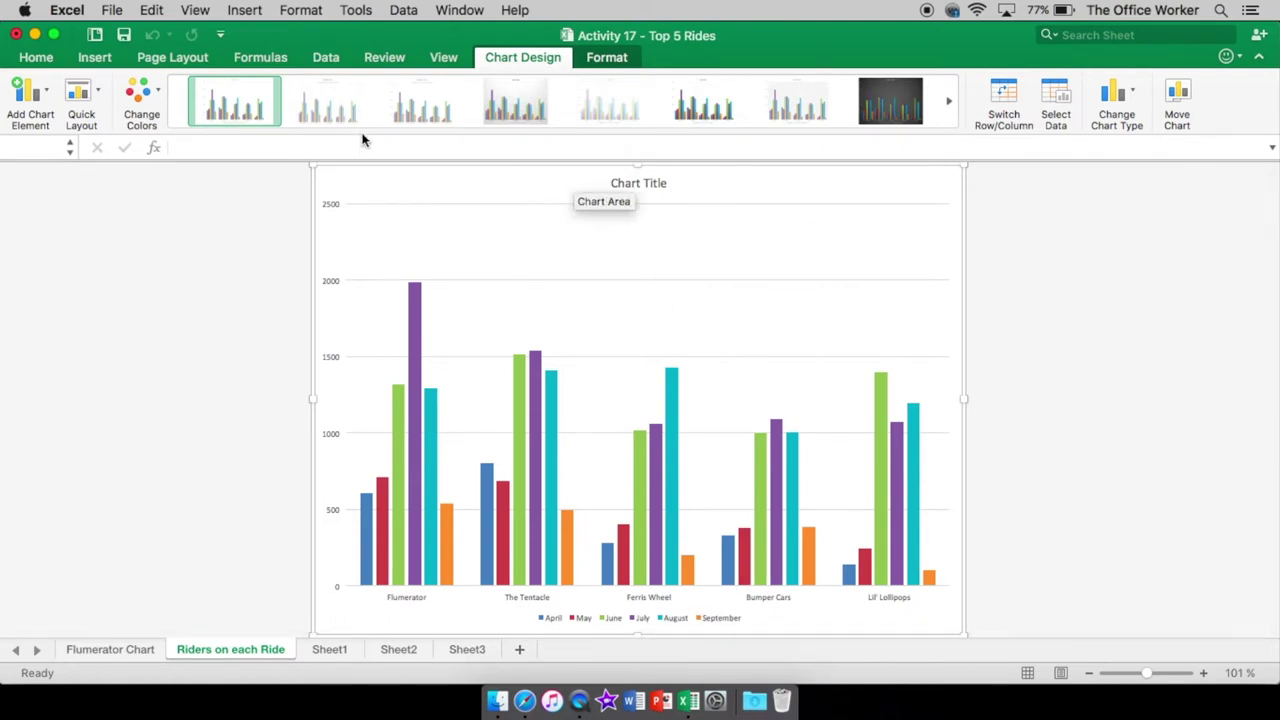
Place the April–September legend on the right side of the chart
click(46, 92)
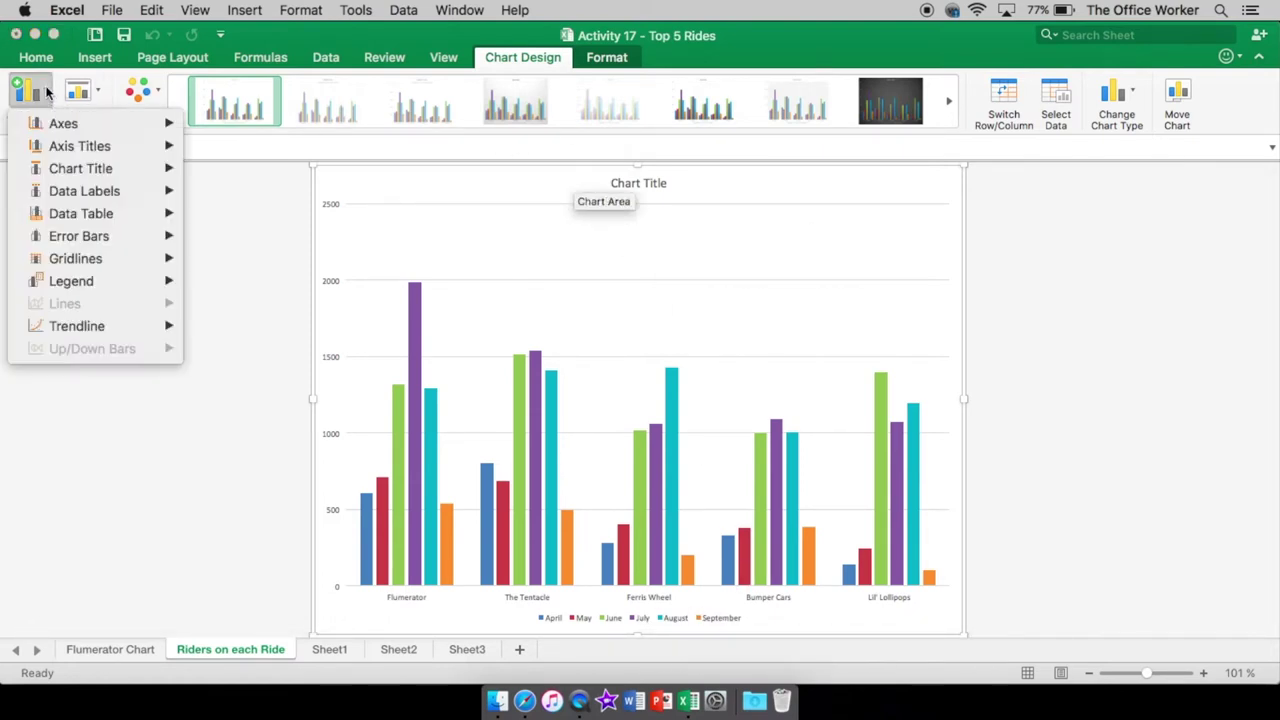
click(44, 95)
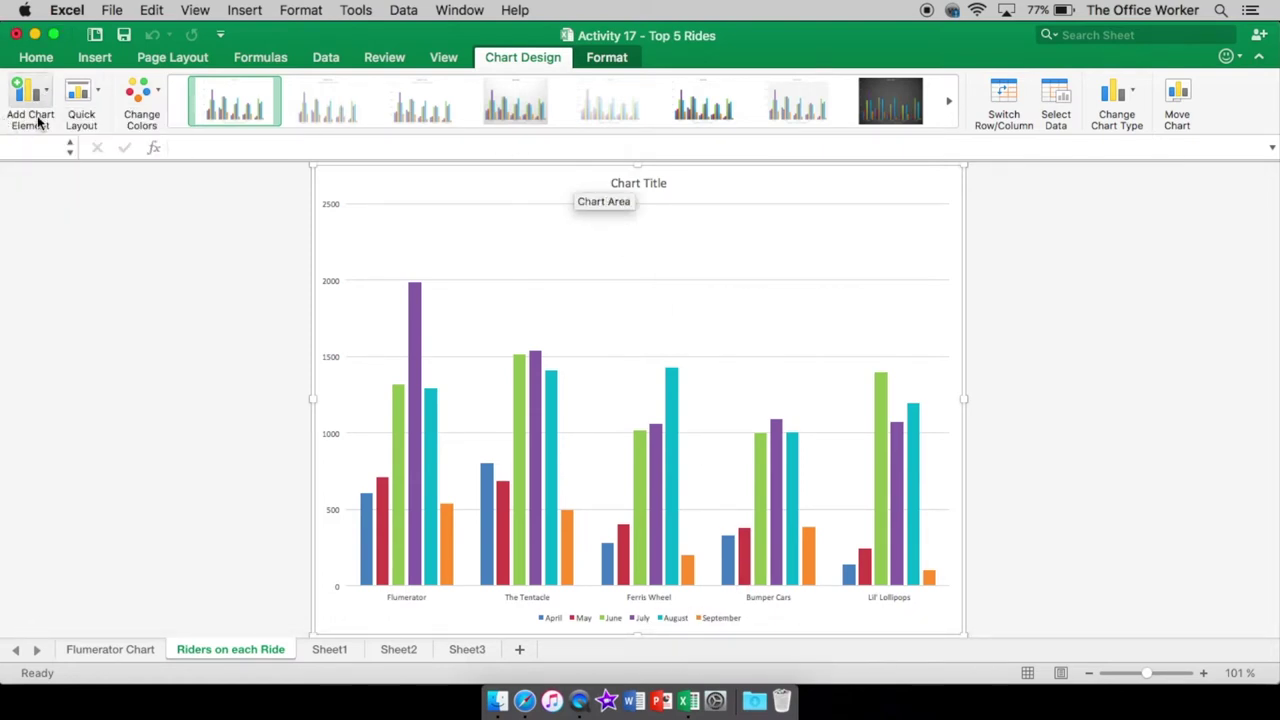
click(47, 90)
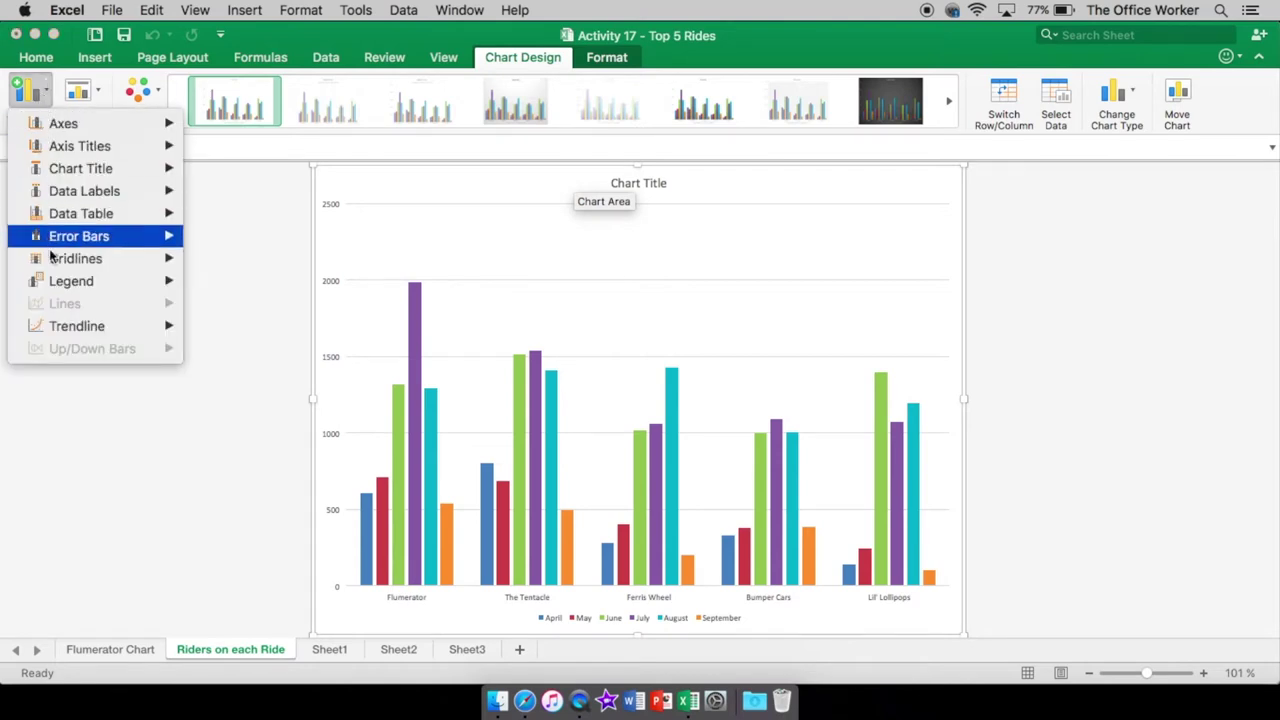
mouse_move(78, 284)
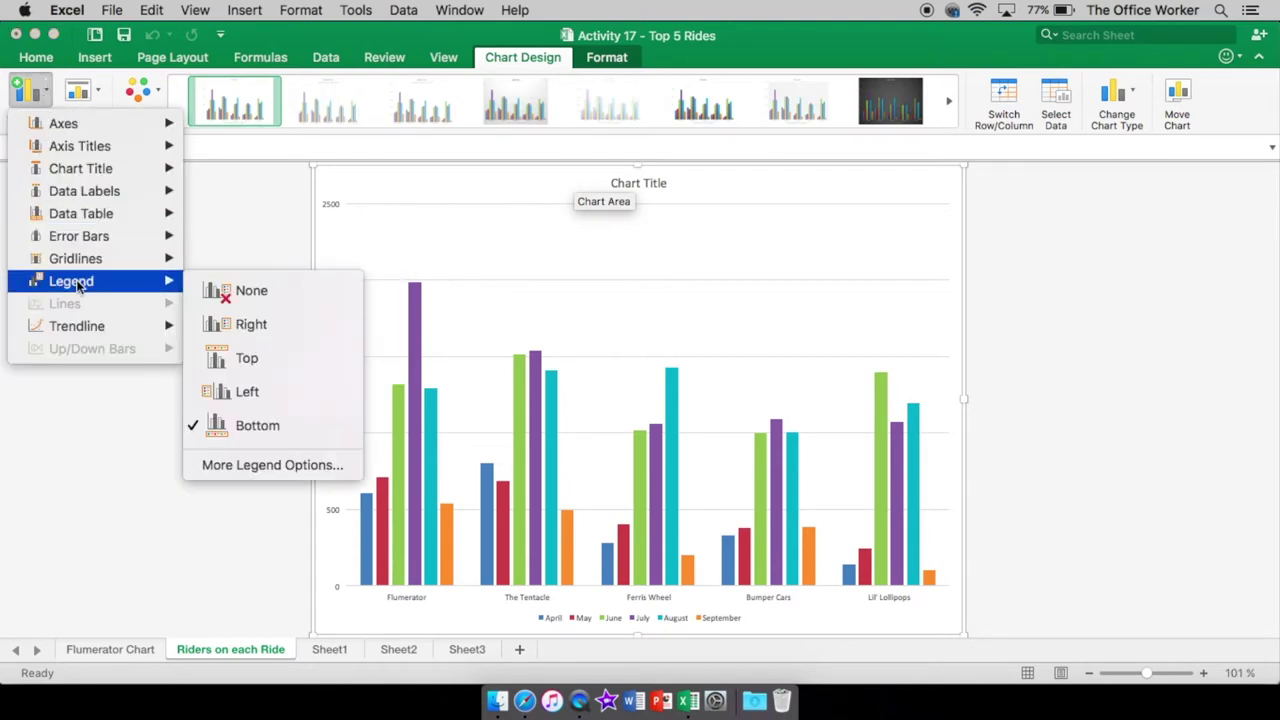
click(252, 325)
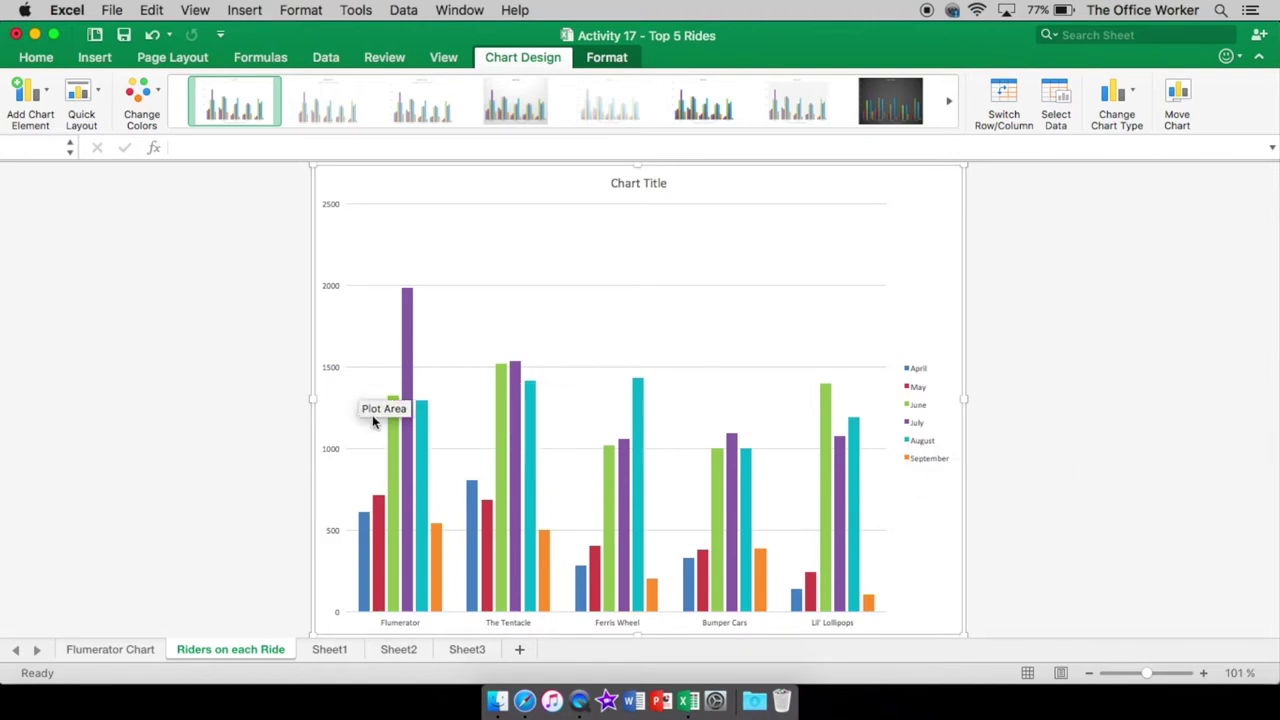
click(52, 99)
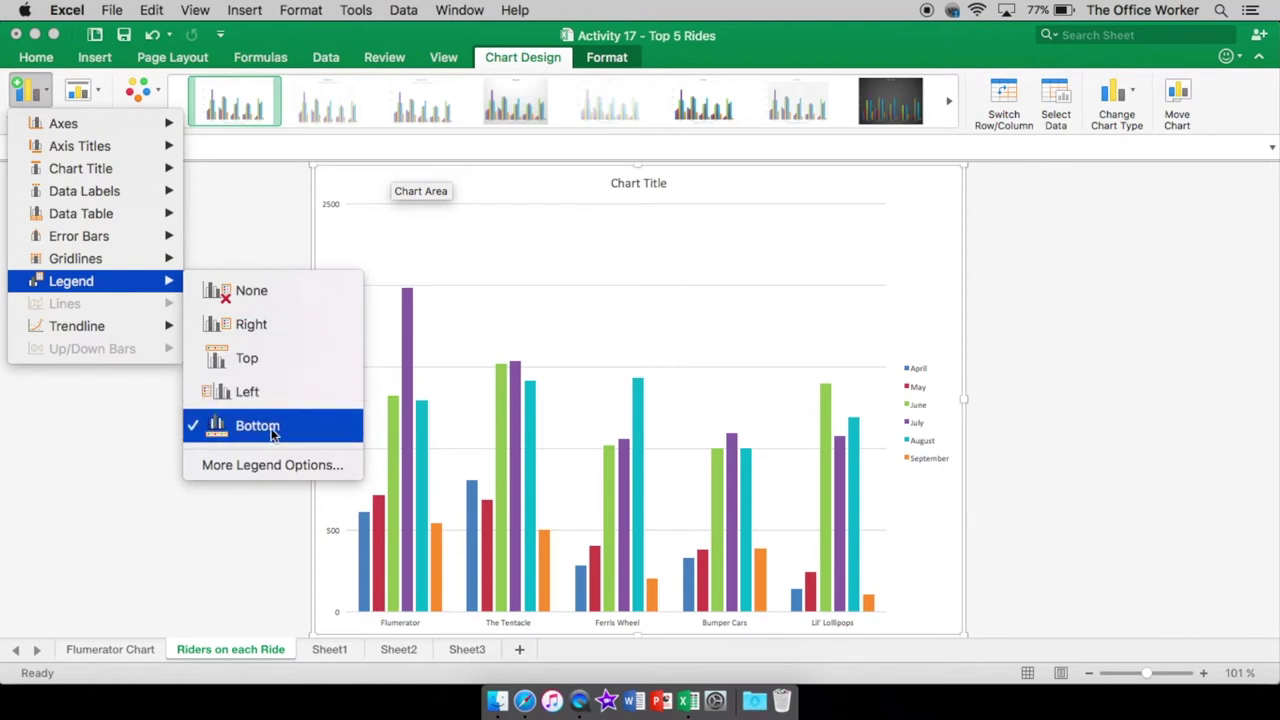
click(270, 332)
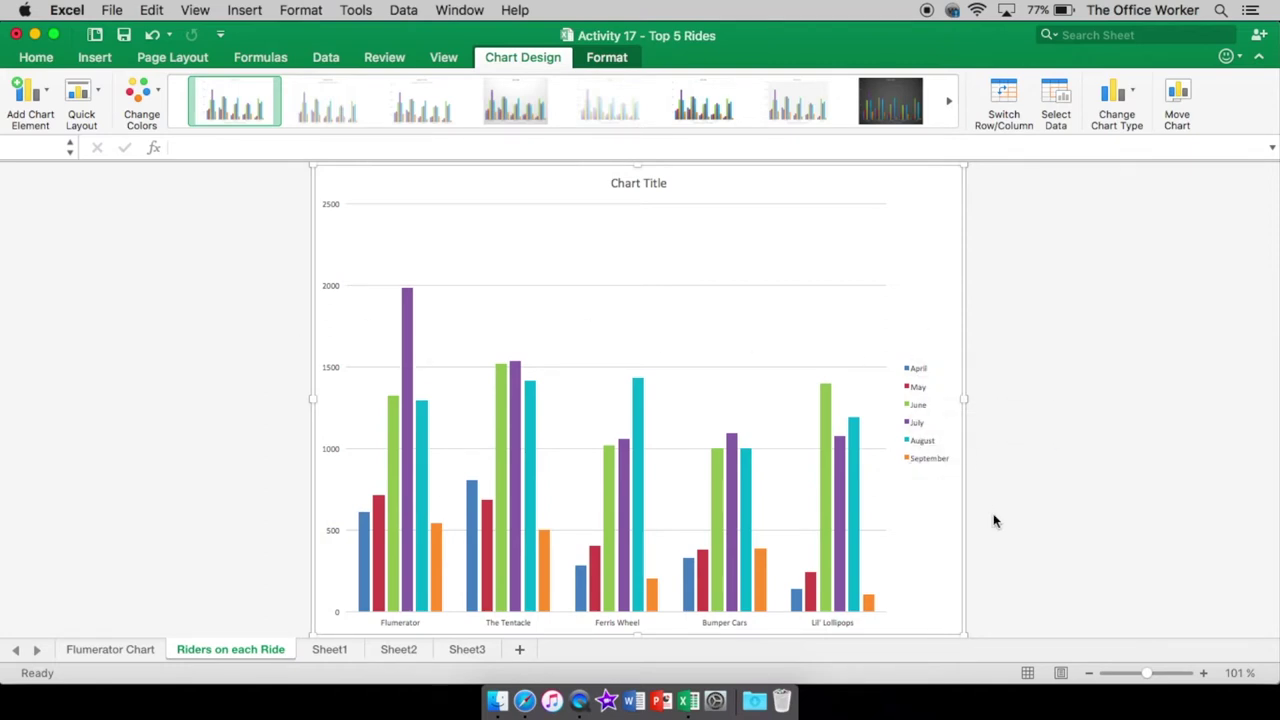
Zoom the chart sheet to 130% and replace the placeholder title with 'Number of Riders'
click(1203, 673)
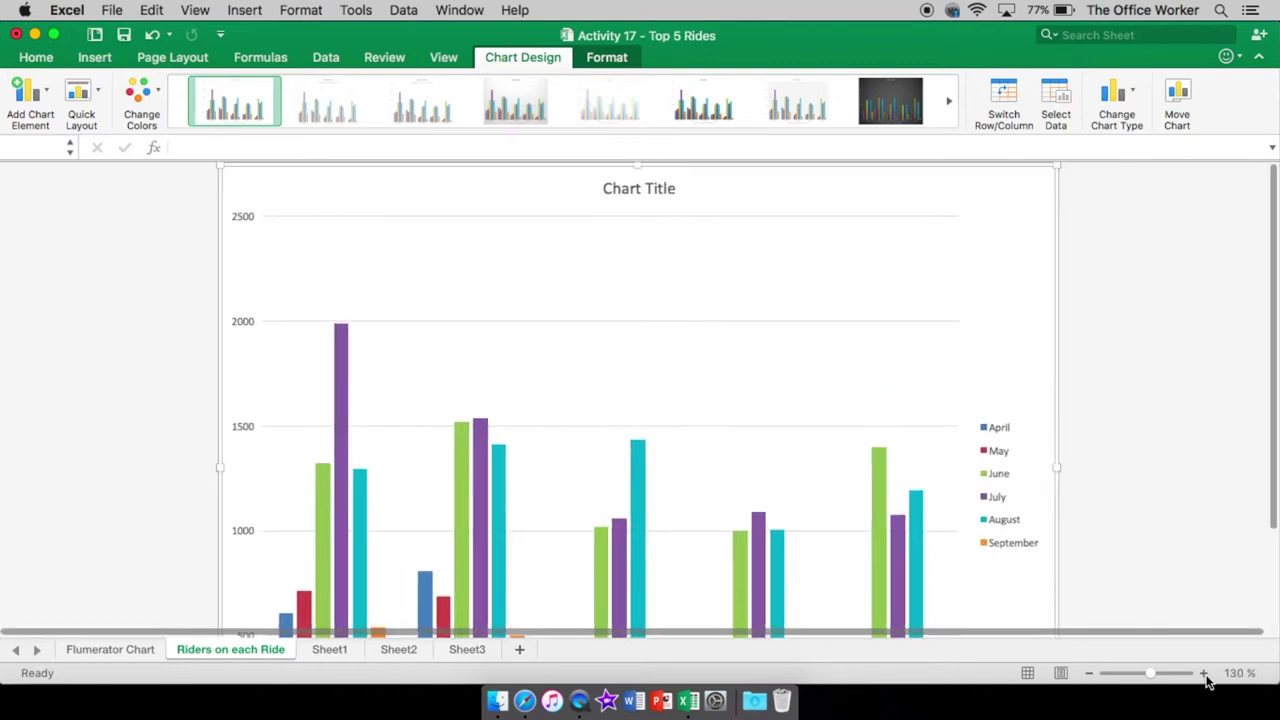
click(639, 190)
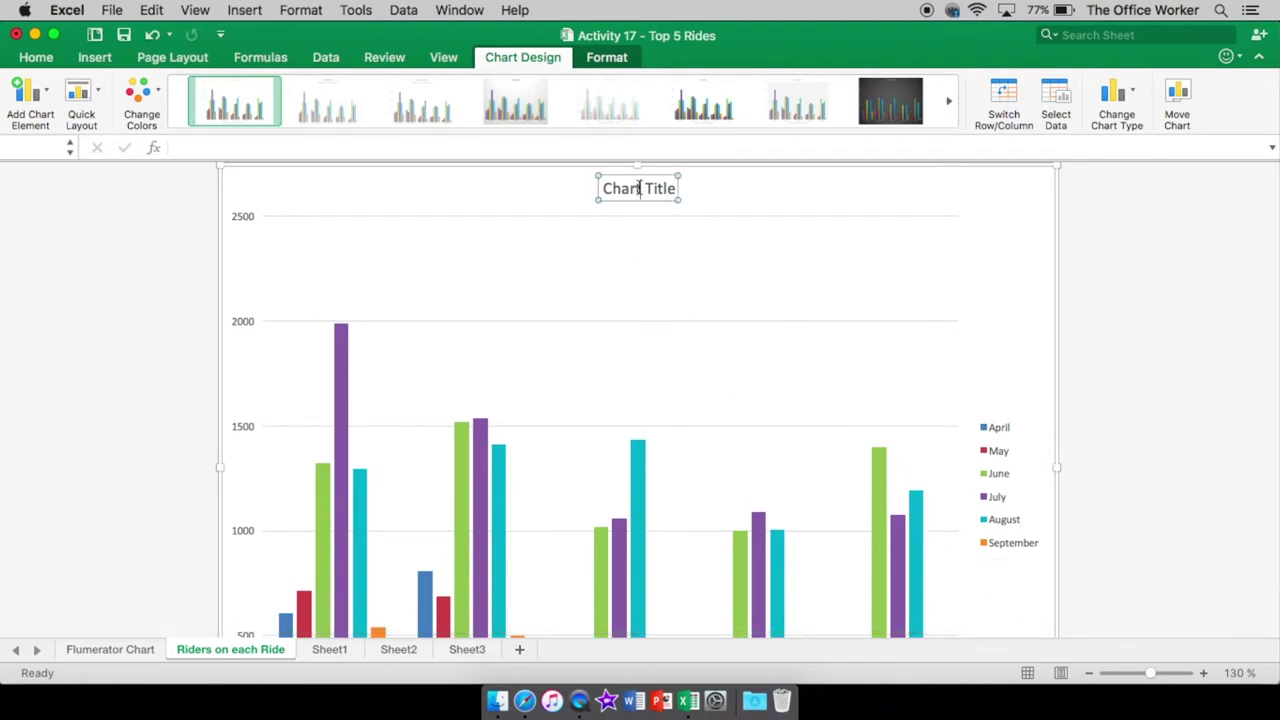
triple_click(639, 188)
scroll(655, 350, down, 3)
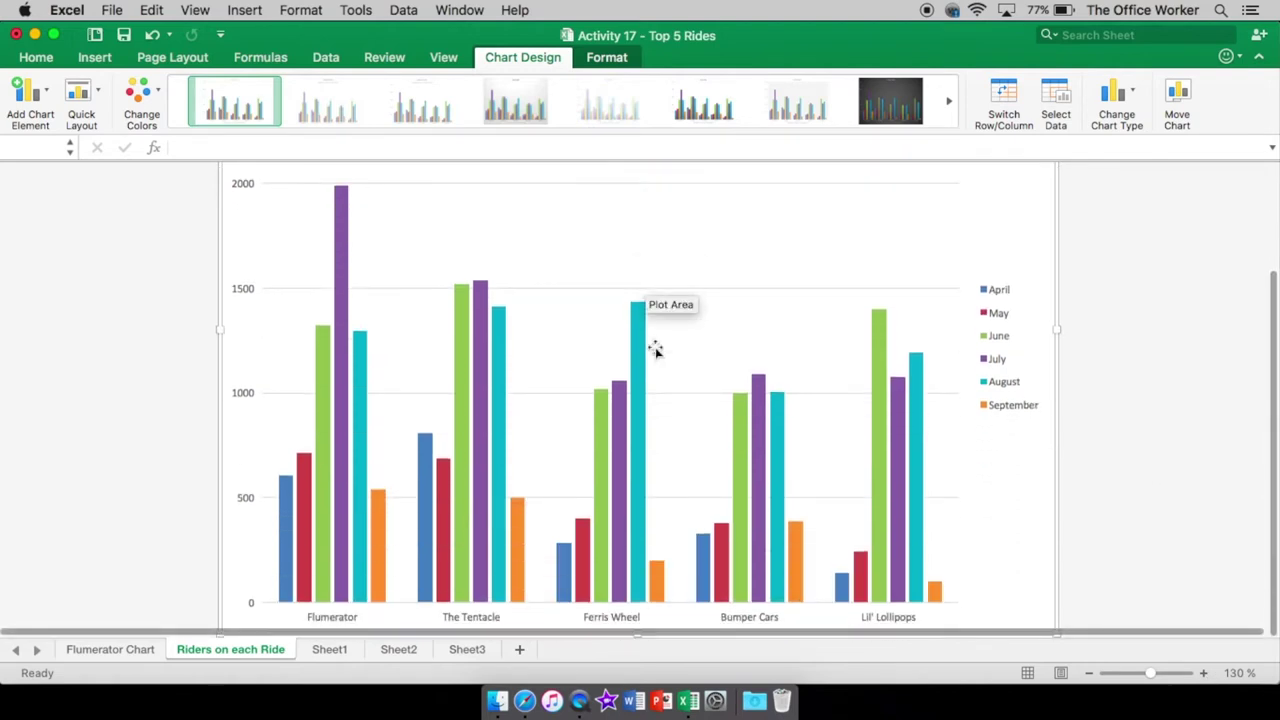
scroll(655, 350, up, 3)
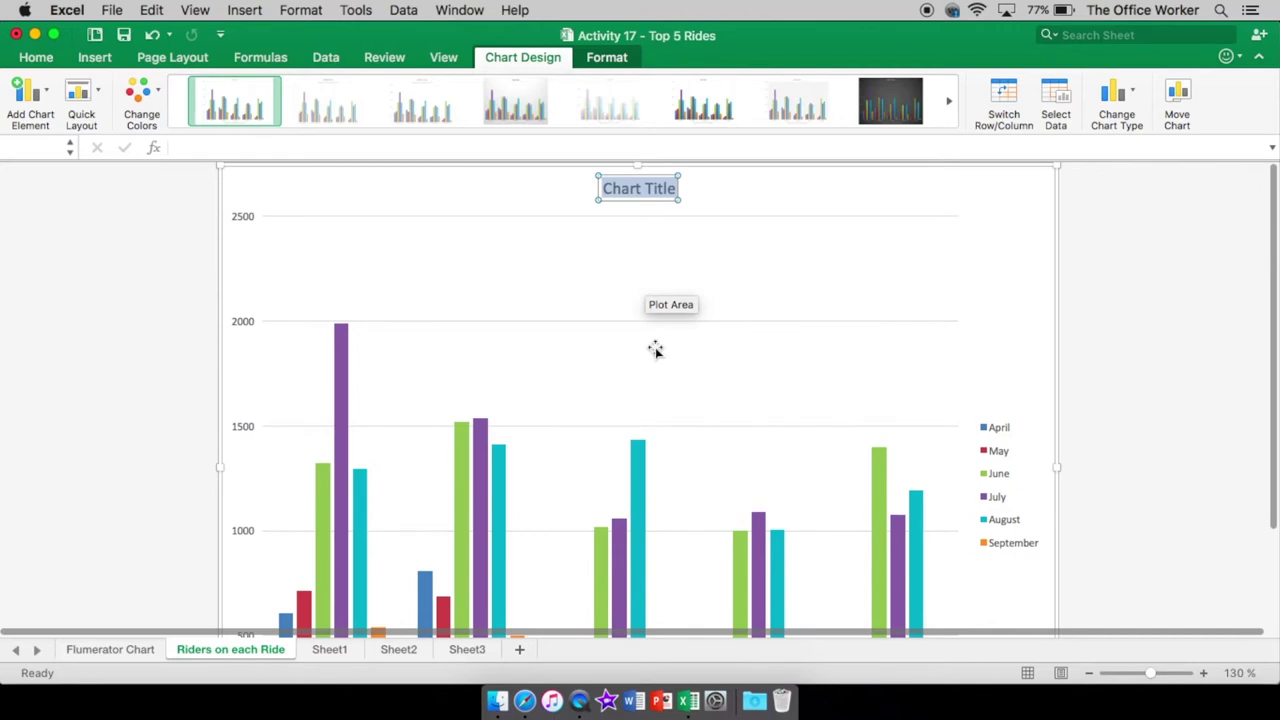
text(Number of Rid)
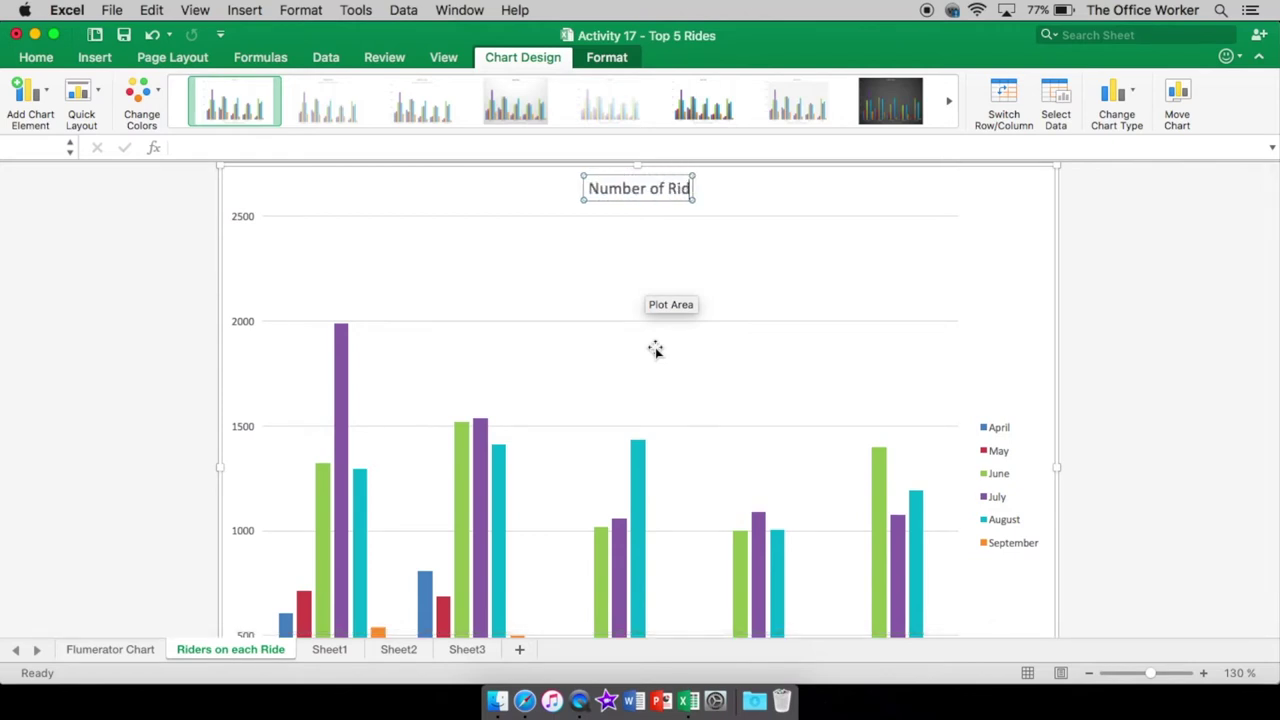
text(ers on)
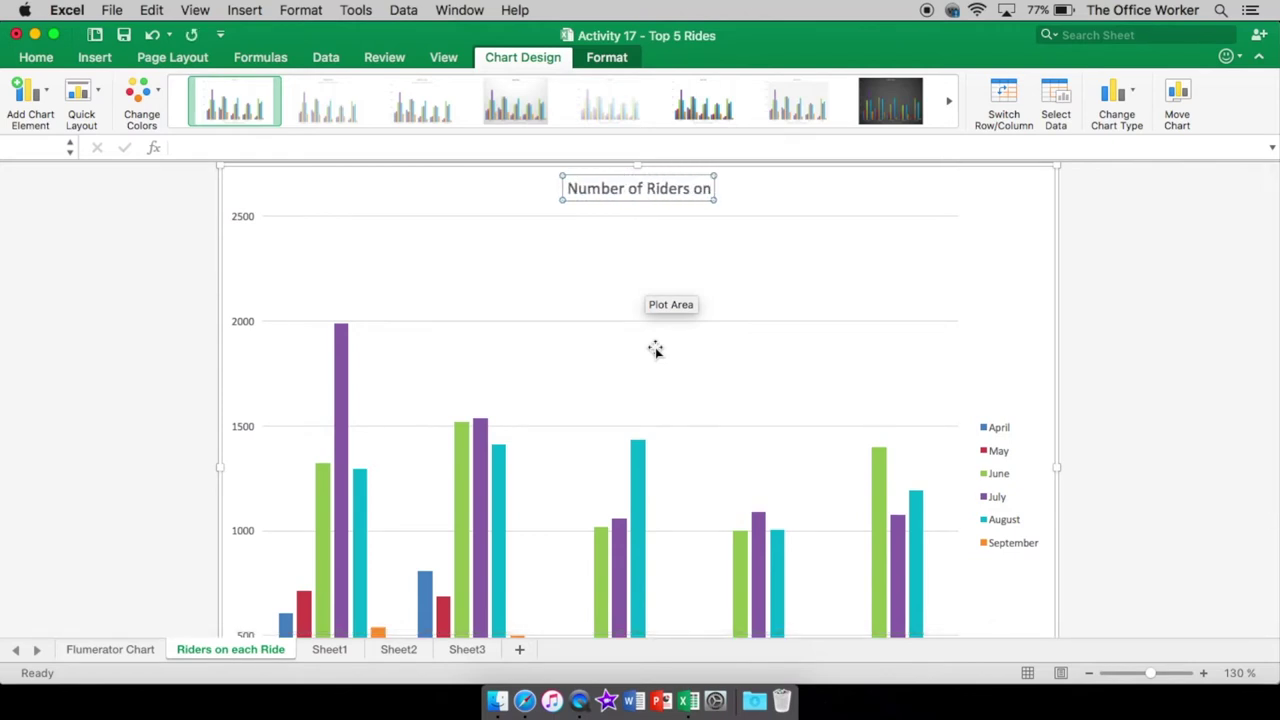
key(BackSpace)
key(BackSpace)
key(BackSpace)
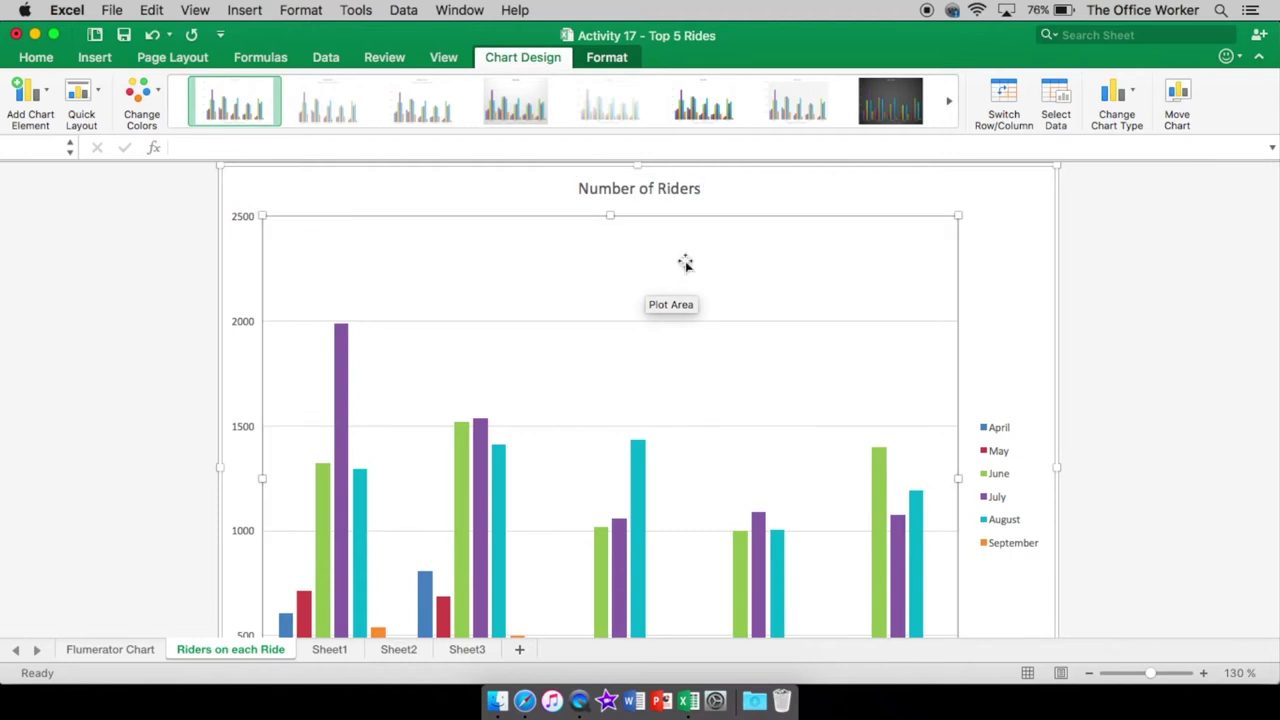
Select the entire 'Number of Riders' title text so it can be formatted
double_click(648, 188)
triple_click(648, 188)
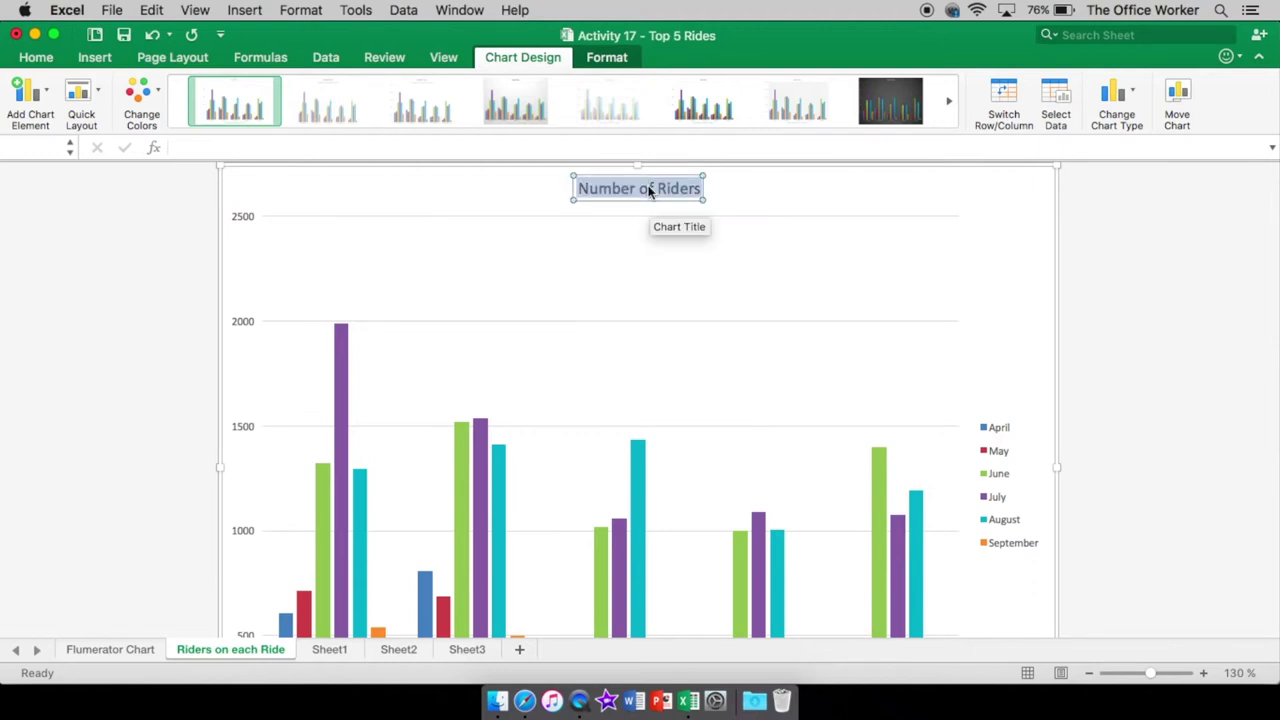
click(671, 189)
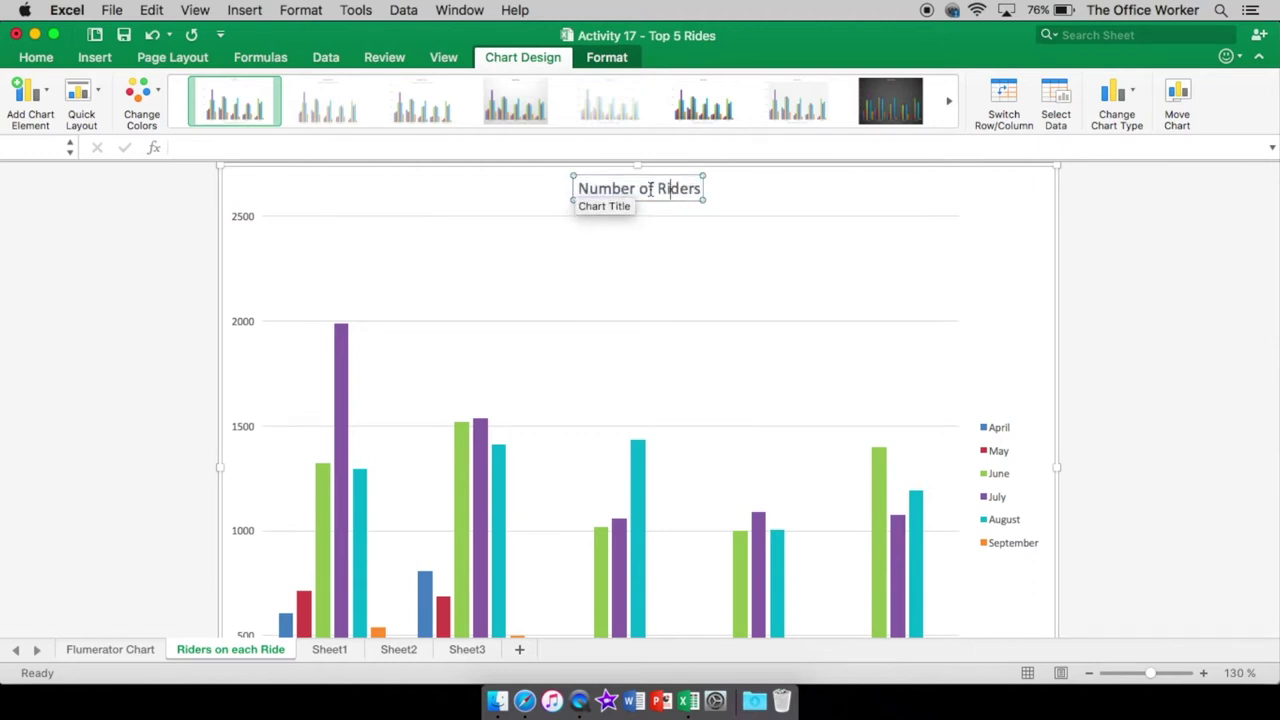
drag(581, 188, 704, 190)
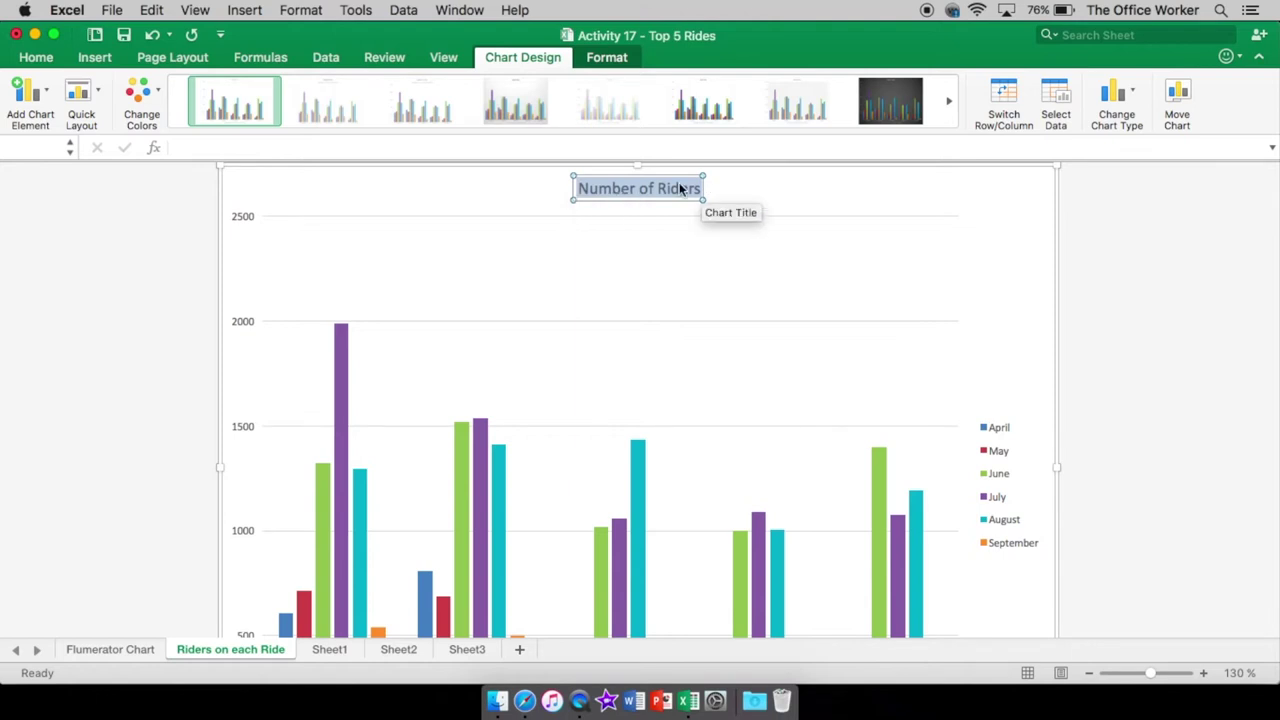
click(635, 188)
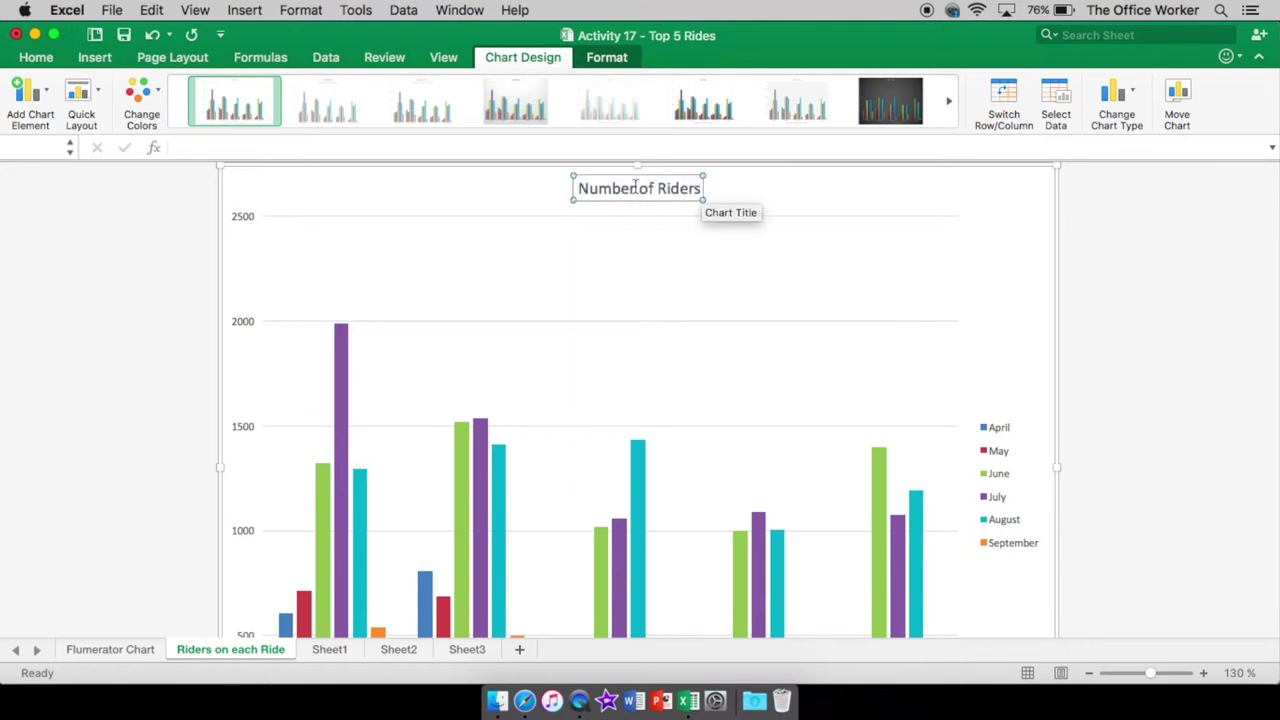
triple_click(635, 188)
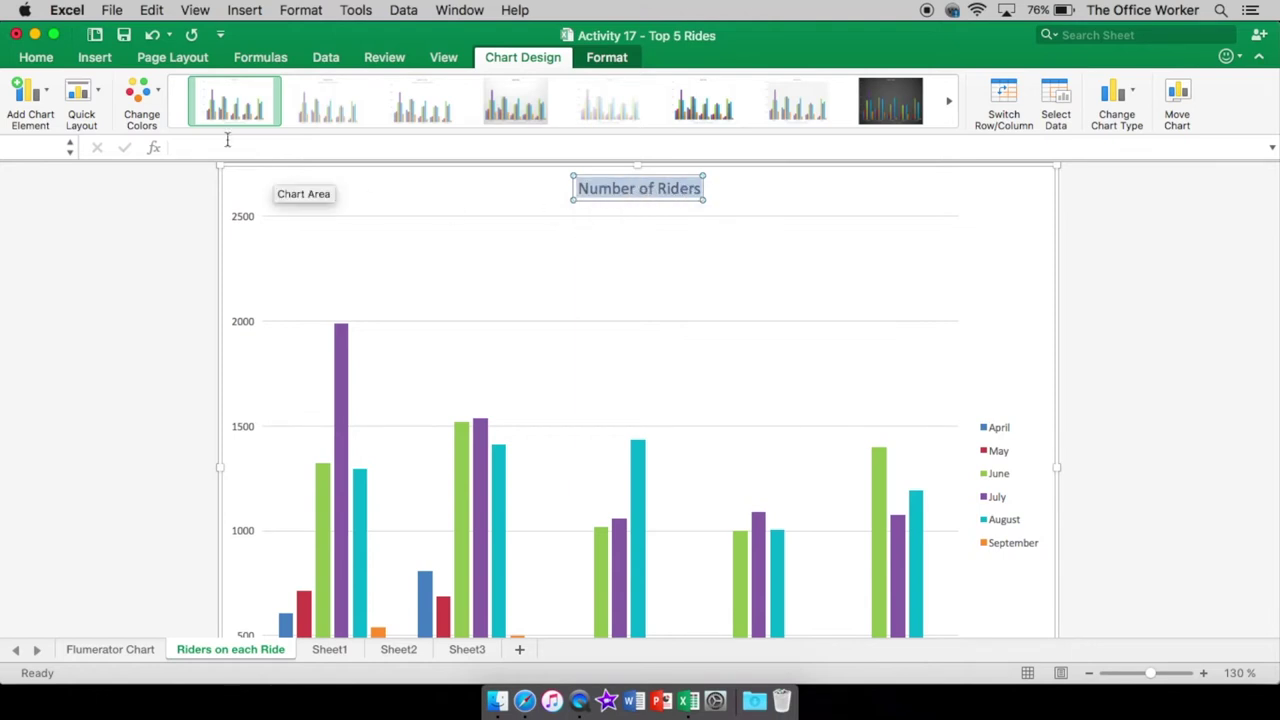
click(48, 59)
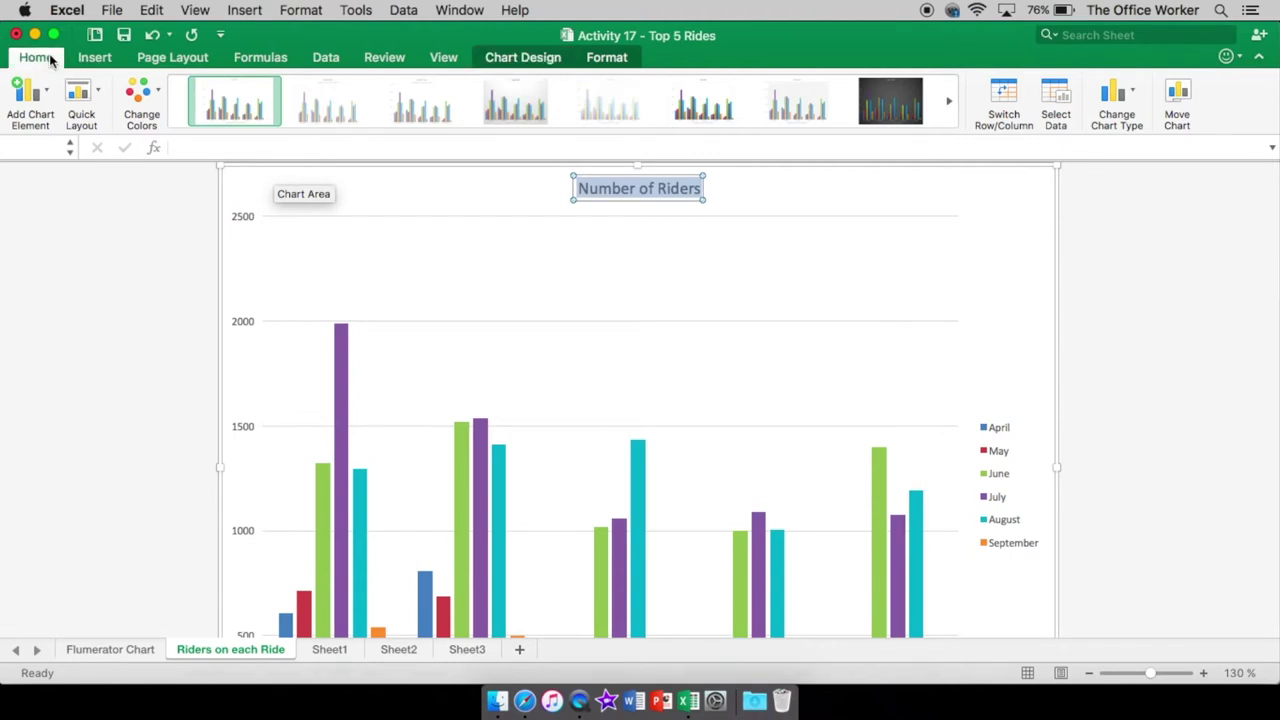
Make the chart title 20 pt, bold, in the Apple Chancery font
click(280, 88)
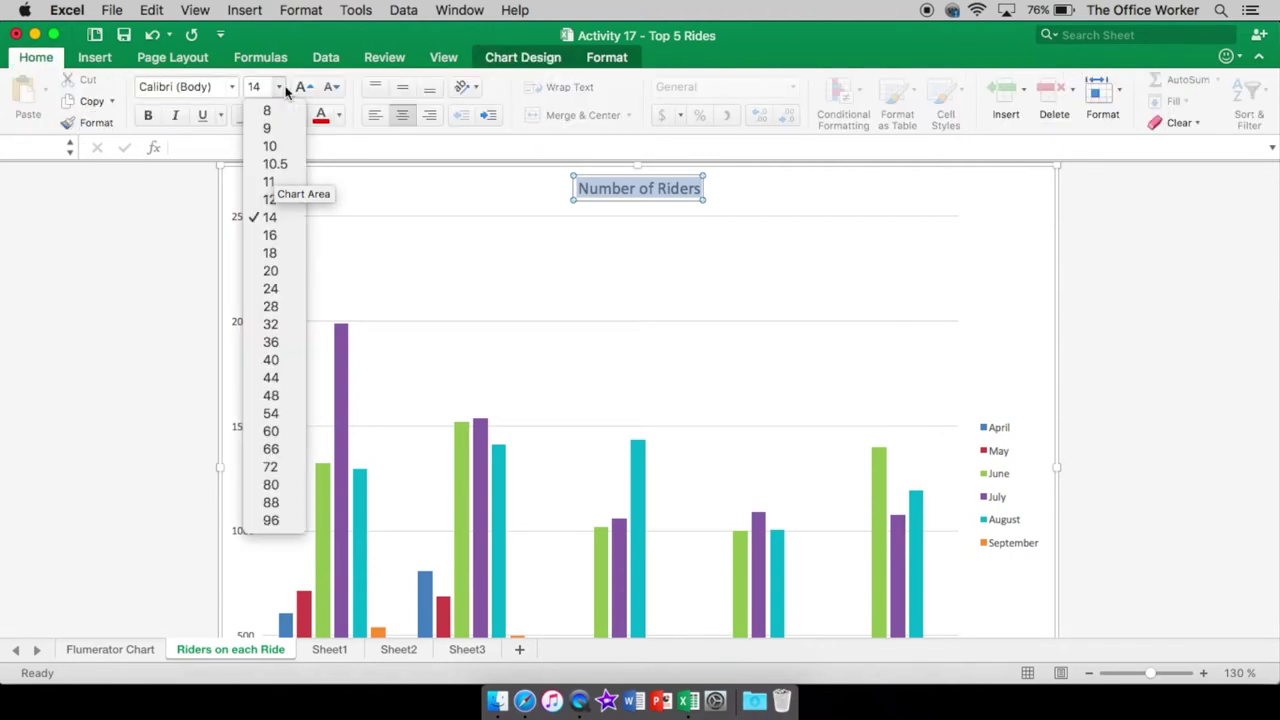
click(272, 269)
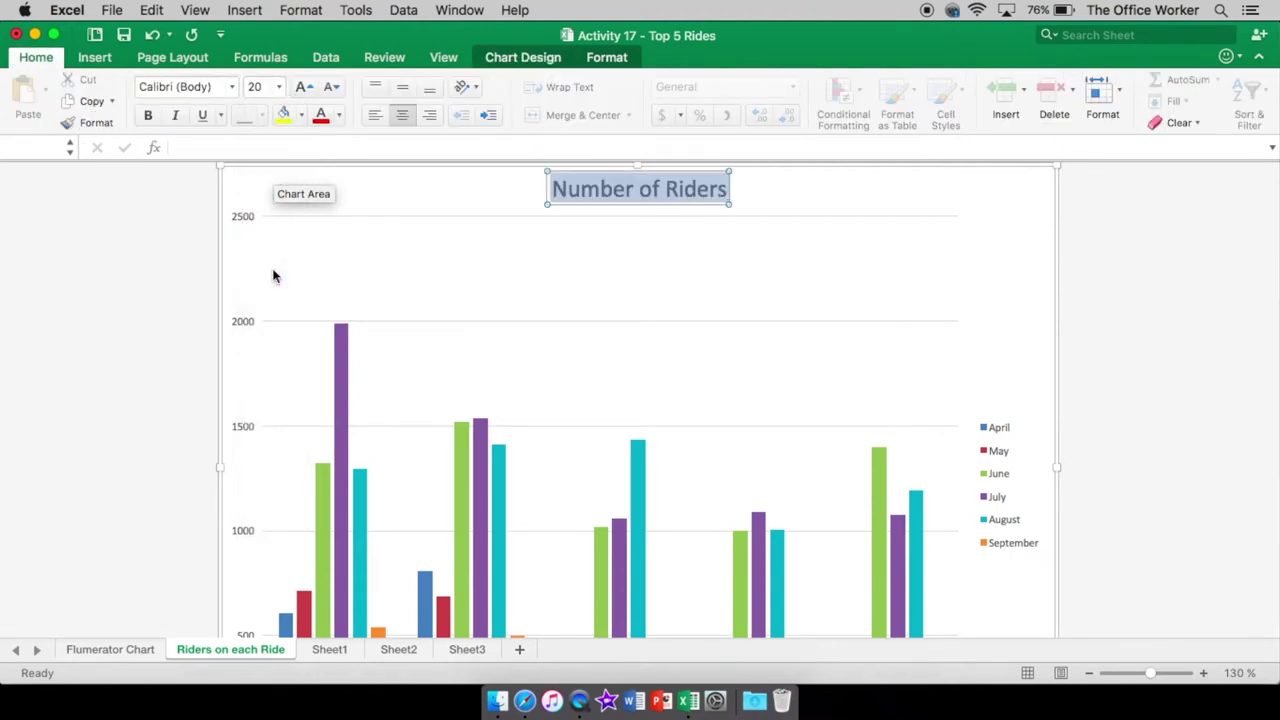
click(148, 115)
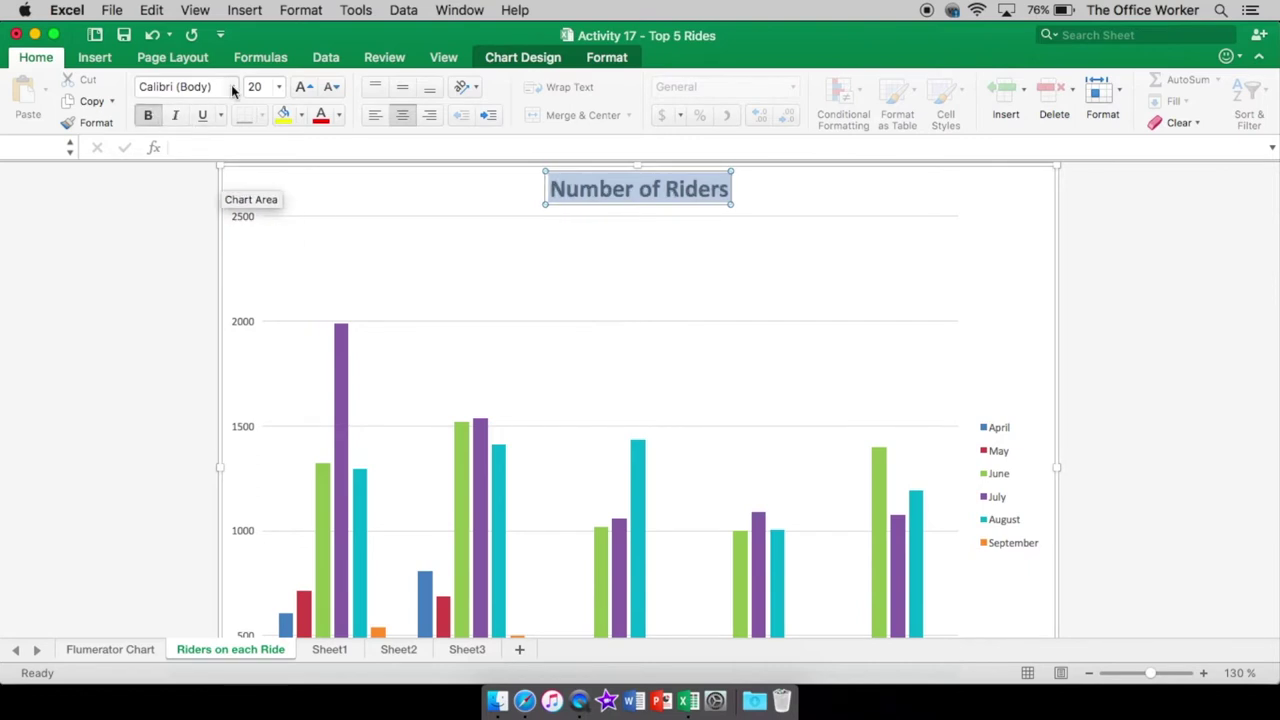
click(231, 86)
mouse_move(213, 305)
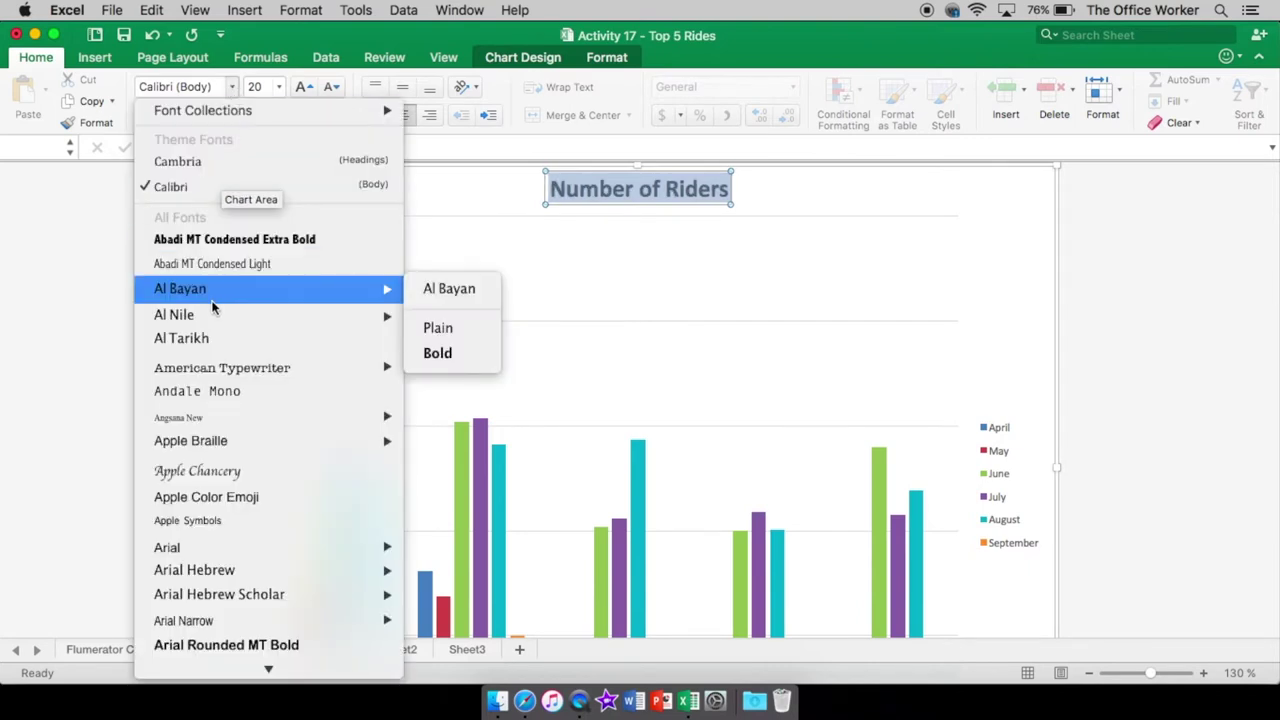
scroll(215, 320, down, 1)
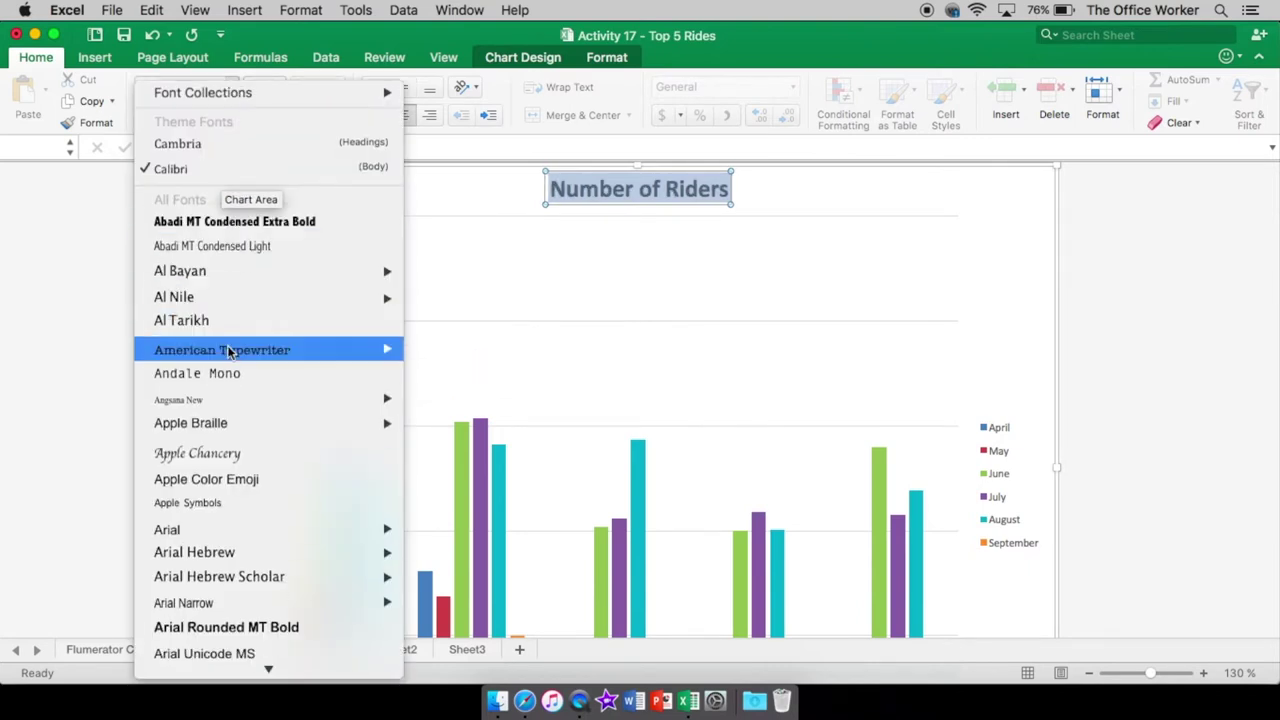
click(238, 453)
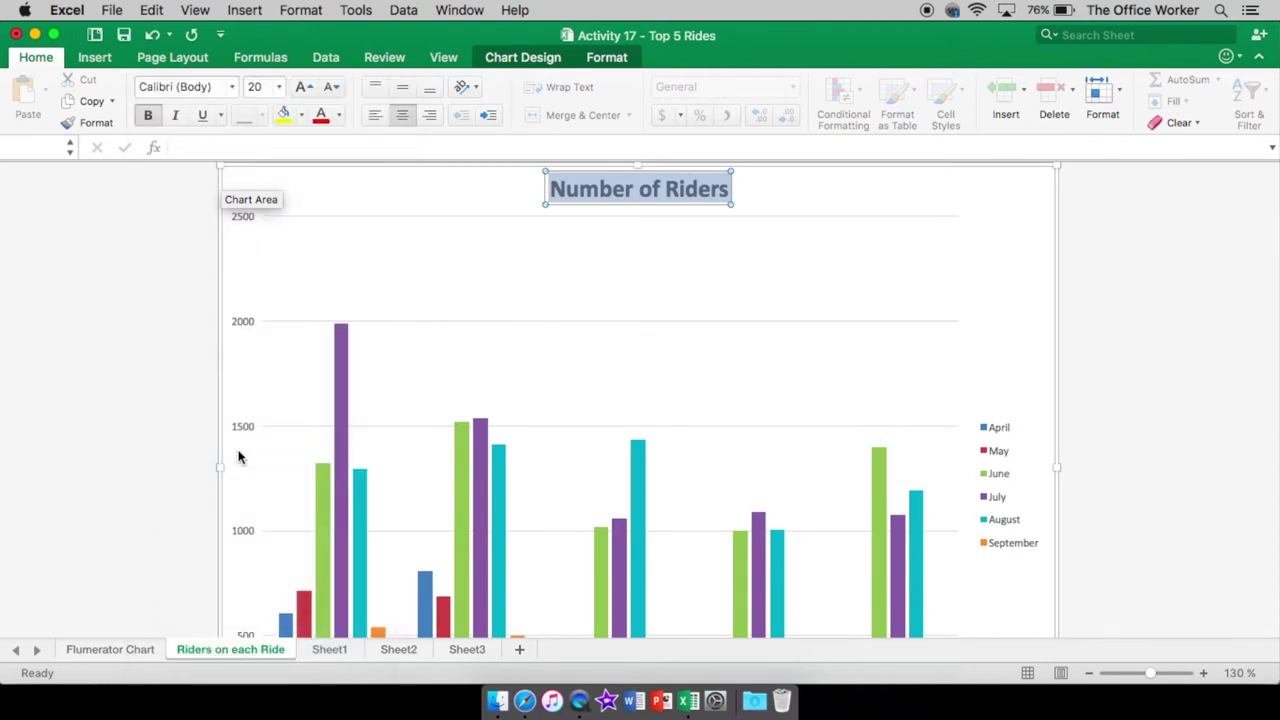
click(606, 290)
click(718, 196)
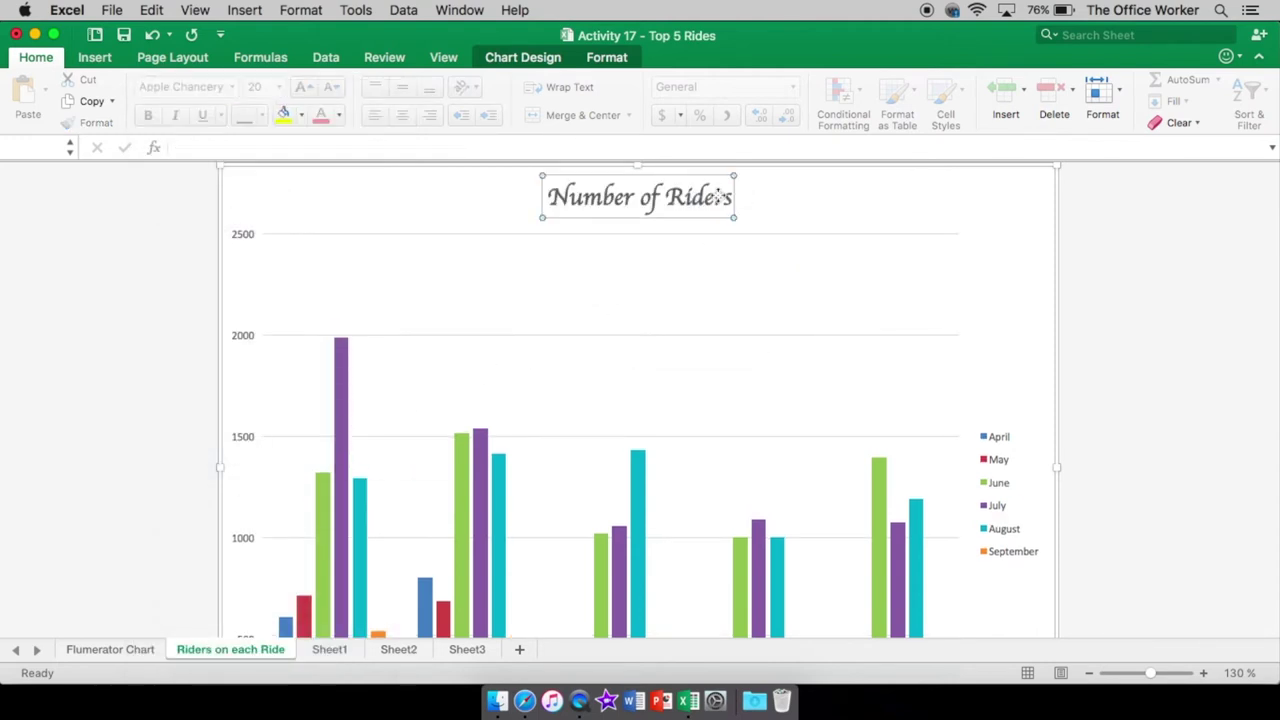
Give the title text a dark red outline from the Format tab's Text Outline
double_click(660, 200)
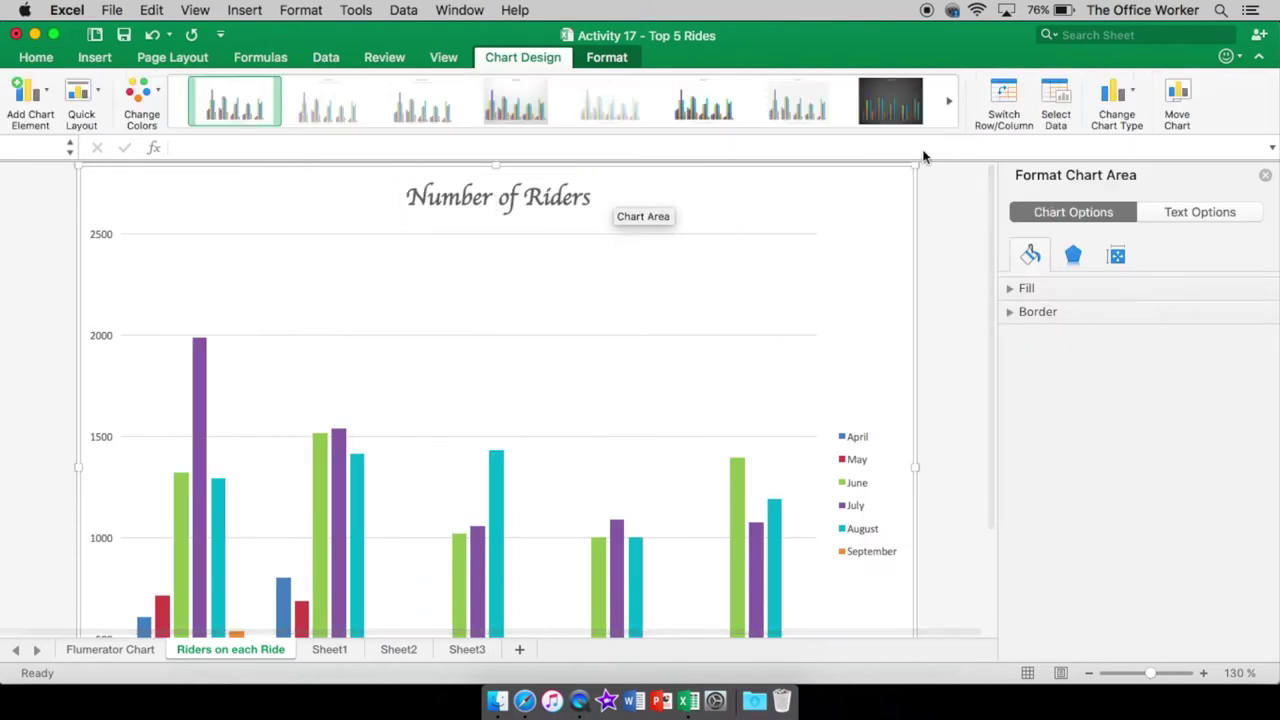
click(1263, 175)
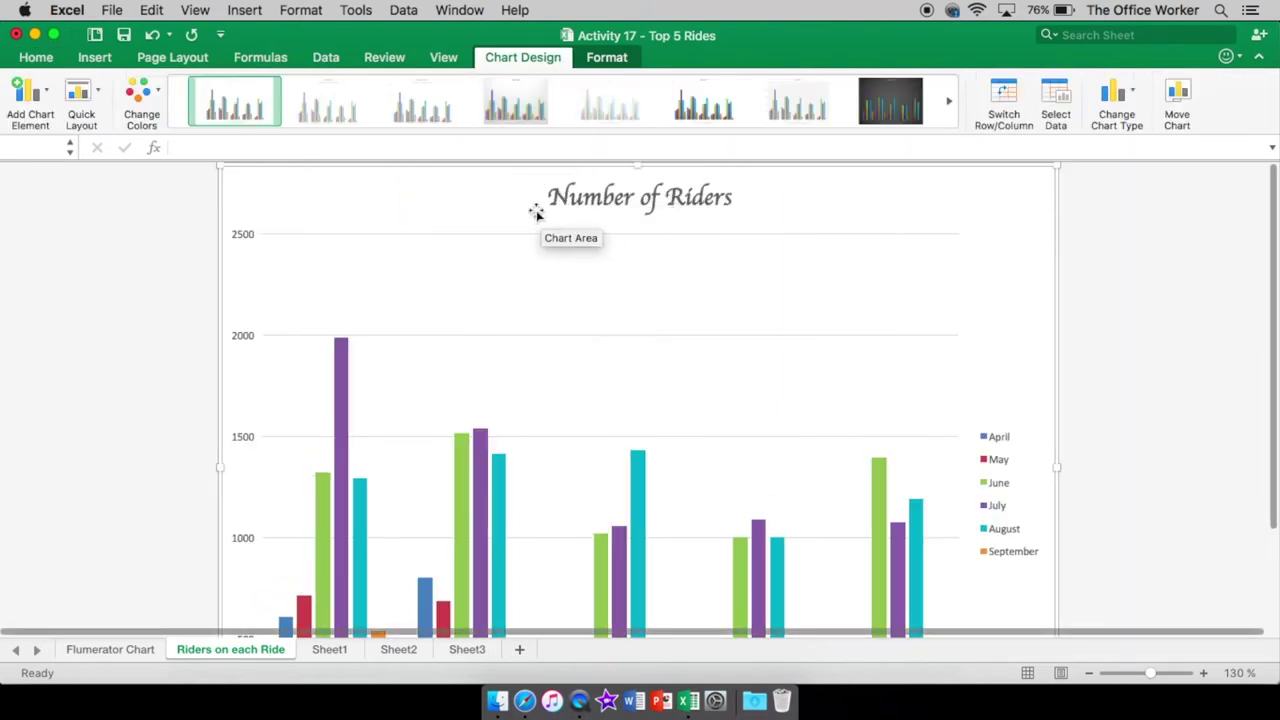
double_click(618, 196)
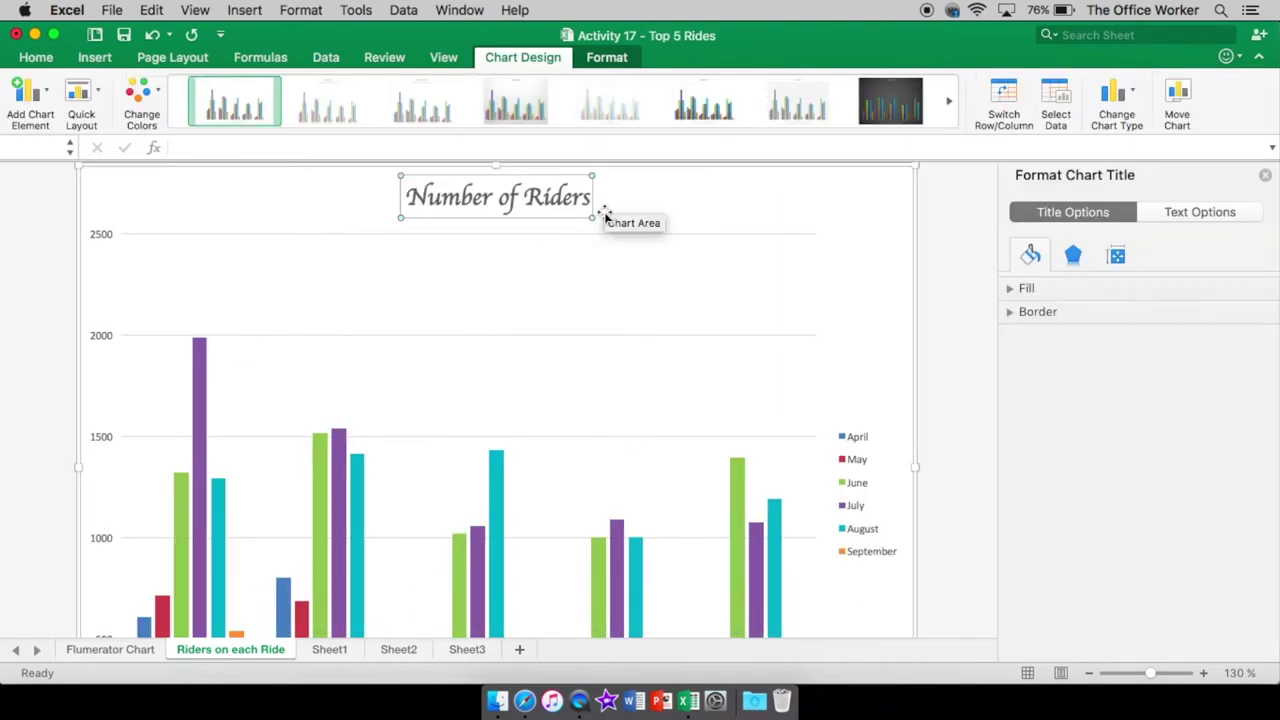
triple_click(503, 197)
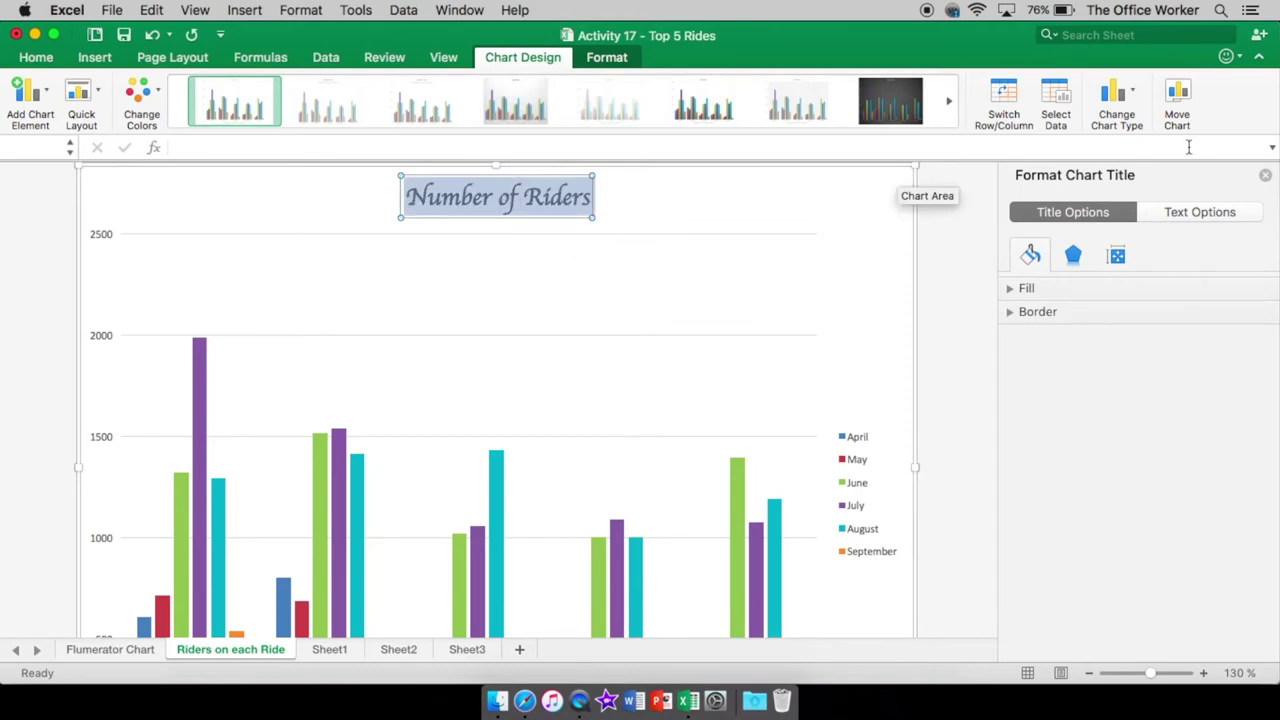
click(1266, 176)
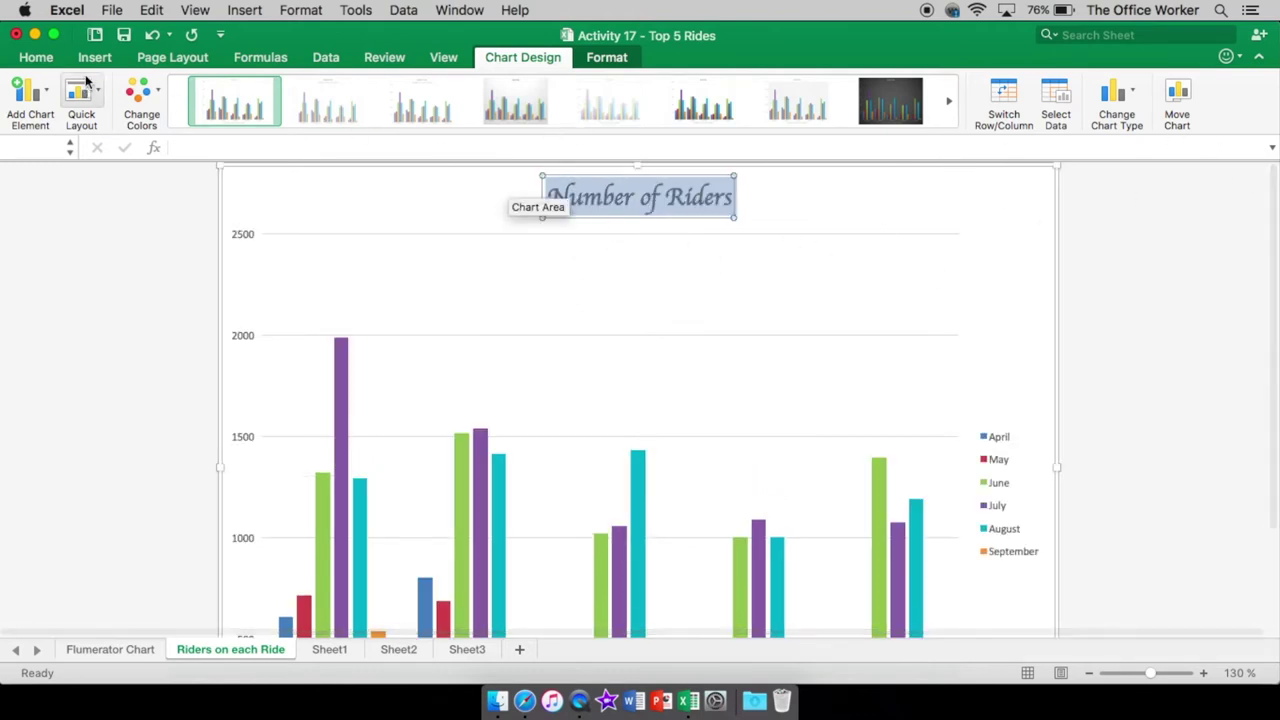
click(603, 64)
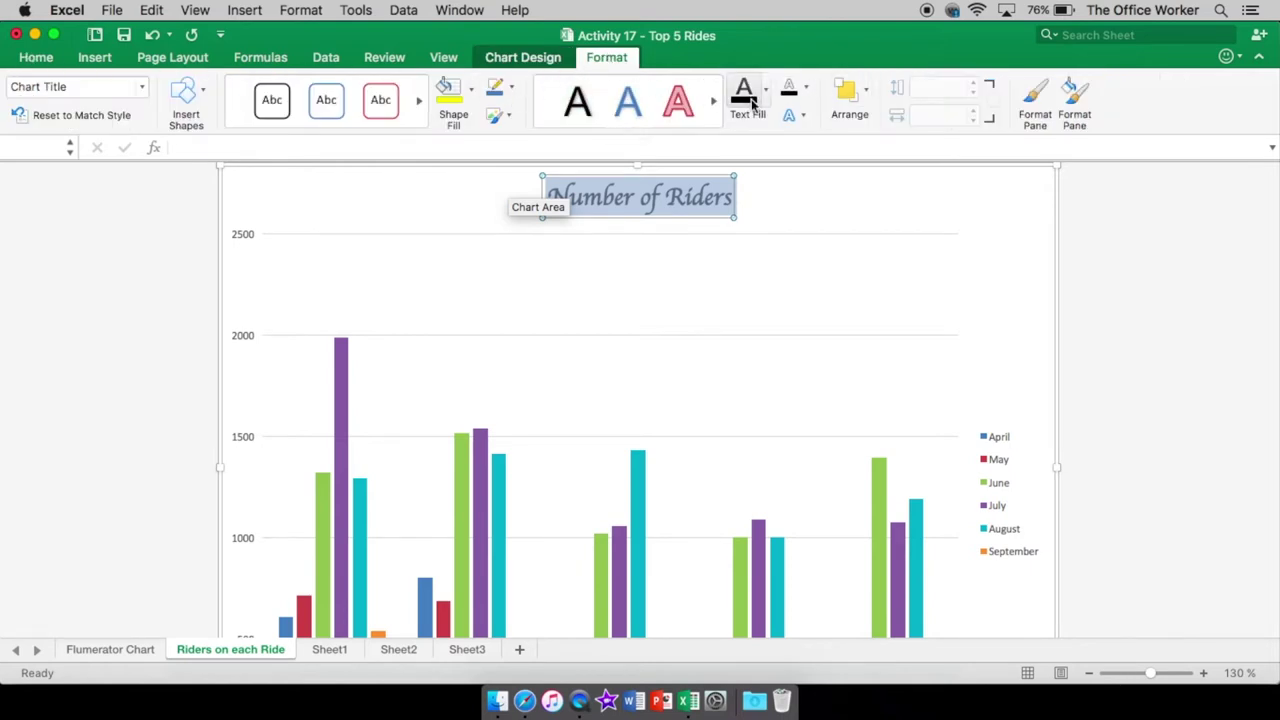
click(806, 91)
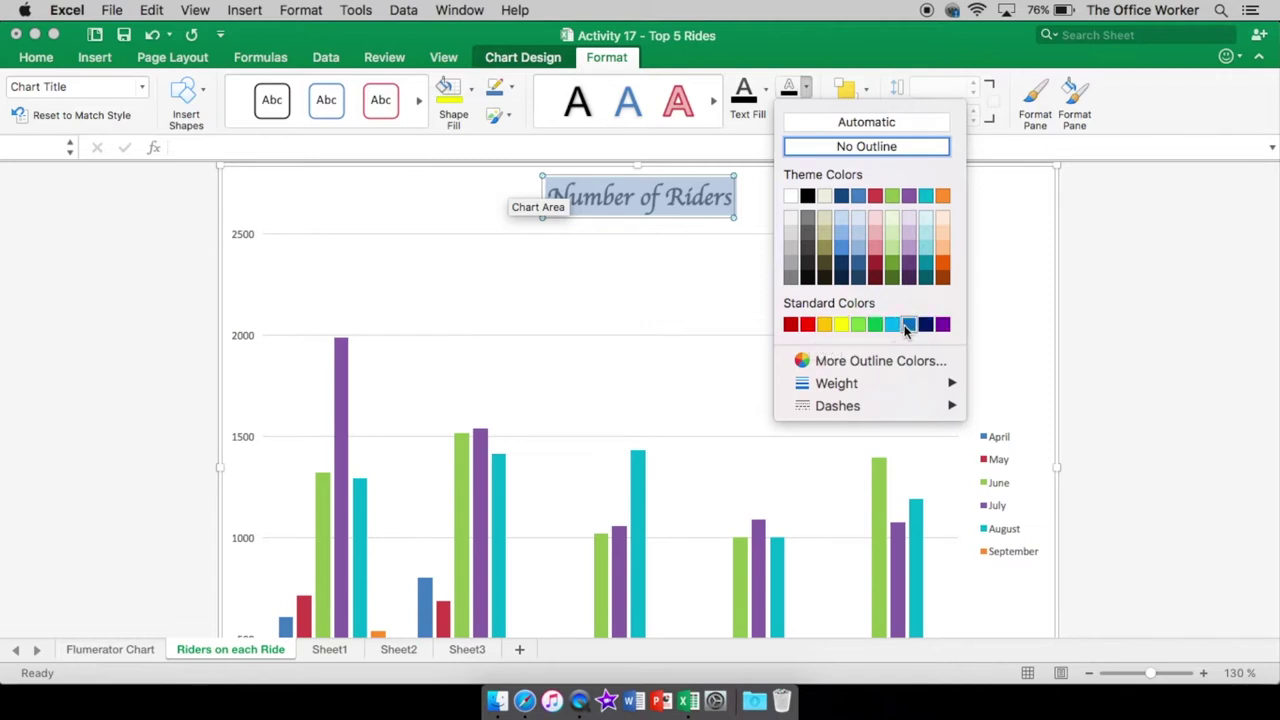
click(808, 325)
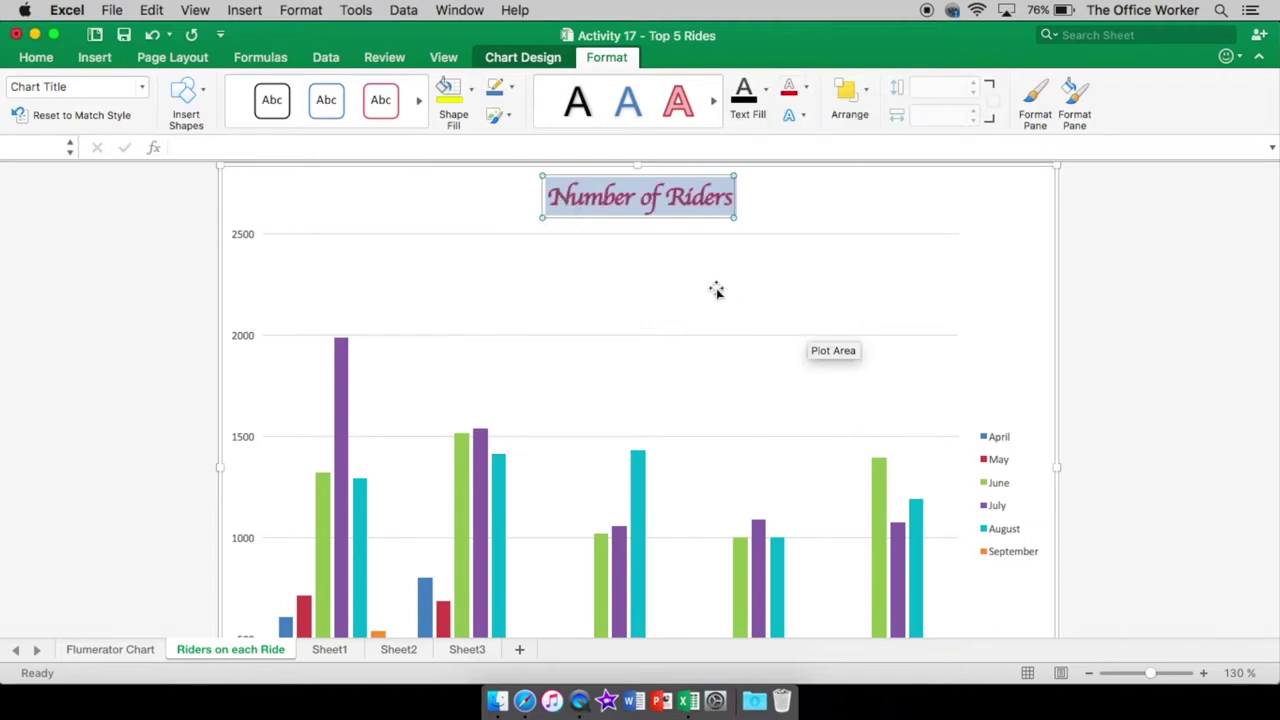
click(714, 289)
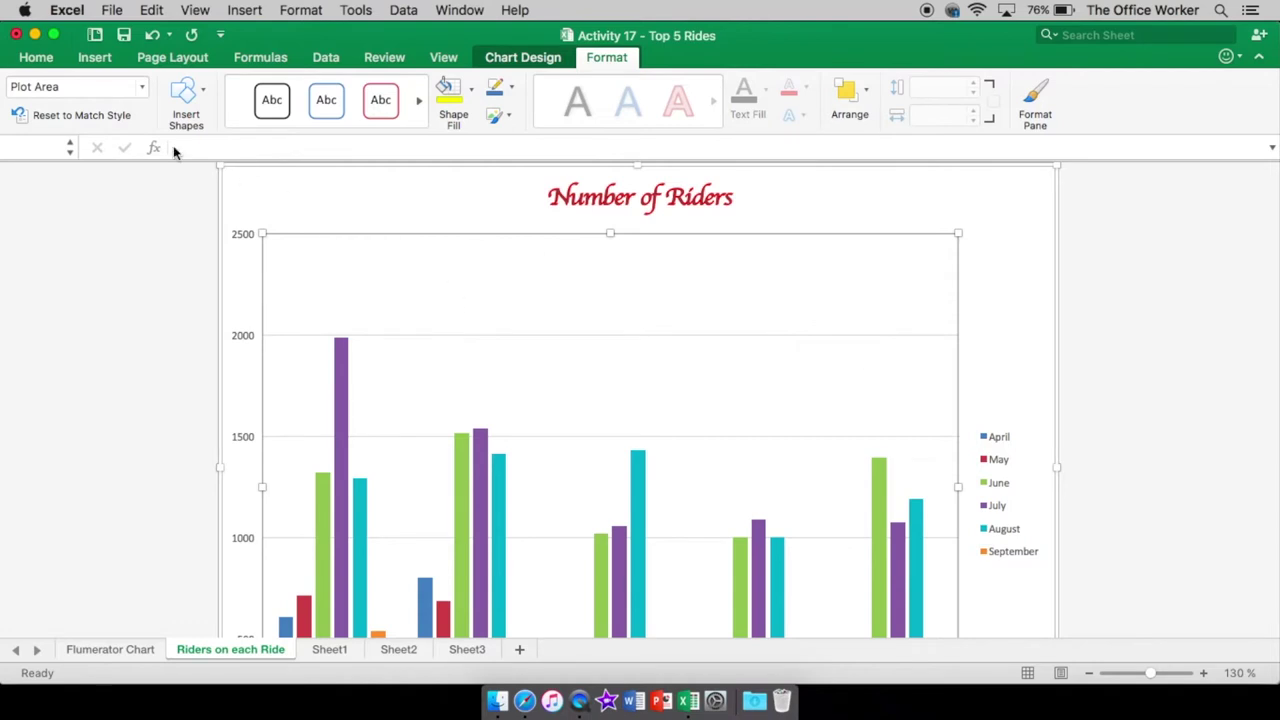
click(306, 183)
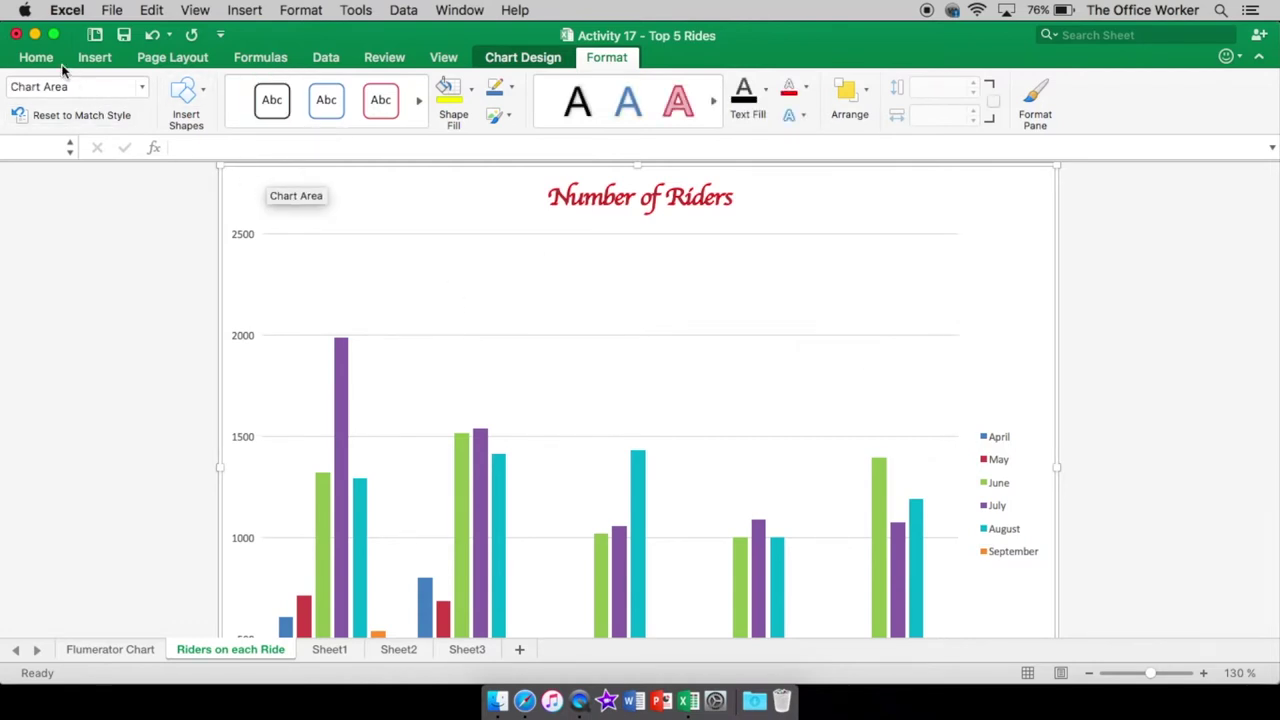
click(554, 60)
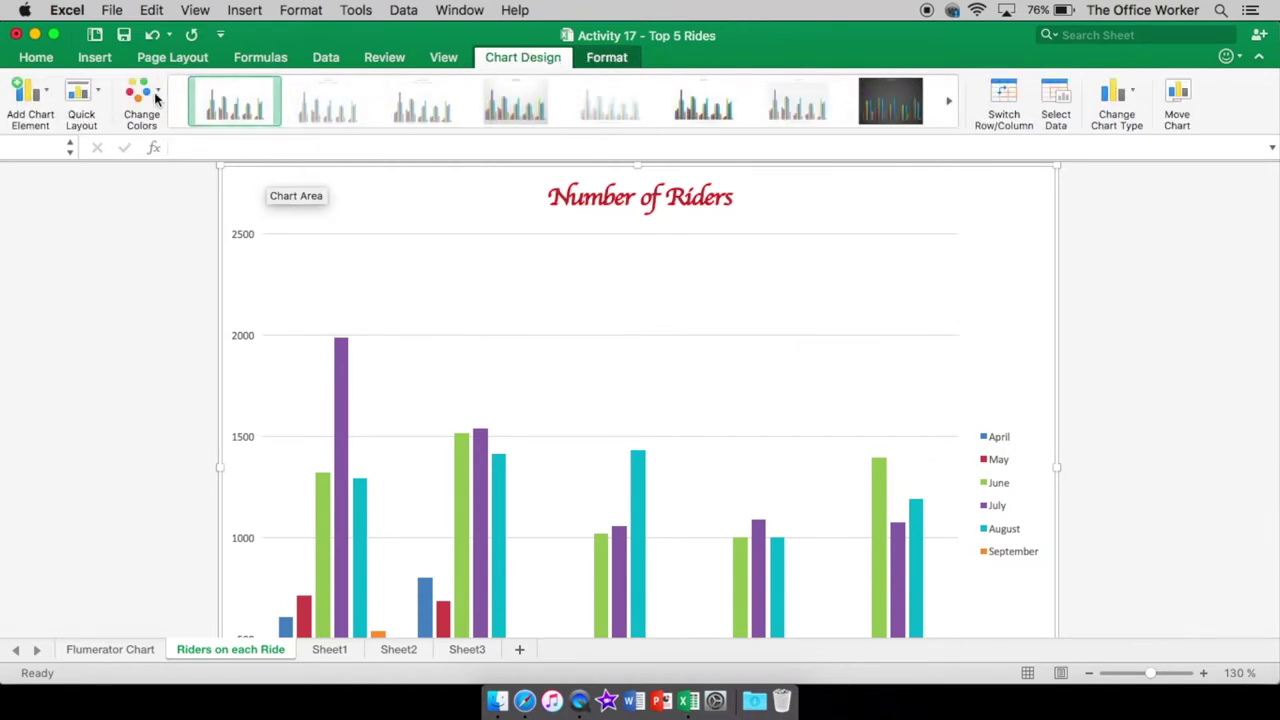
Add a primary horizontal axis title reading 'Rides'
click(48, 96)
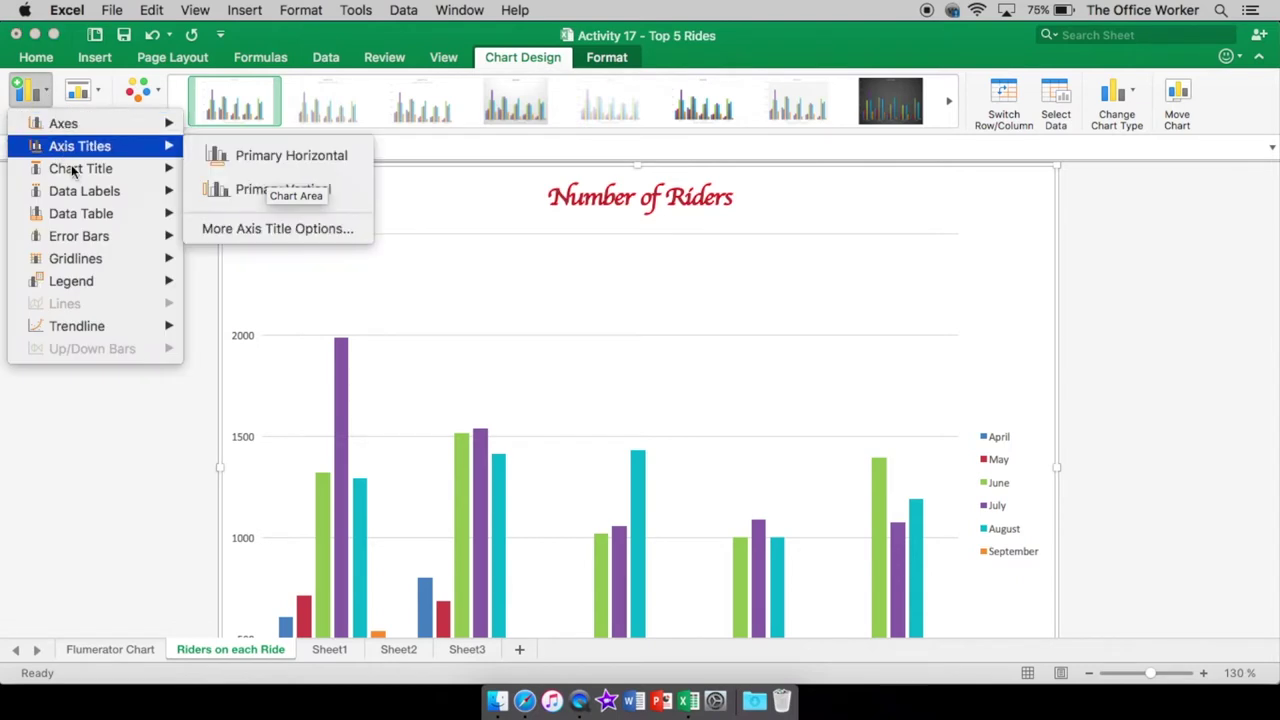
mouse_move(105, 155)
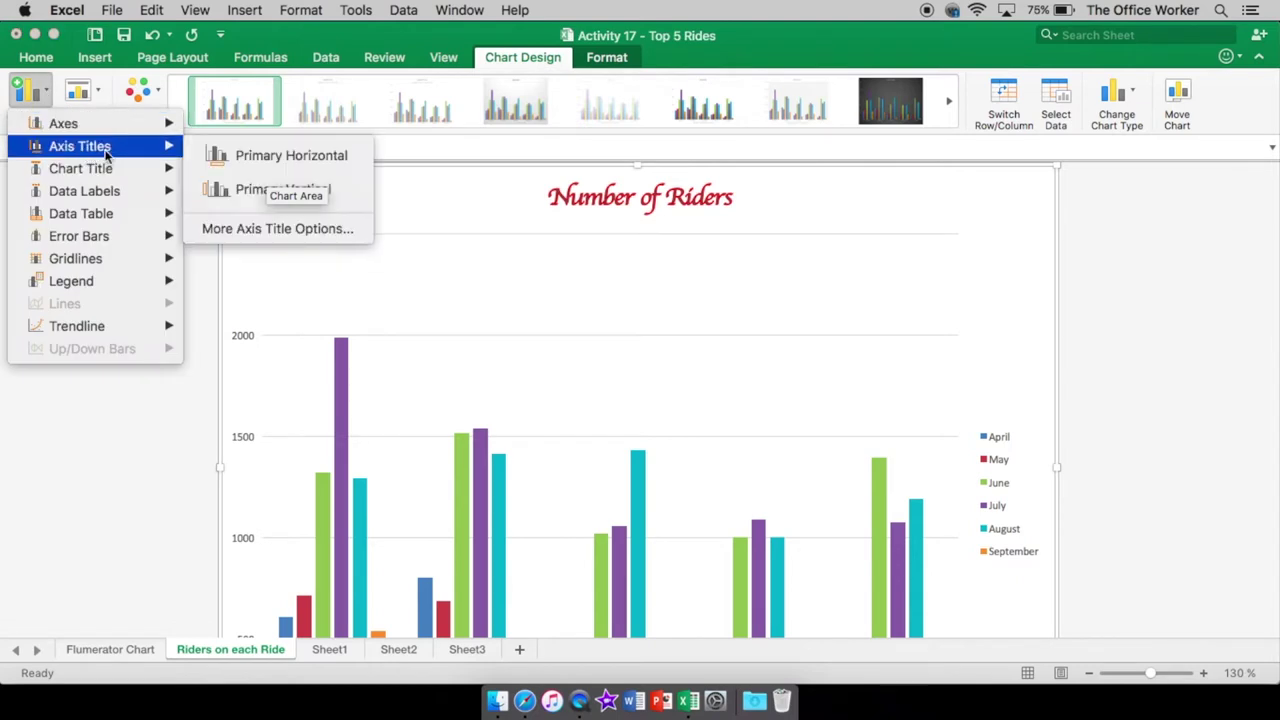
click(268, 160)
scroll(660, 545, down, 3)
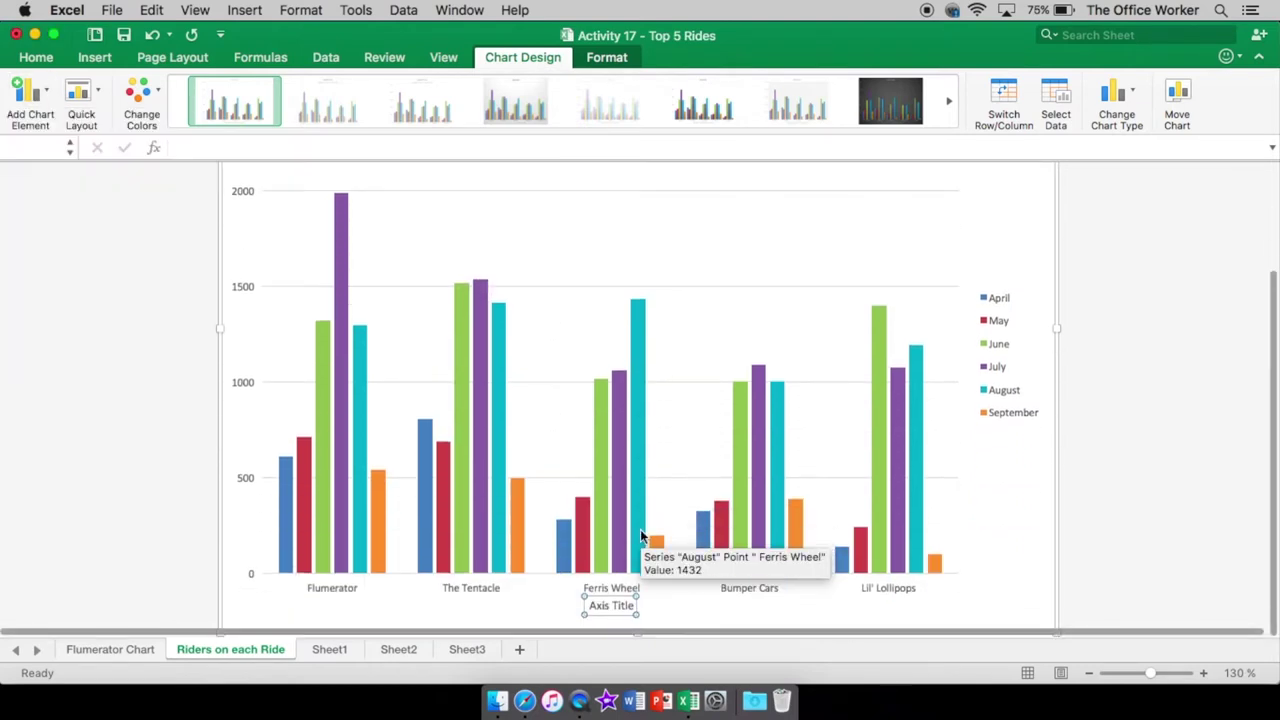
triple_click(606, 608)
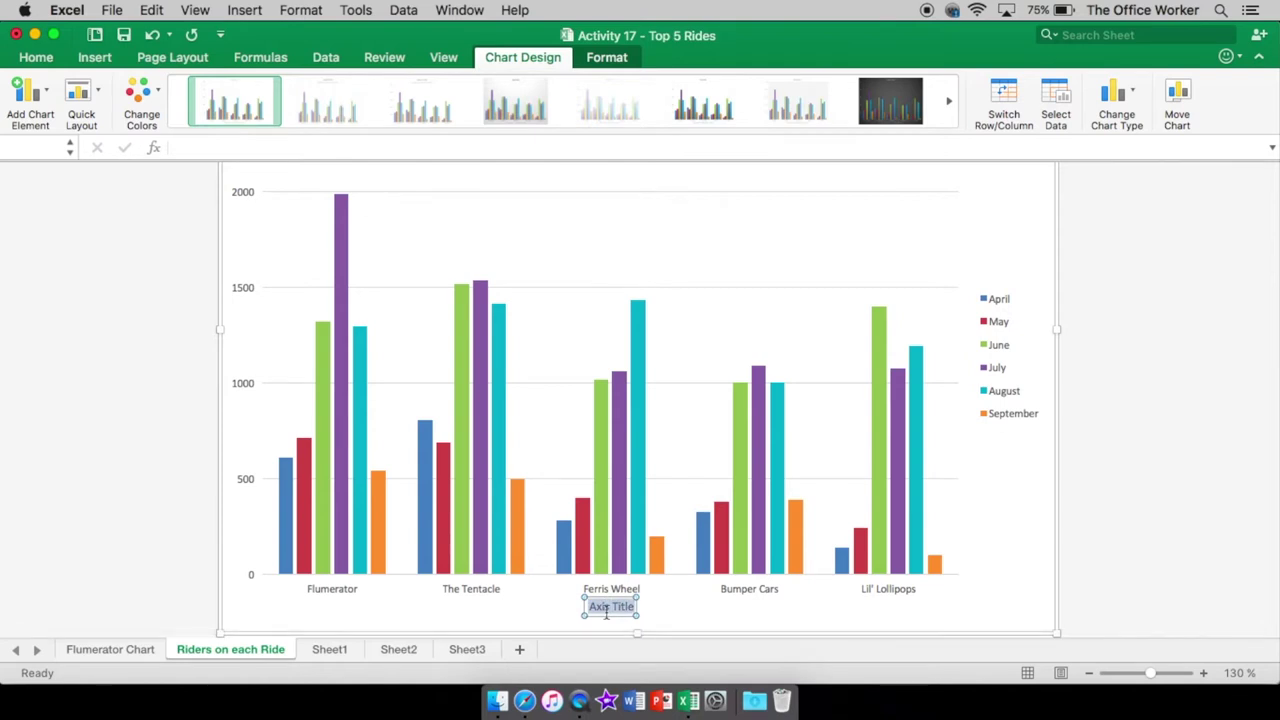
text(Rides)
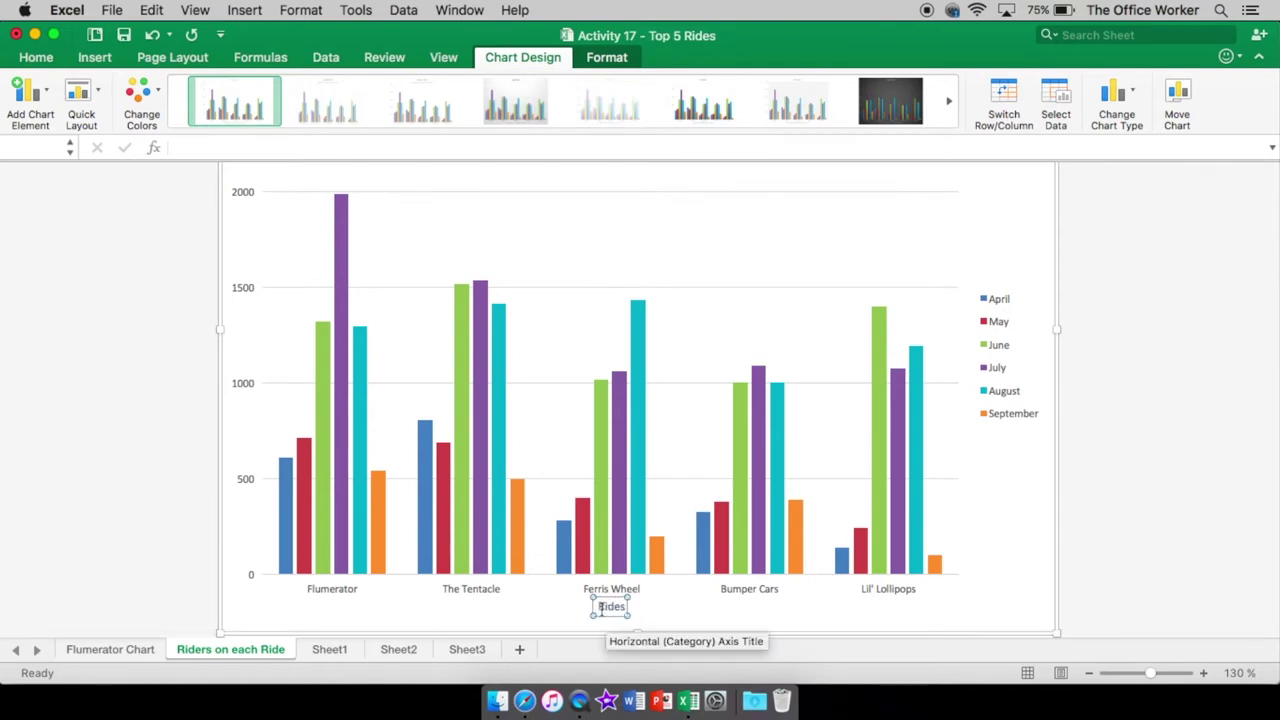
Enlarge the Rides axis title to 14 pt, colour it red, and nudge it lower
double_click(612, 605)
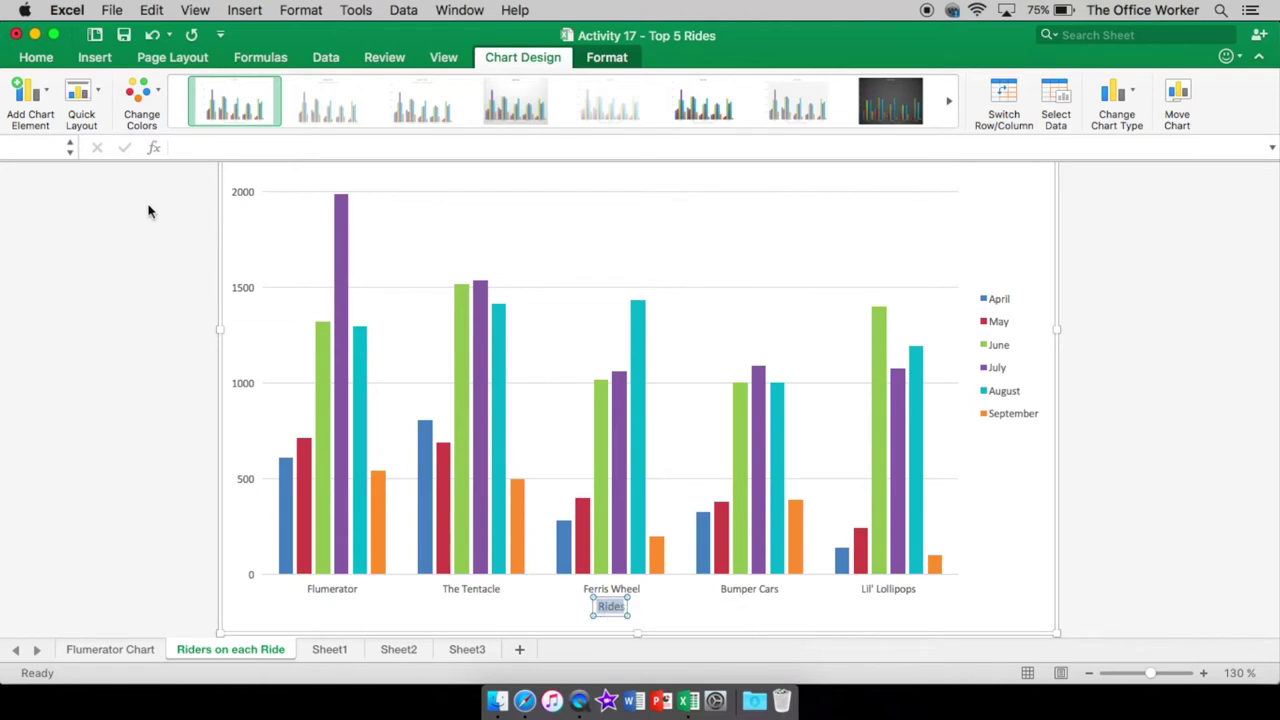
click(629, 58)
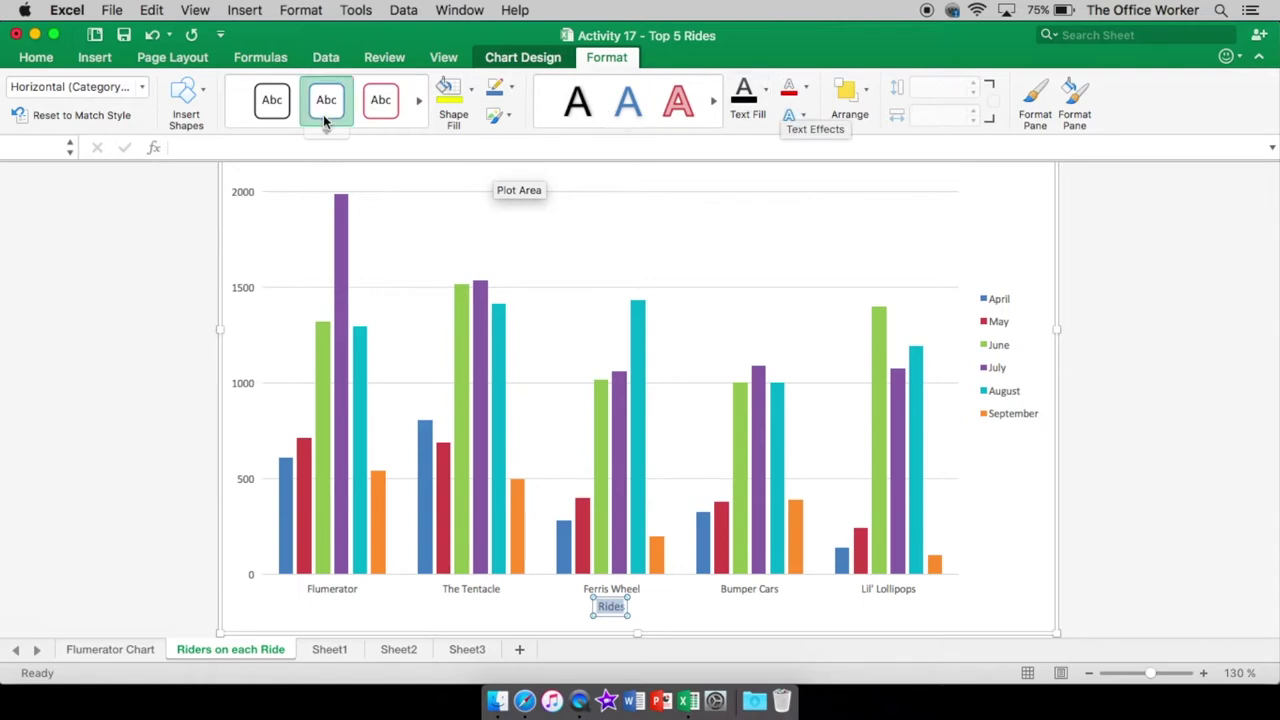
click(38, 58)
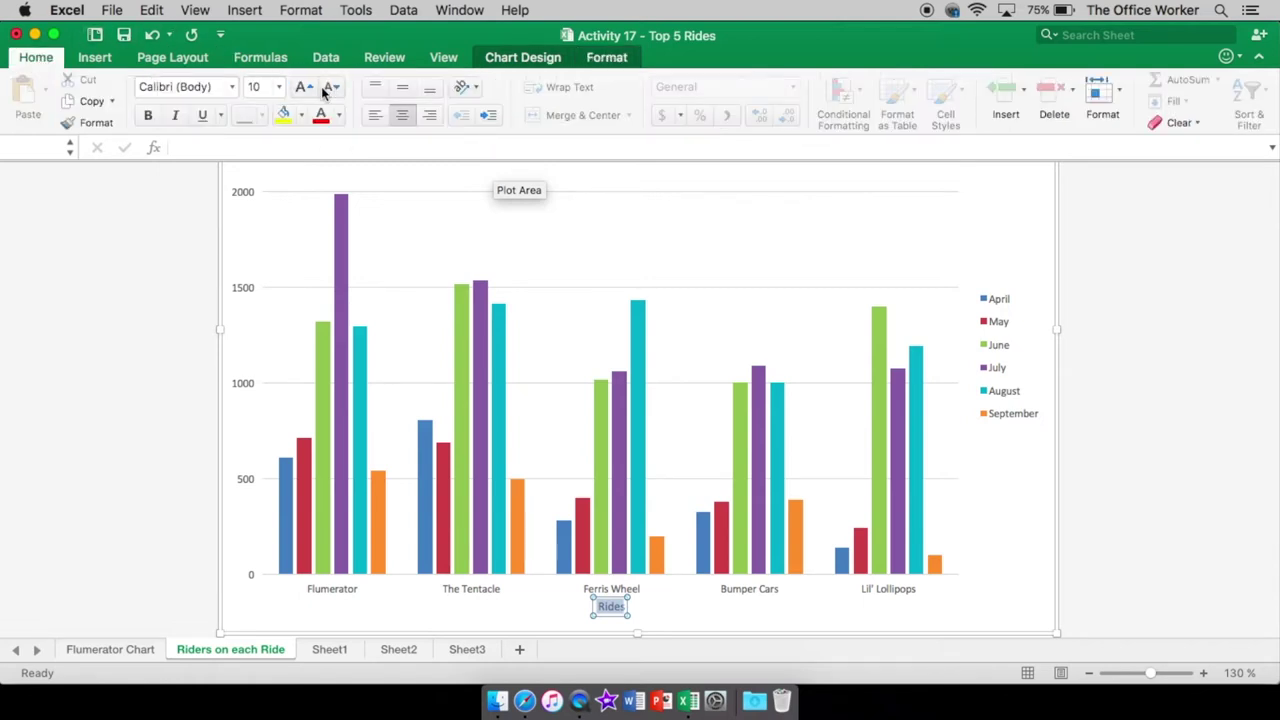
click(280, 88)
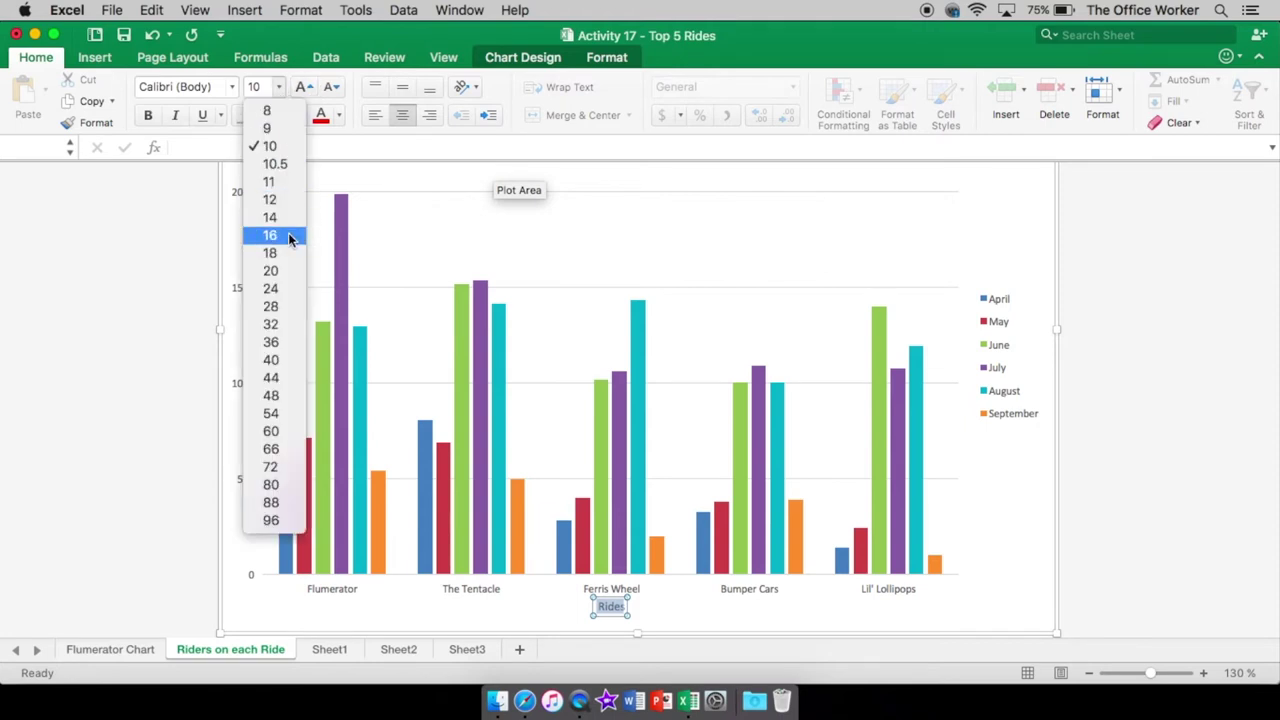
click(306, 88)
click(306, 88)
click(306, 88)
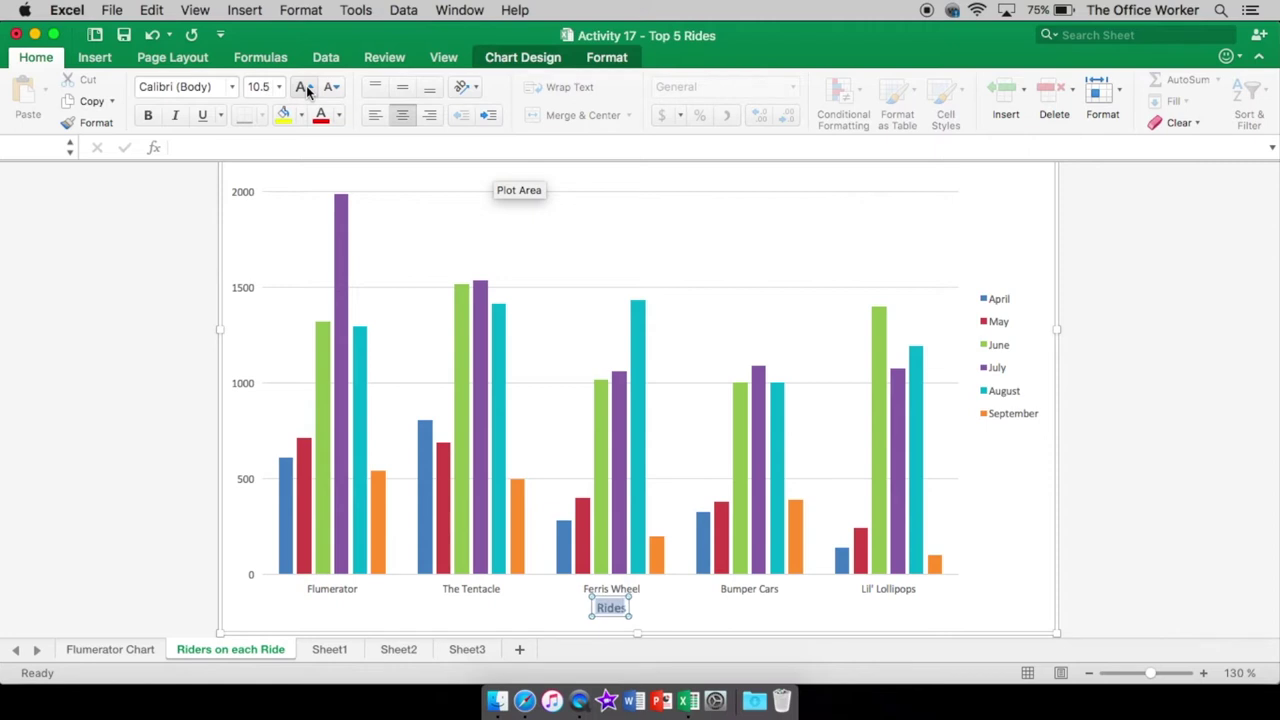
click(306, 88)
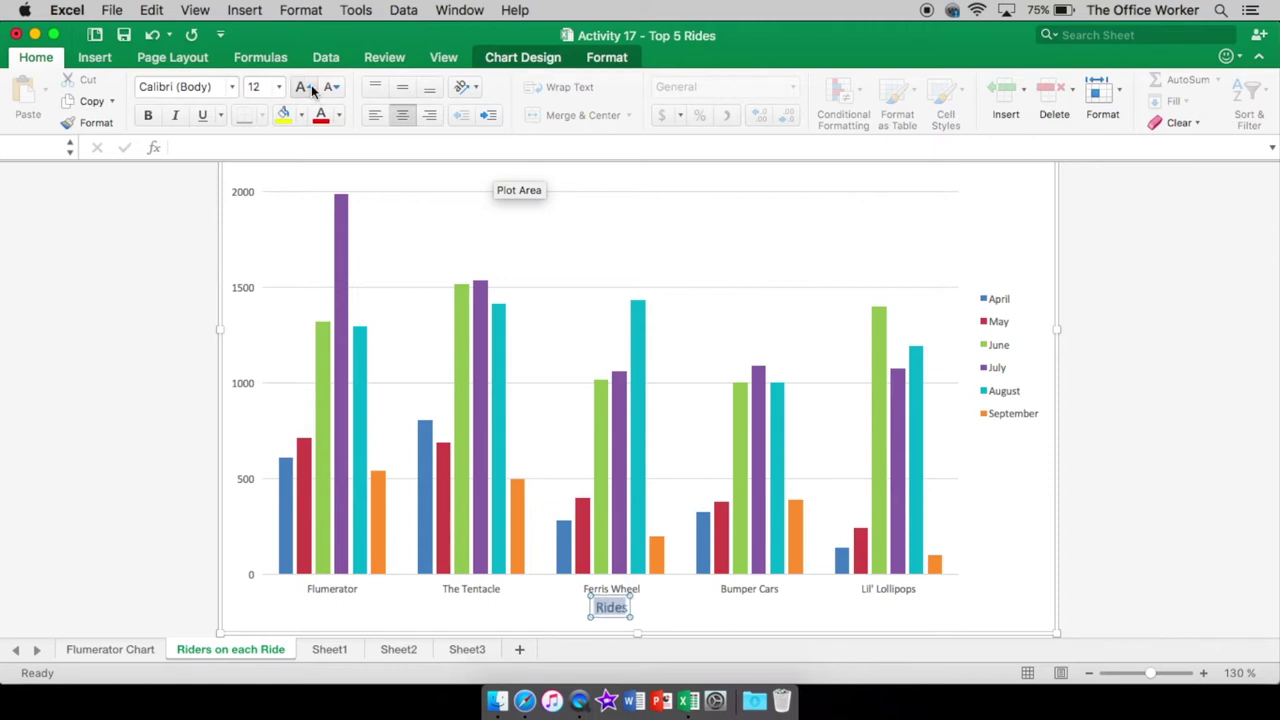
click(306, 88)
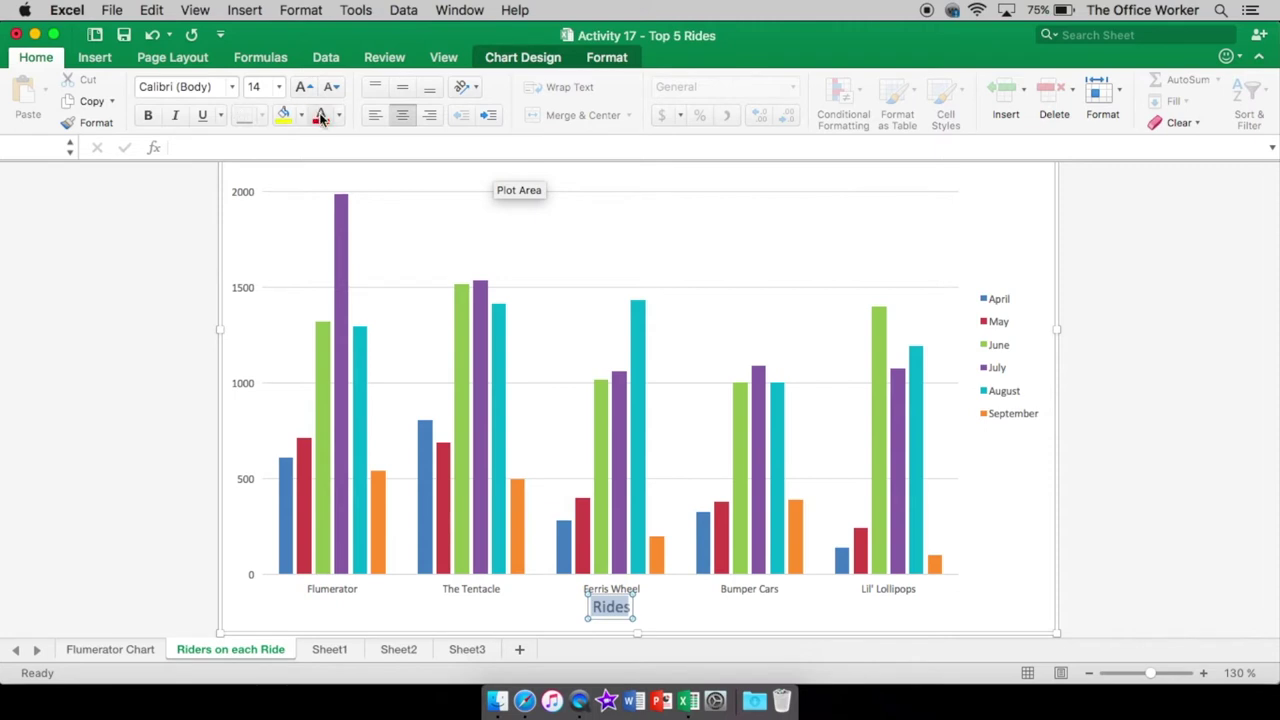
click(321, 117)
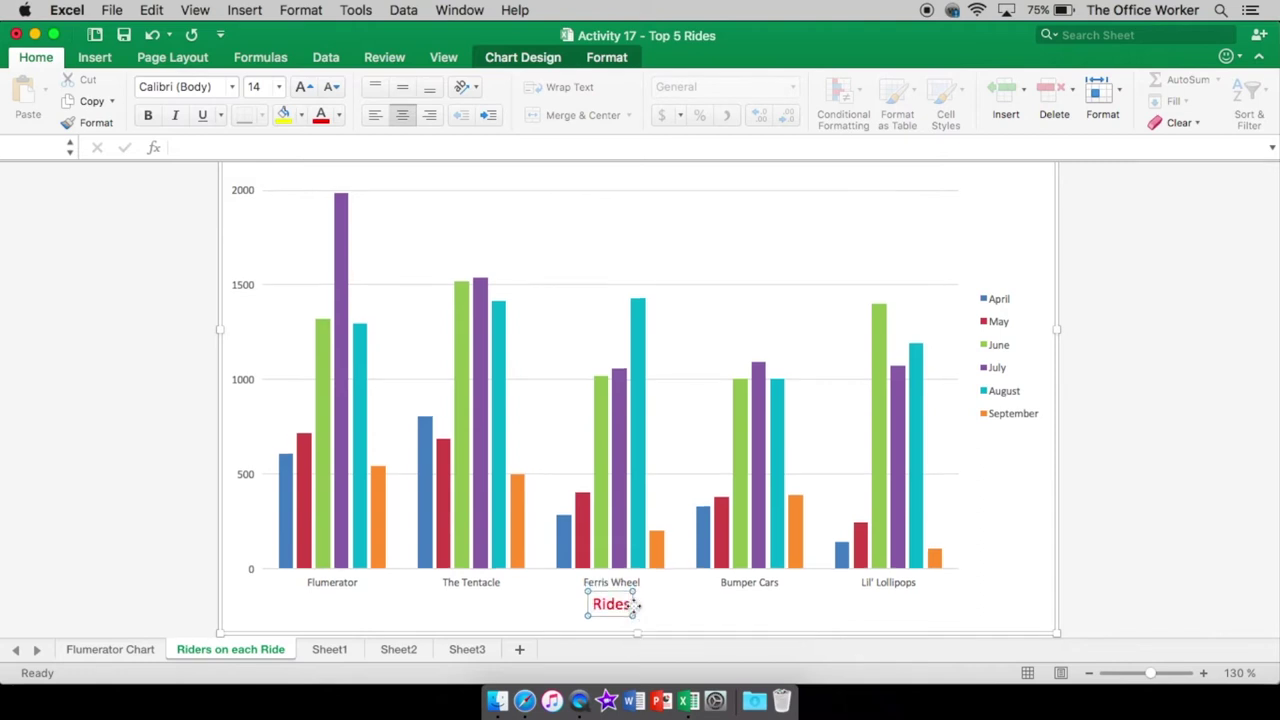
drag(634, 606, 633, 617)
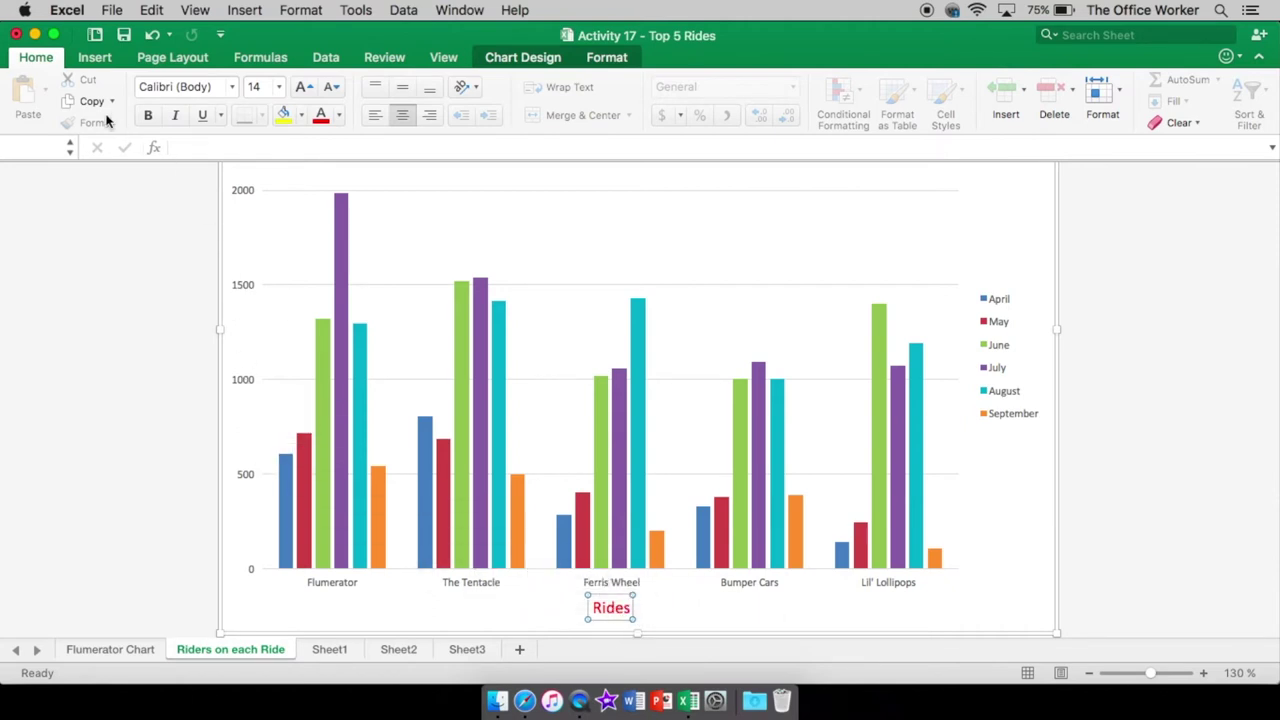
Add a primary vertical axis title reading 'Number of Riders'
click(523, 57)
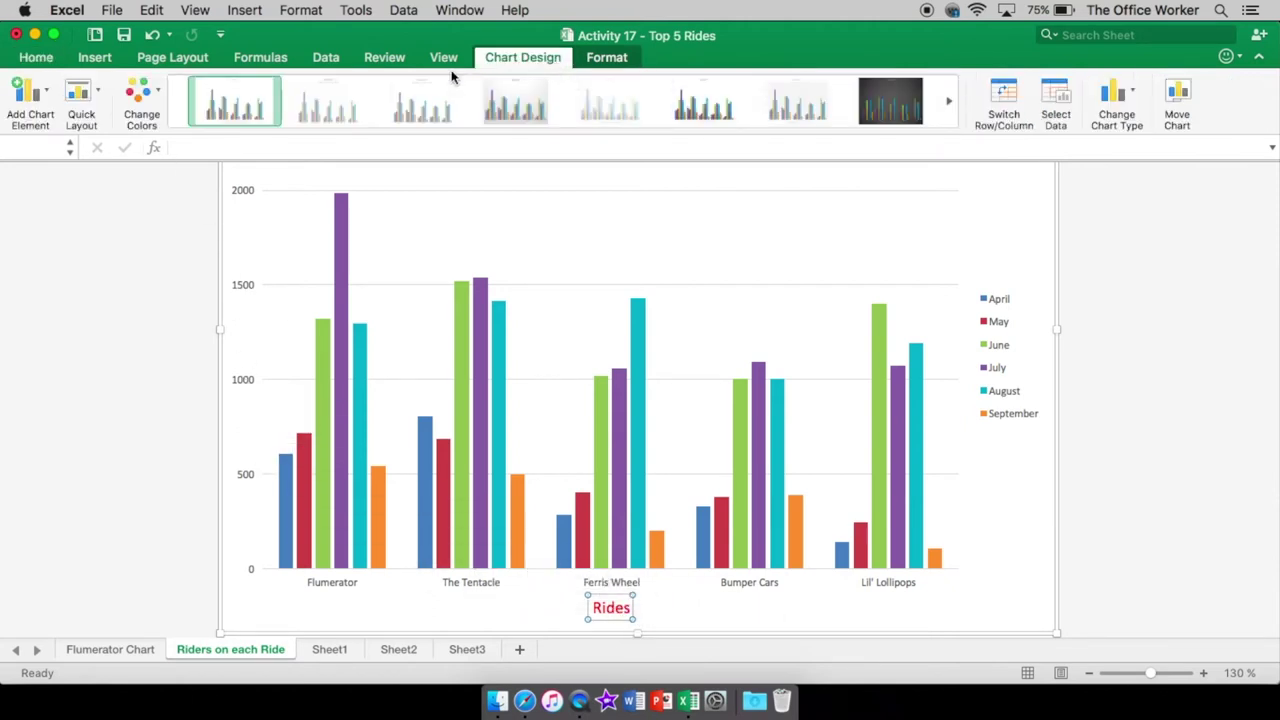
click(40, 93)
mouse_move(75, 146)
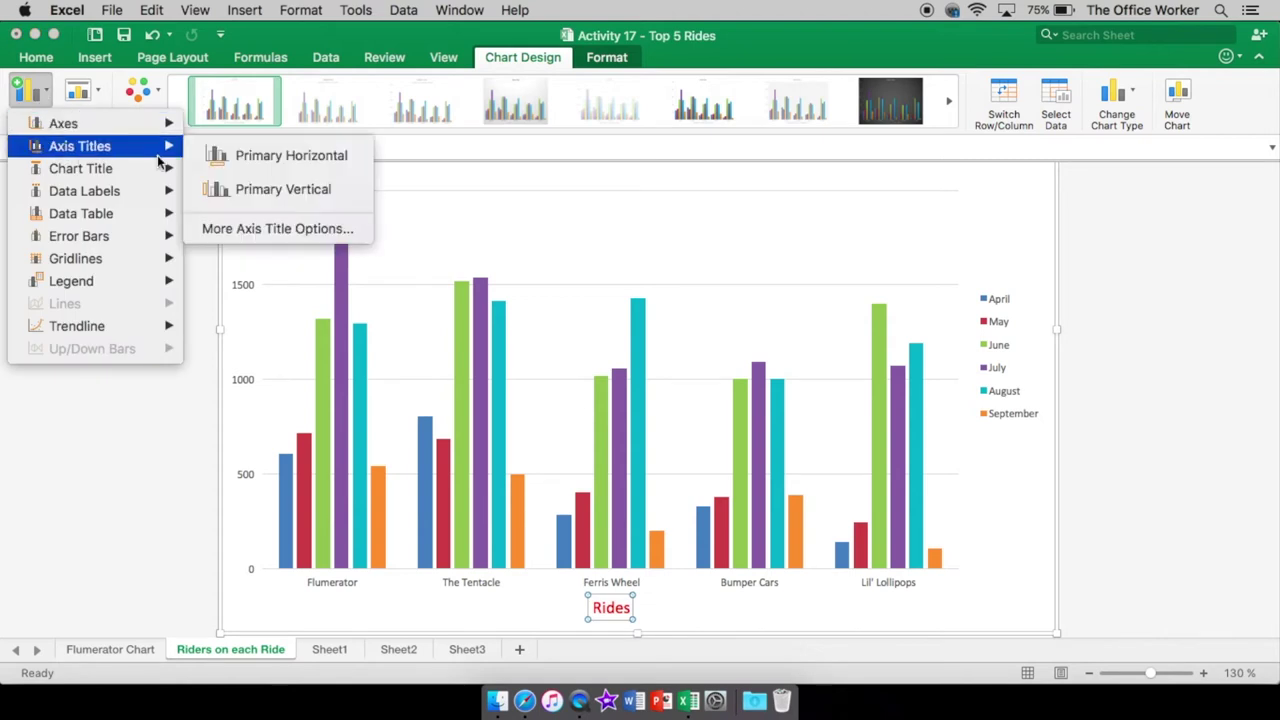
click(240, 189)
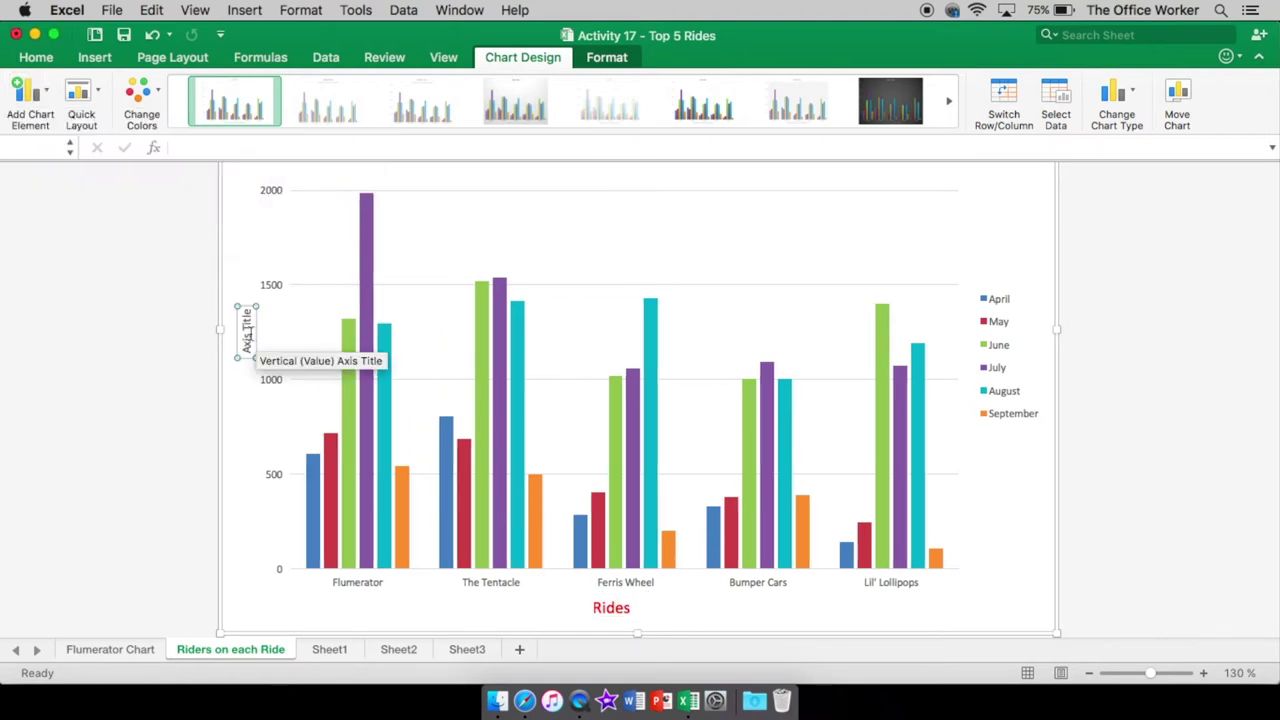
text(Number of Ride)
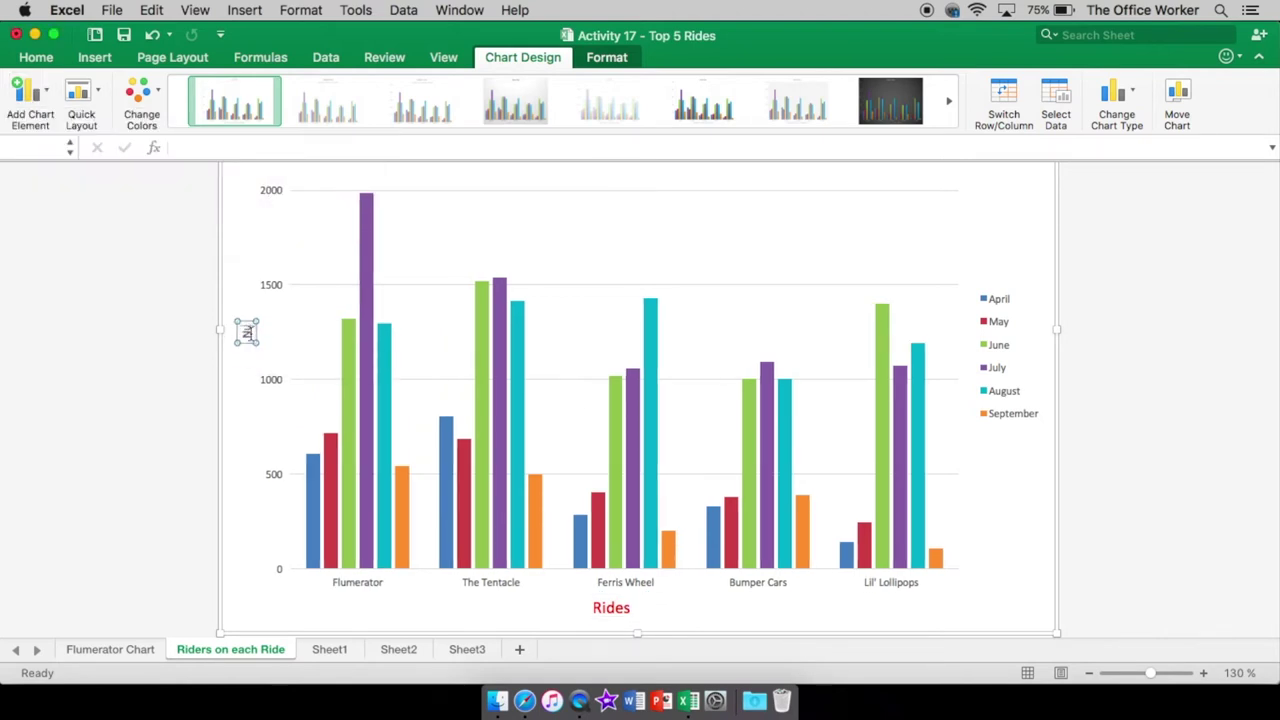
text(rs)
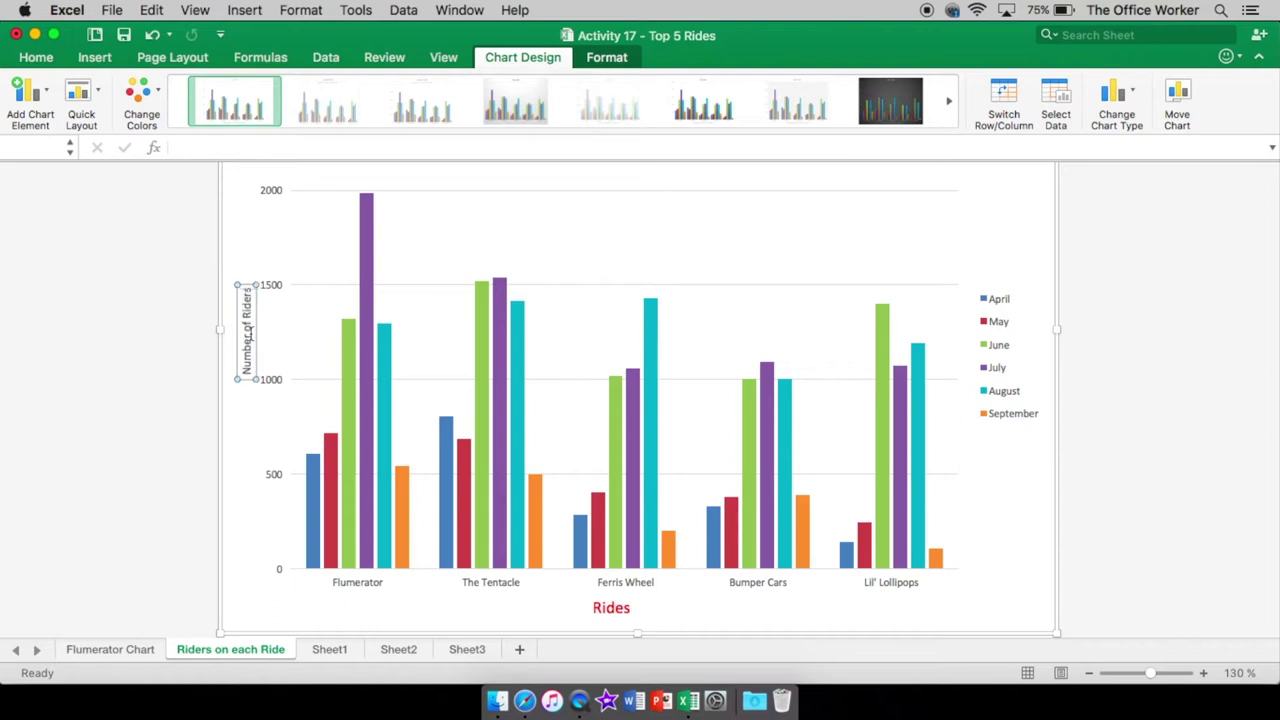
Enlarge the vertical axis title to 14 pt and shift it slightly left
triple_click(249, 330)
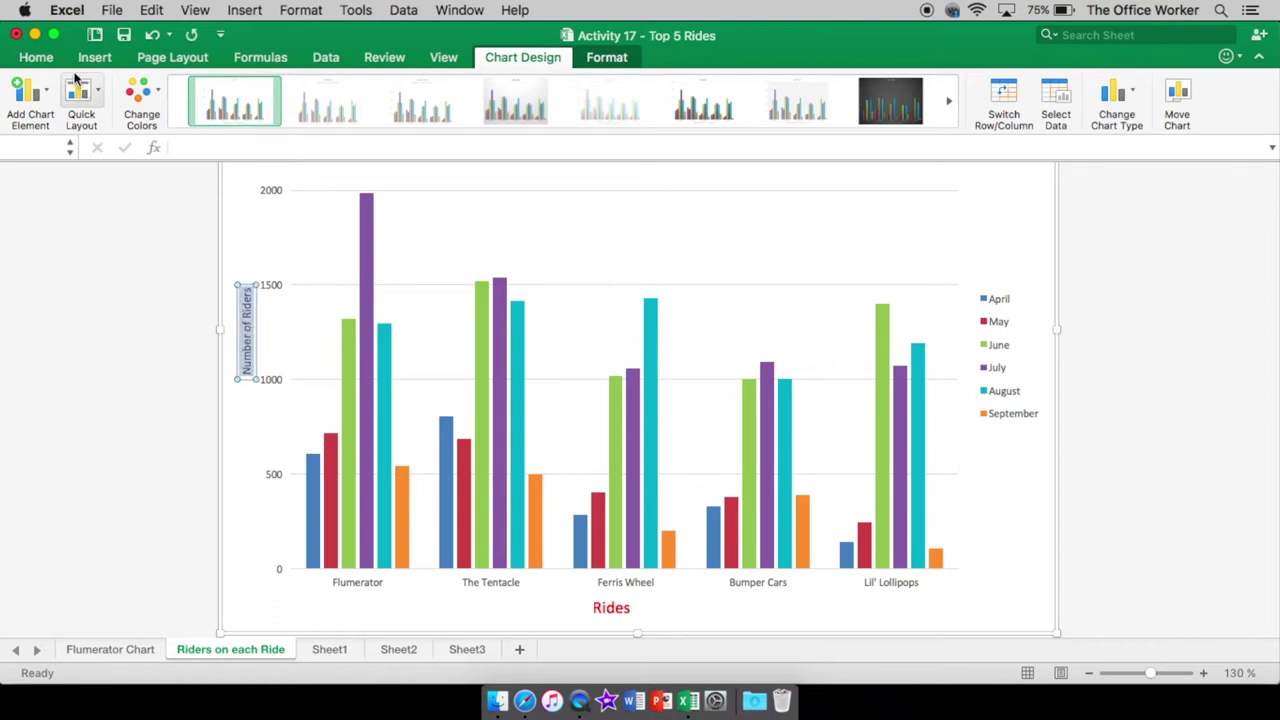
click(37, 57)
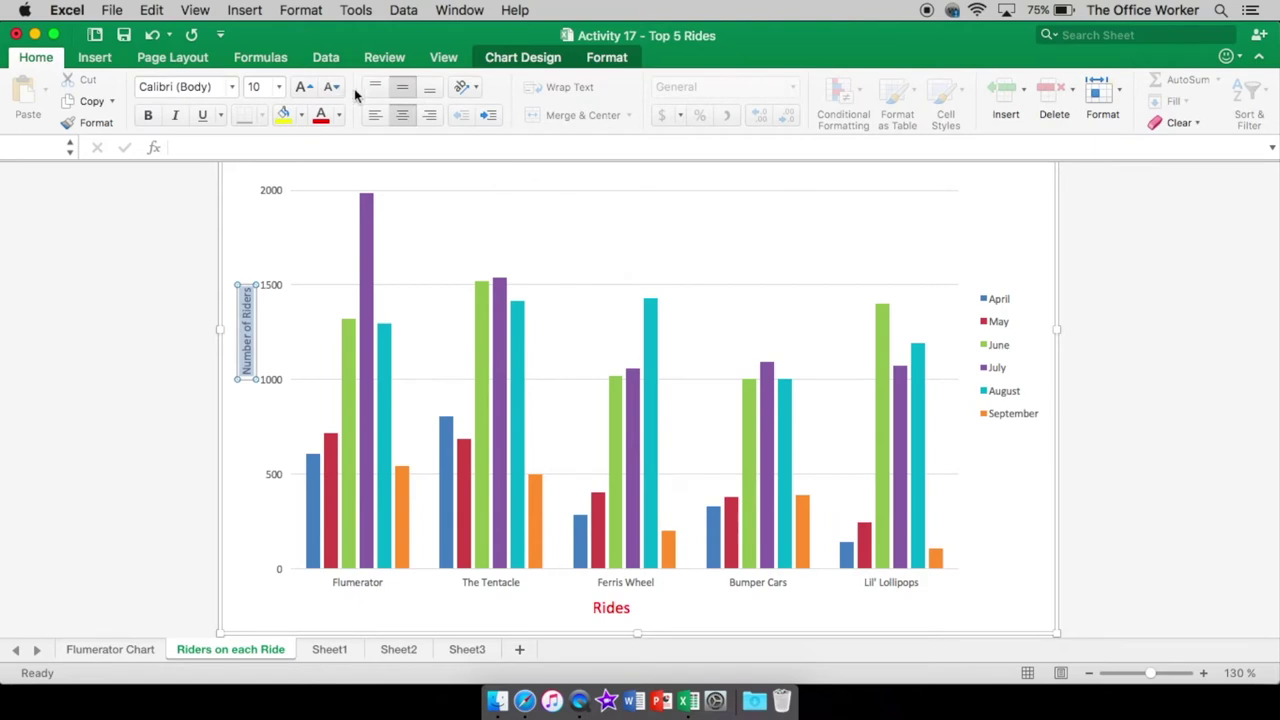
click(299, 87)
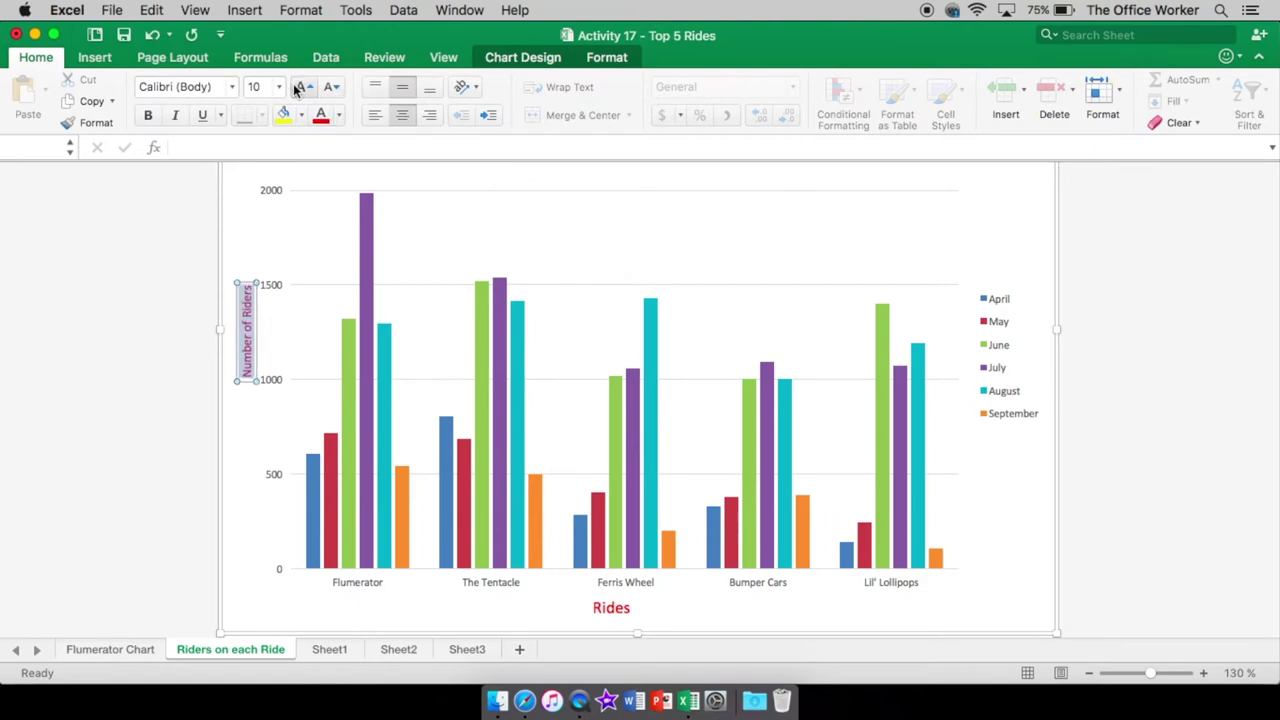
click(299, 88)
click(299, 88)
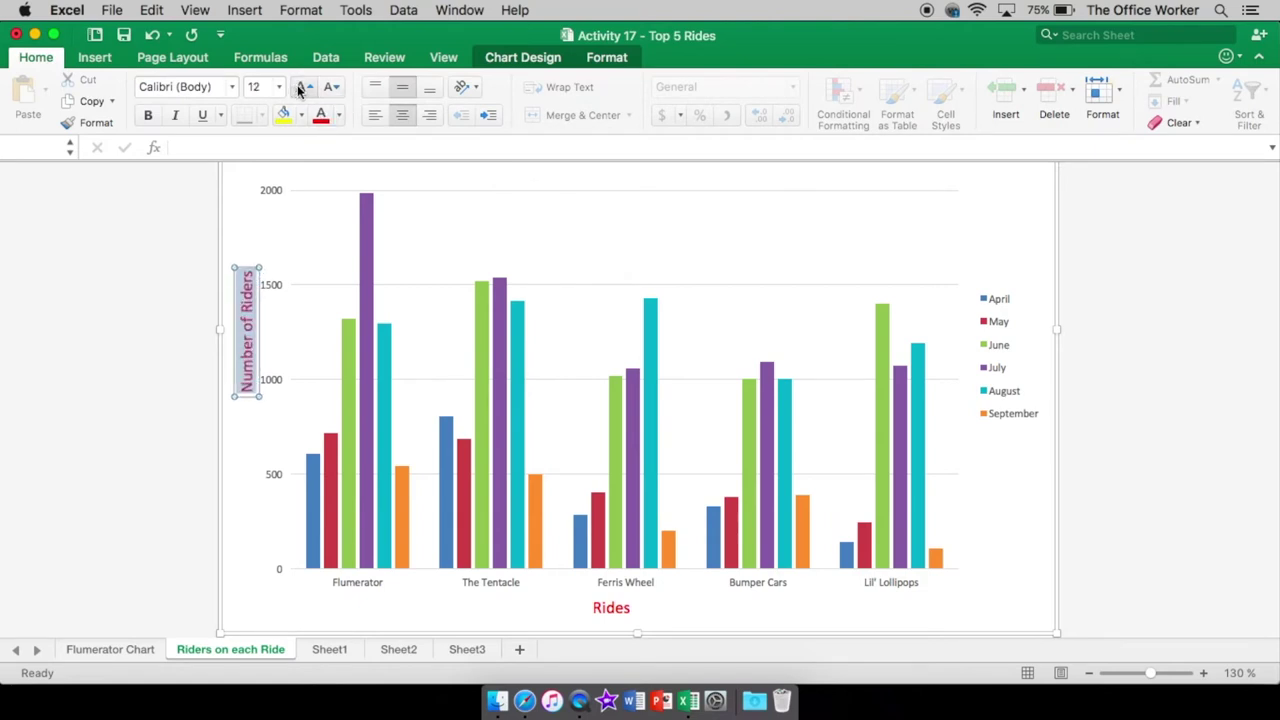
click(299, 88)
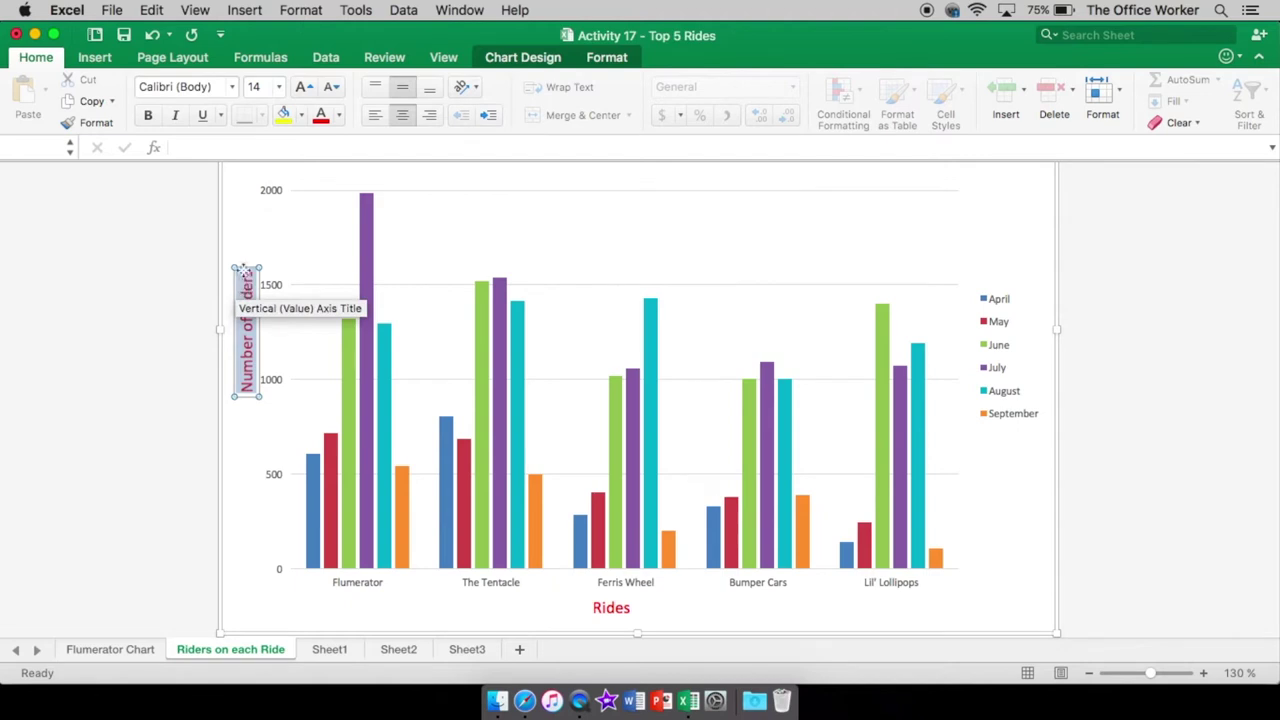
drag(243, 272, 234, 270)
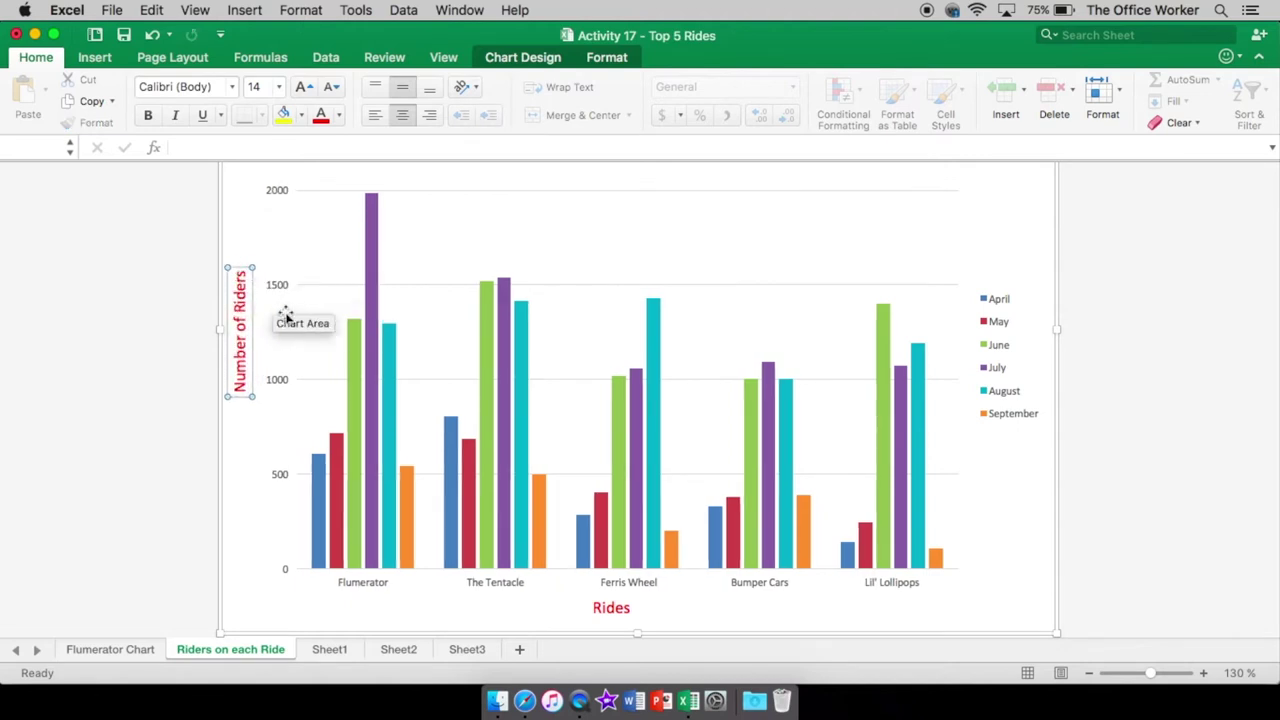
Increase the legend's font size one step, trying red text then undoing it to keep black
click(1031, 252)
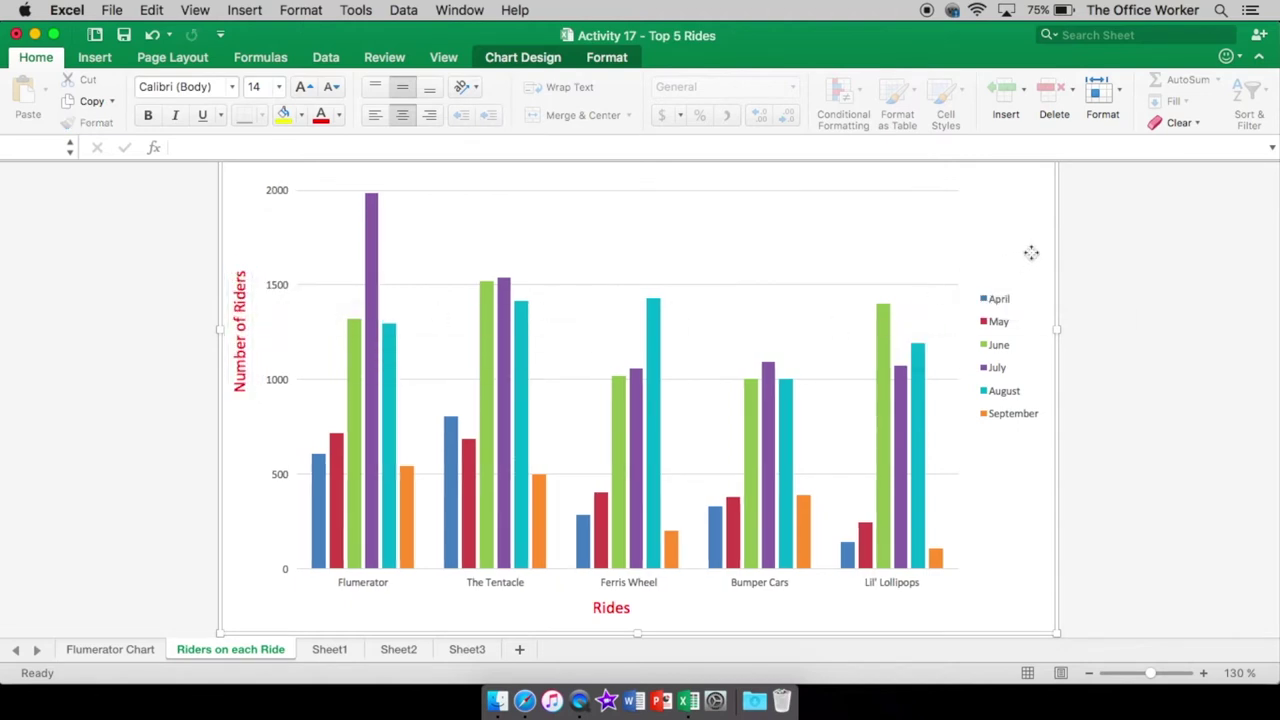
click(1008, 325)
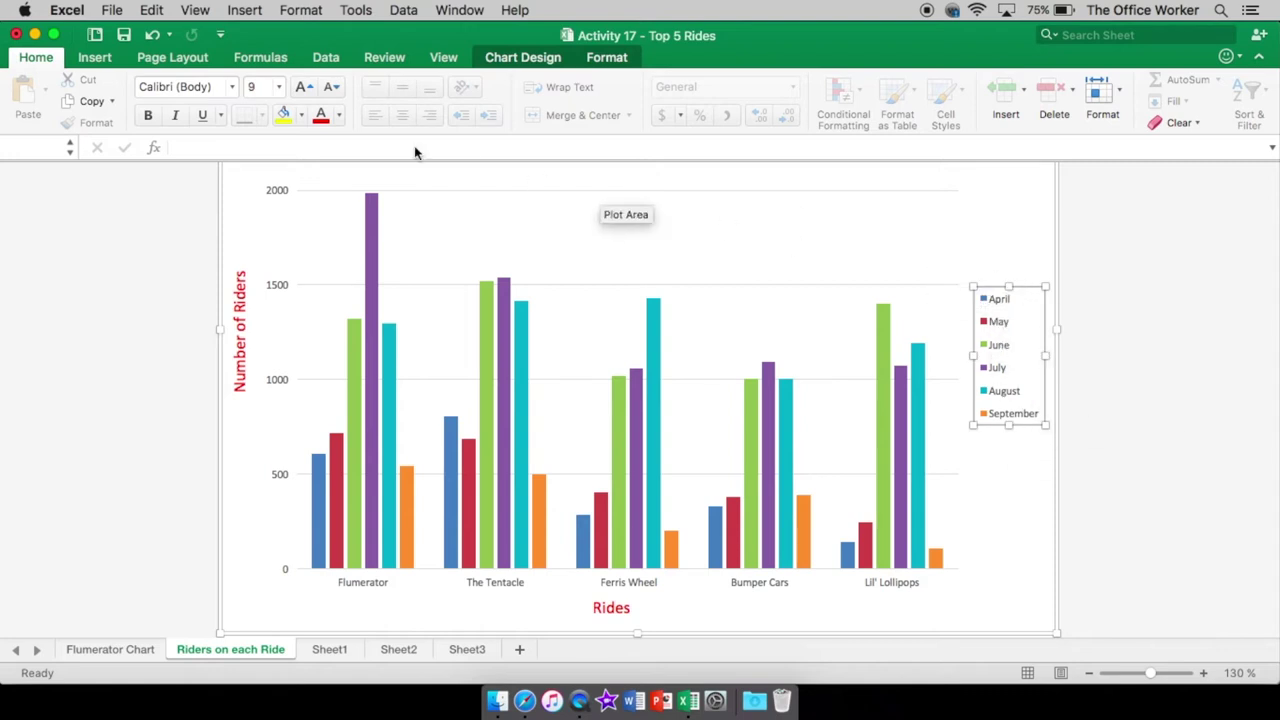
click(302, 87)
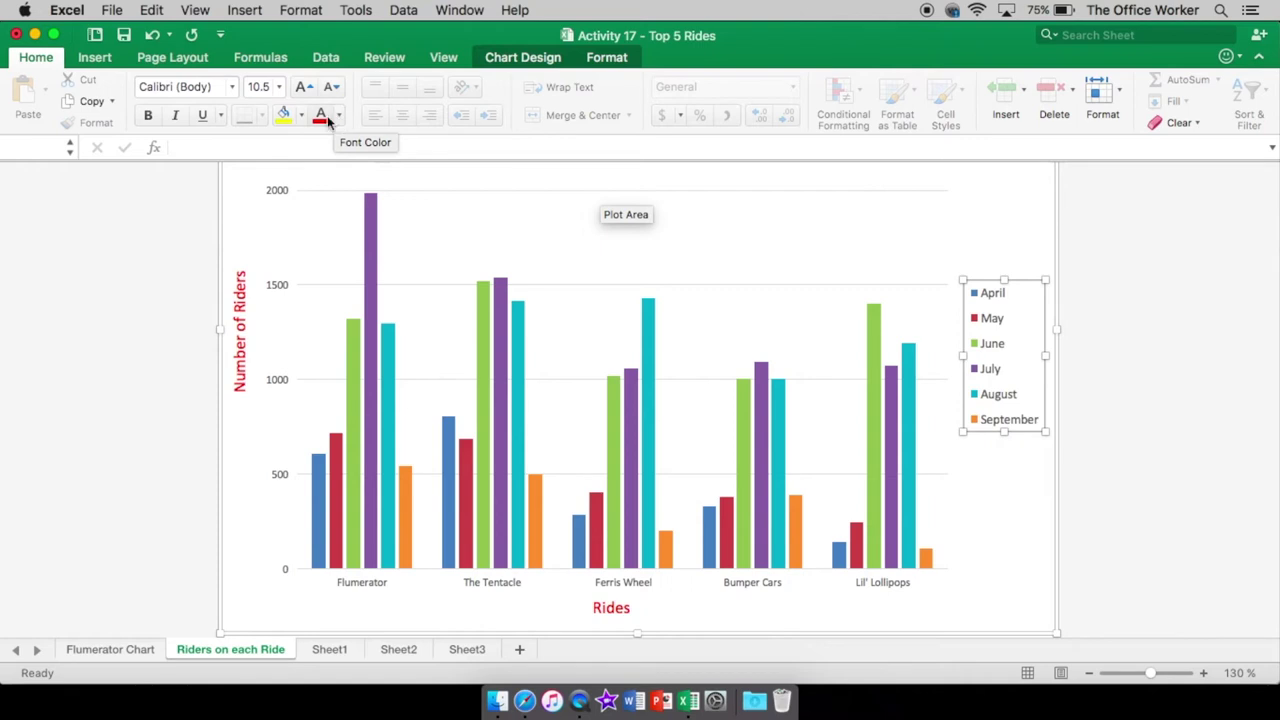
click(328, 118)
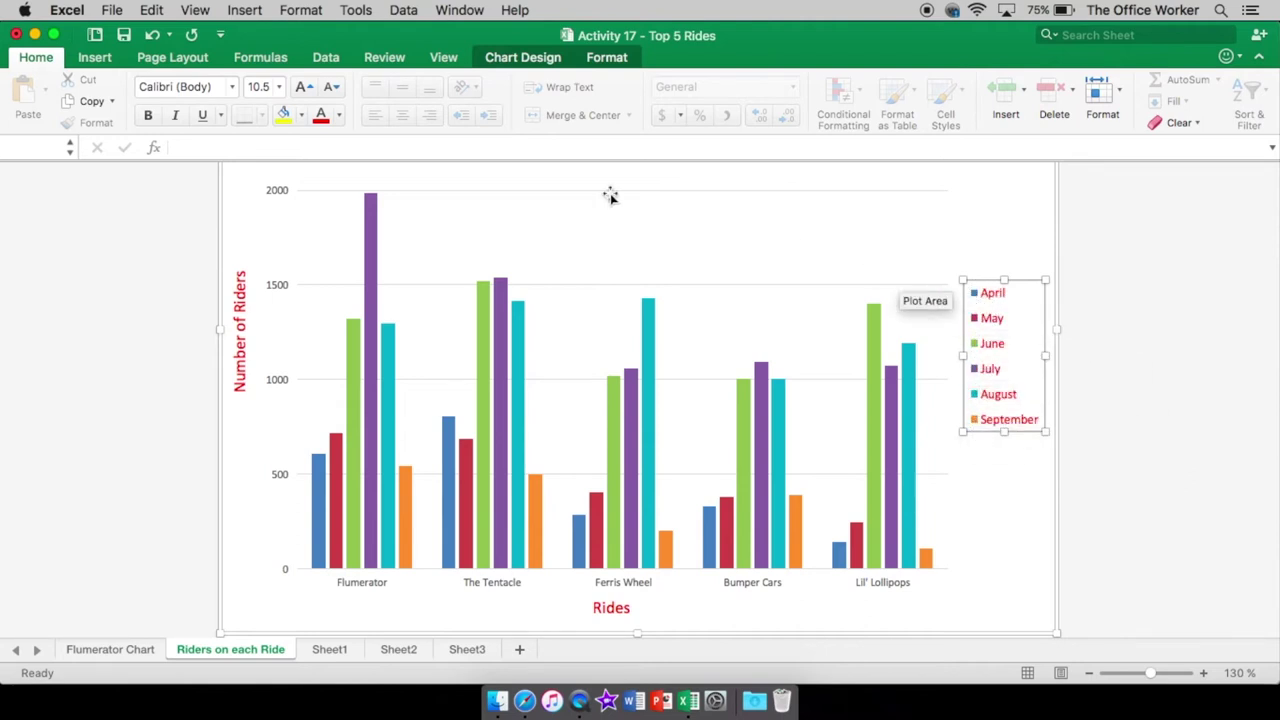
click(152, 36)
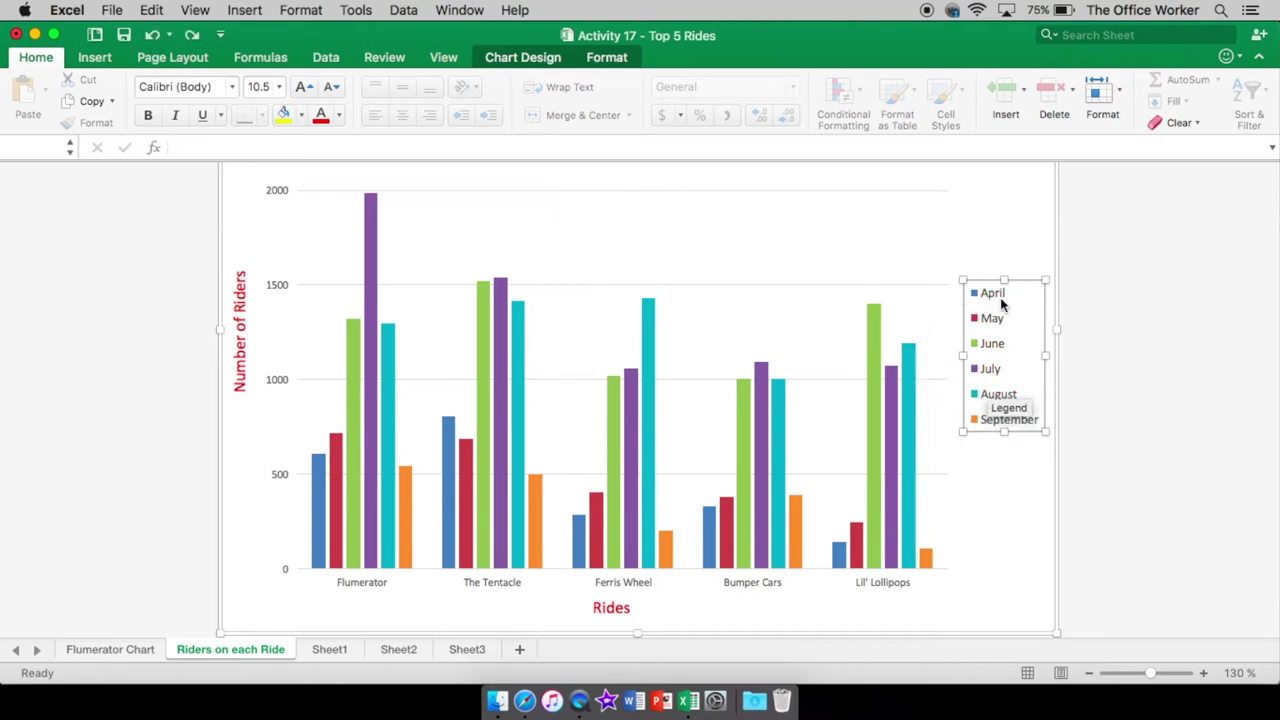
click(1015, 525)
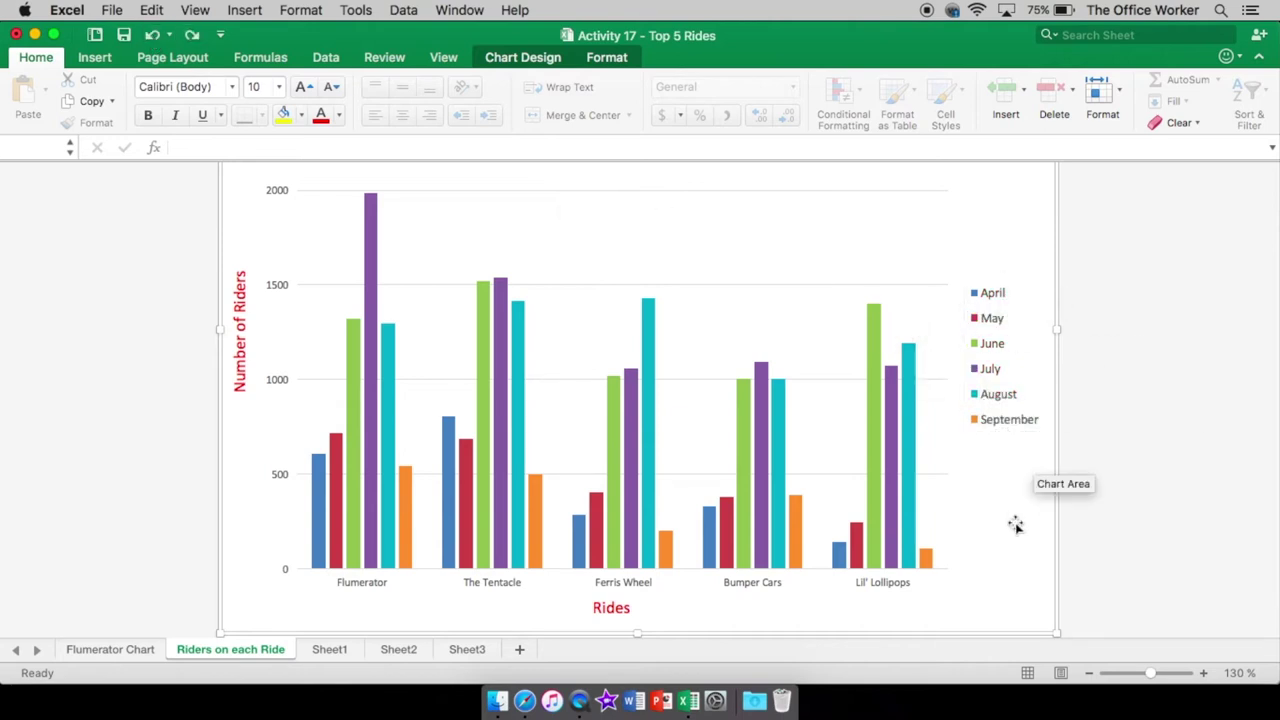
Fill the June data series bars with red using Shape Fill
mouse_move(338, 496)
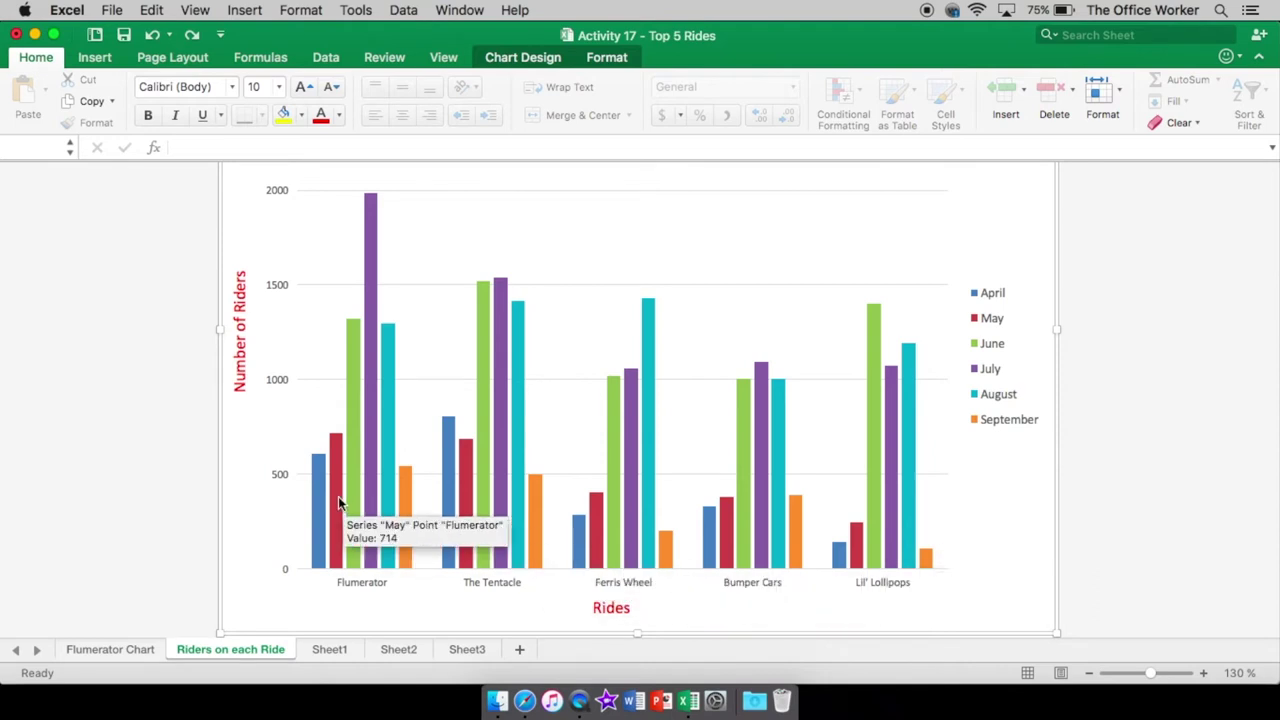
mouse_move(895, 521)
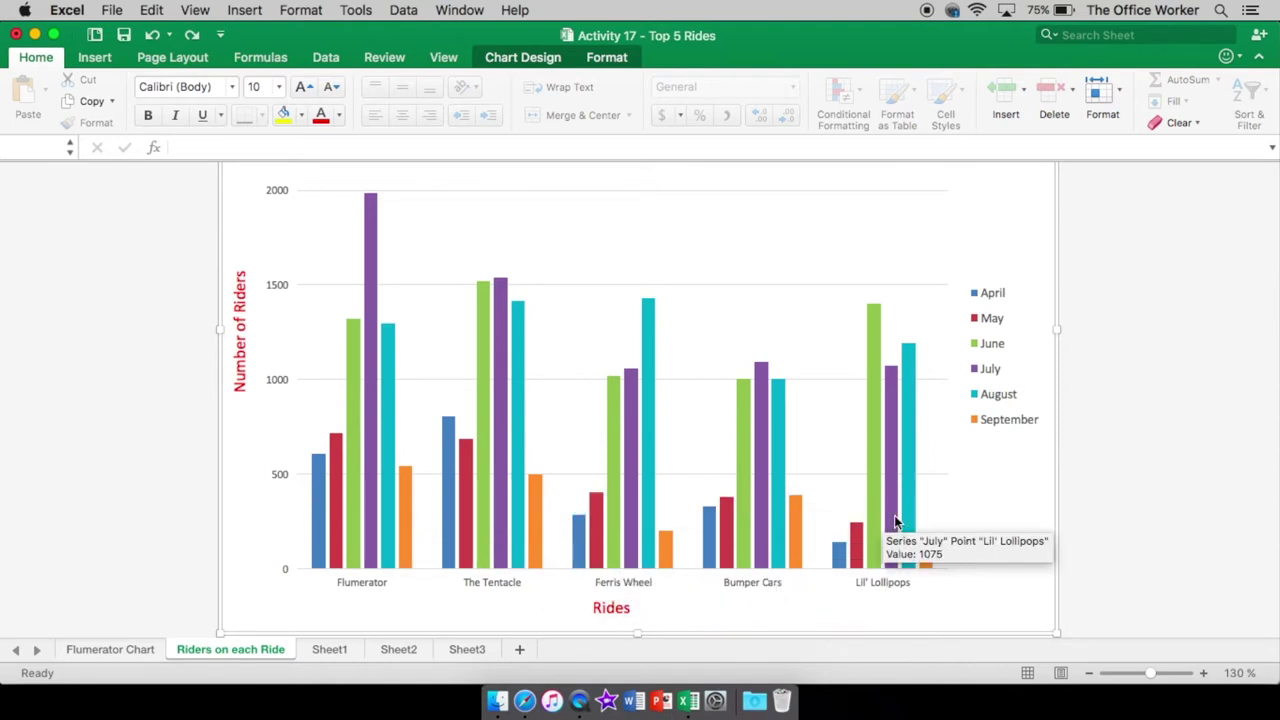
click(874, 320)
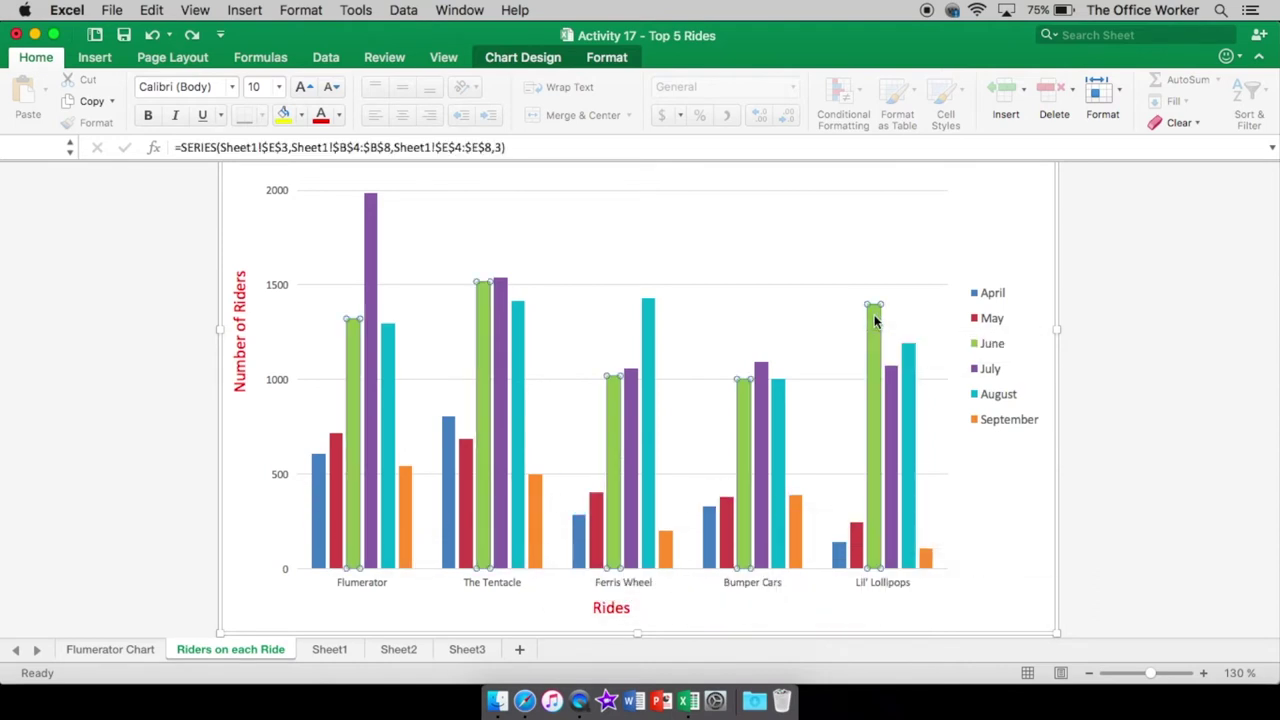
mouse_move(876, 320)
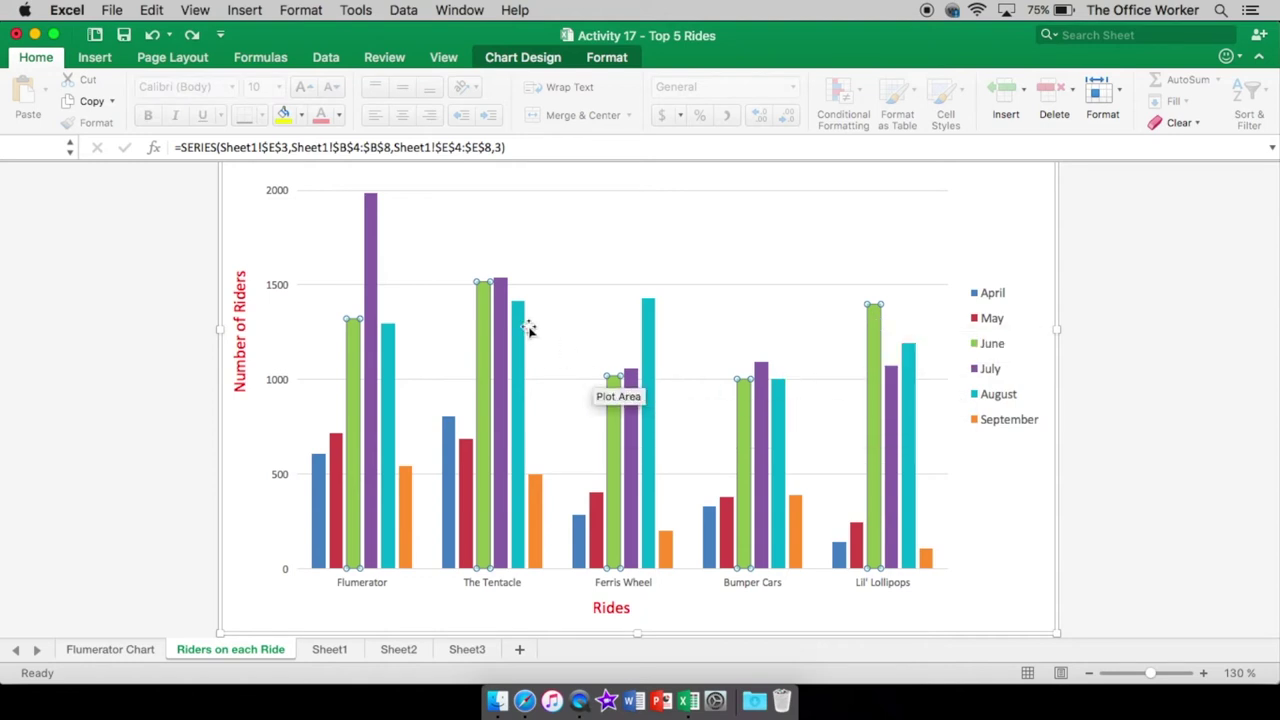
mouse_move(347, 343)
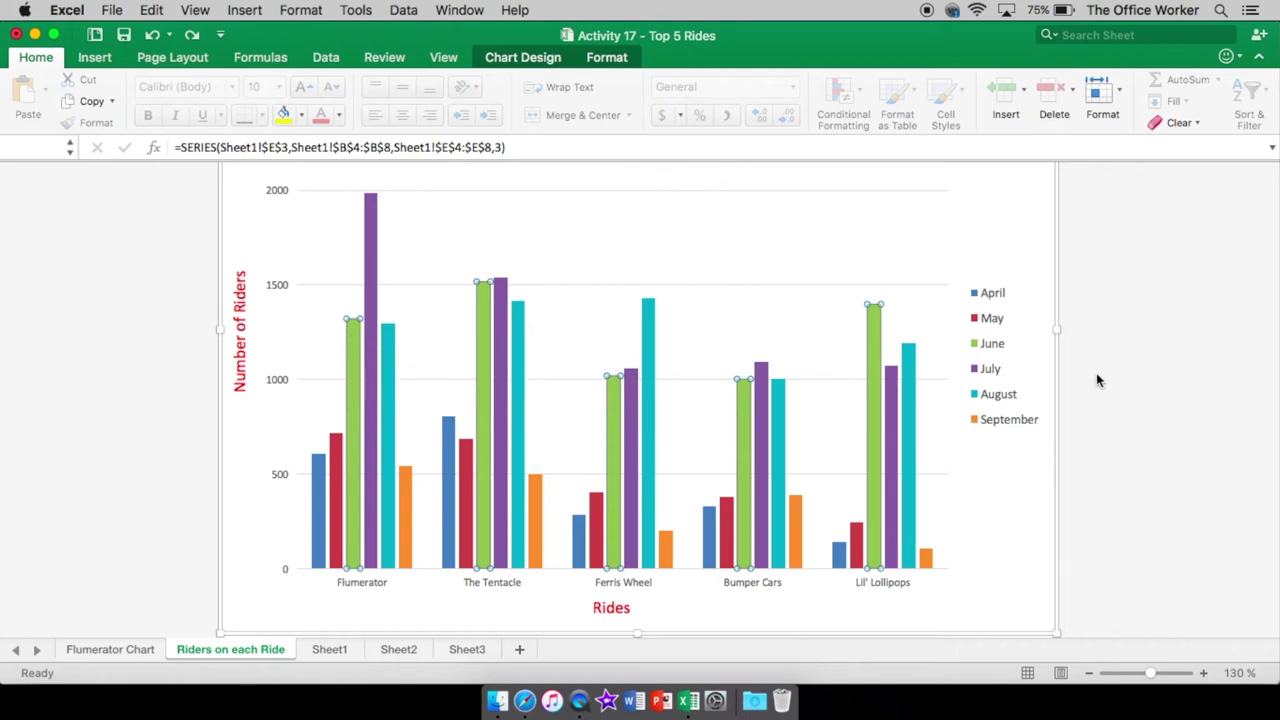
click(607, 58)
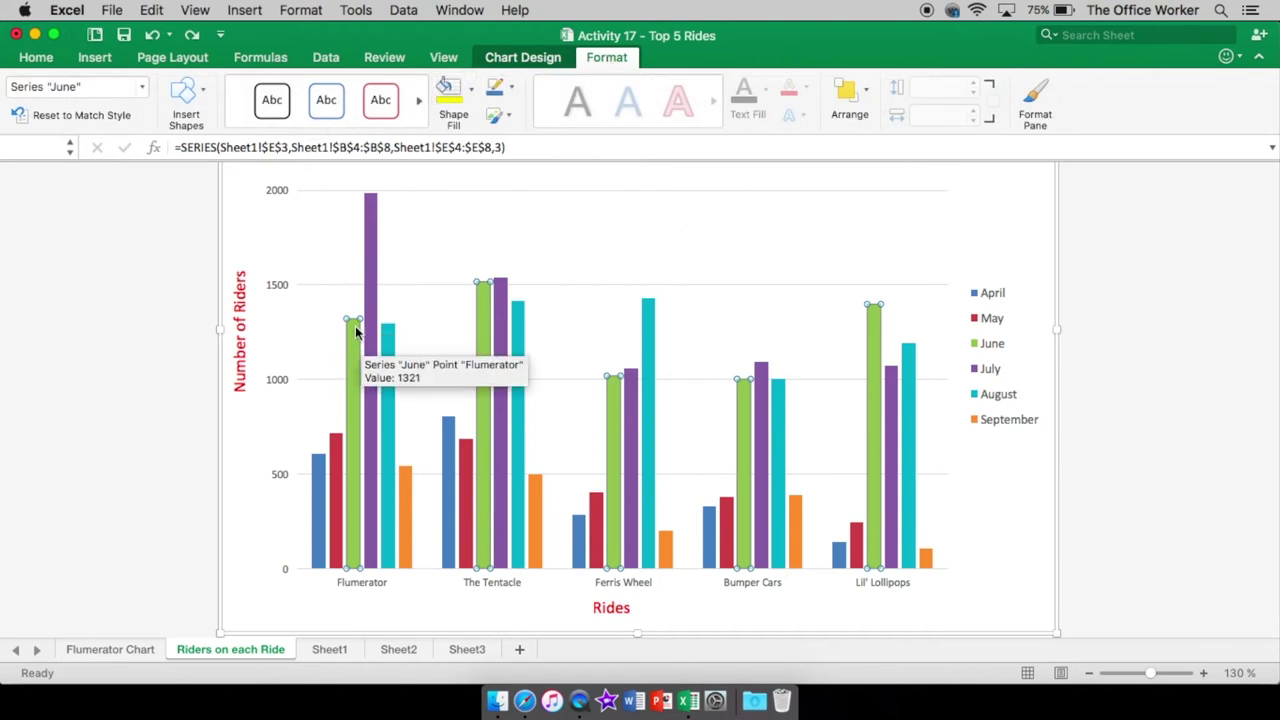
click(474, 89)
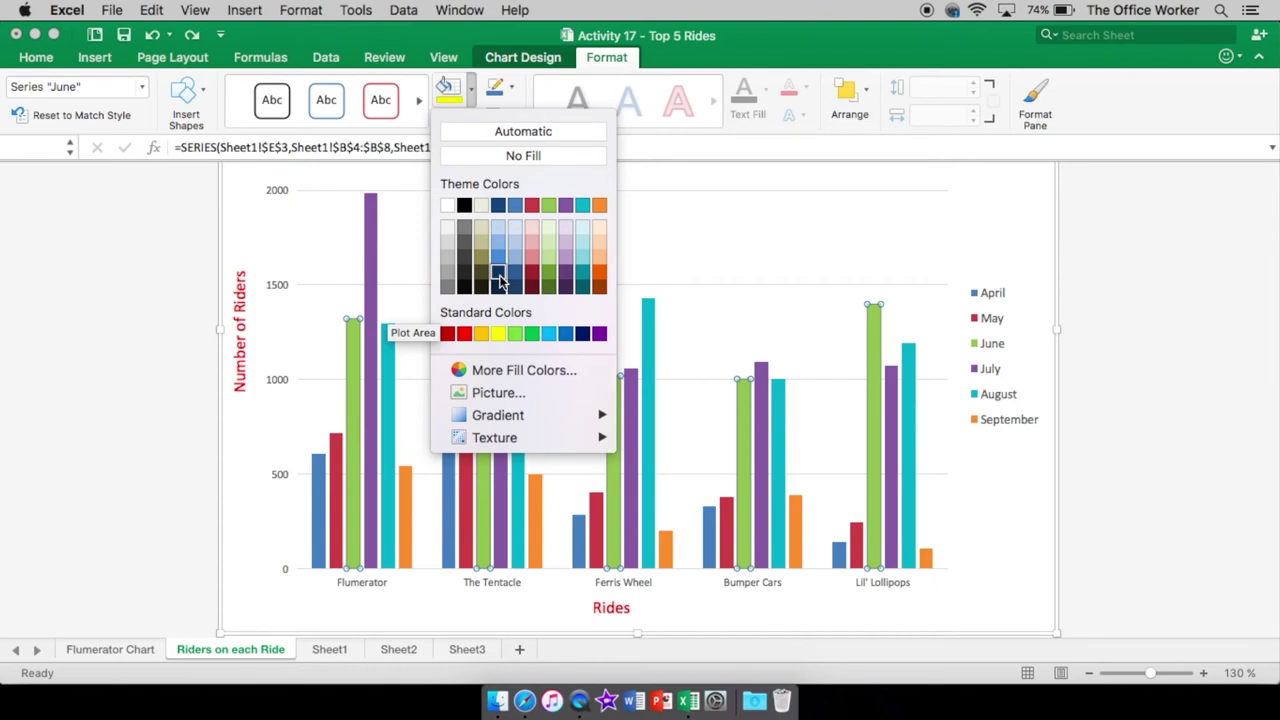
click(463, 334)
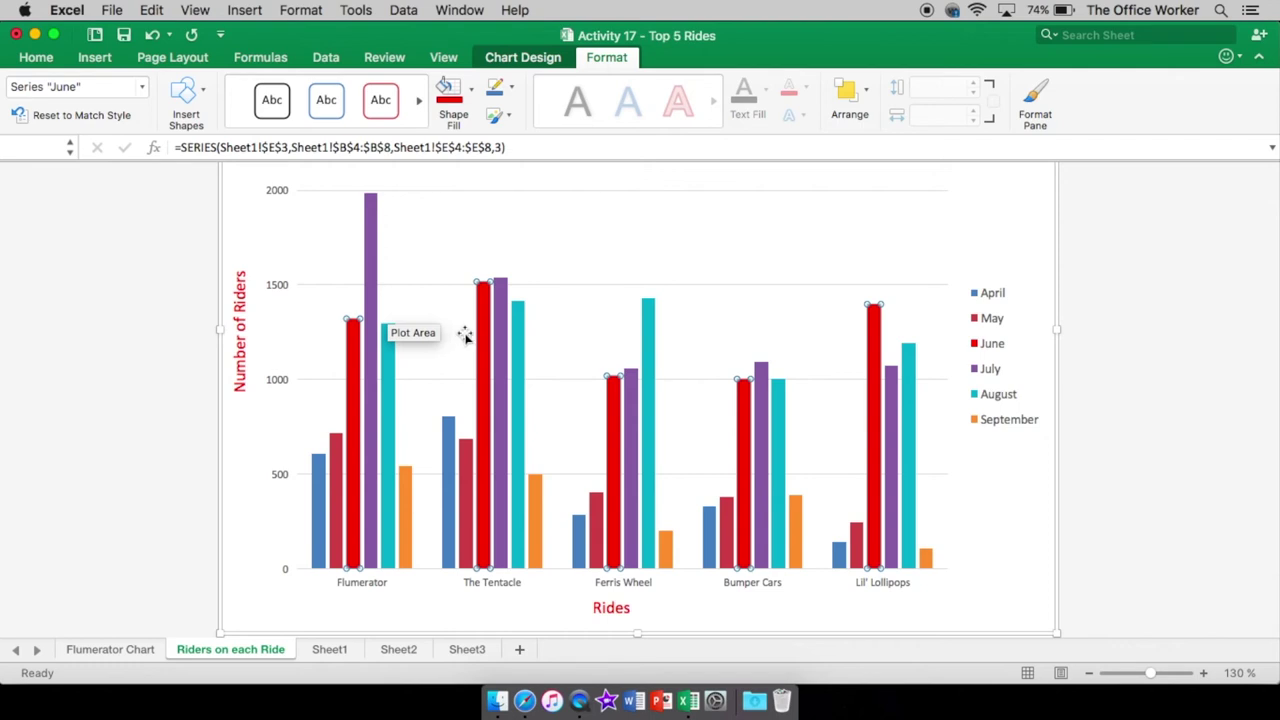
click(470, 497)
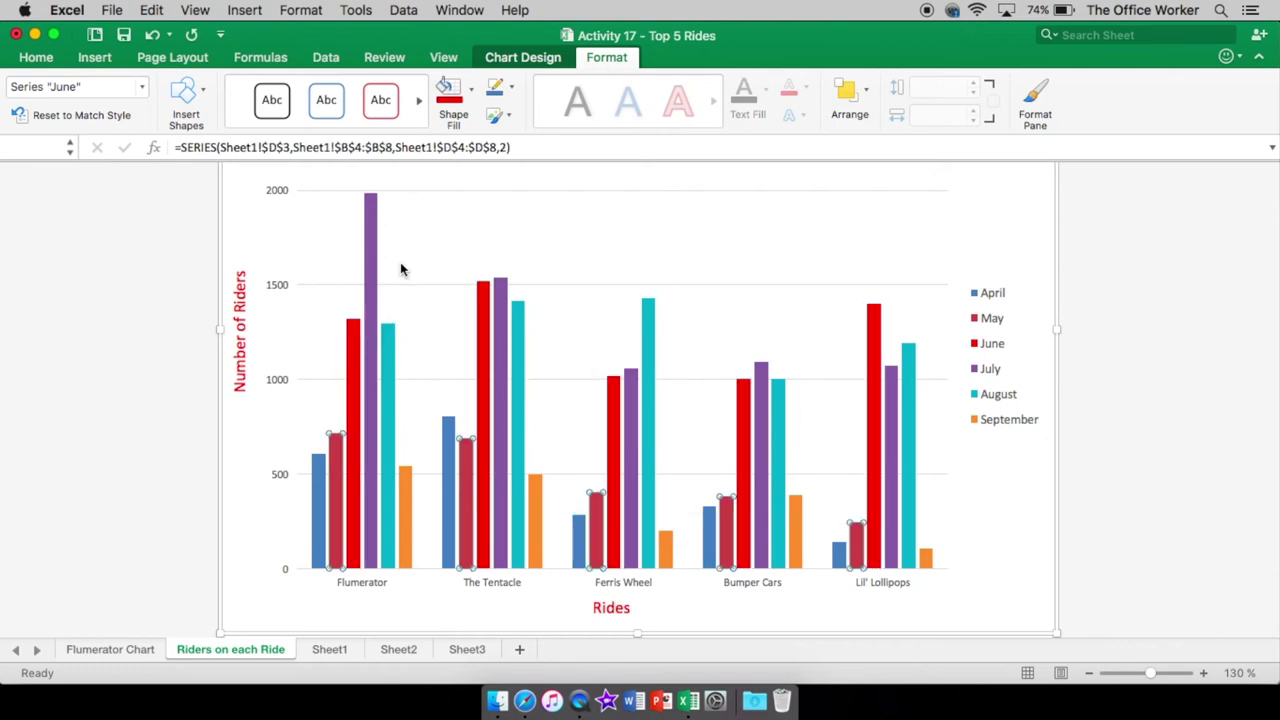
Fill the May bars with yellow, then check the September series and Bumper Cars bar selections
click(474, 89)
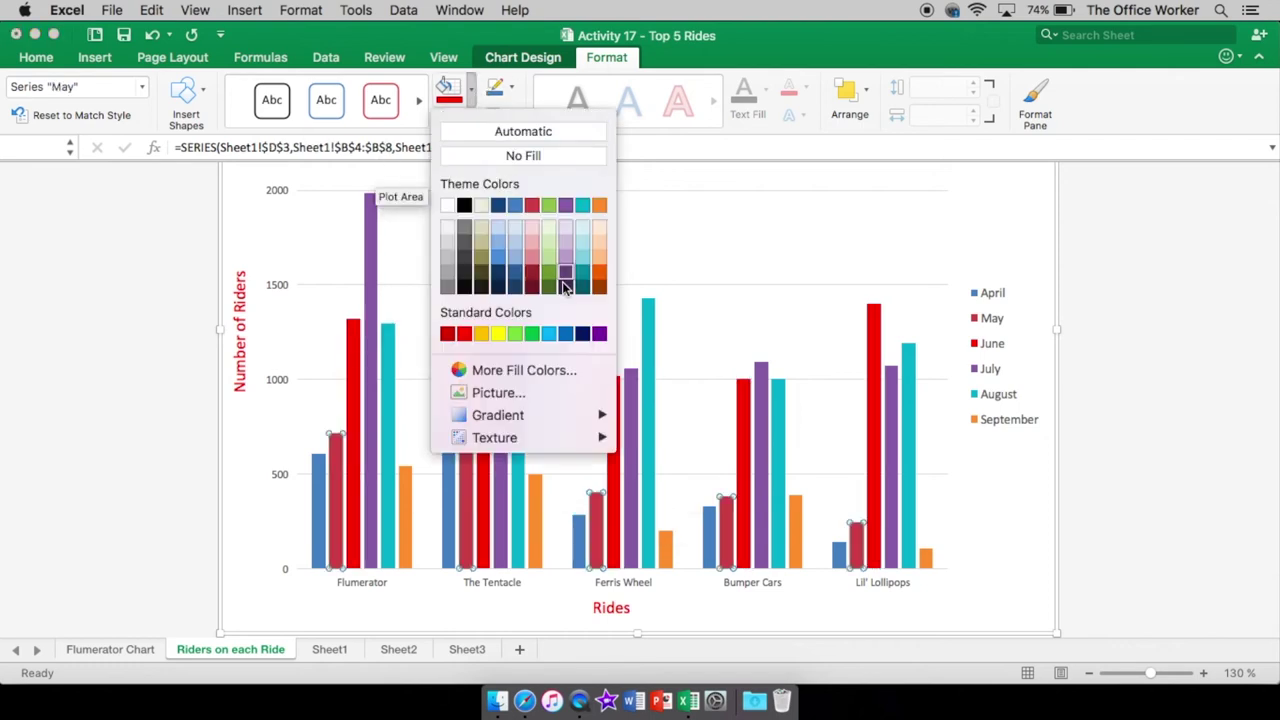
click(499, 334)
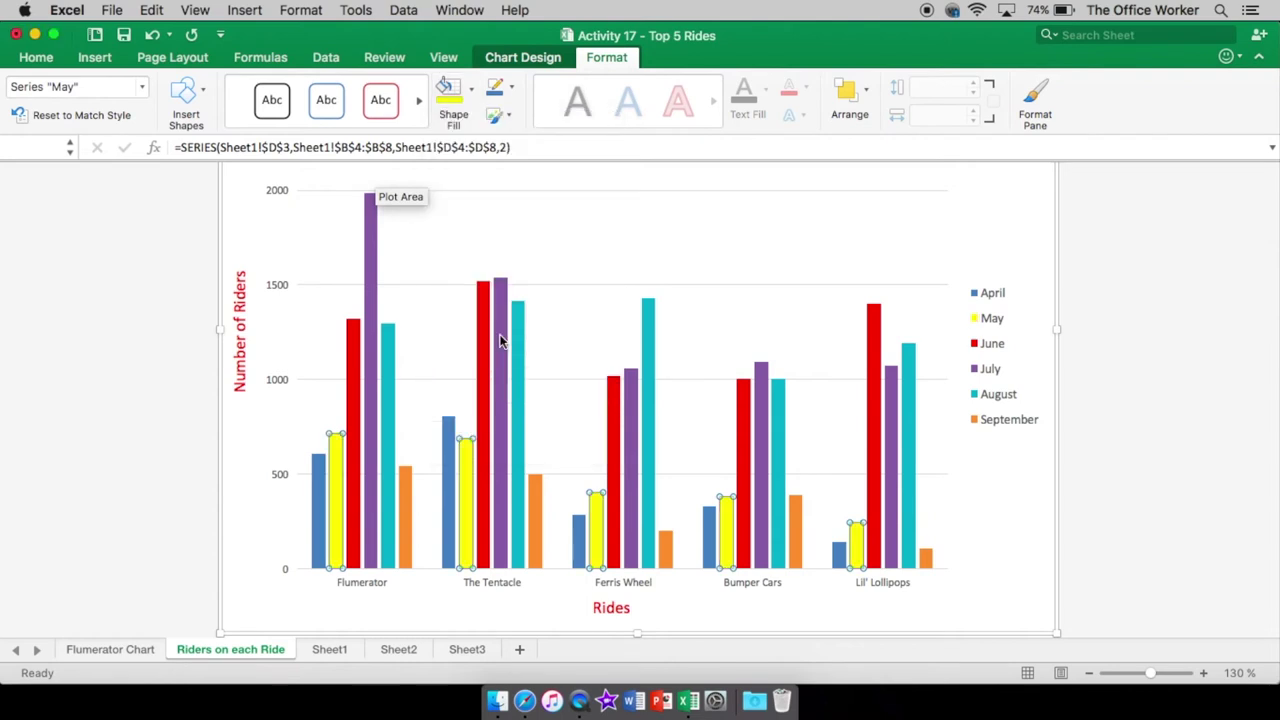
click(440, 318)
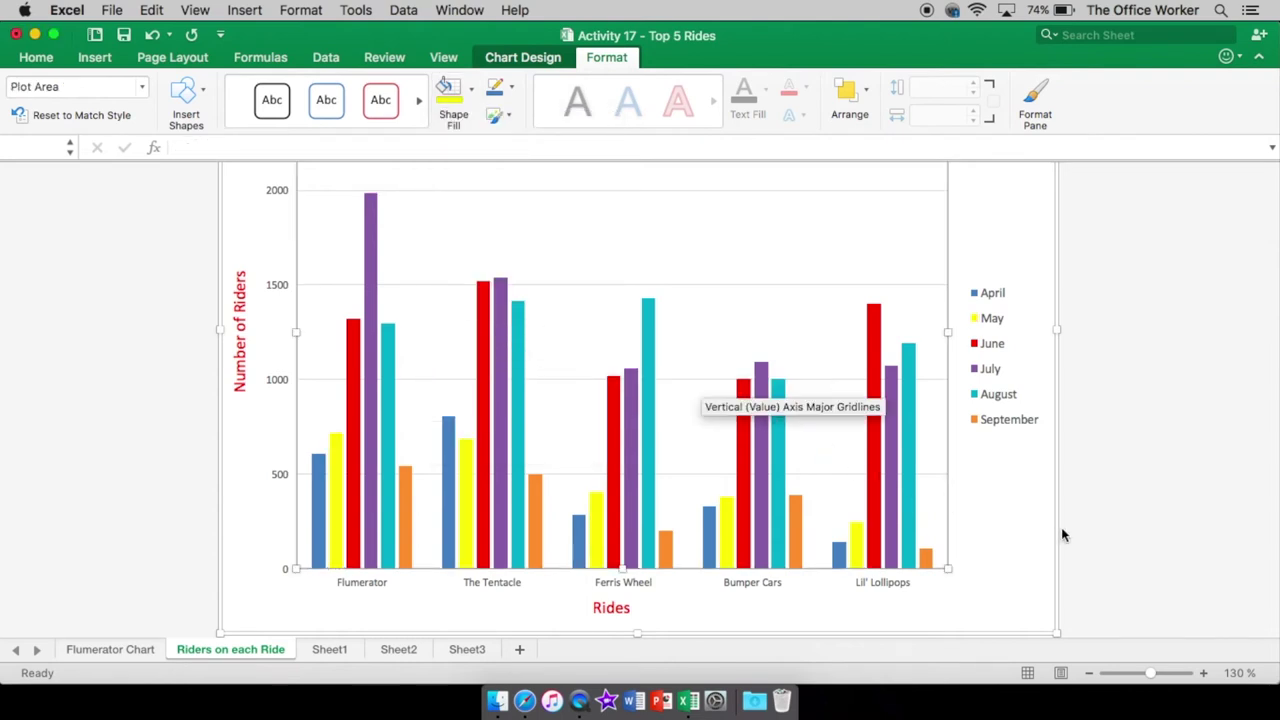
click(1020, 531)
click(927, 562)
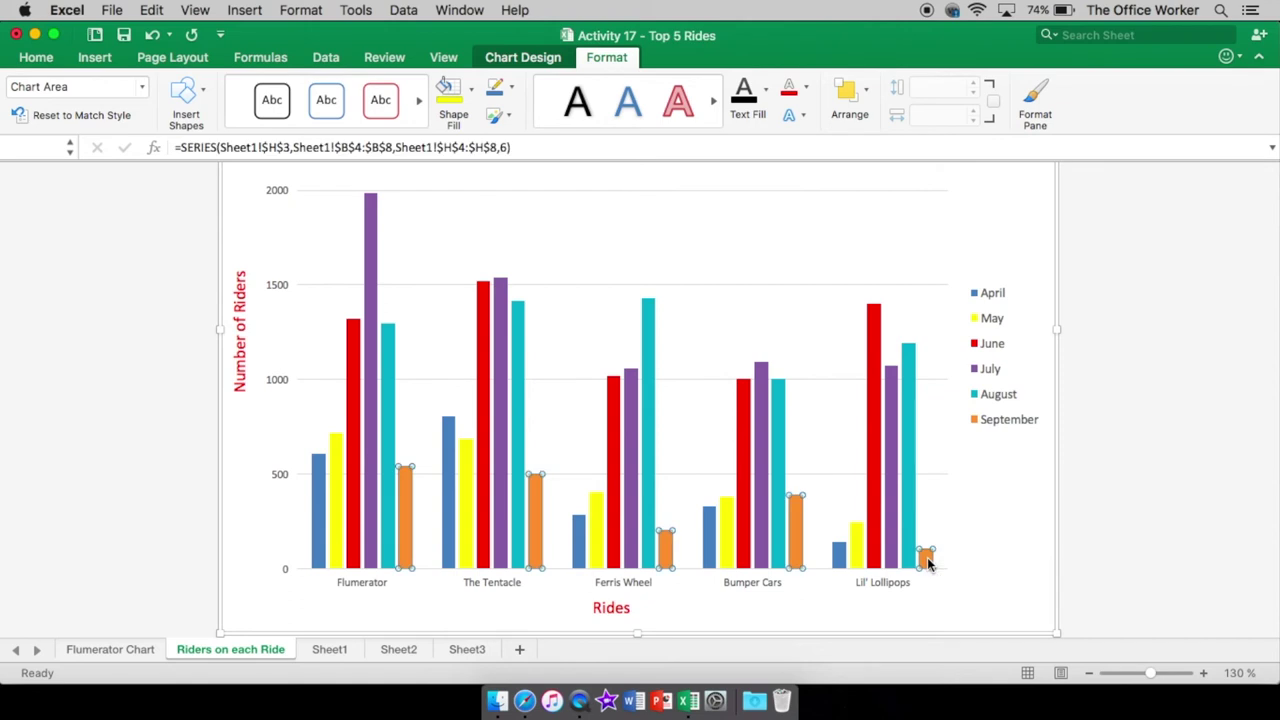
click(797, 511)
mouse_move(794, 563)
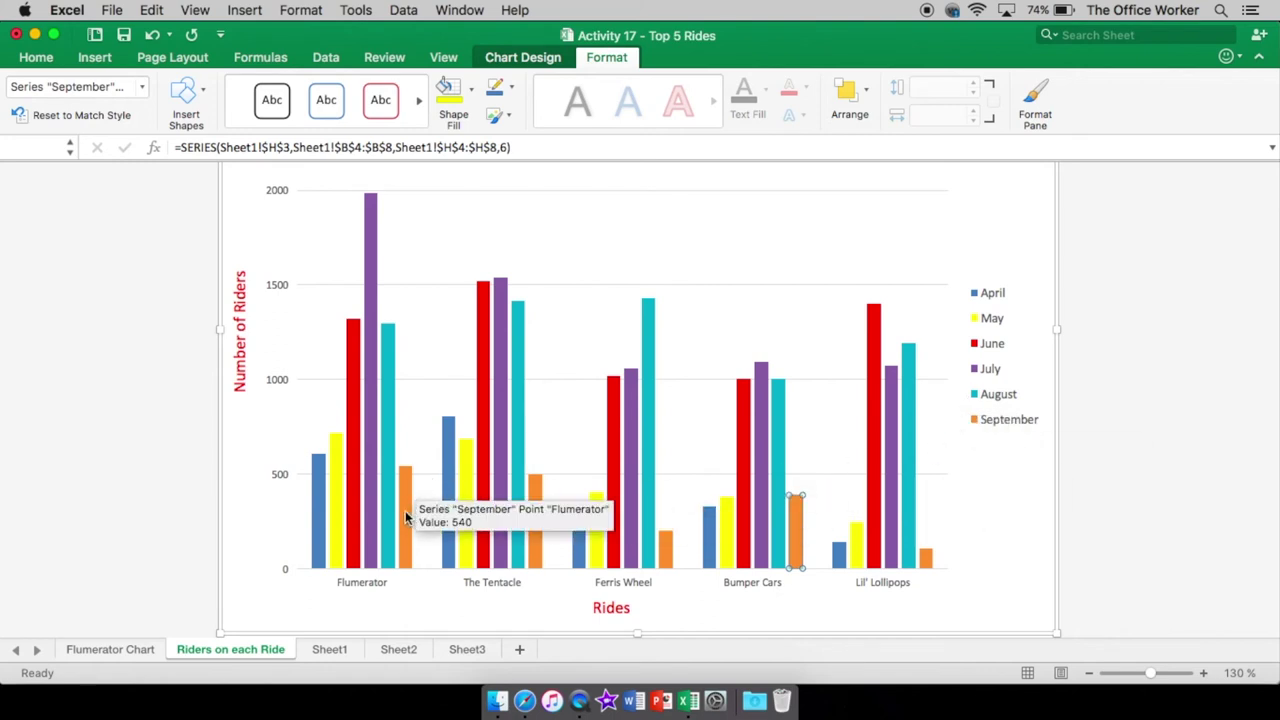
scroll(405, 515, up, 2)
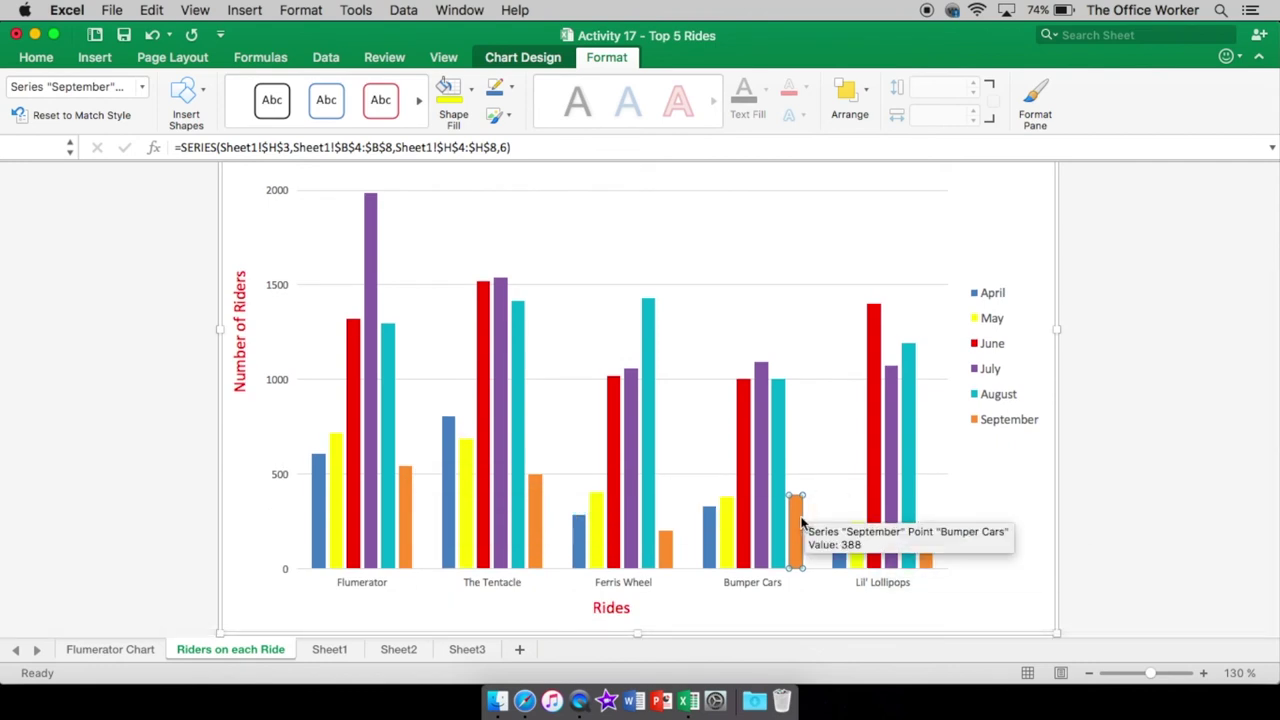
click(1002, 219)
Zoom out until the whole chart fits, then switch to Sheet1's Top 5 Rides table
scroll(1020, 250, up, 3)
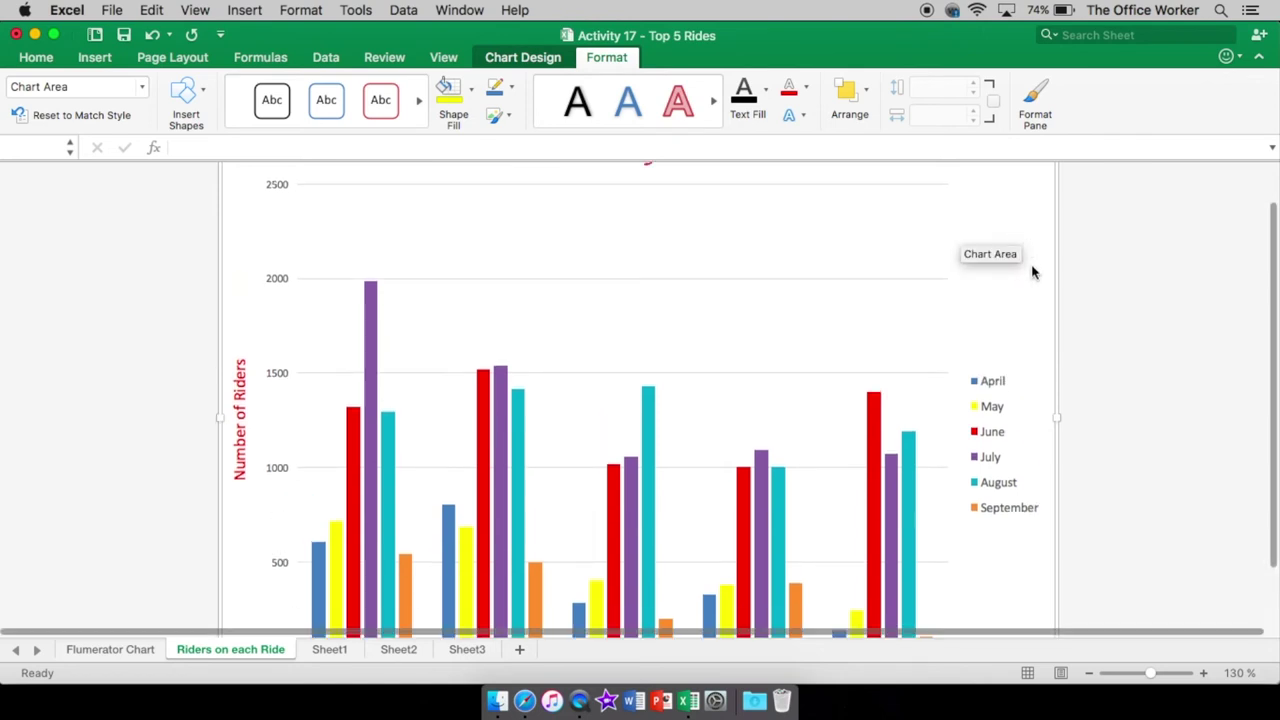
click(1089, 673)
click(1089, 673)
click(1089, 673)
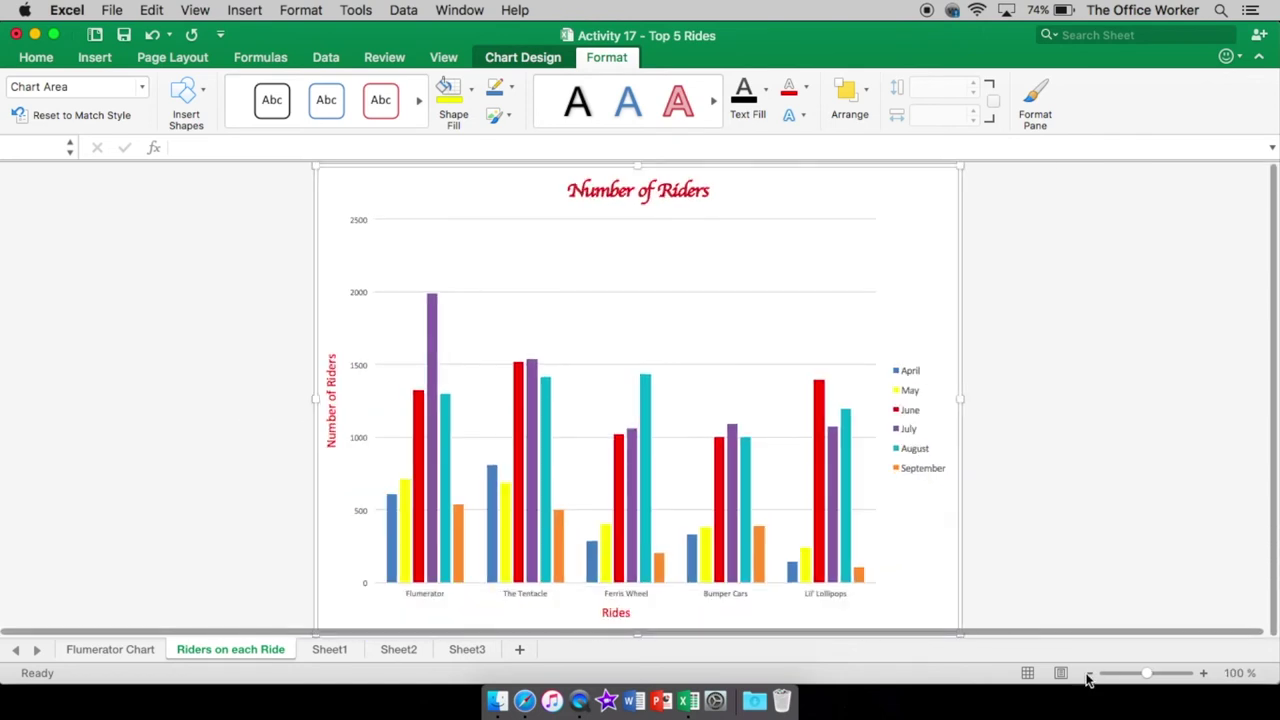
click(1089, 673)
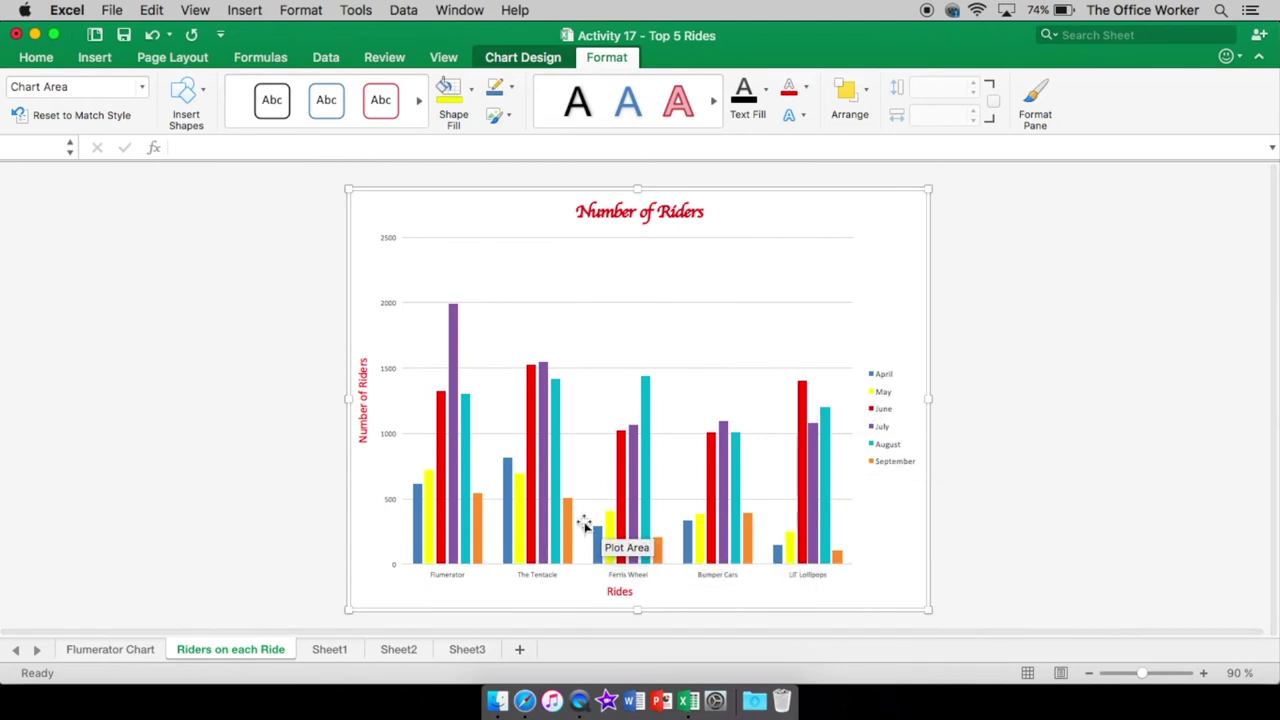
click(332, 651)
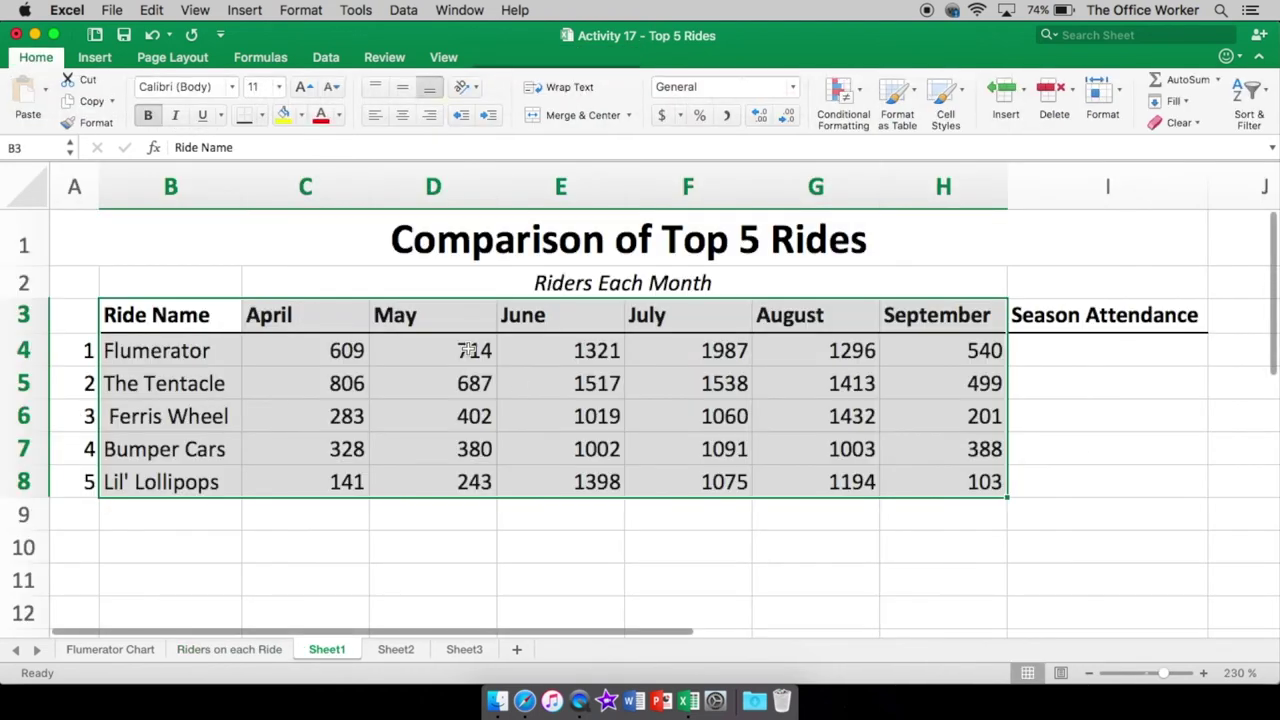
click(1093, 403)
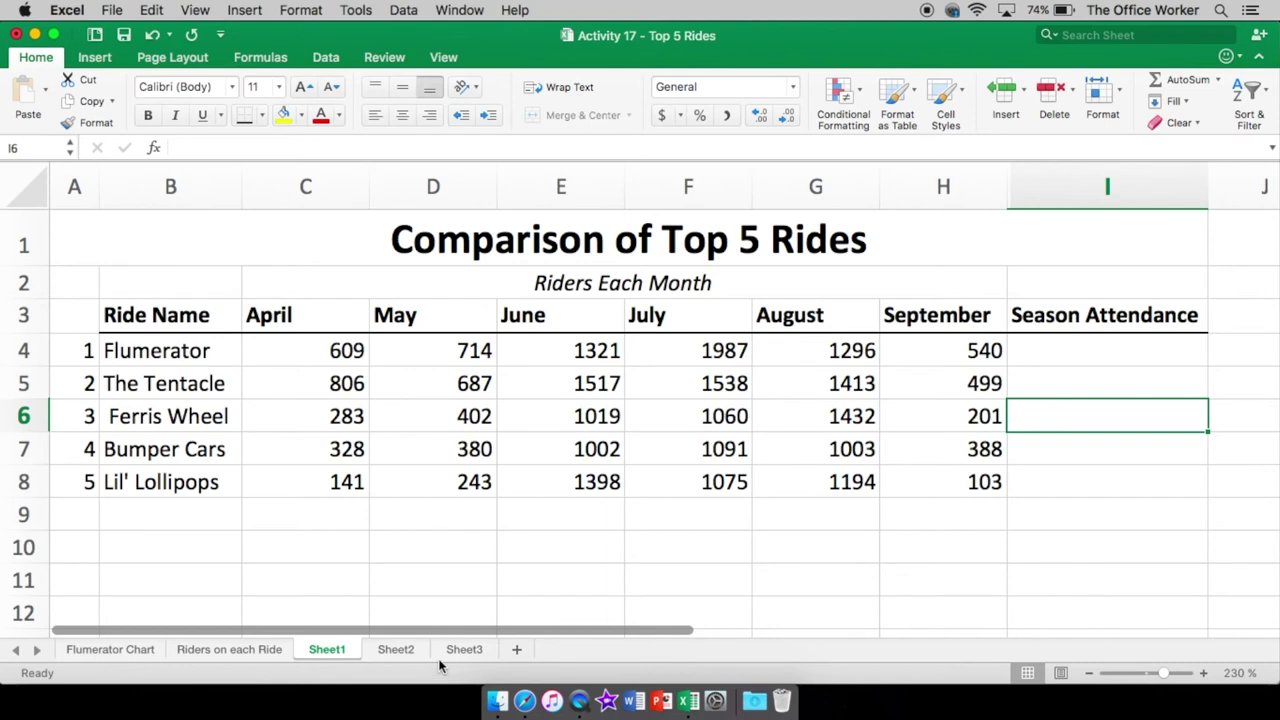
Return to the Riders on each Ride sheet and change the chart title to 'Top 5 Rides'
click(218, 649)
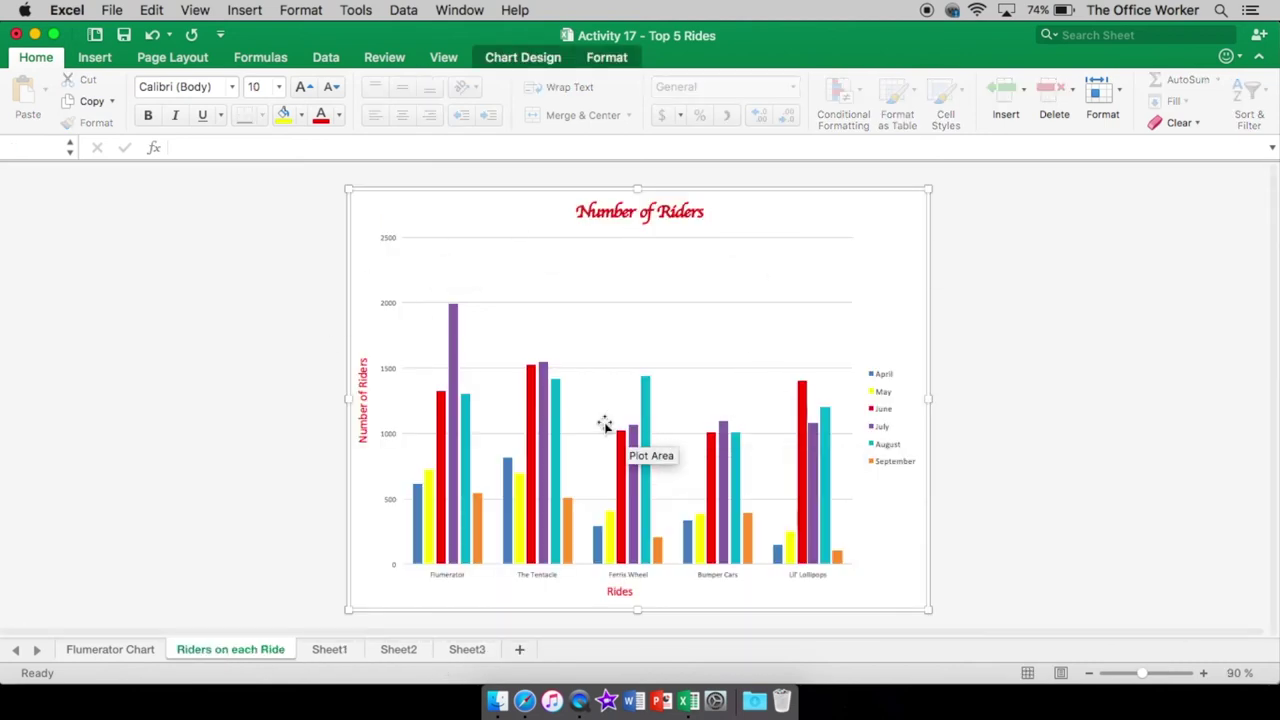
click(632, 212)
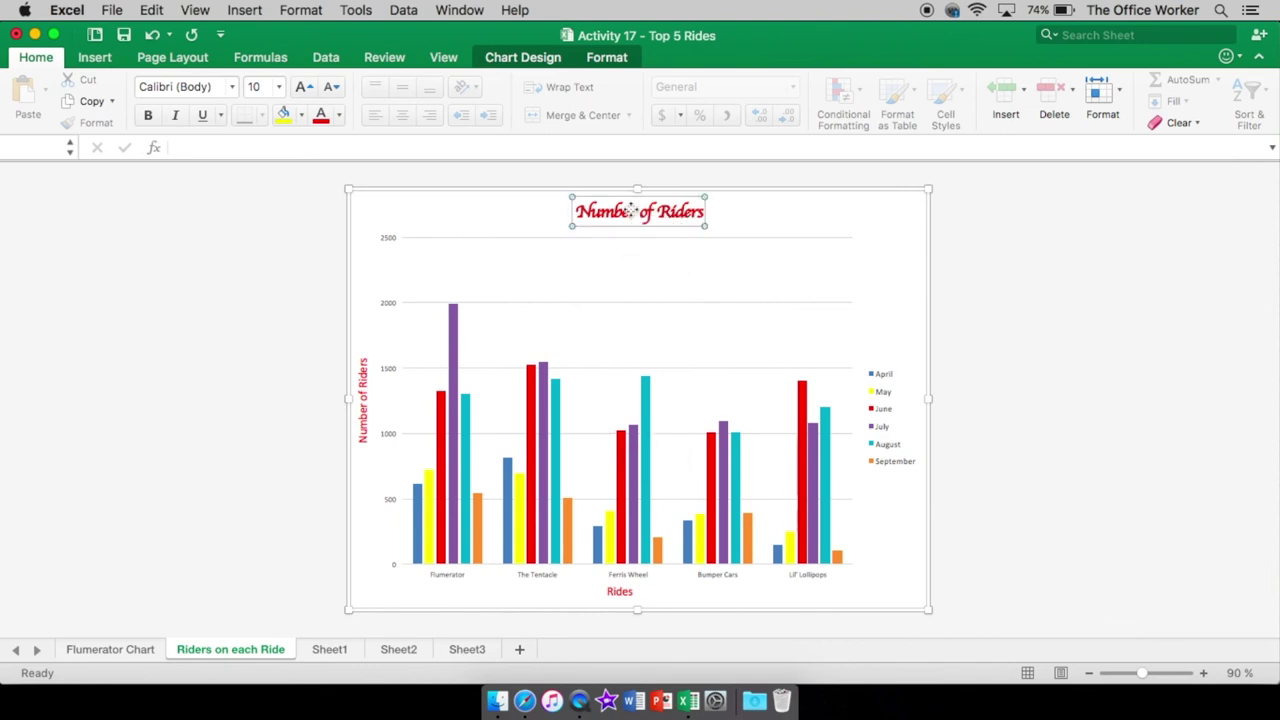
double_click(632, 212)
double_click(541, 212)
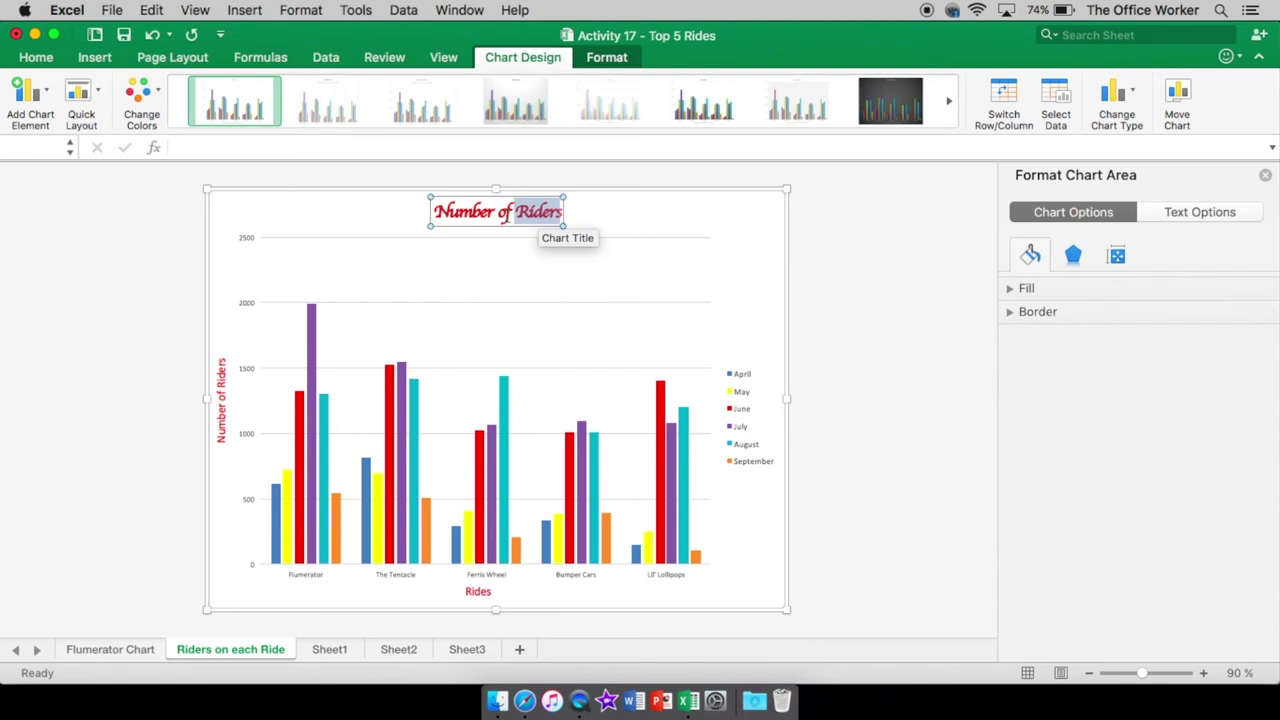
click(541, 212)
triple_click(500, 211)
text(T)
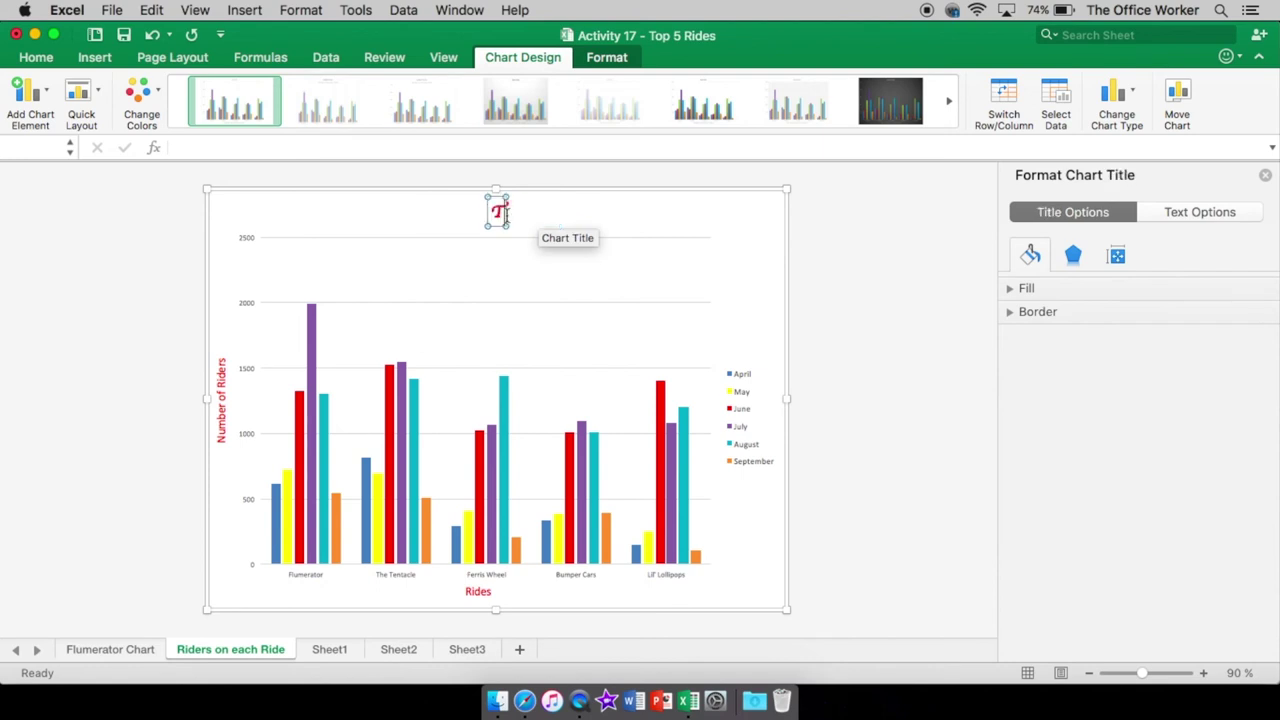
text(op 5 Ride)
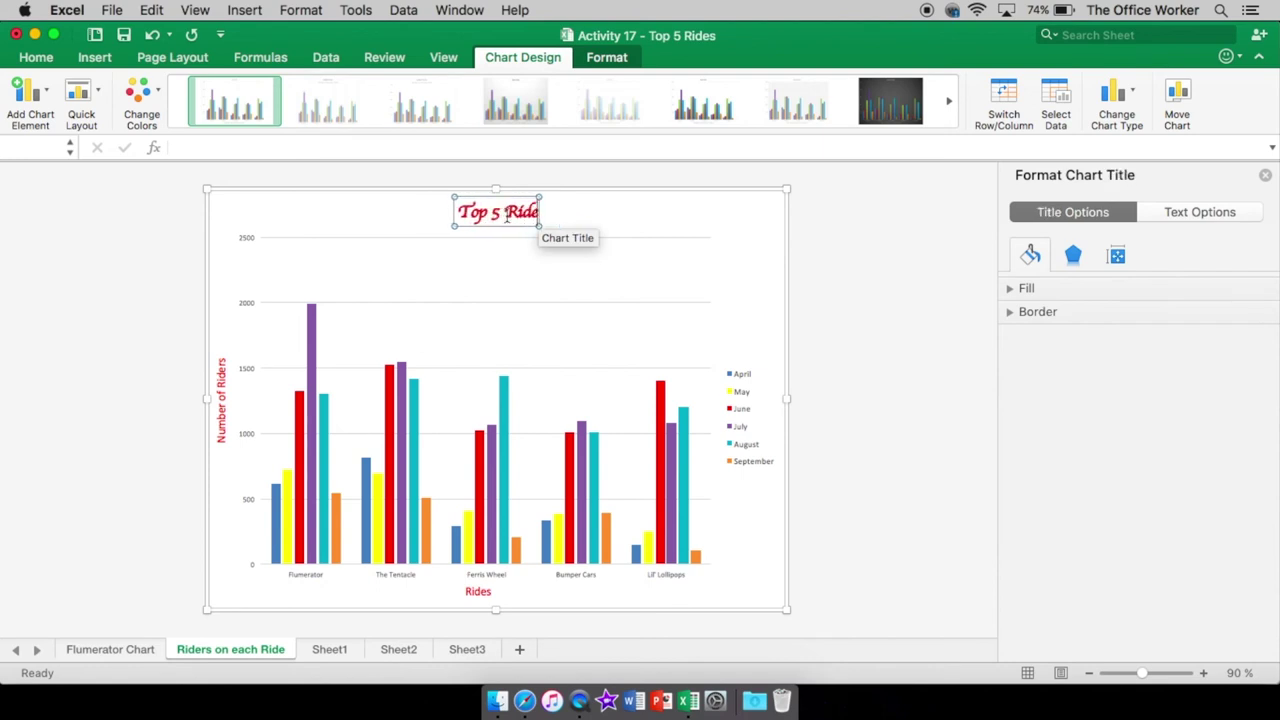
text(s)
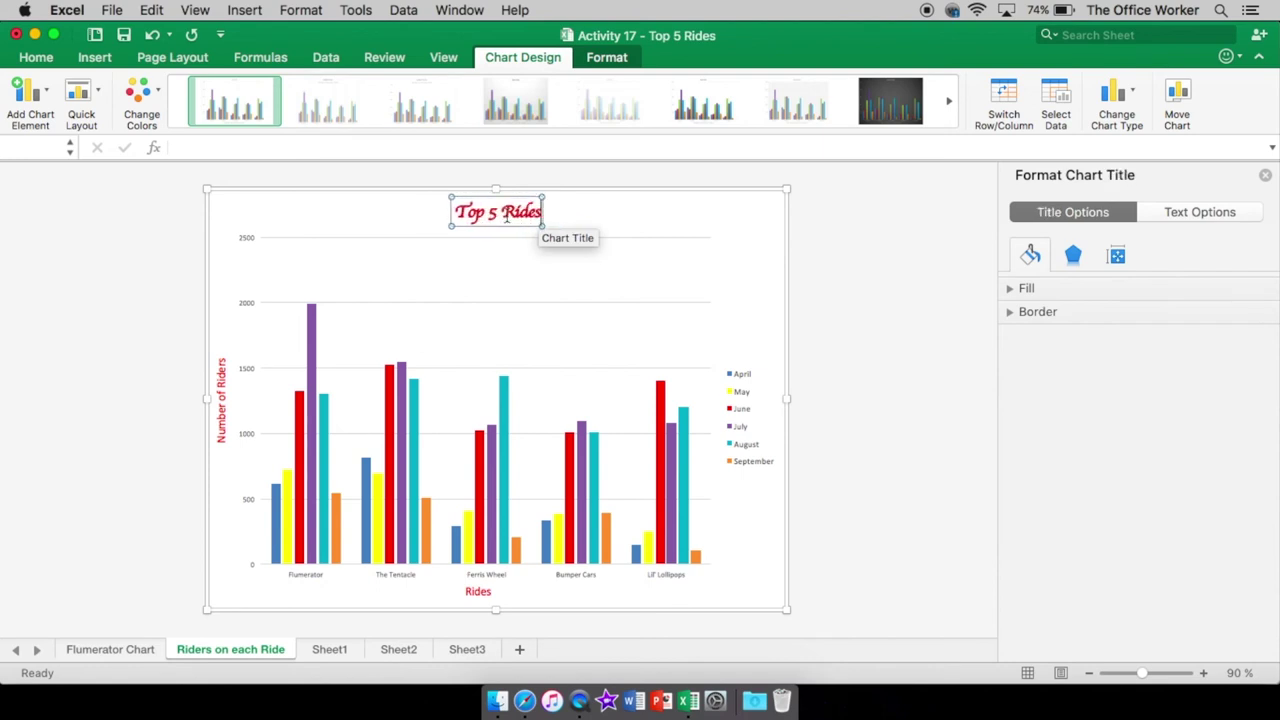
click(772, 238)
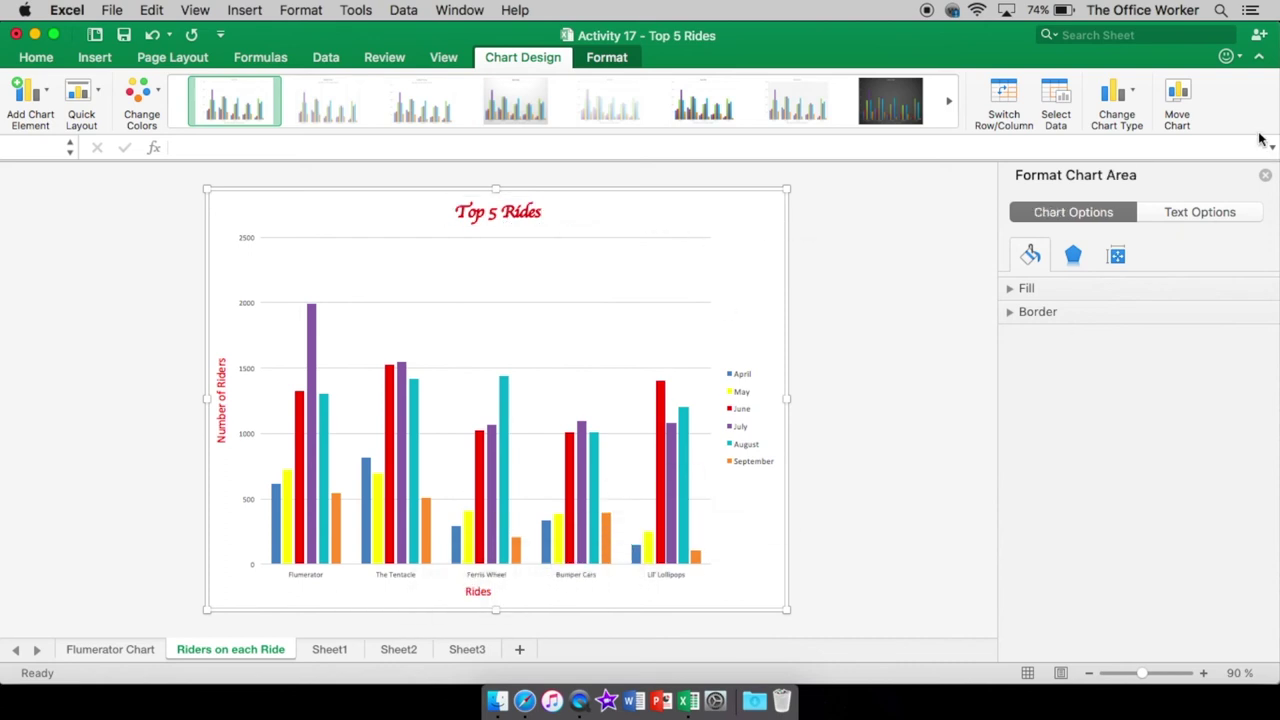
Close the Format Chart Area pane, check the Format and Chart Design tabs, and deselect the chart
click(1265, 176)
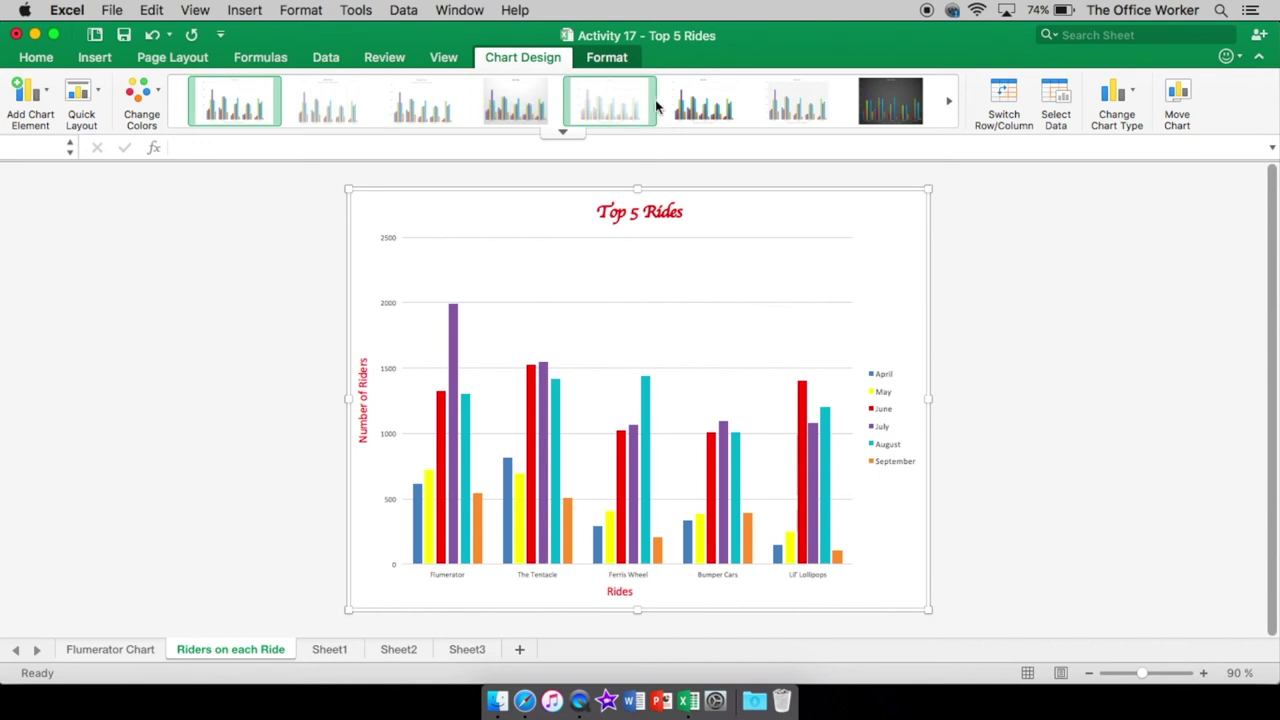
click(629, 60)
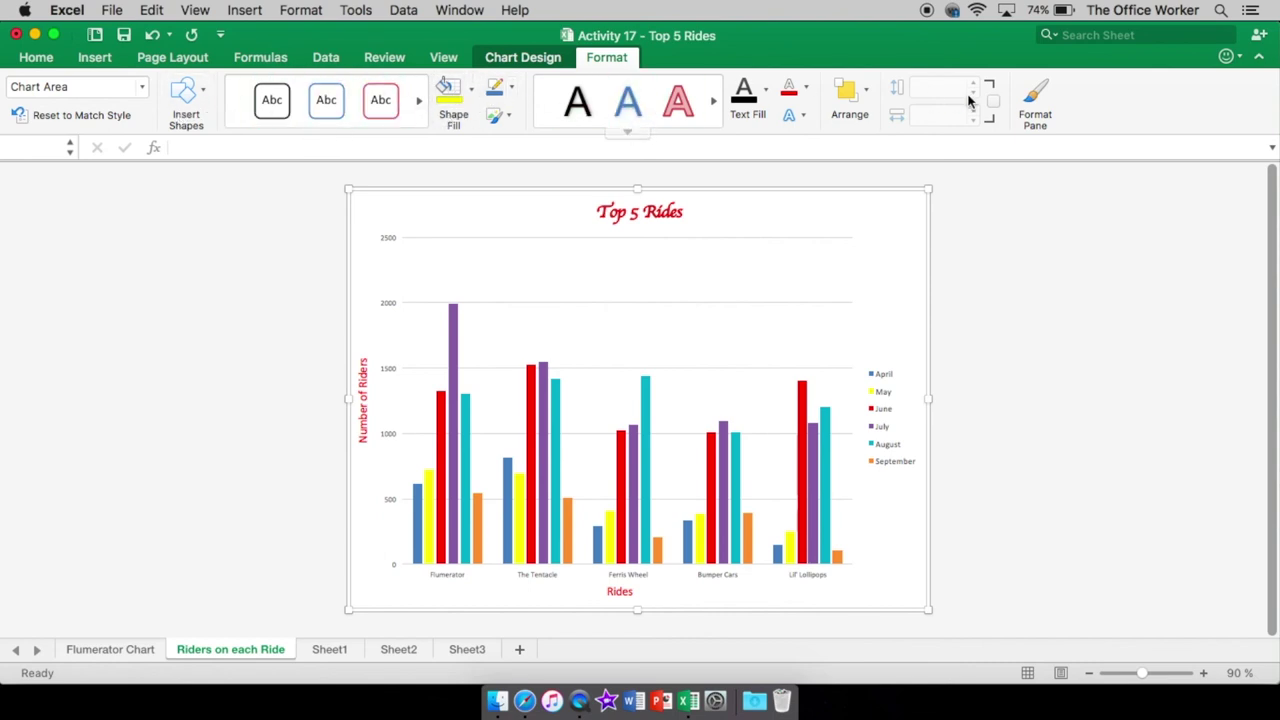
click(516, 59)
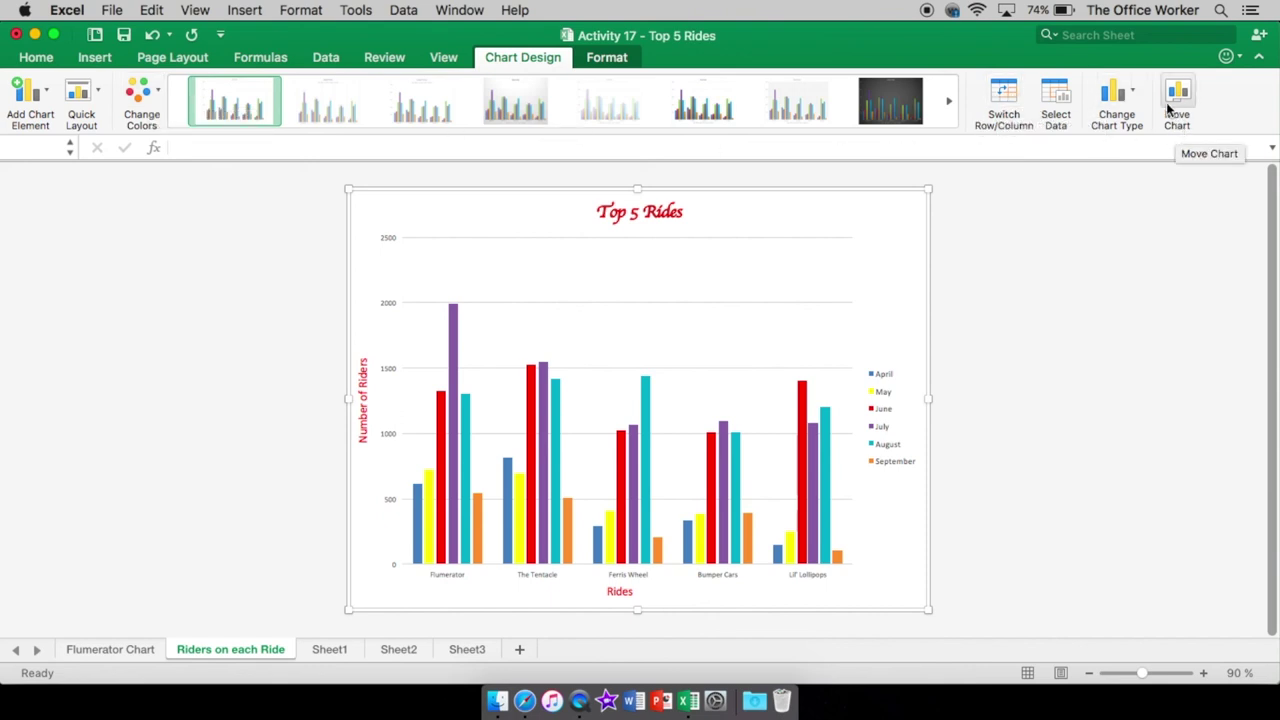
click(296, 288)
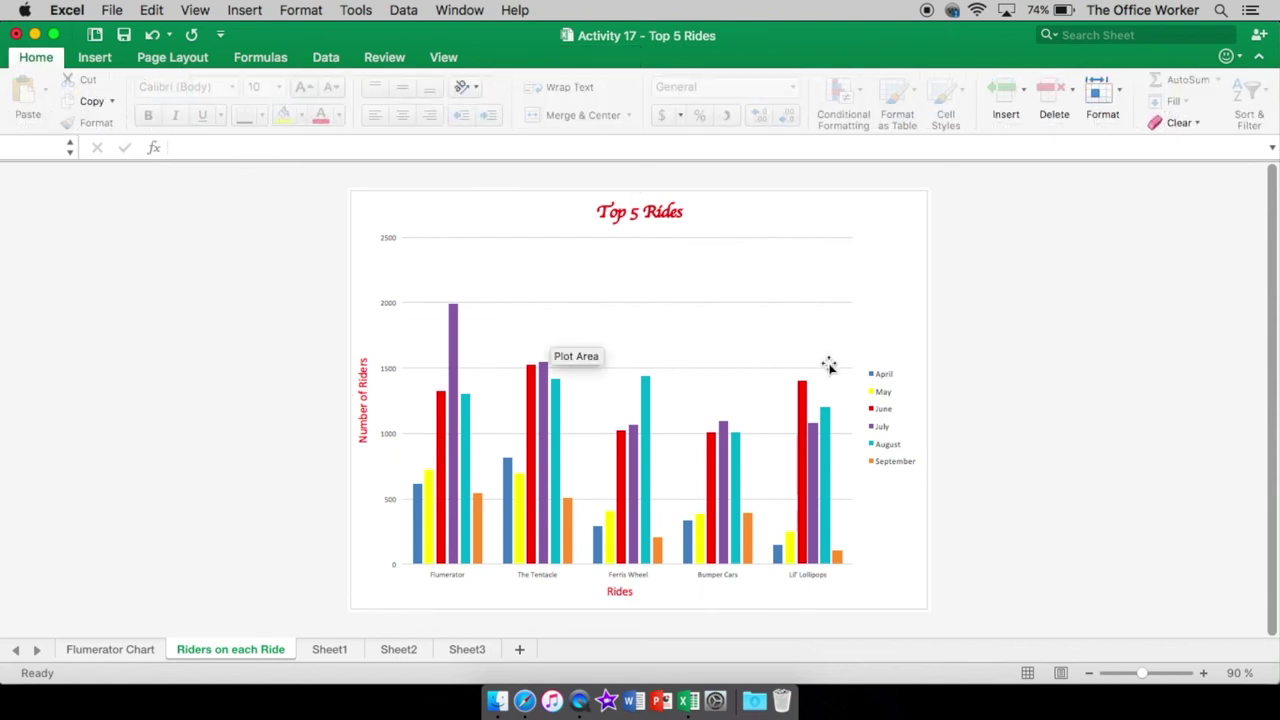
Switch back to Sheet1 showing the Comparison of Top 5 Rides table
click(308, 649)
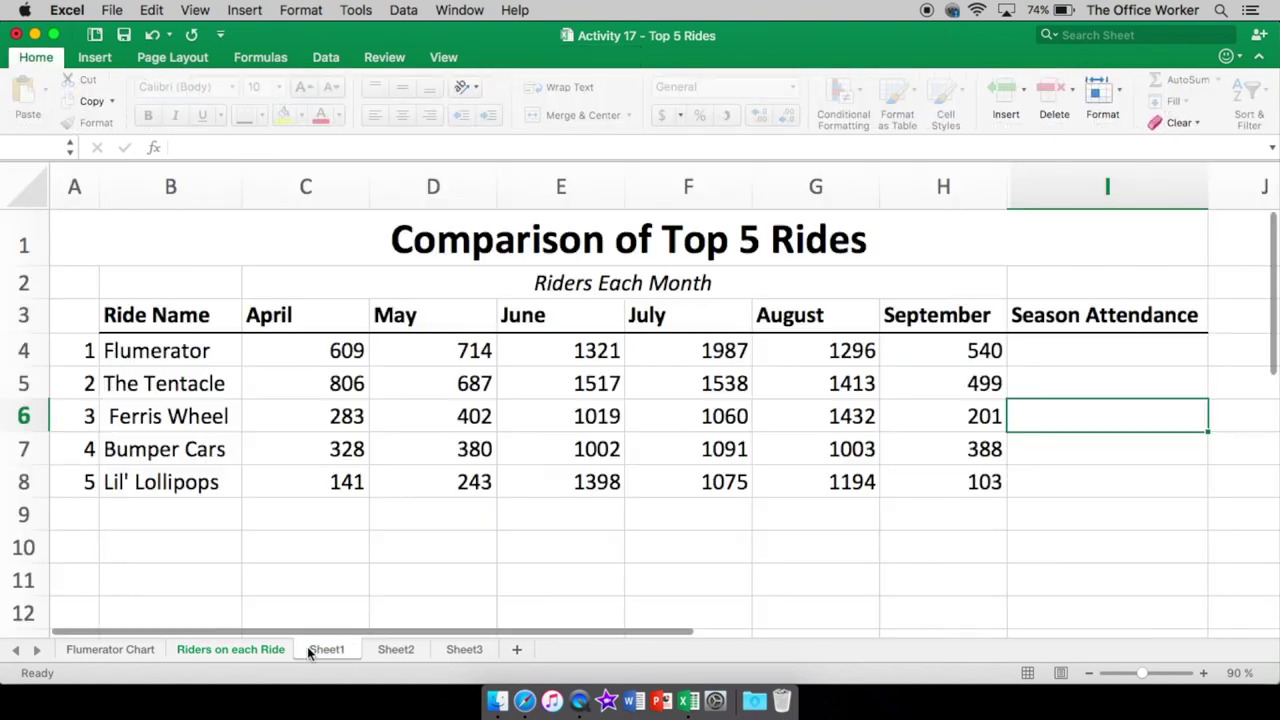